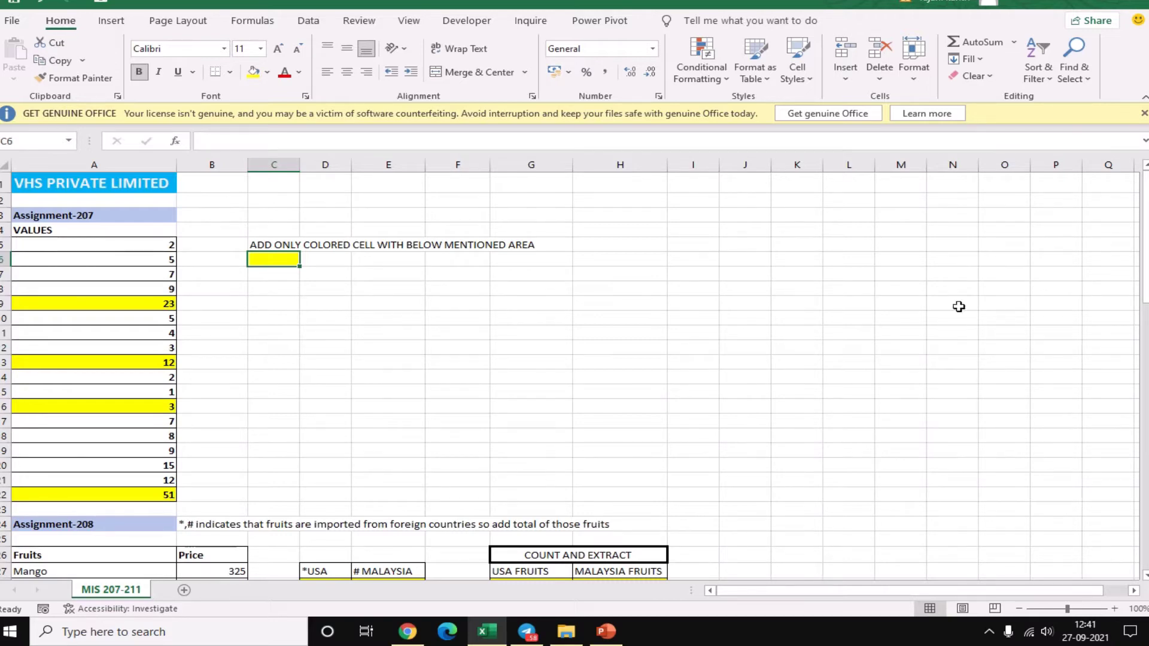
# Inspect the formulas in the coloured cells A9, A13, A16 and A22
pyautogui.click(159, 303)
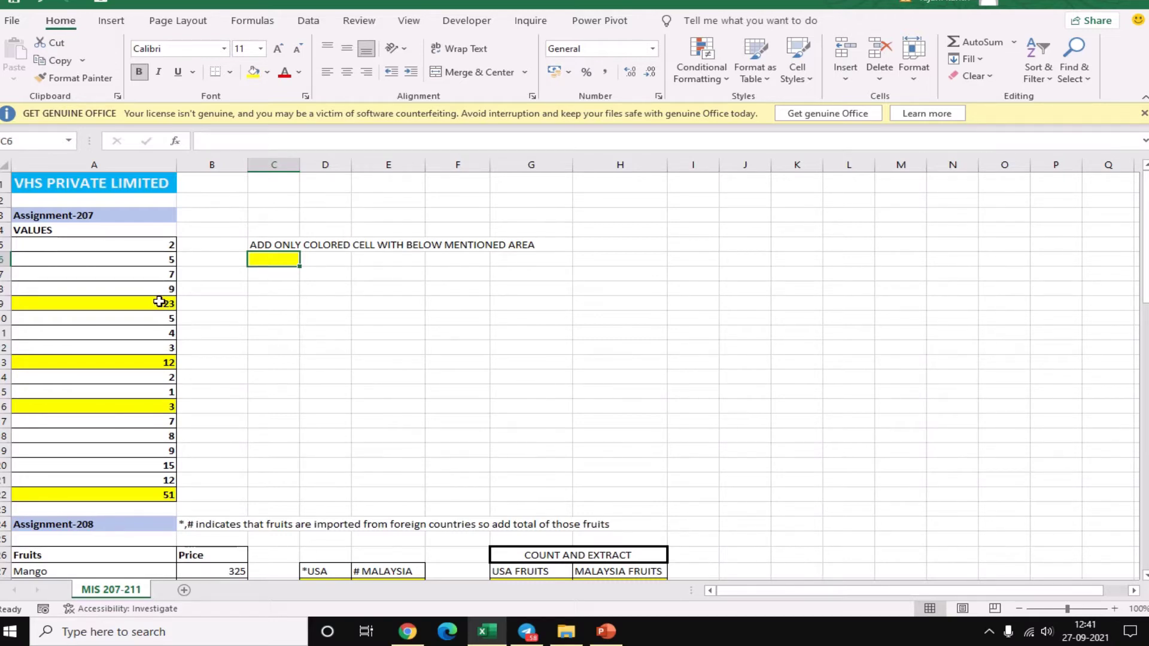
pyautogui.click(157, 364)
pyautogui.click(200, 365)
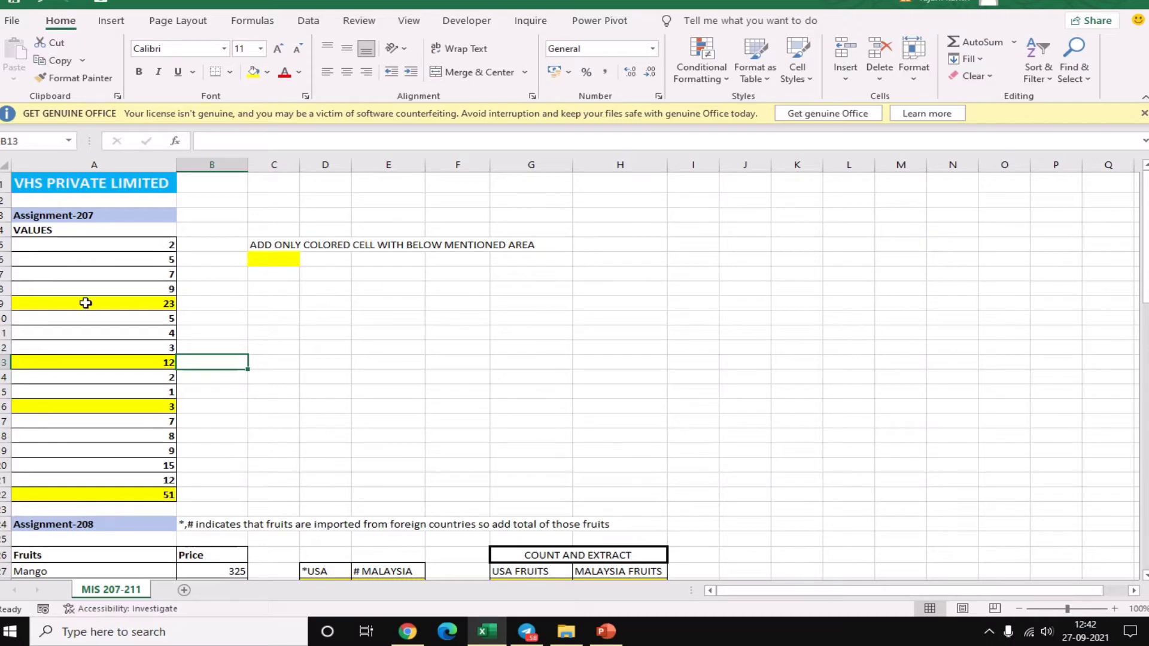
pyautogui.click(127, 304)
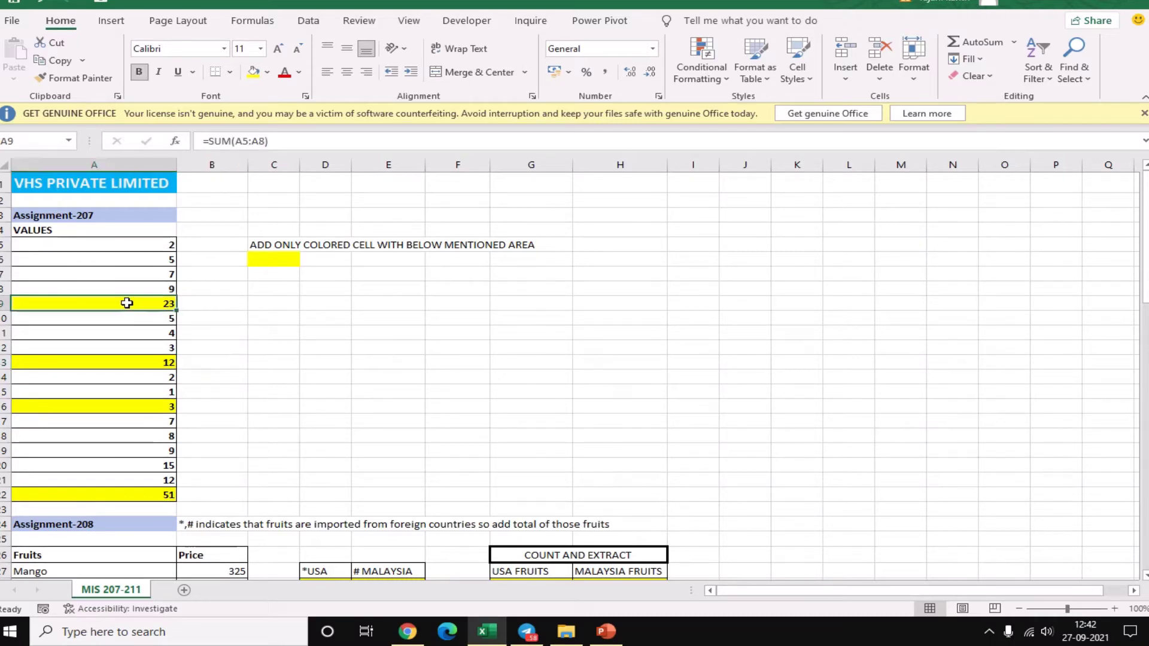
pyautogui.click(167, 360)
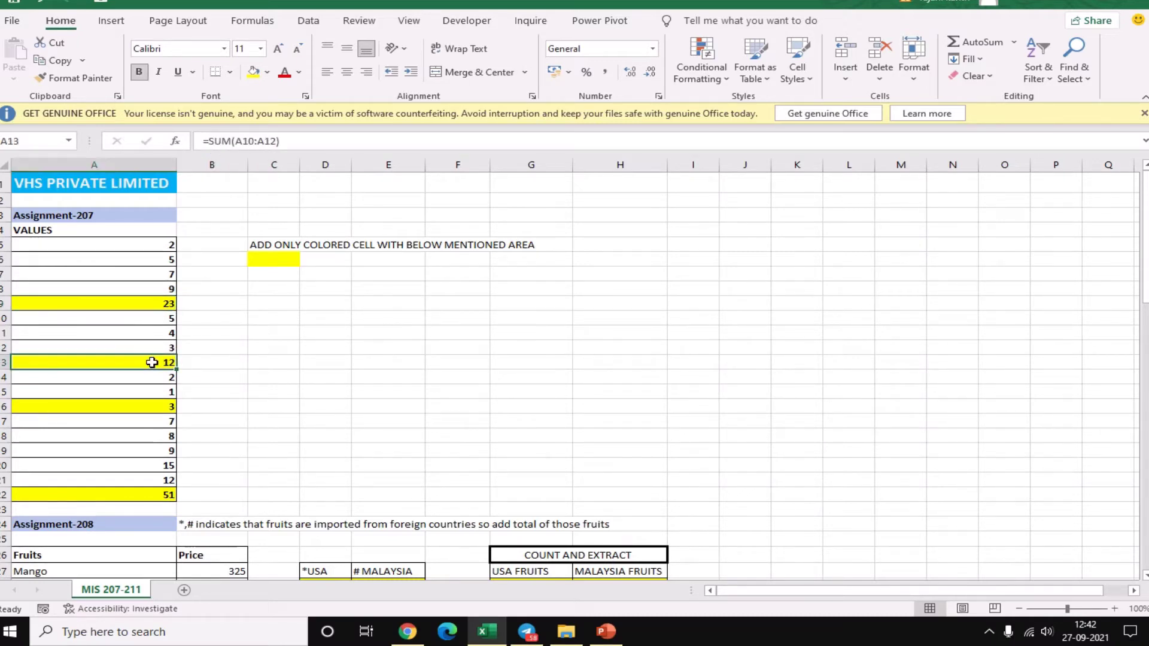
pyautogui.click(149, 405)
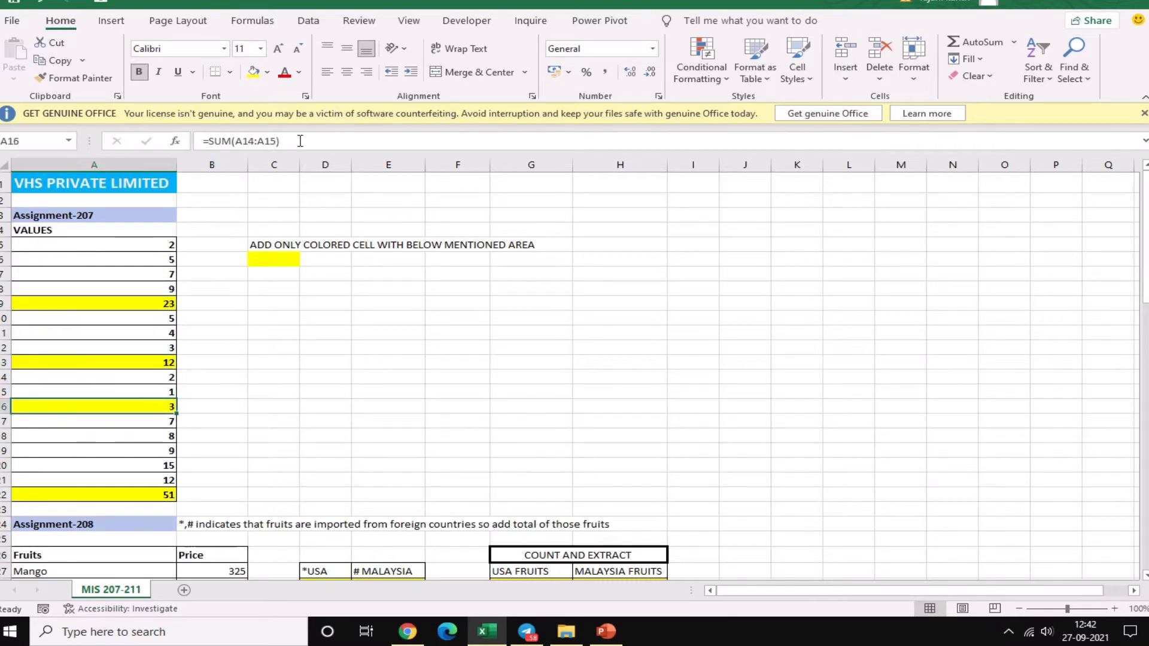
pyautogui.click(154, 494)
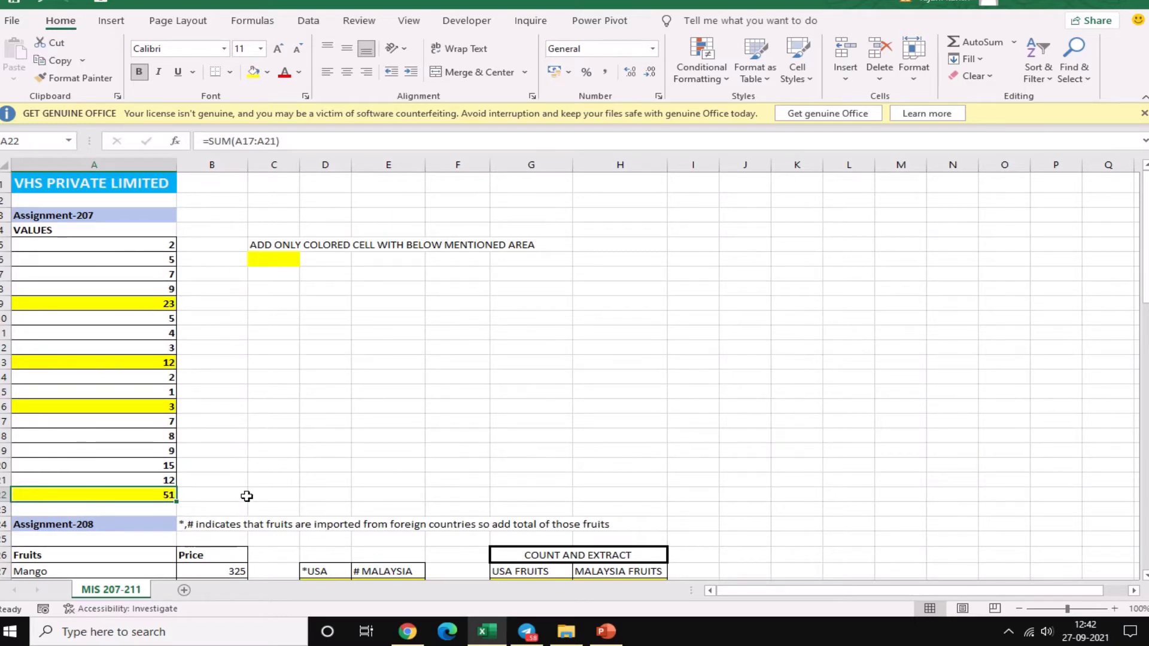
# Draft =ISFORMULA(A5:A22) in C6 and preview its TRUE/FALSE array with F9
pyautogui.click(296, 263)
pyautogui.write('=')
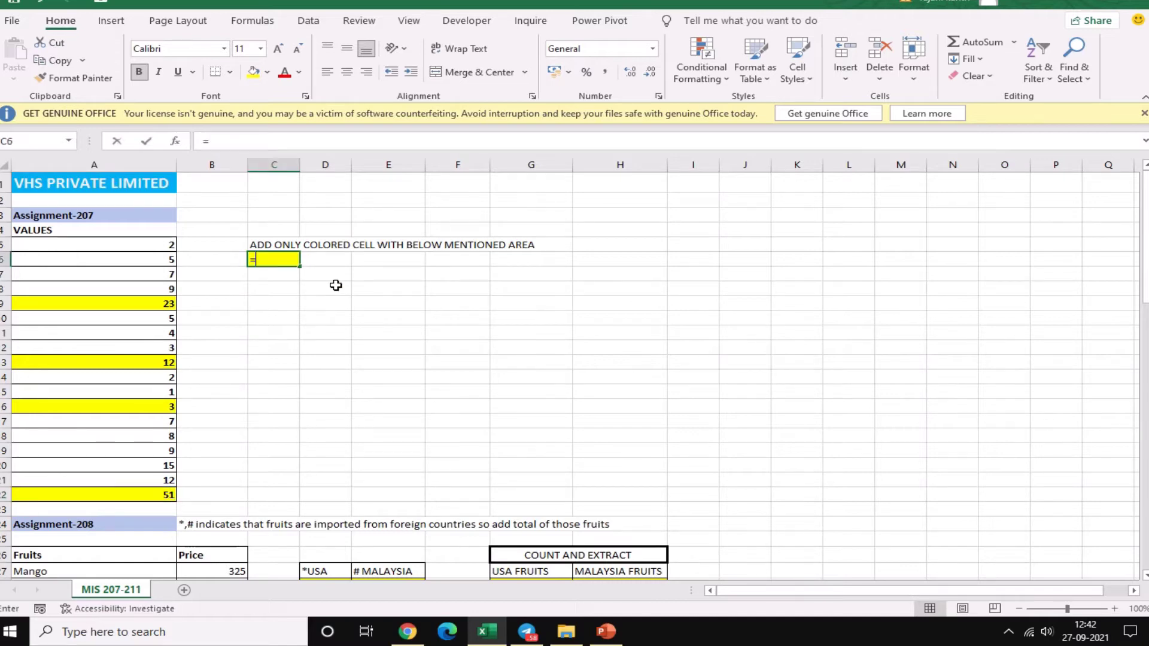
pyautogui.write('IS')
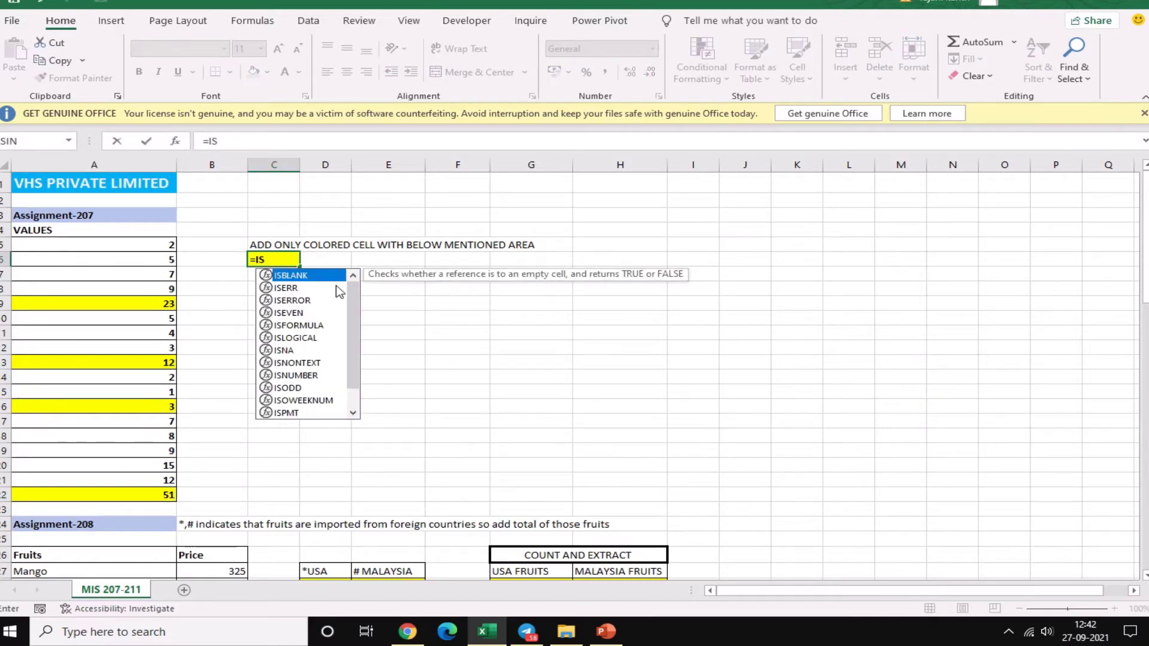
pyautogui.write('FROMU')
pyautogui.press('BackSpace')
pyautogui.press('BackSpace')
pyautogui.press('BackSpace')
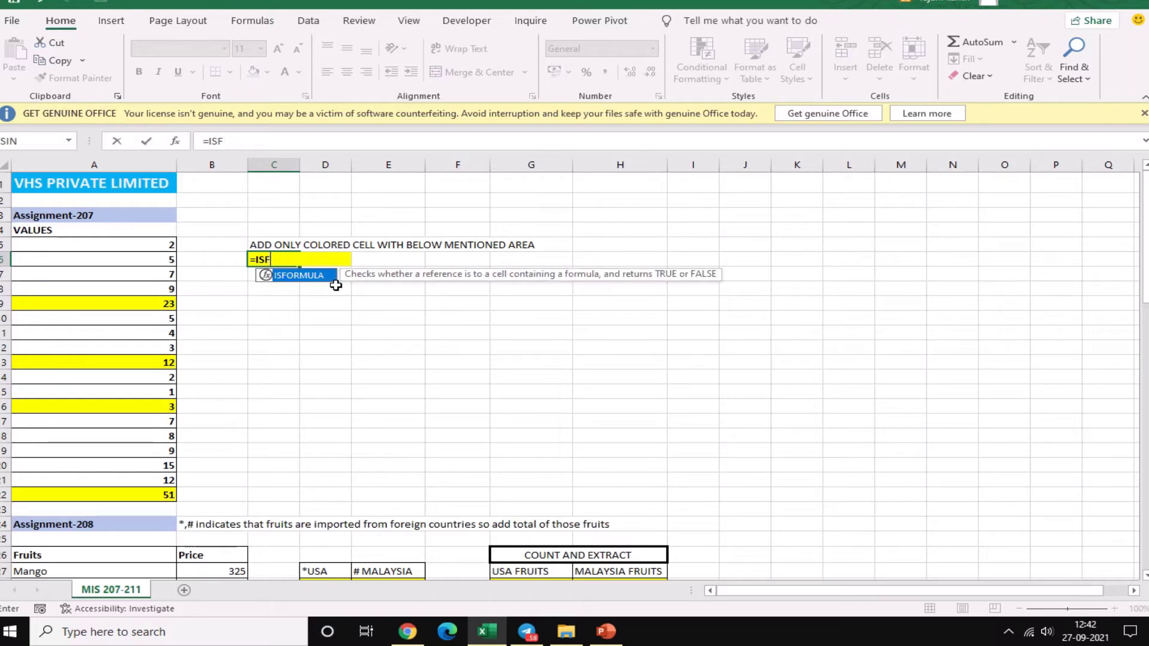
pyautogui.press('Tab')
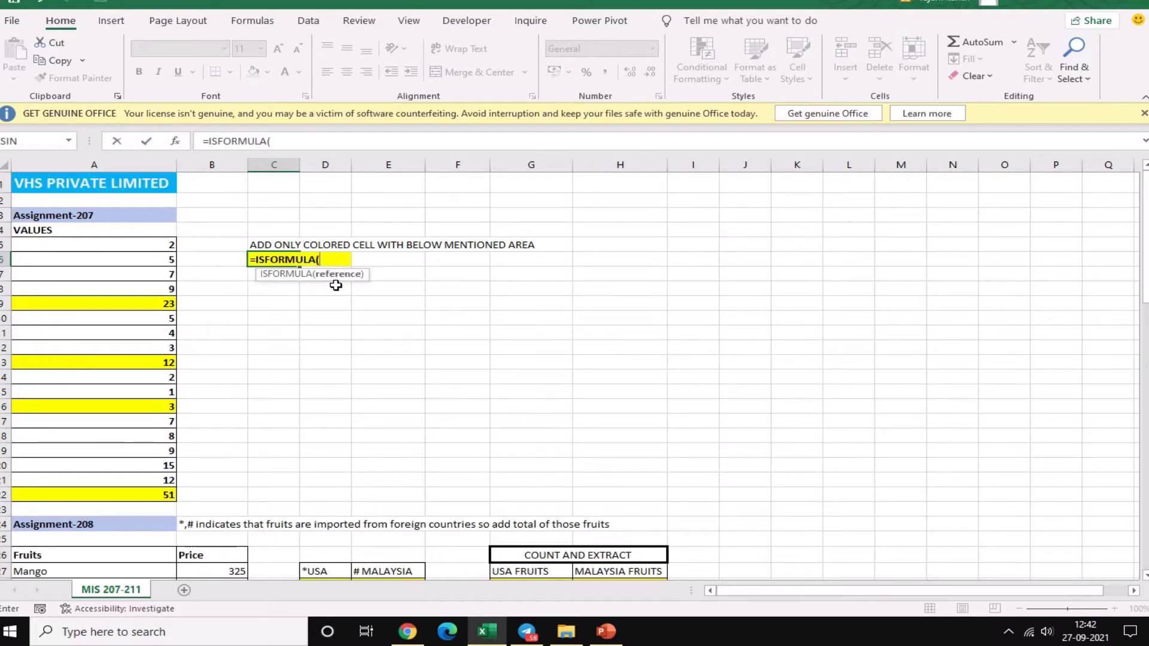
pyautogui.click(153, 248)
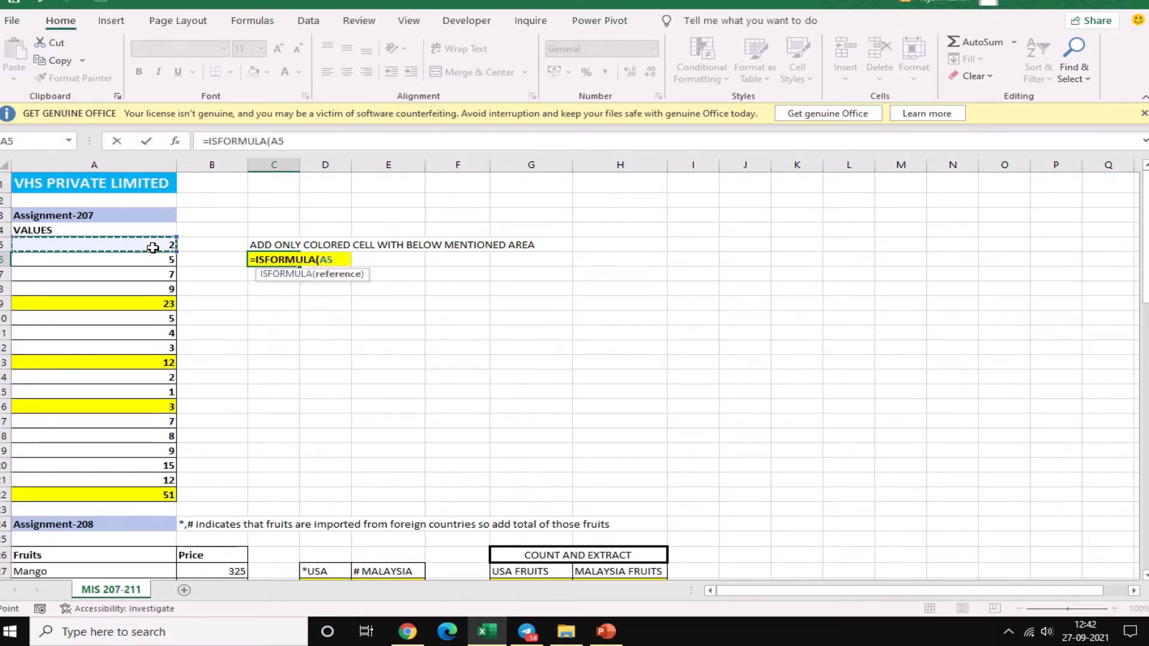
pyautogui.hotkey('ctrl', 'shift', 'Down')
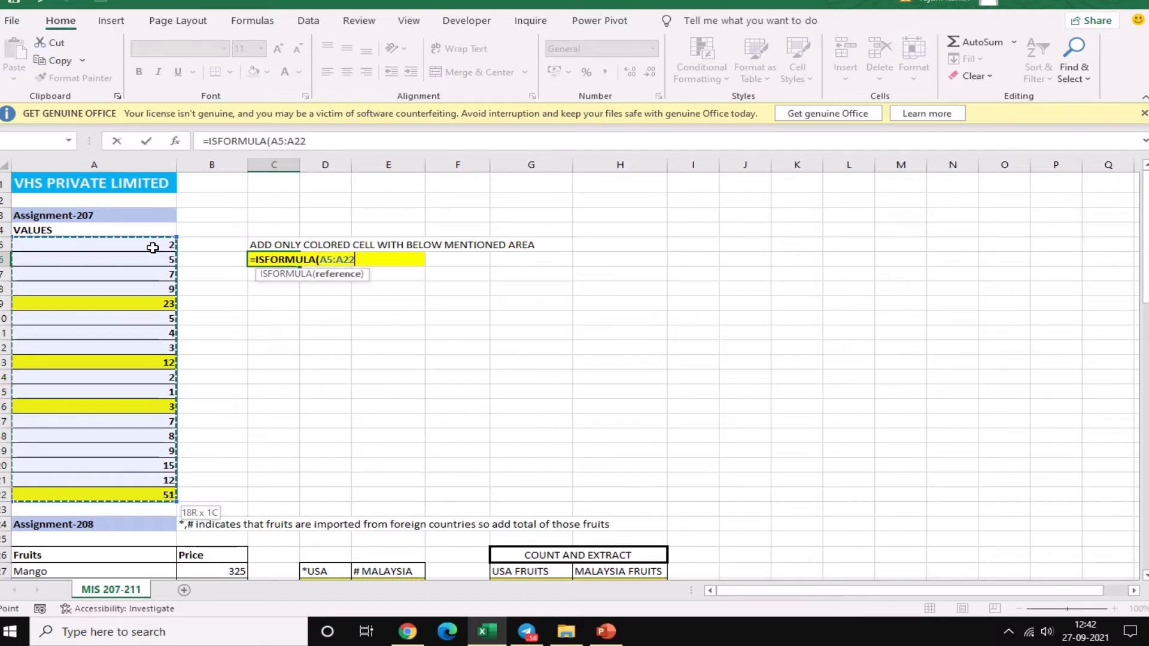
pyautogui.write(')')
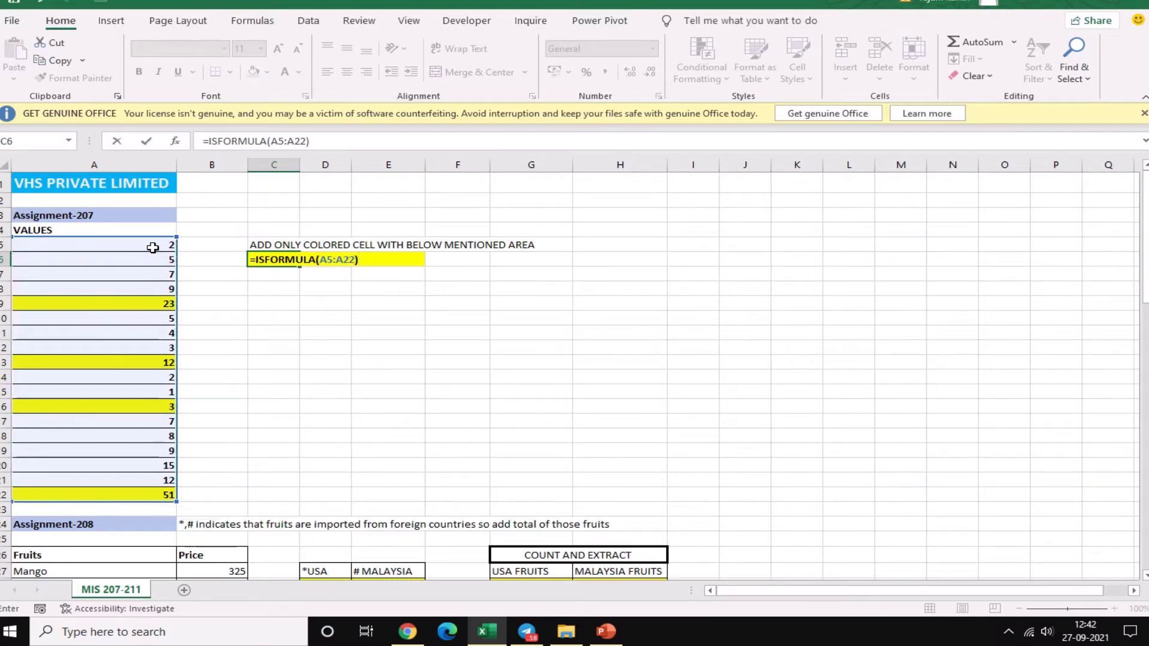
pyautogui.press('F9')
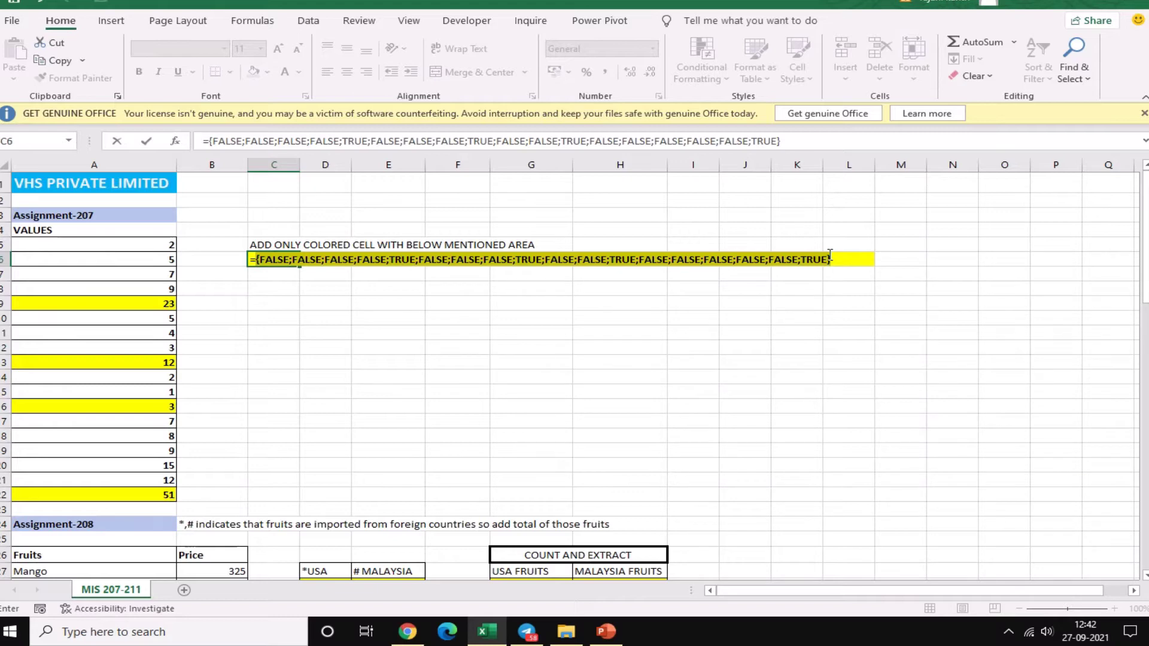
pyautogui.hotkey('ctrl', 'z')
# Extend C6 to =(ISFORMULA(A5:A22))*(A5:A22) and preview the array keeping 23, 12, 3 and 51
pyautogui.click(259, 259)
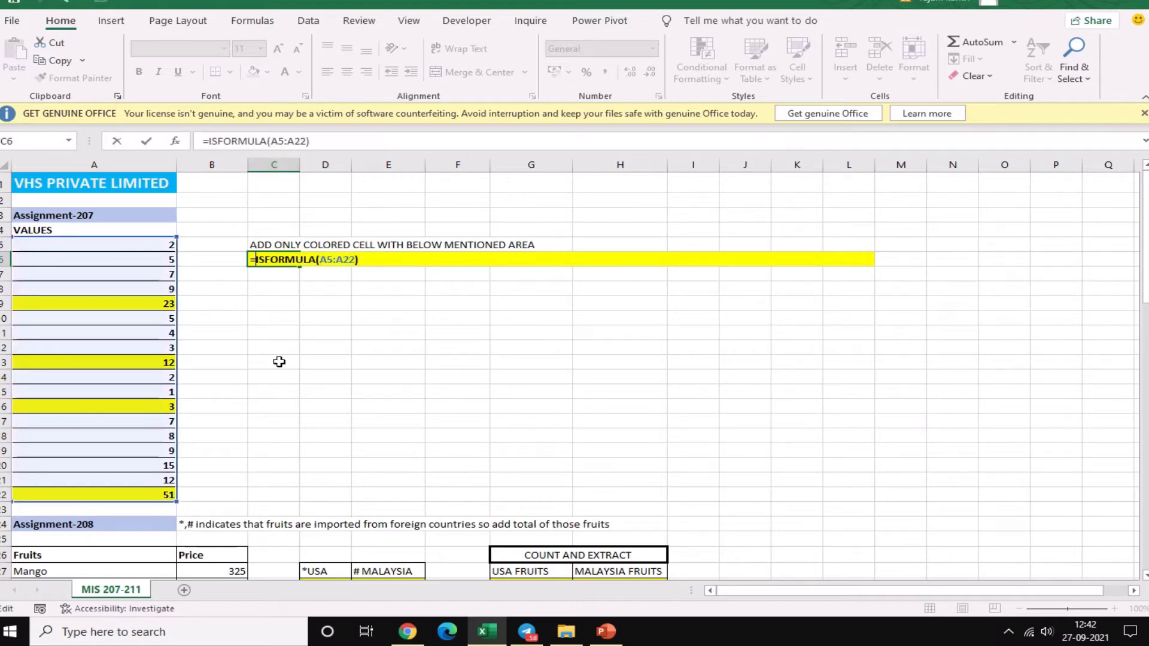
pyautogui.write('(')
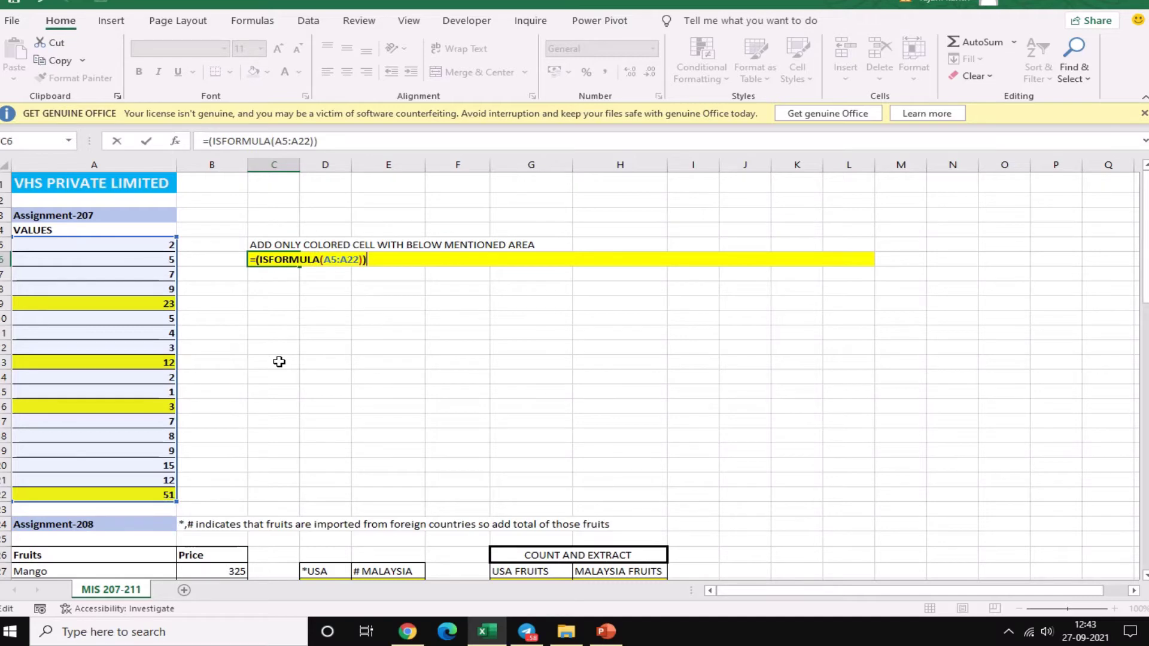
pyautogui.write('*')
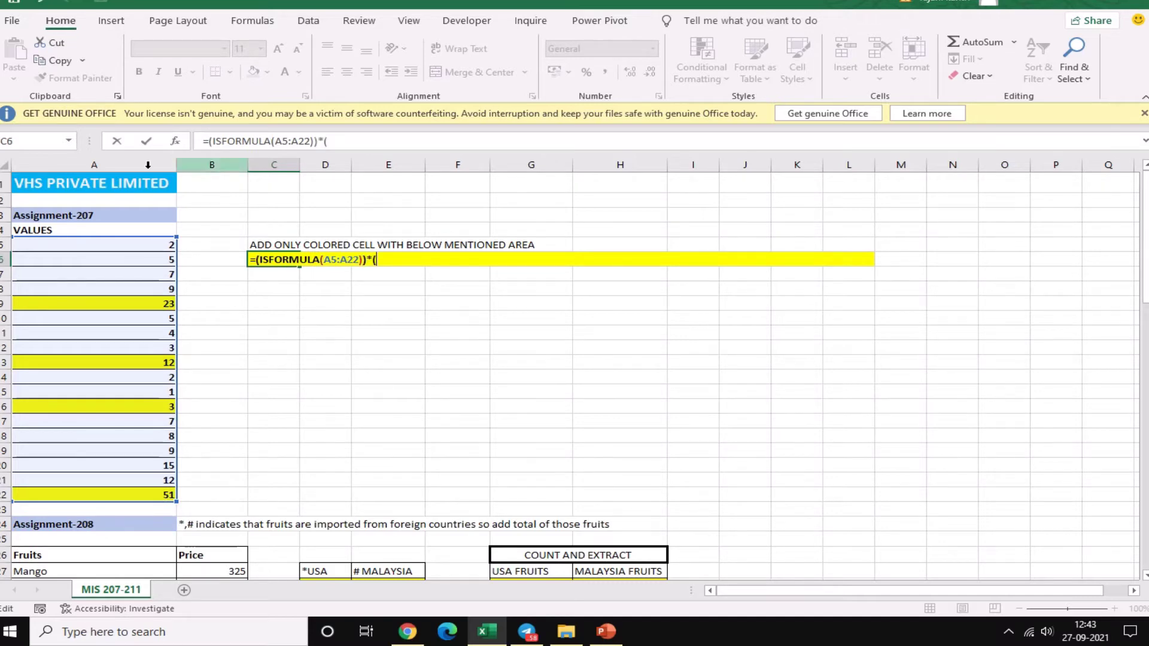
pyautogui.click(141, 246)
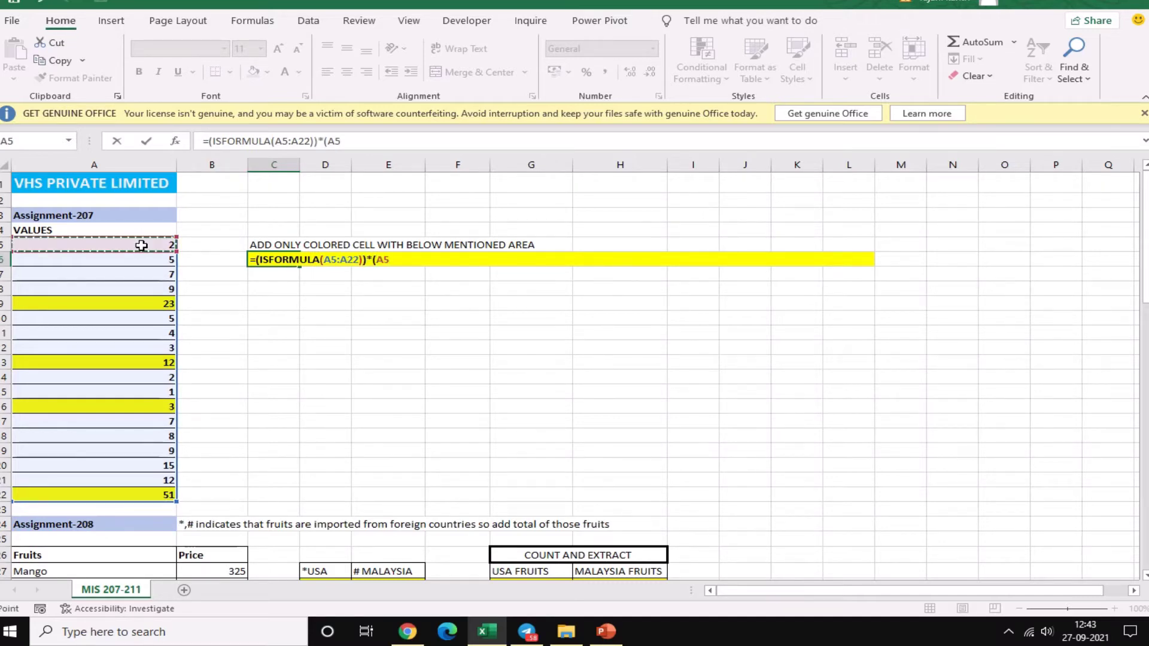
pyautogui.hotkey('ctrl', 'shift', 'Down')
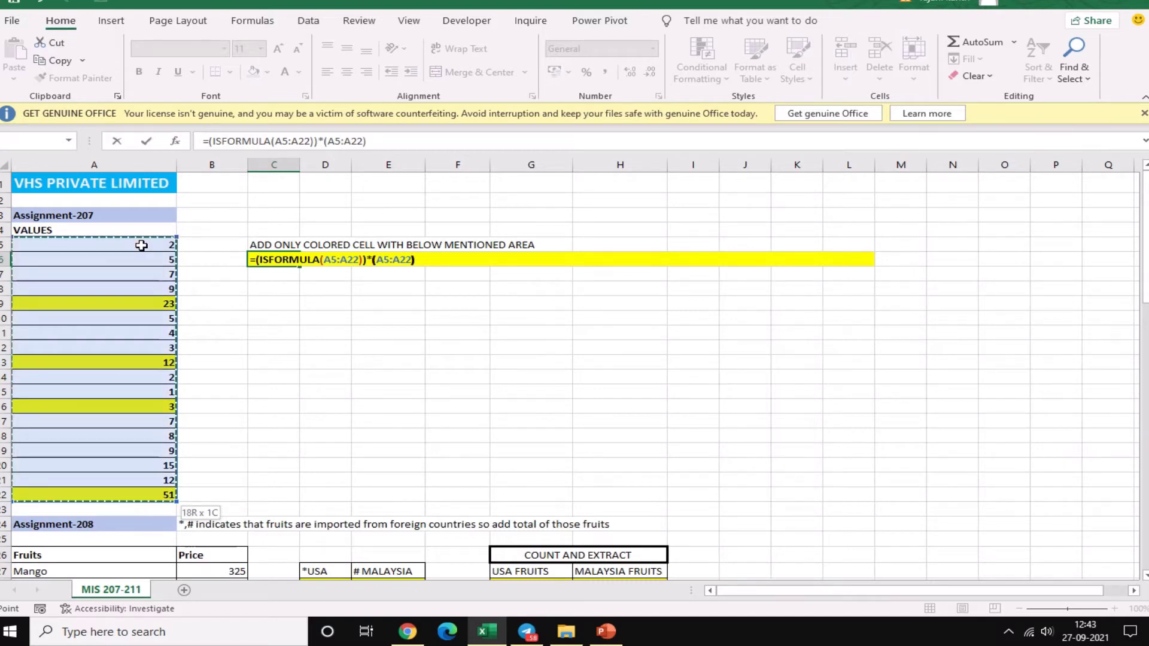
pyautogui.press('F9')
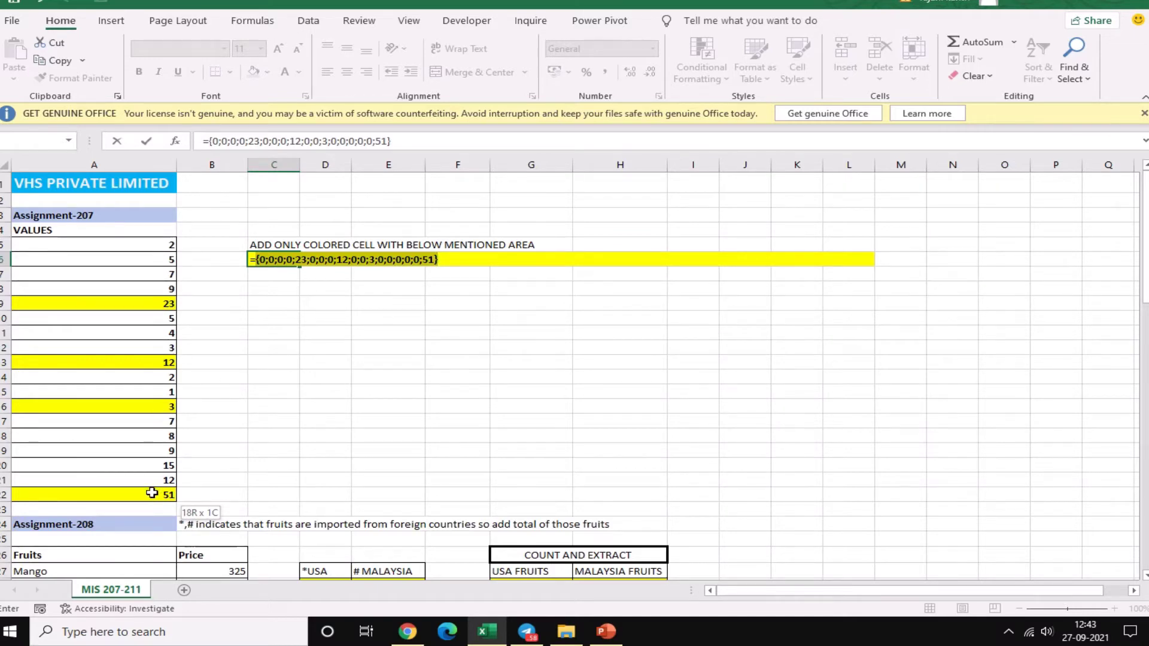
pyautogui.hotkey('ctrl', 'z')
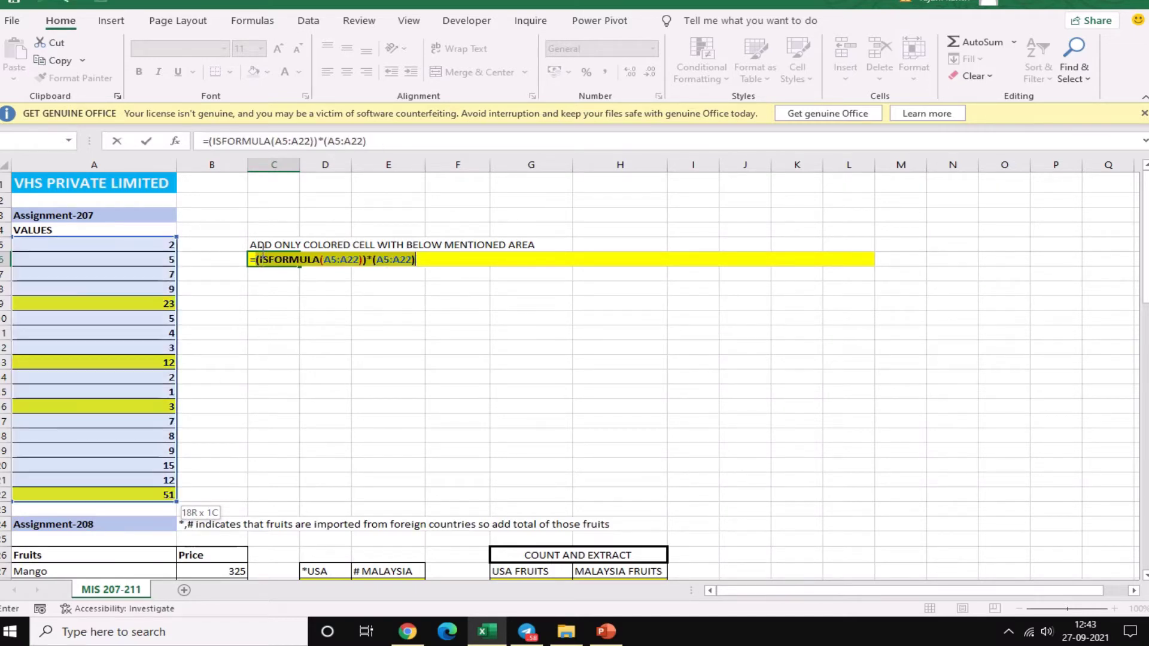
pyautogui.press('Home')
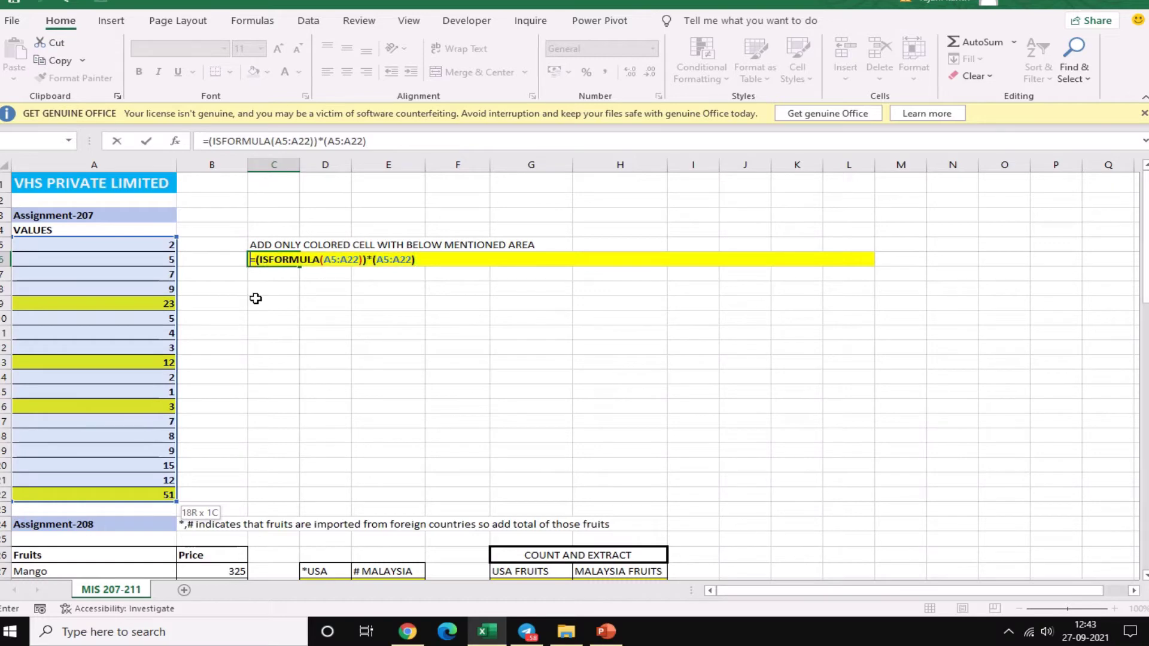
# Enter =ISFORMULA(A5) in B5 and copy it down column B
pyautogui.click(207, 249)
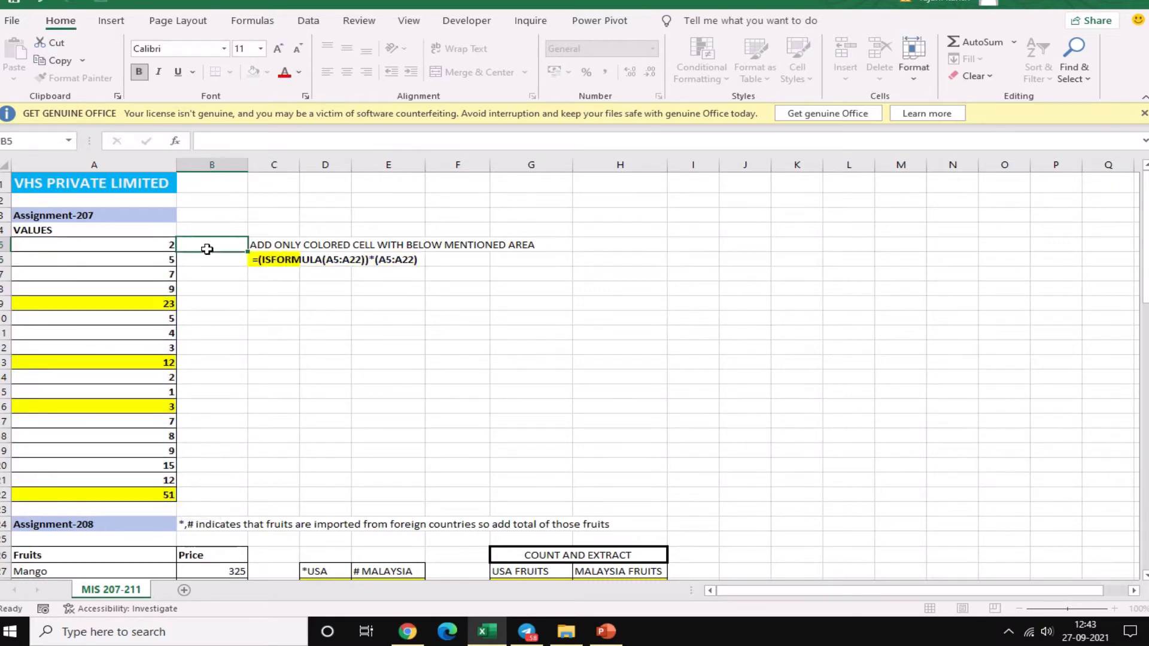
pyautogui.write('=I')
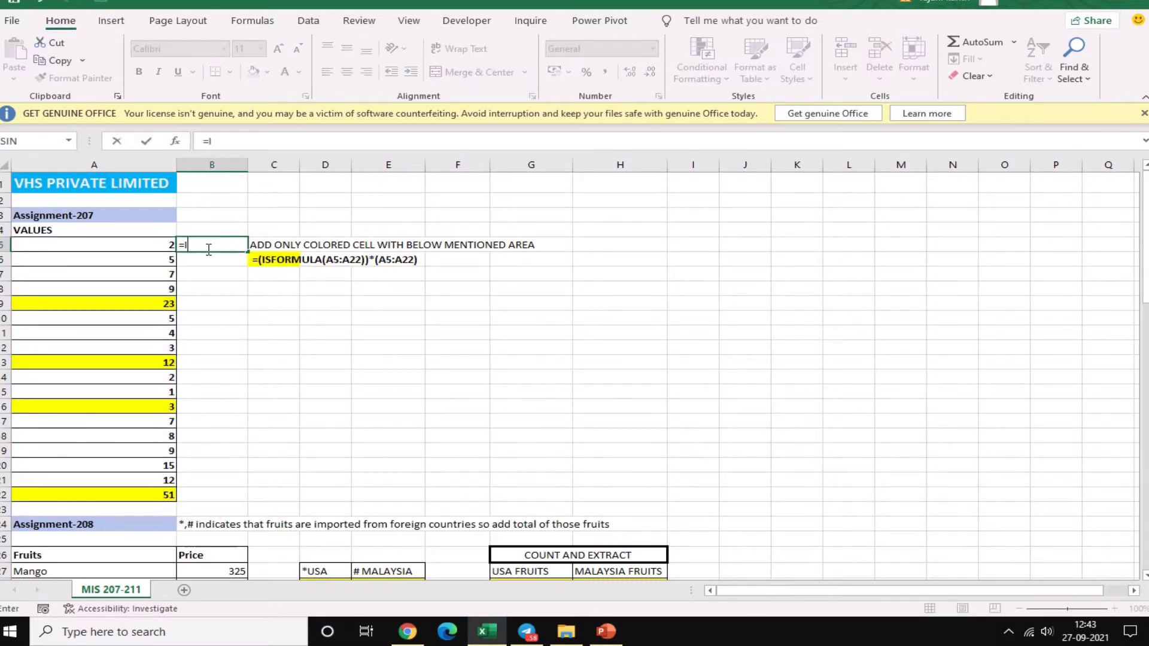
pyautogui.write('SFOR')
pyautogui.press('Tab')
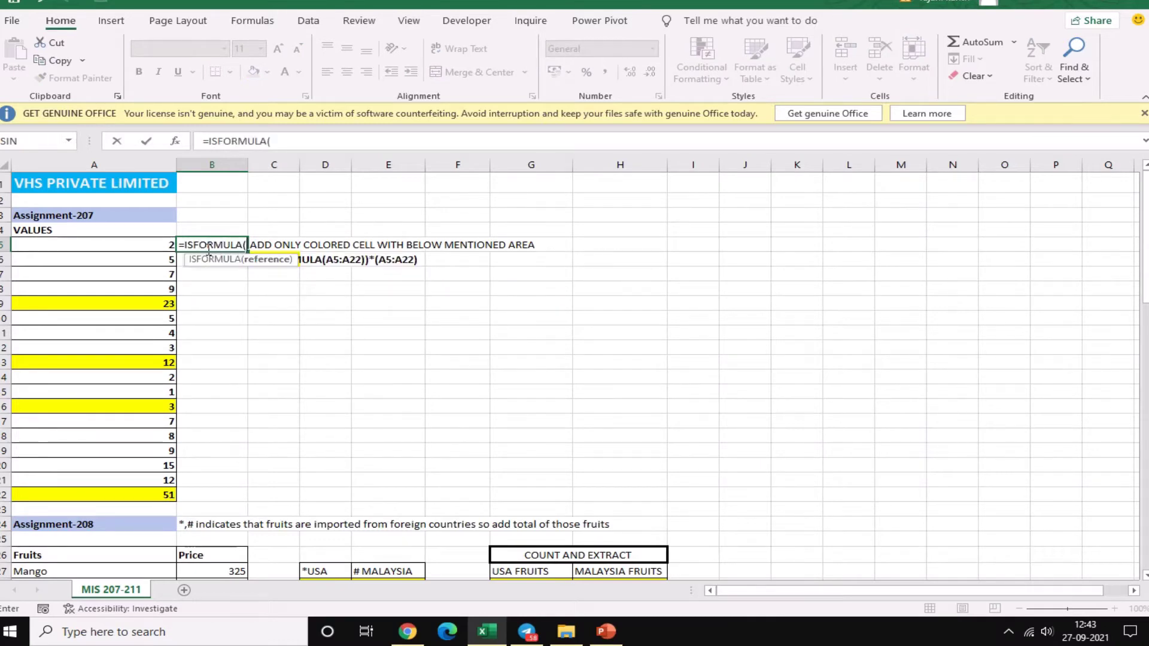
pyautogui.press('Left')
pyautogui.write(')')
pyautogui.hotkey('ctrl', 'Return')
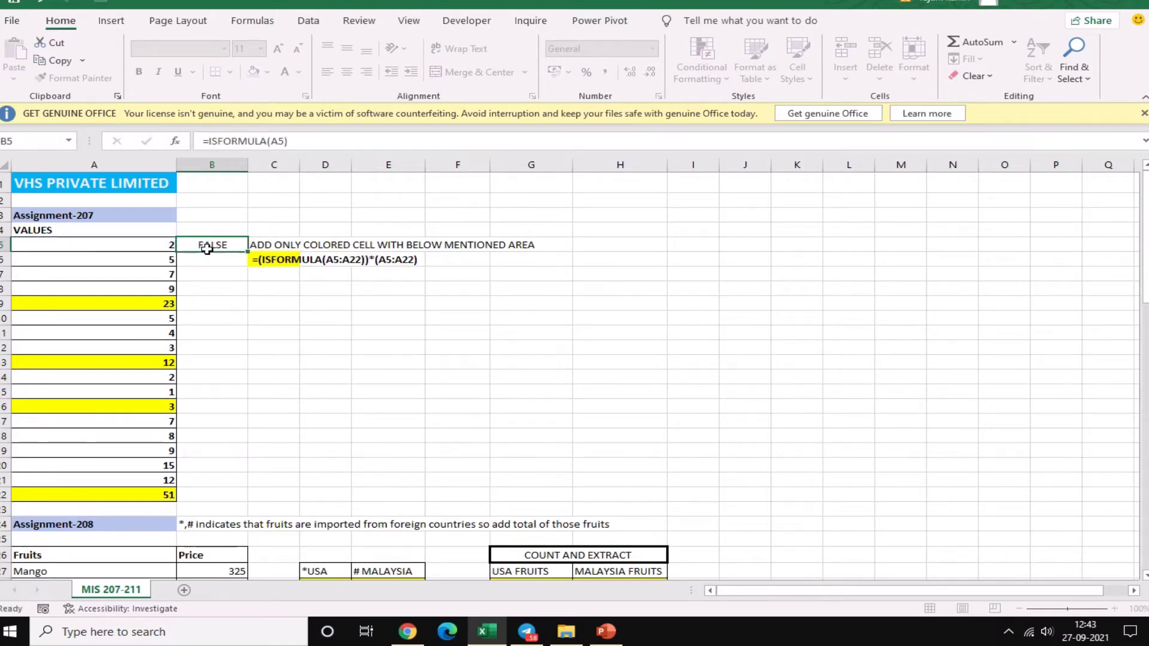
pyautogui.doubleClick(251, 252)
# Compare rows 9, 13 and 16 with their TRUE flags, then extend the check to B22
pyautogui.moveTo(149, 301); pyautogui.dragTo(215, 305)
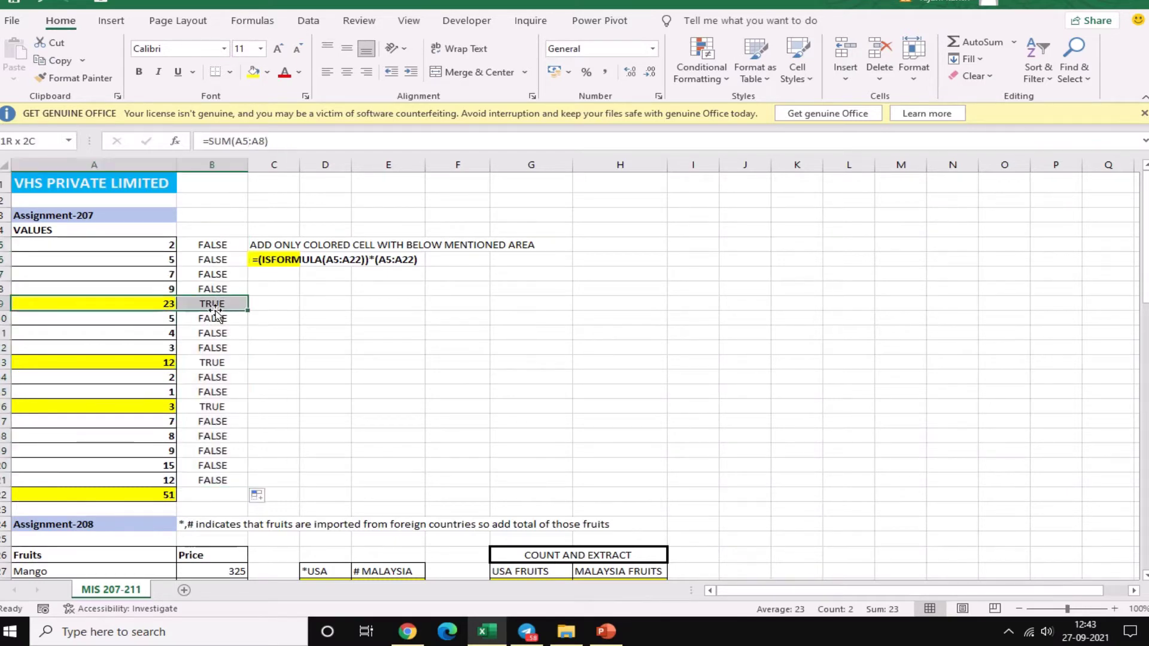
pyautogui.moveTo(151, 363); pyautogui.dragTo(223, 363)
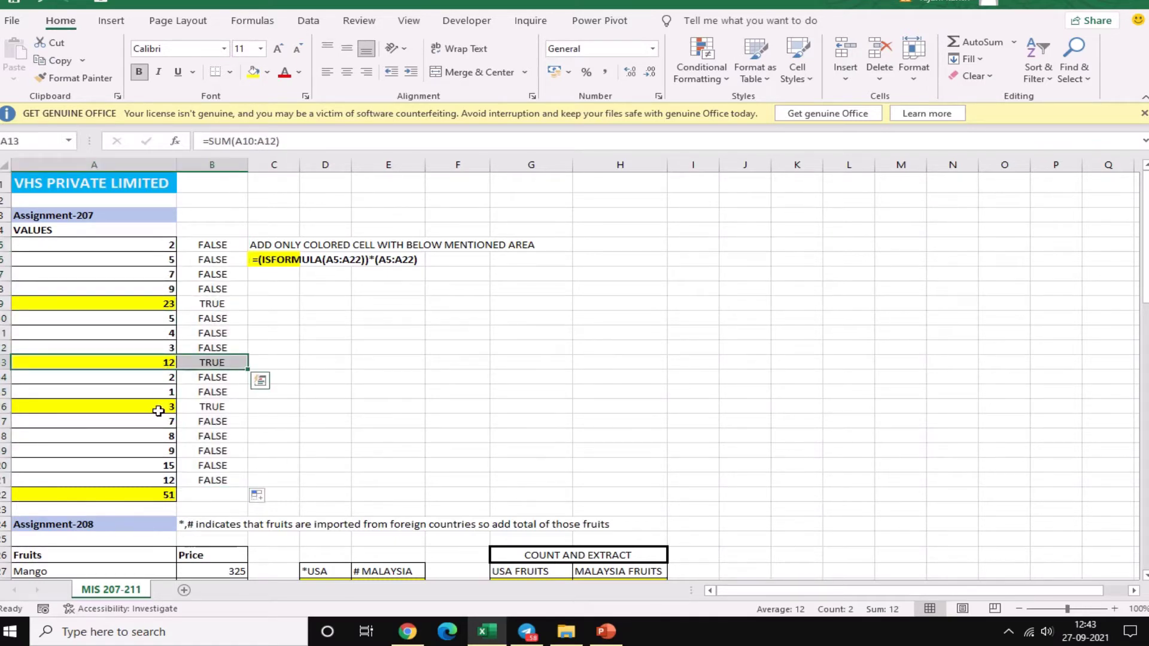
pyautogui.moveTo(158, 411); pyautogui.dragTo(275, 407)
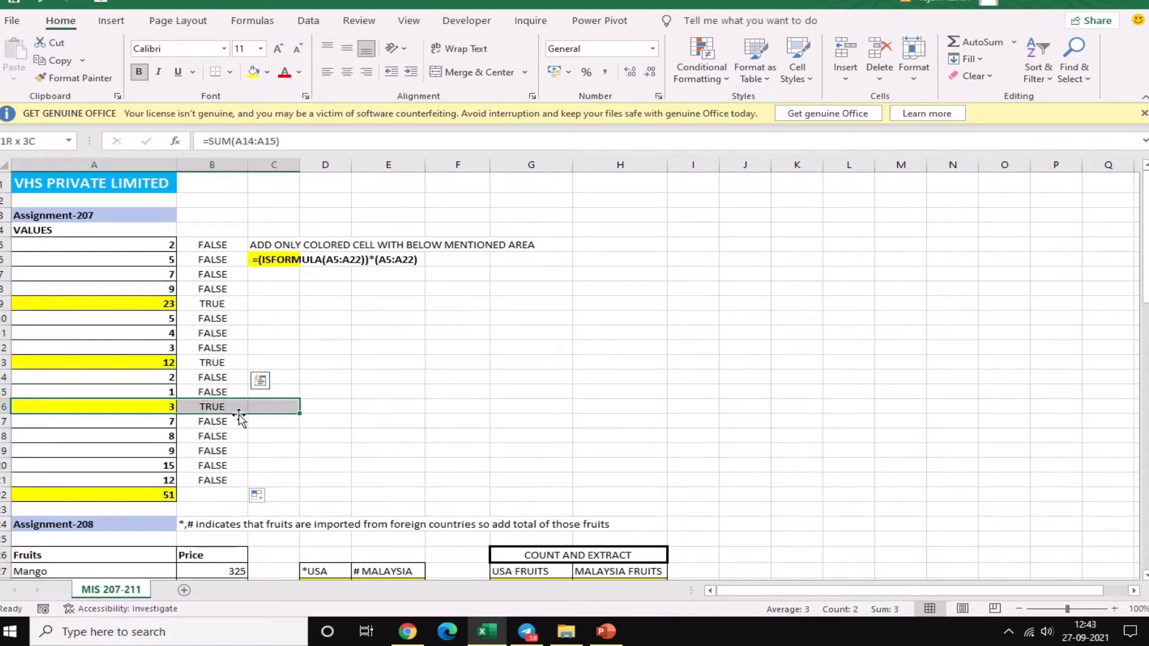
pyautogui.click(219, 480)
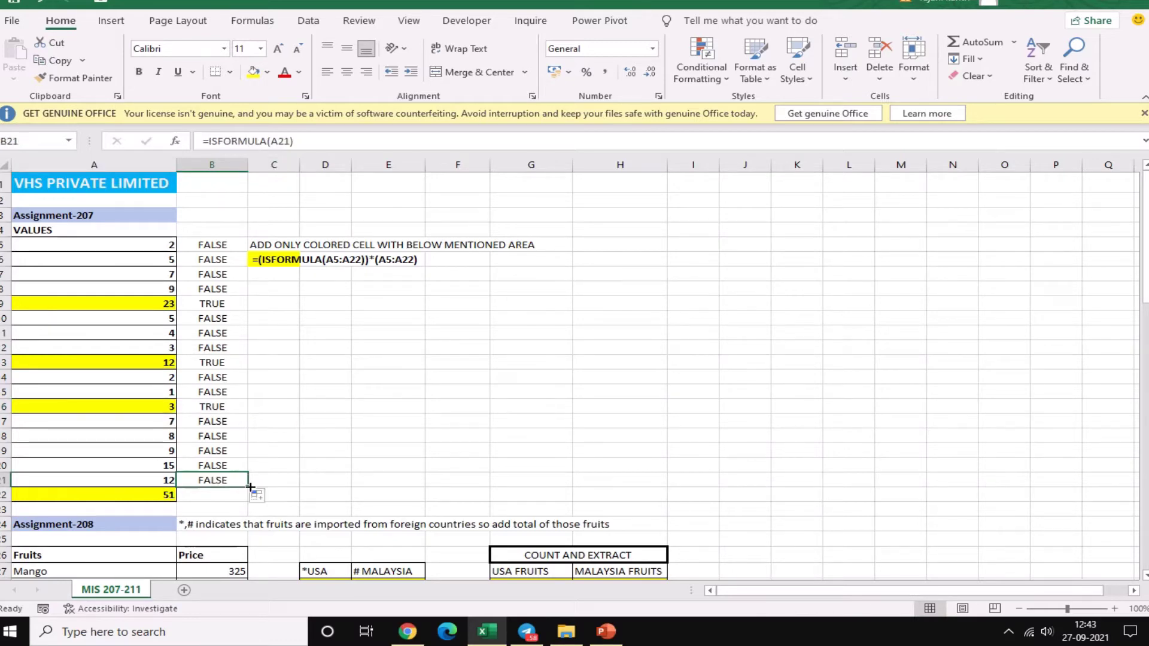
pyautogui.moveTo(248, 487); pyautogui.dragTo(203, 507)
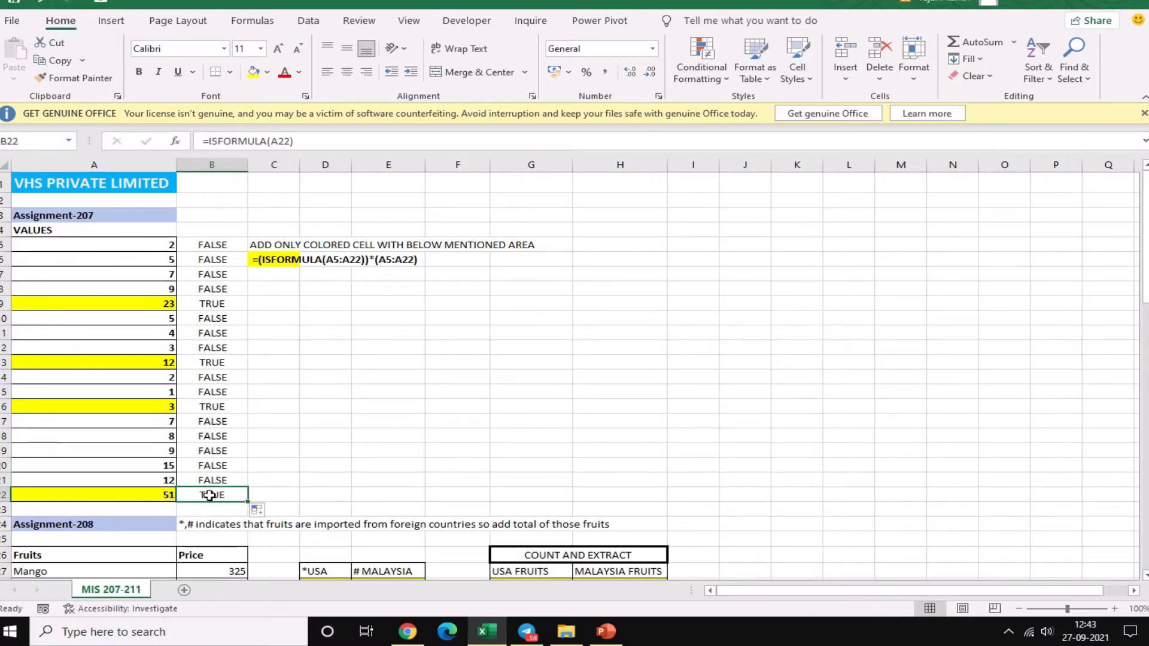
pyautogui.click(223, 496)
pyautogui.click(269, 259)
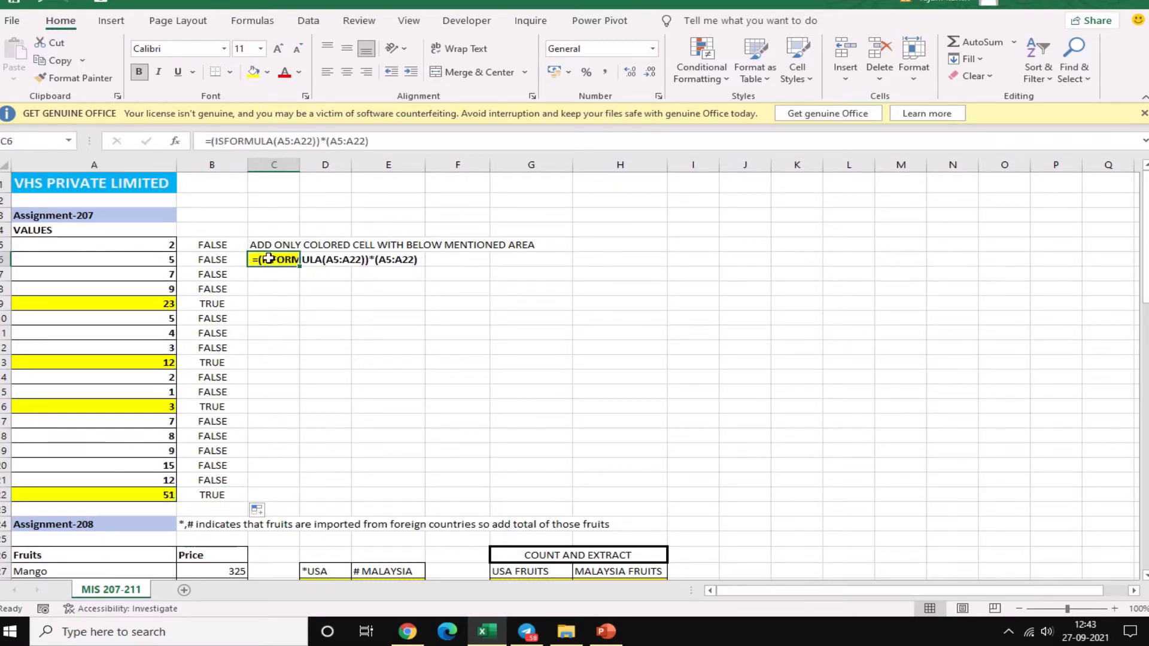
# Wrap the C6 formula in SUMPRODUCT so it totals the coloured formula values, giving 89
pyautogui.doubleClick(269, 259)
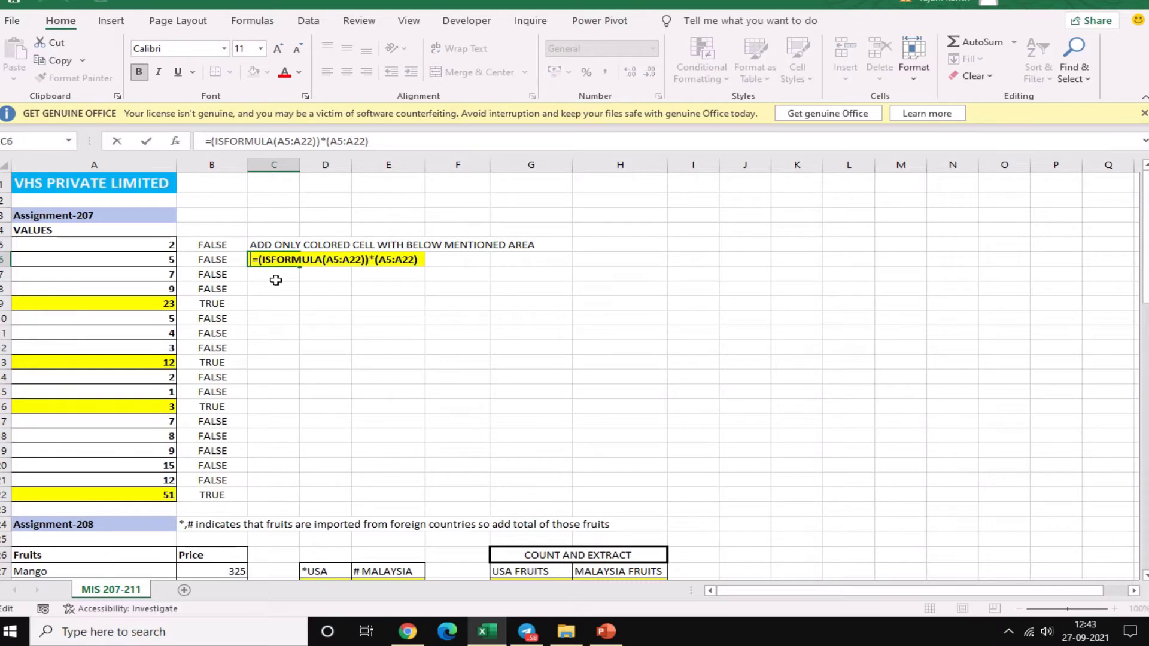
pyautogui.press('F2')
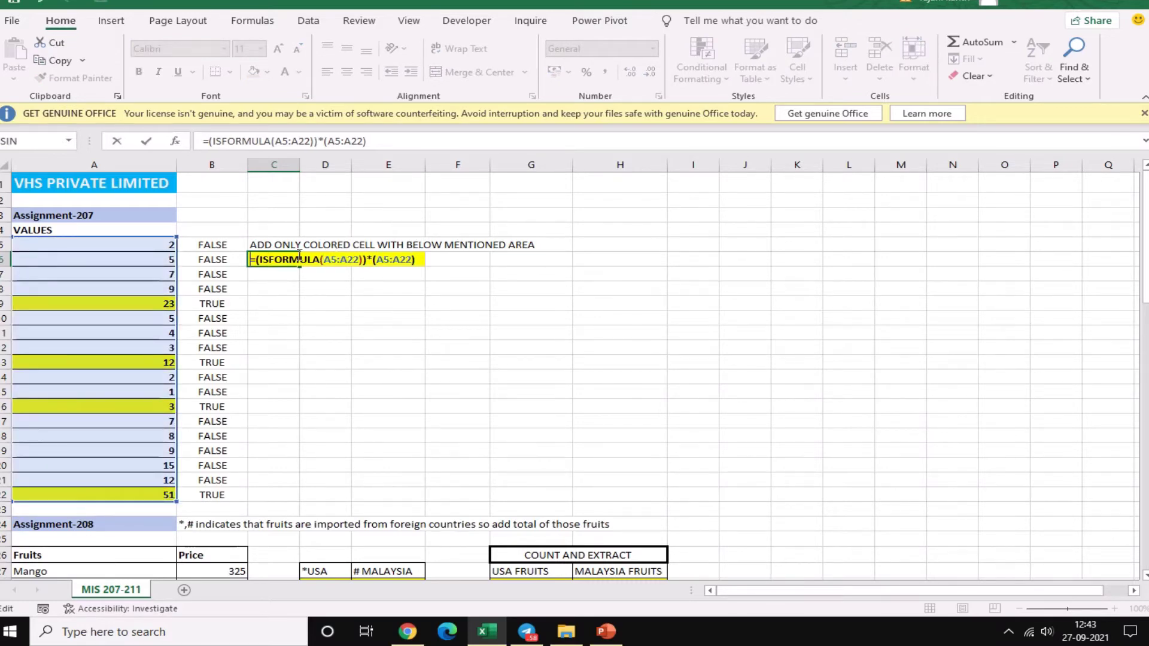
pyautogui.moveTo(384, 261); pyautogui.dragTo(427, 259)
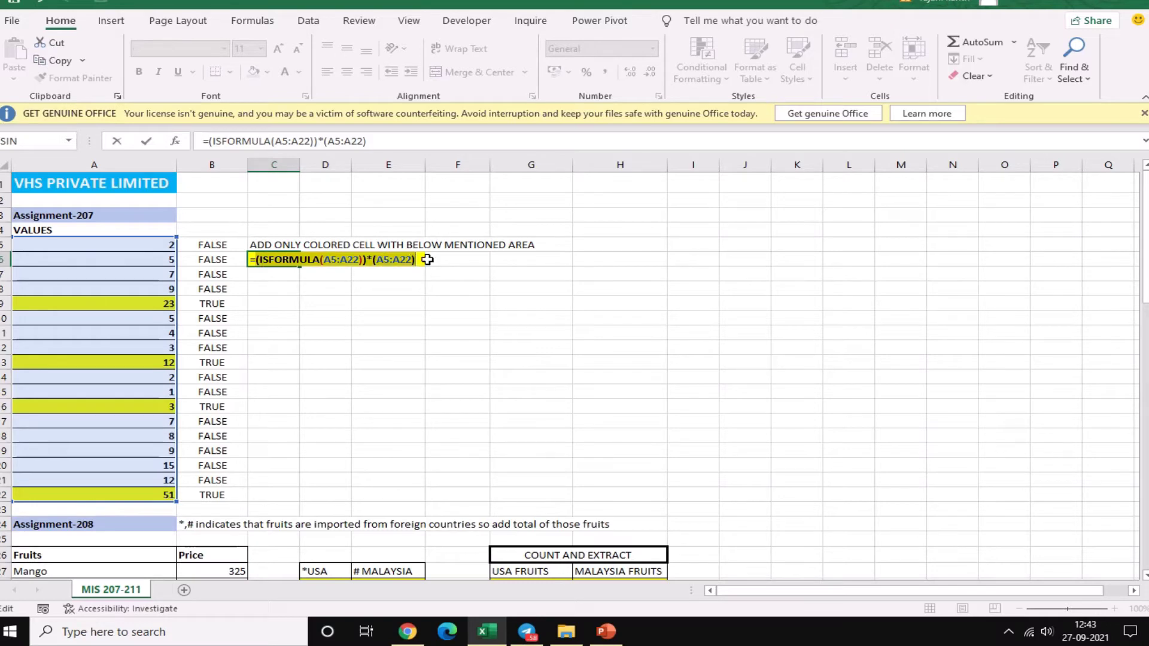
pyautogui.press('F9')
pyautogui.hotkey('ctrl', 'z')
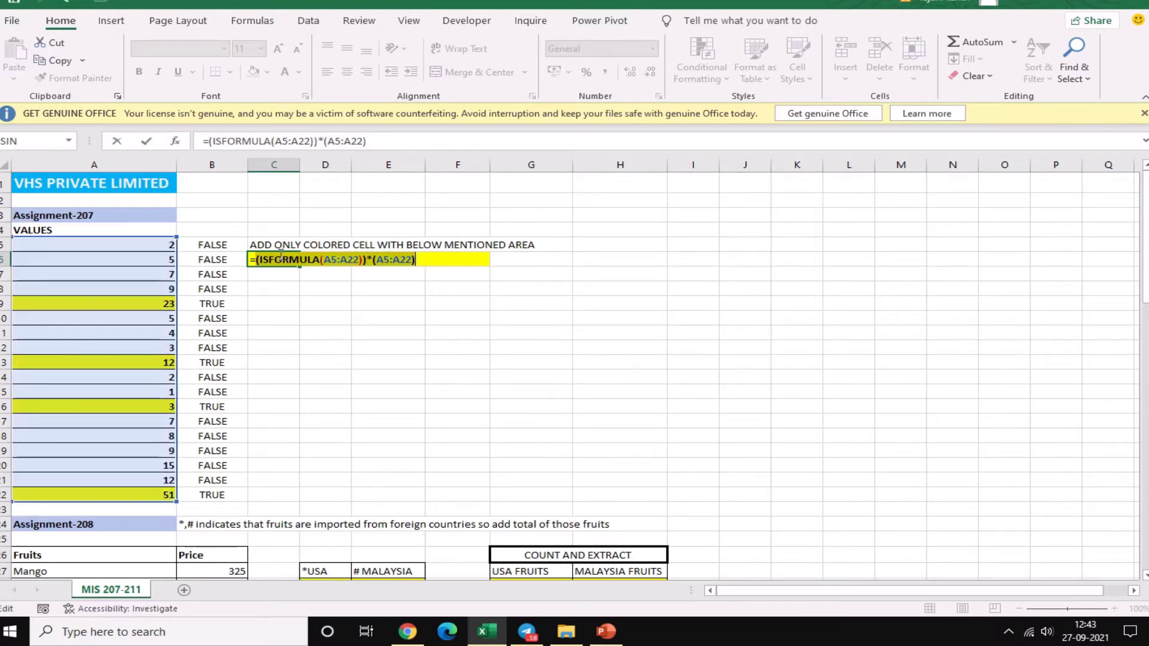
pyautogui.click(257, 259)
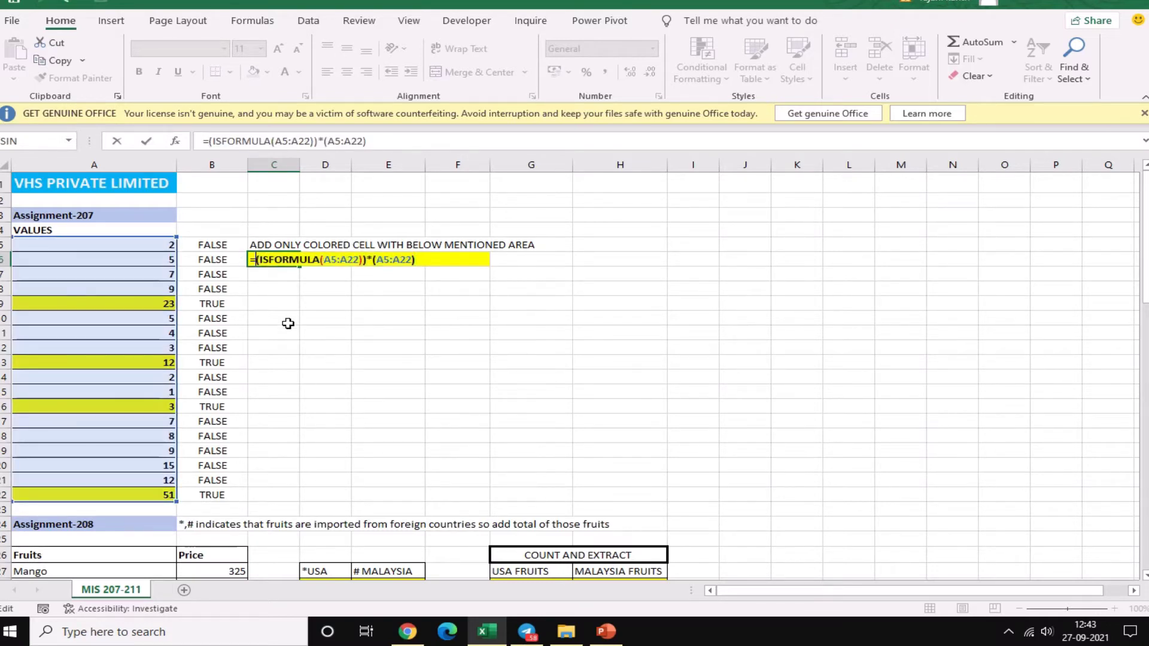
pyautogui.write('SUMPRO')
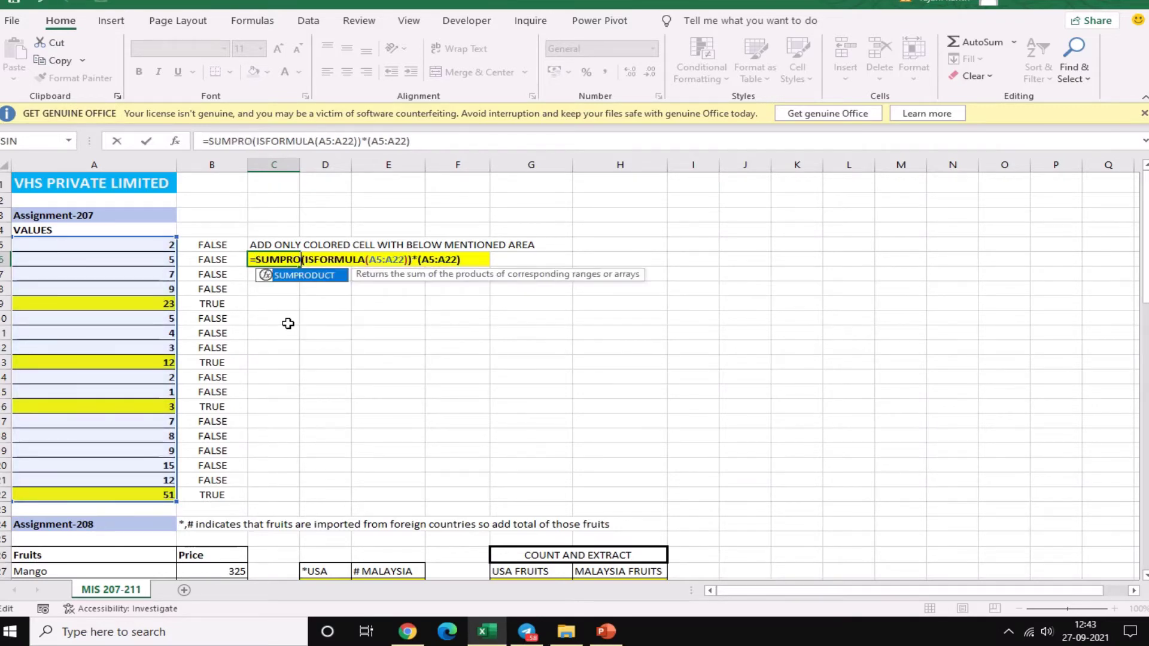
pyautogui.write('DUCT')
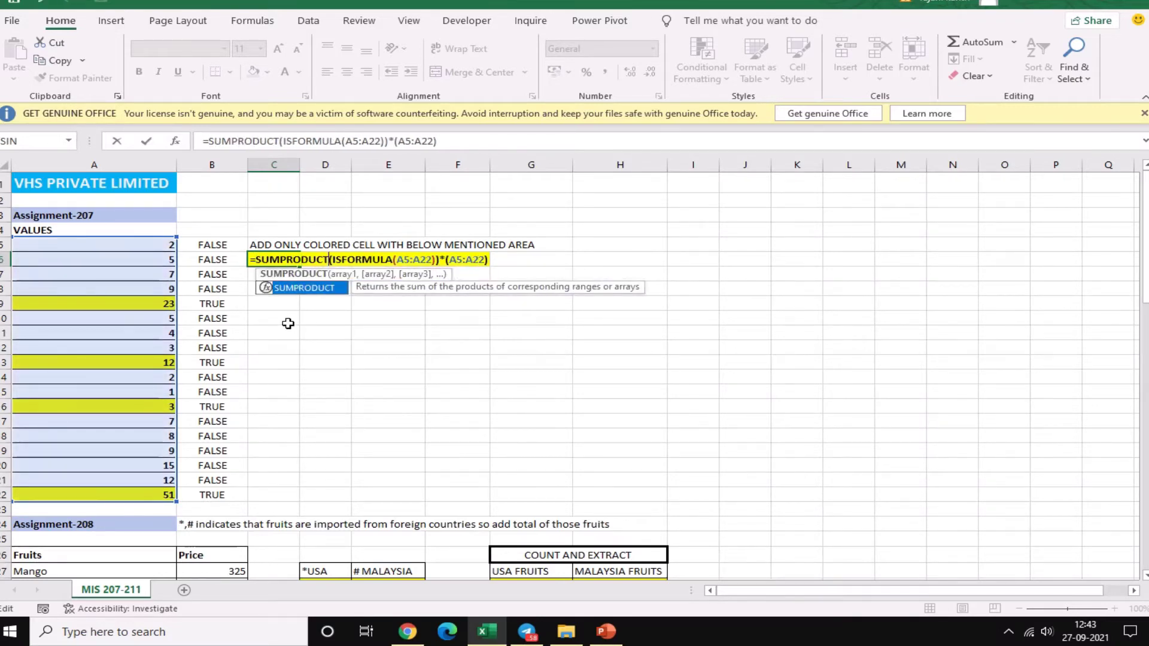
pyautogui.write('(')
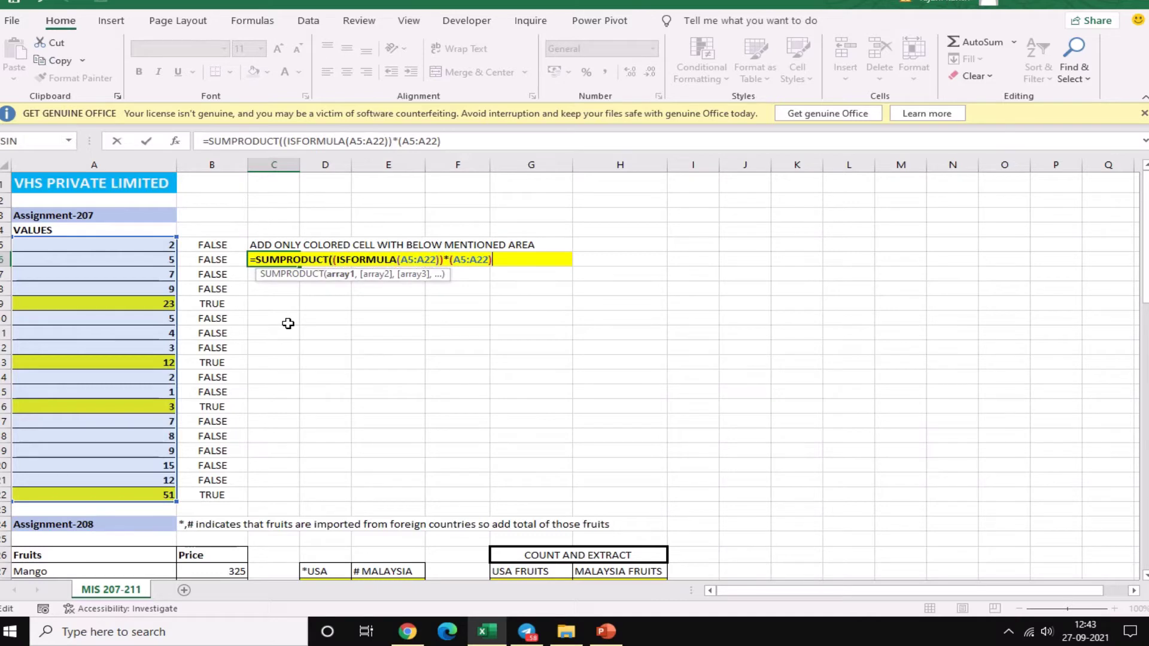
pyautogui.write(')')
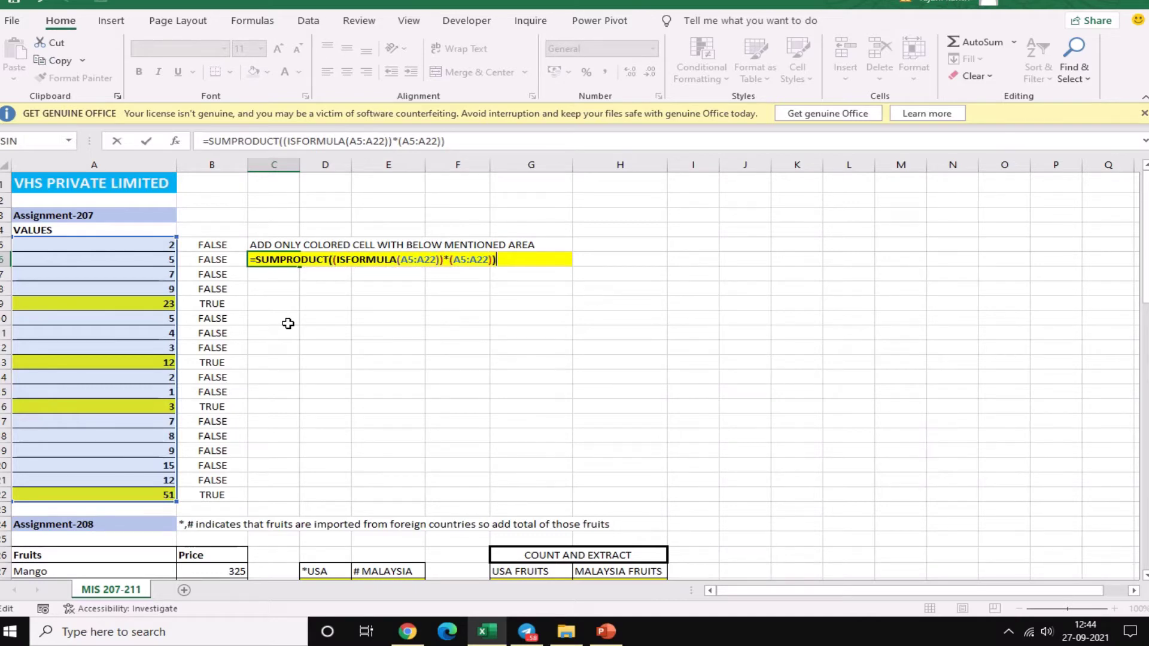
pyautogui.press('Return')
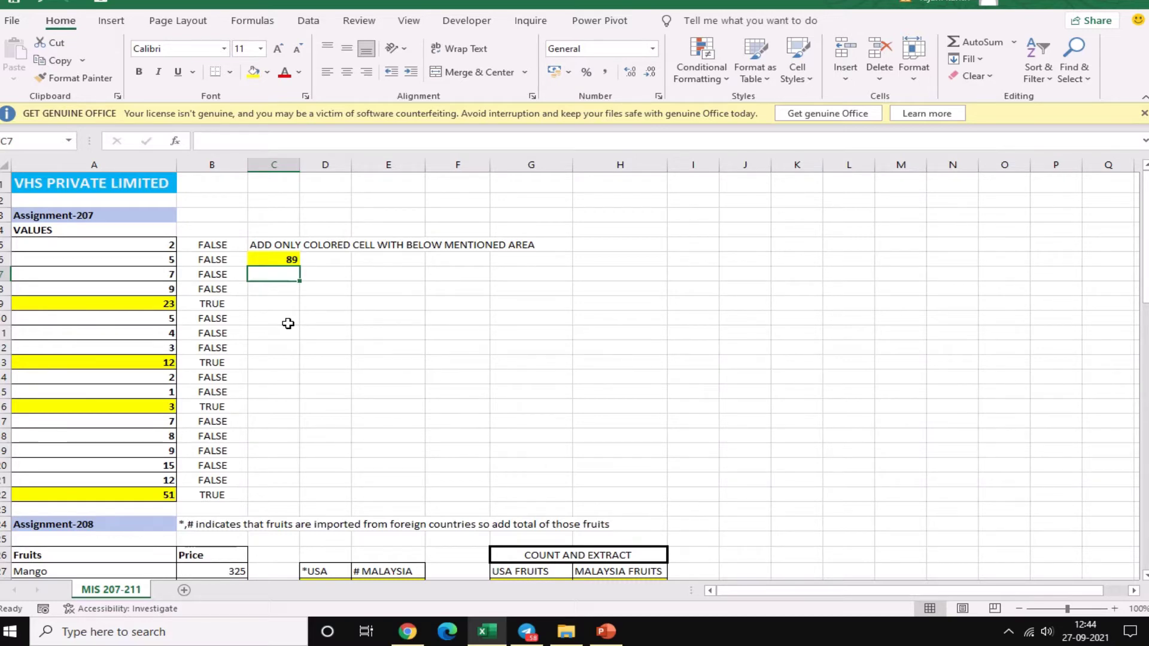
# Recheck the C6 SUMPRODUCT total and scroll down to Assignment-208
pyautogui.press('Up')
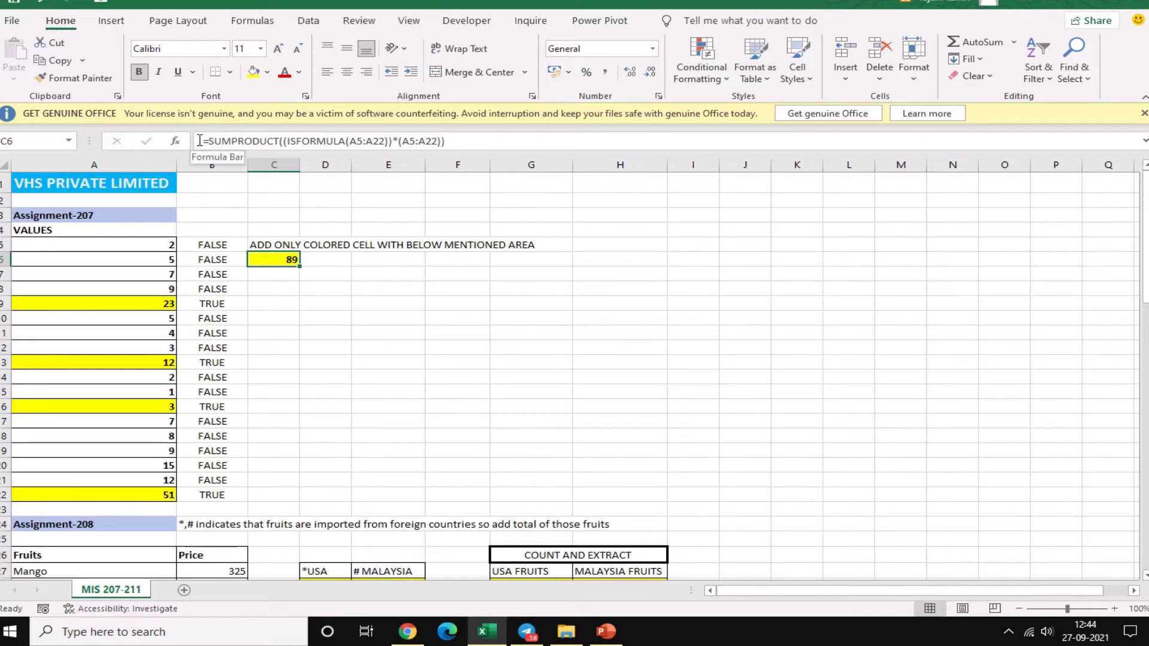
pyautogui.click(455, 141)
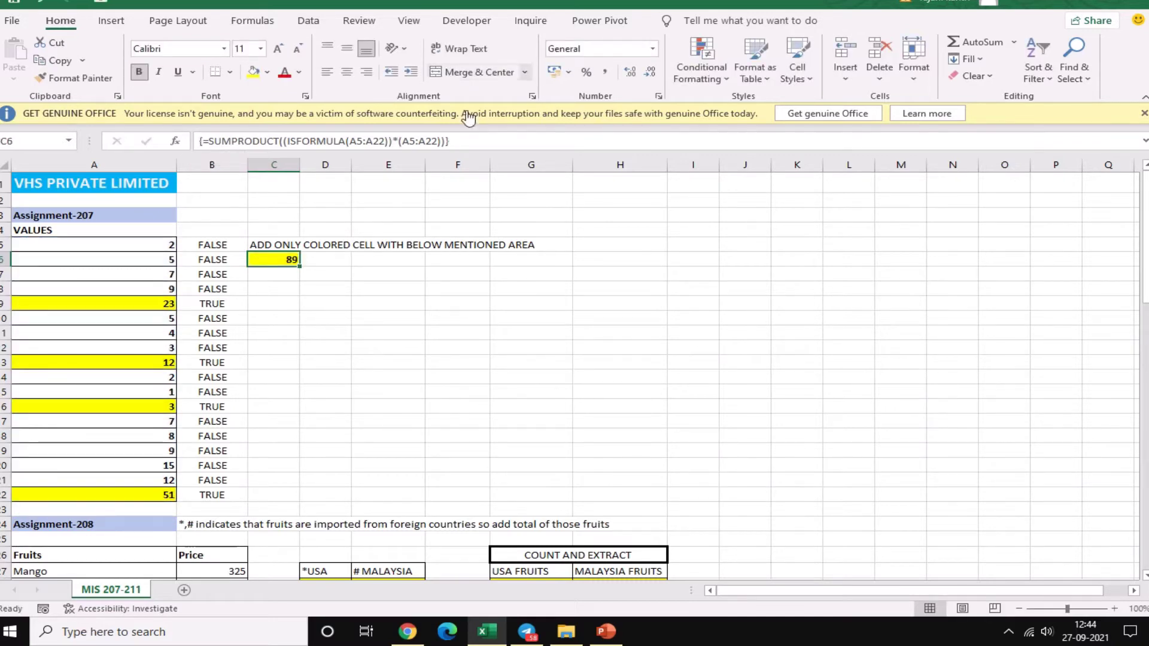
pyautogui.press('F2')
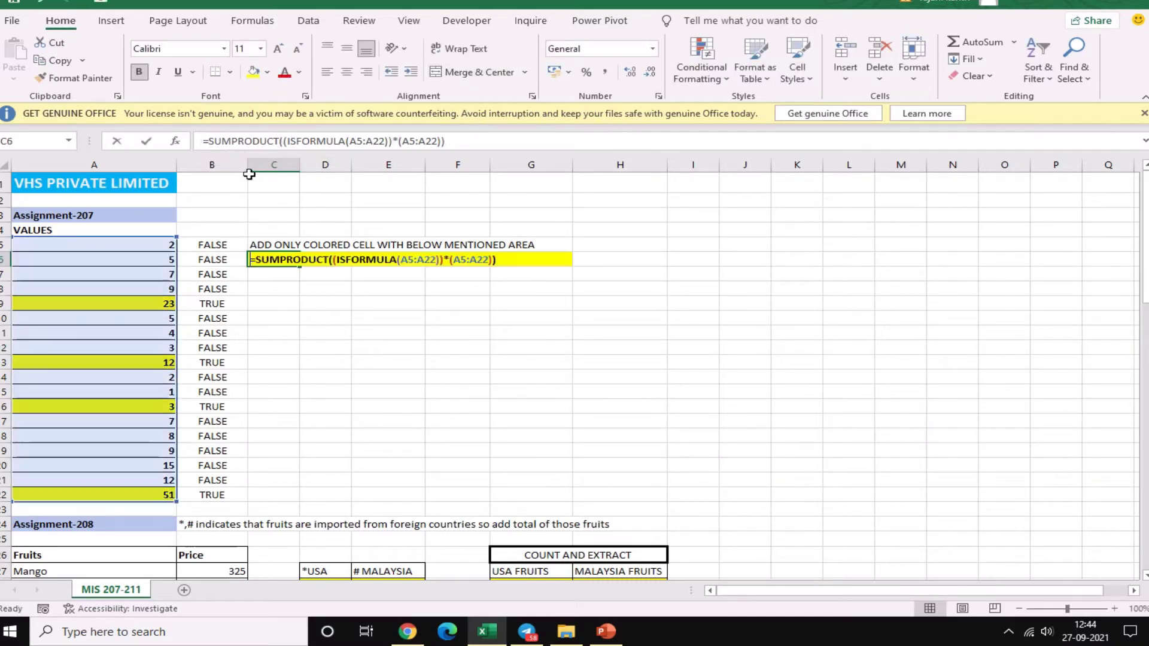
pyautogui.press('Return')
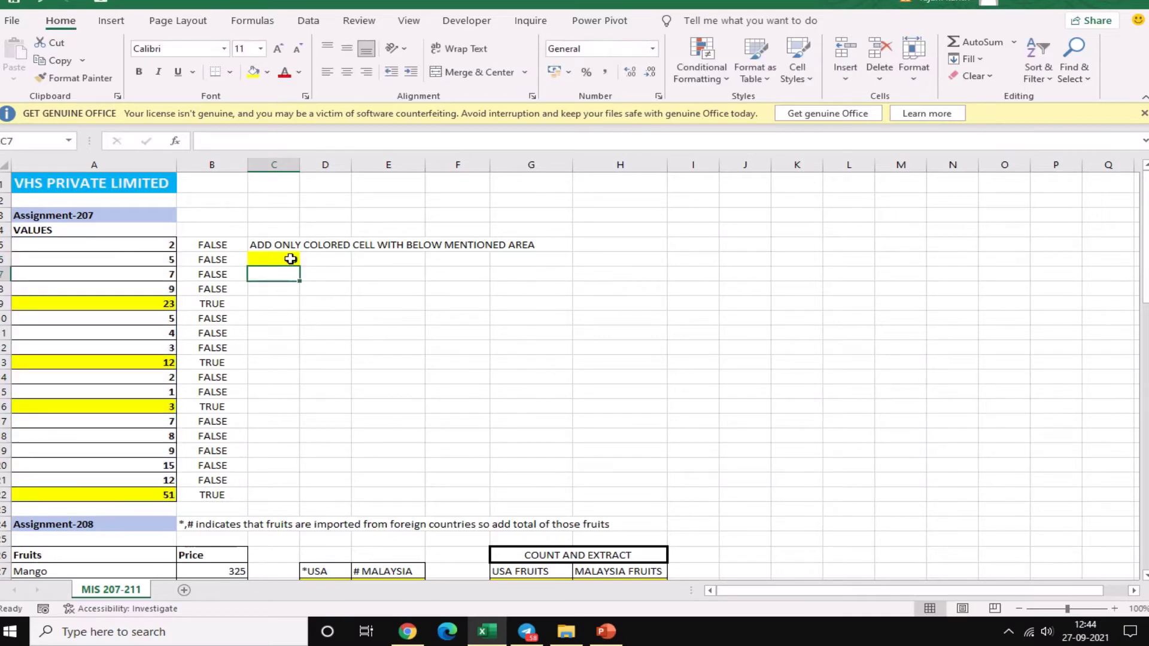
pyautogui.click(290, 258)
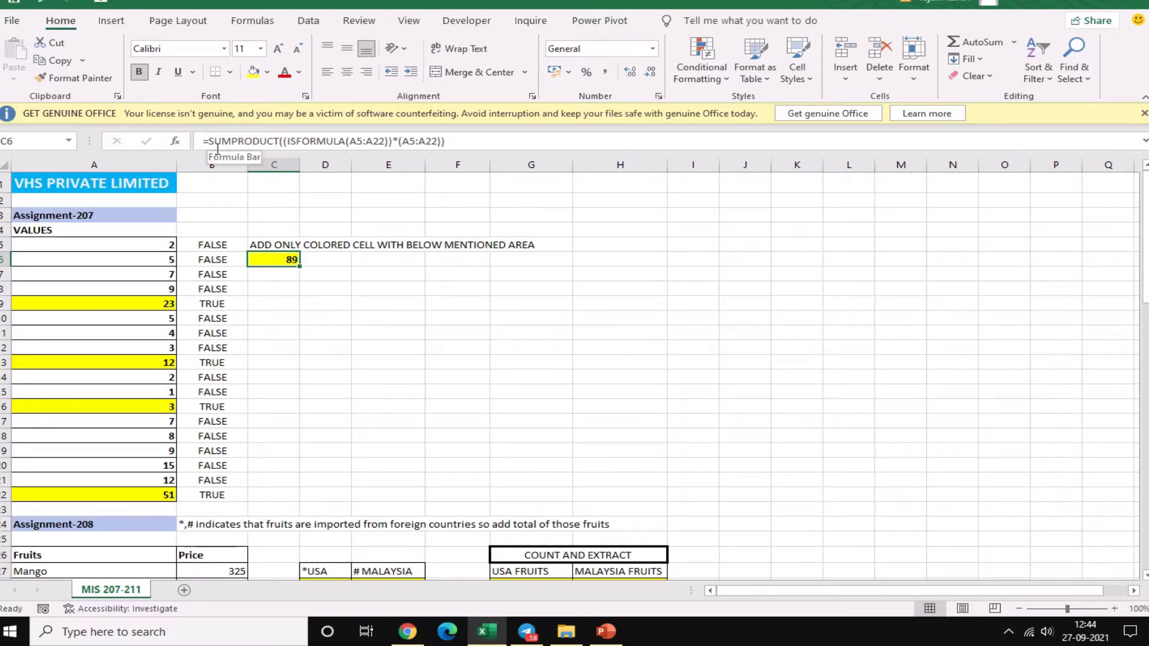
pyautogui.moveTo(1145, 227); pyautogui.dragTo(1145, 257)
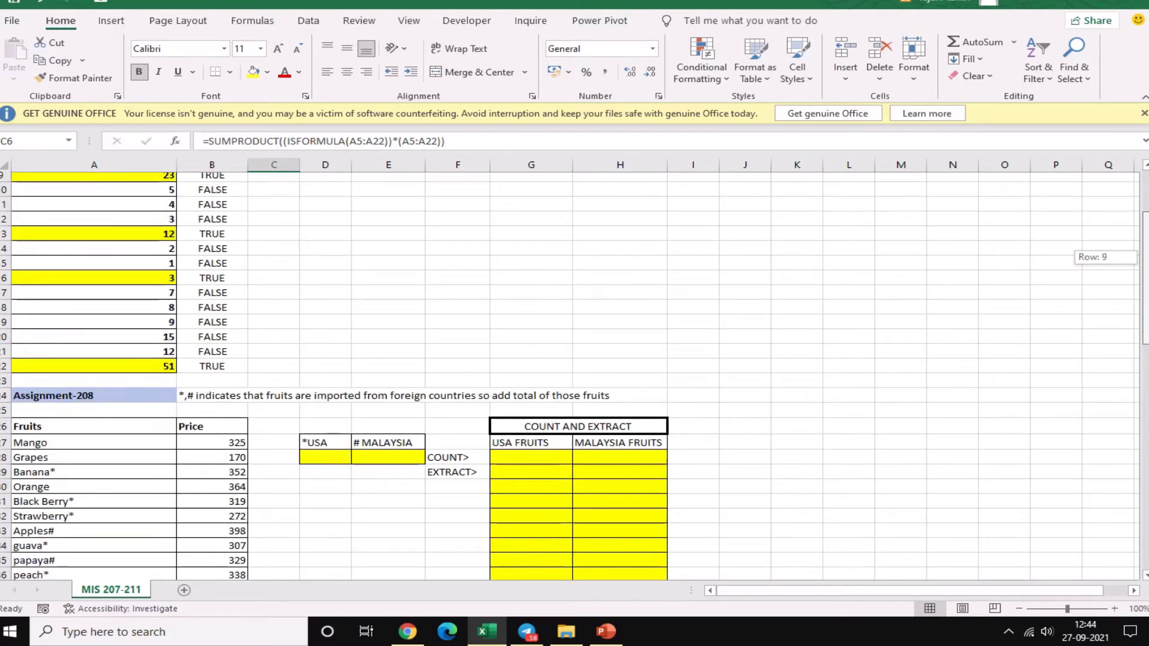
pyautogui.moveTo(1145, 258); pyautogui.dragTo(1145, 295)
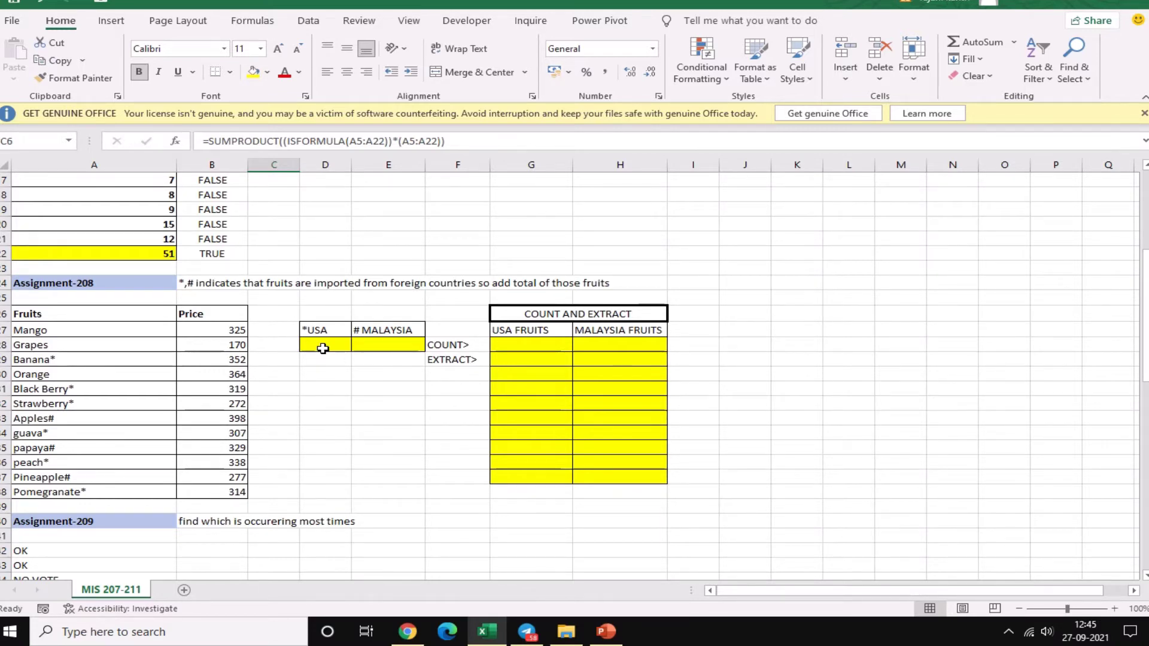
# Start D28 with =RIGHT(A27:A38,1) and preview each fruit's last character
pyautogui.click(322, 348)
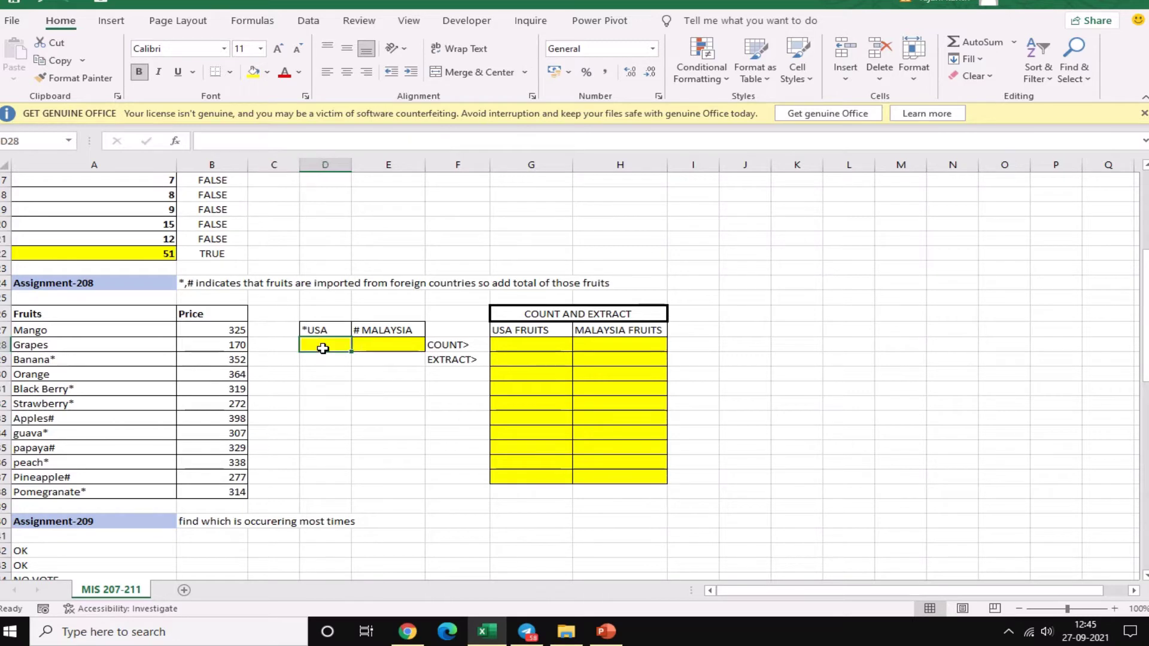
pyautogui.write('=R')
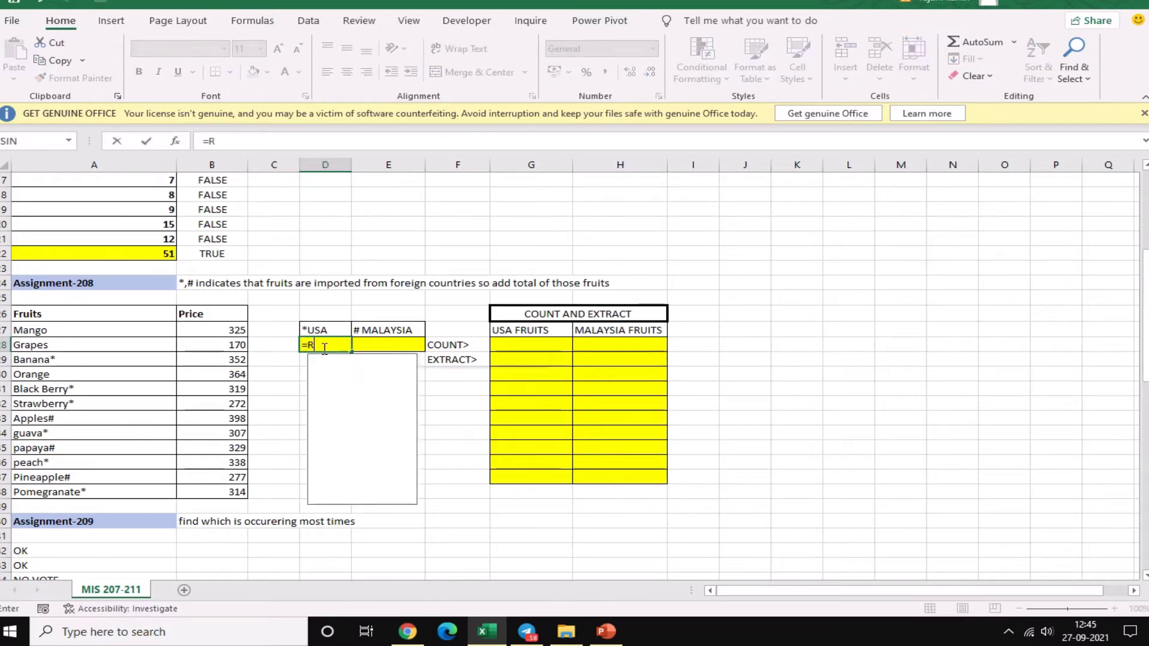
pyautogui.write('IGHT(')
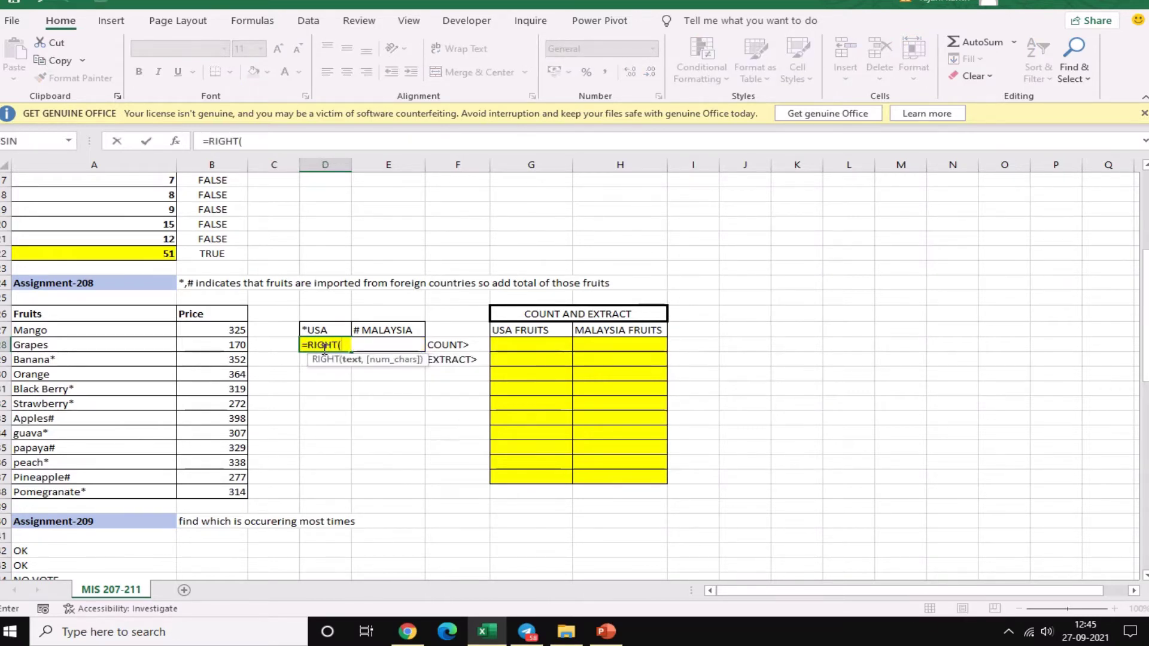
pyautogui.press('Left')
pyautogui.press('Left')
pyautogui.press('Left')
pyautogui.press('Up')
pyautogui.hotkey('ctrl', 'shift', 'Down')
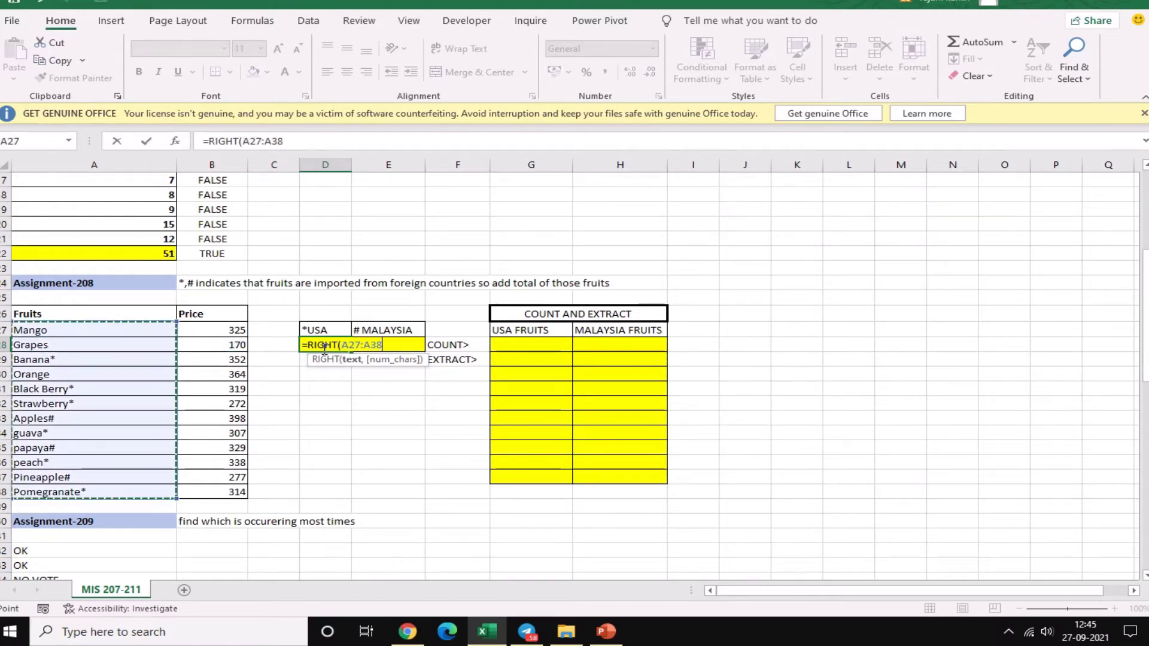
pyautogui.write(',1')
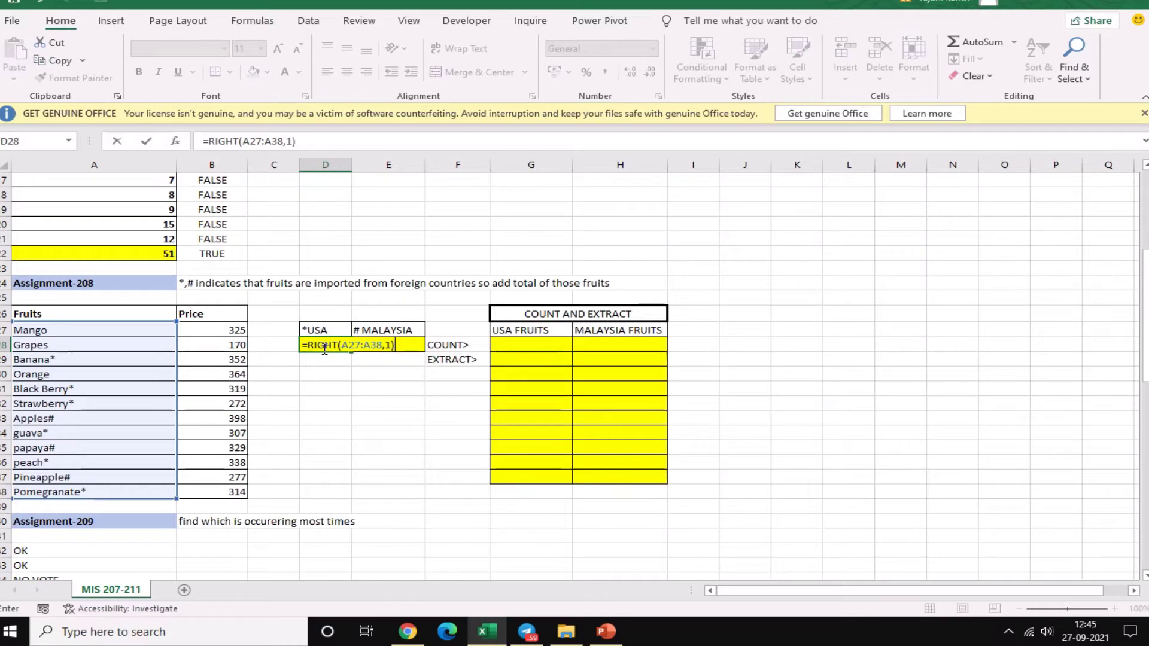
pyautogui.press('F9')
pyautogui.scroll(-2, 325, 349)
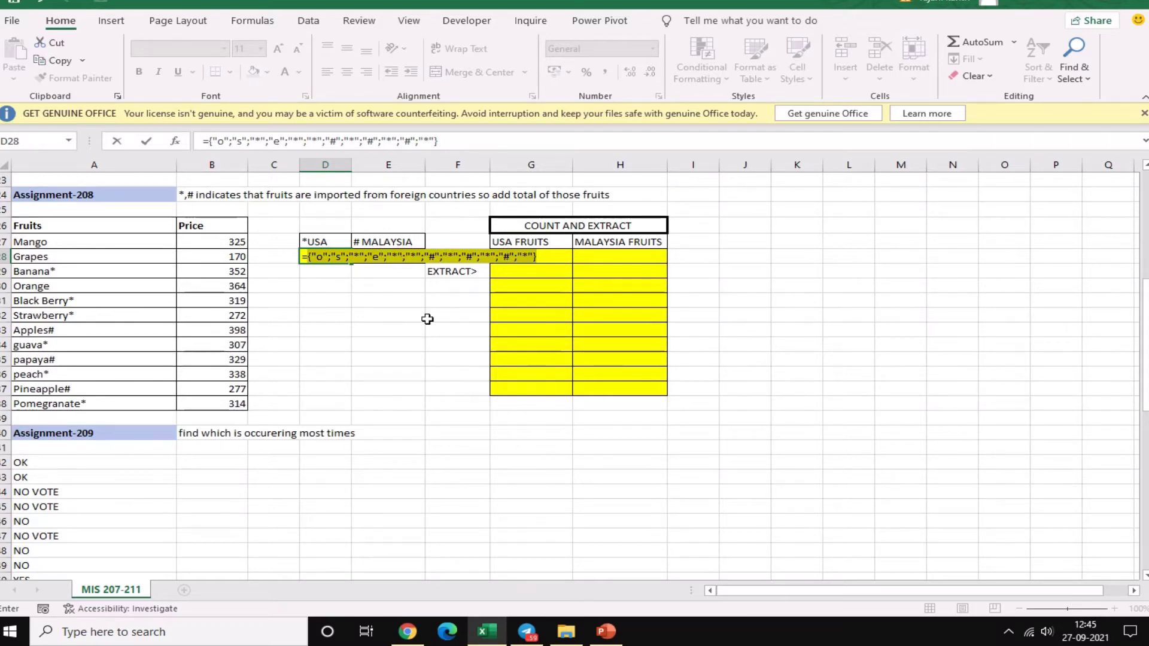
pyautogui.hotkey('ctrl', 'z')
# Turn it into a --(…="*") test and preview the 0/1 array of *-marked fruits
pyautogui.click(409, 256)
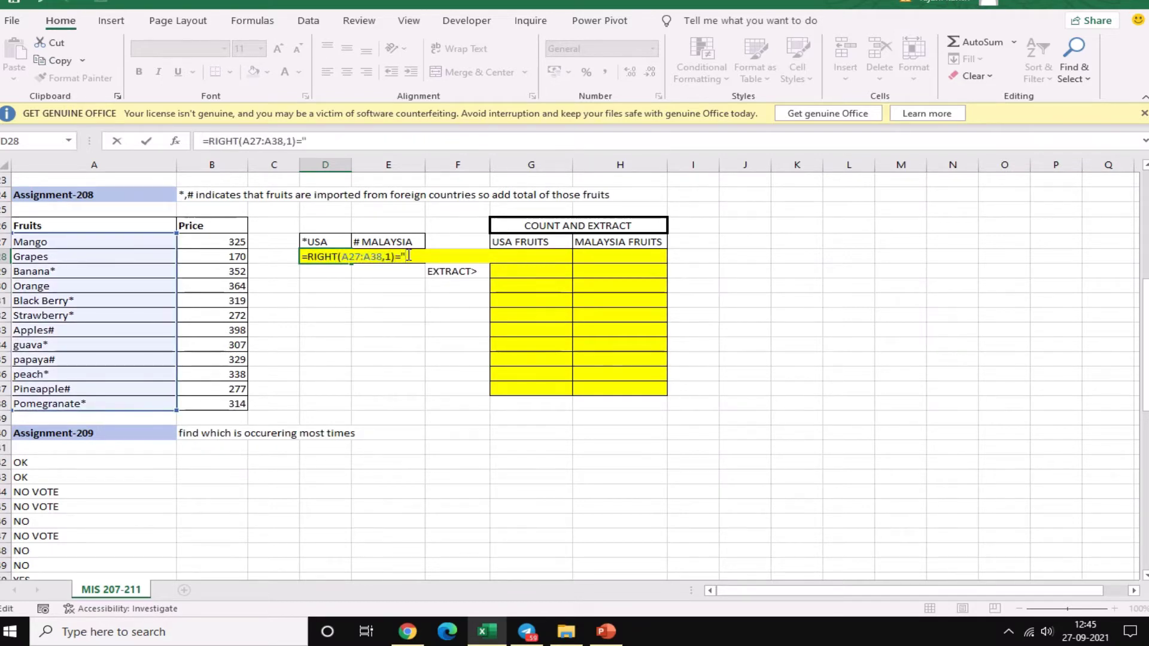
pyautogui.write('*')
pyautogui.write('--')
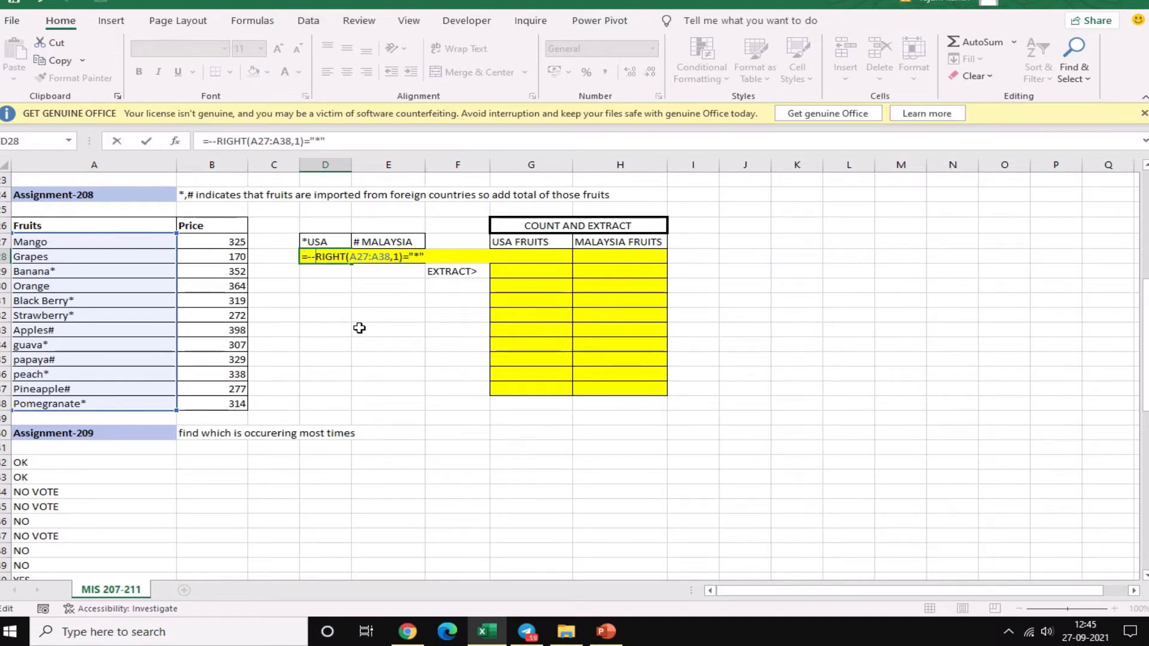
pyautogui.write('(')
pyautogui.press('F9')
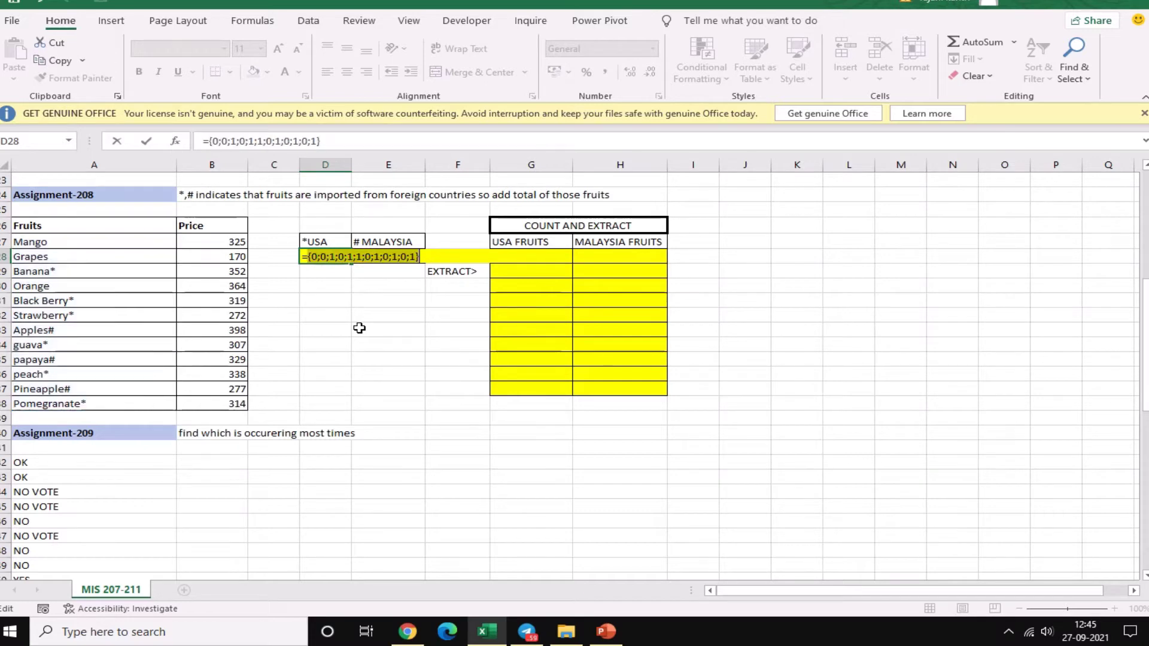
pyautogui.hotkey('ctrl', 'z')
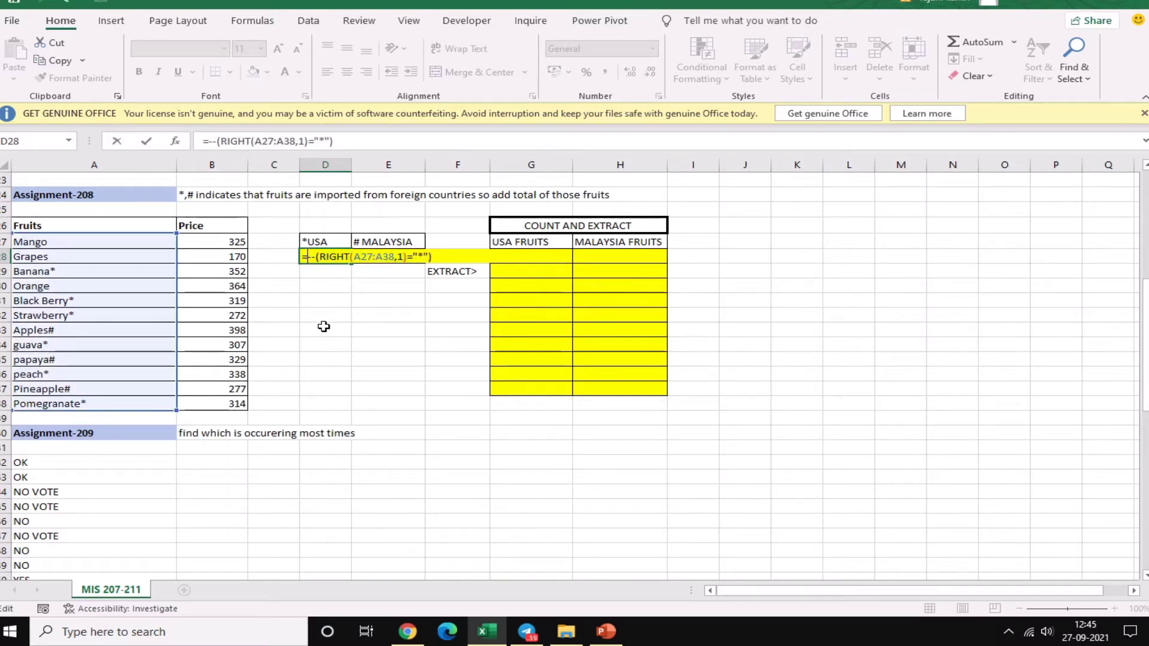
# Wrap the test in SUMPRODUCT multiplied by prices B27:B38 and preview the 1902 total
pyautogui.write('sumpr')
pyautogui.press('Tab')
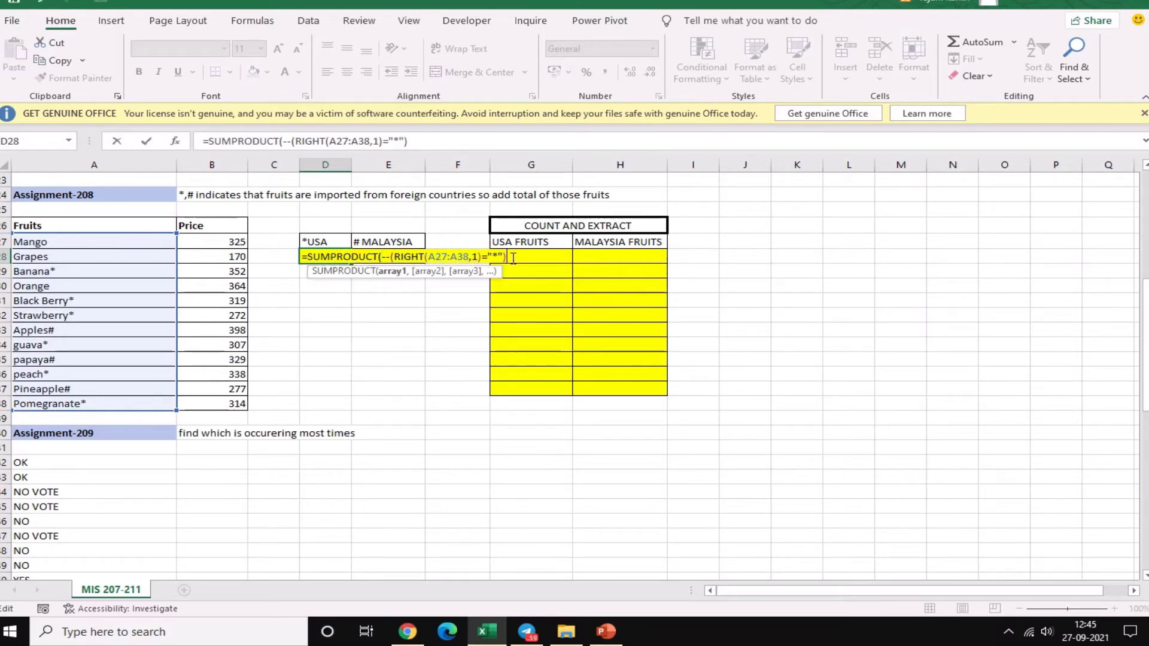
pyautogui.write(',')
pyautogui.press('BackSpace')
pyautogui.write('(')
pyautogui.moveTo(237, 242); pyautogui.dragTo(230, 402)
pyautogui.click(229, 403)
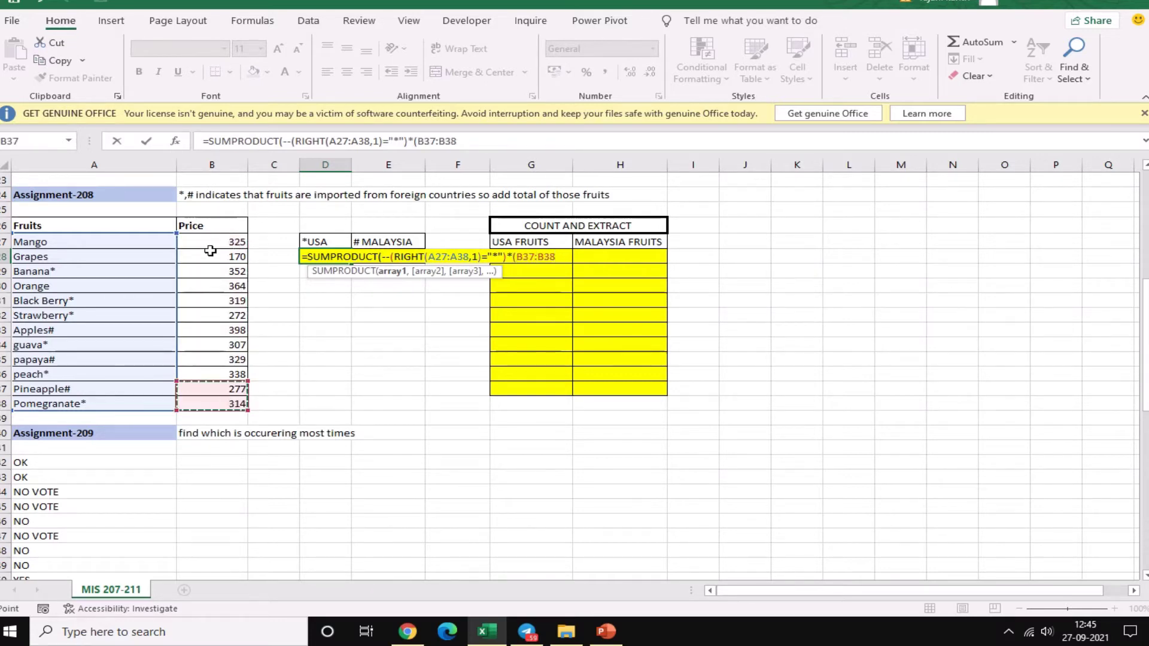
pyautogui.click(229, 242)
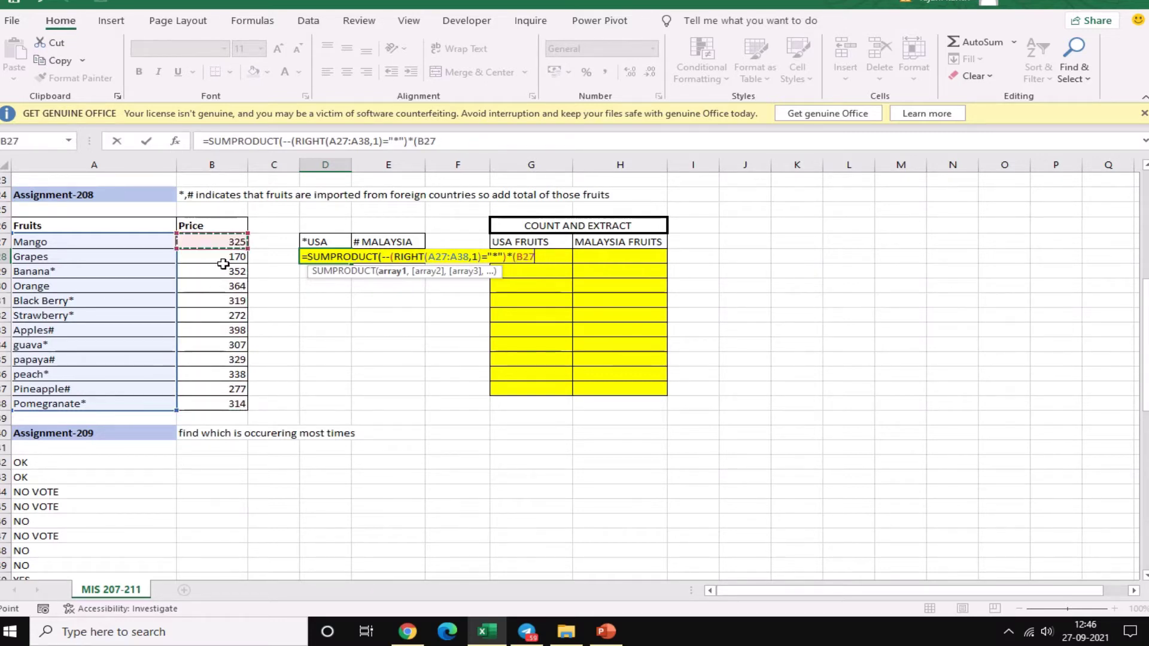
pyautogui.hotkey('ctrl', 'shift', 'Down')
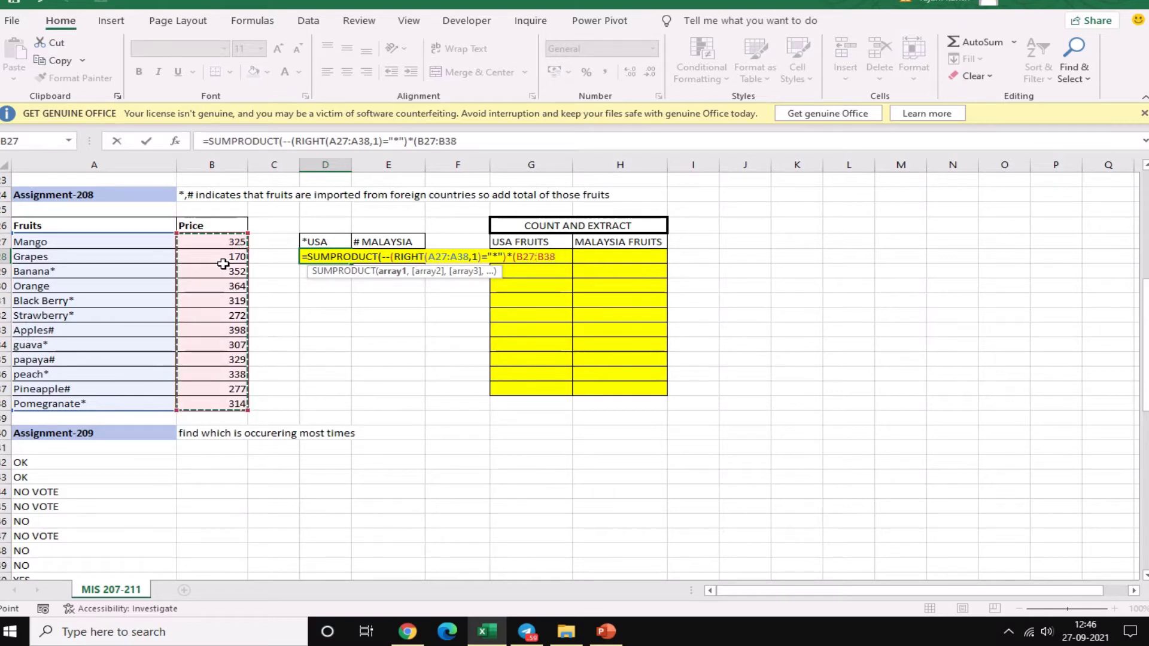
pyautogui.write(')')
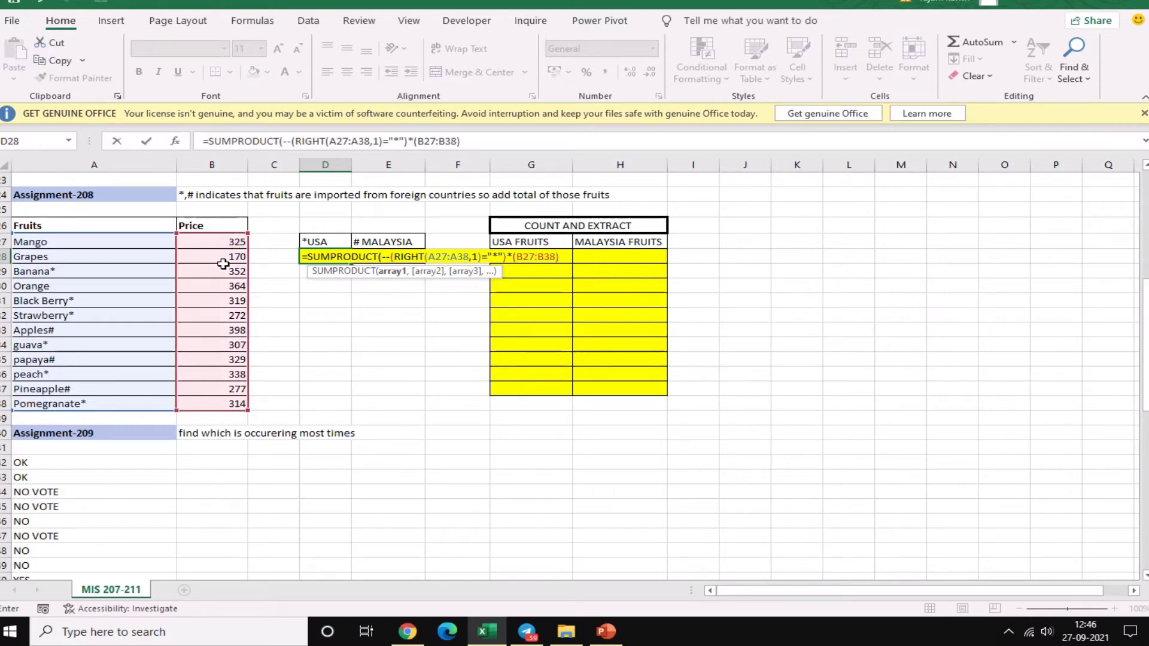
pyautogui.write(')')
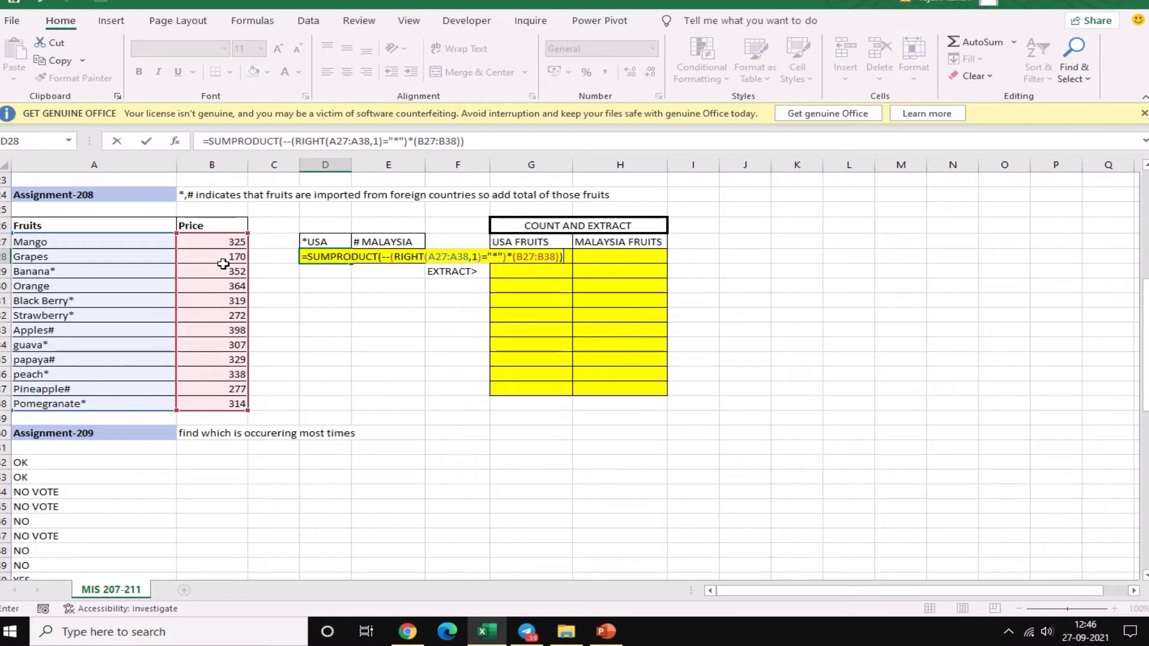
pyautogui.press('F9')
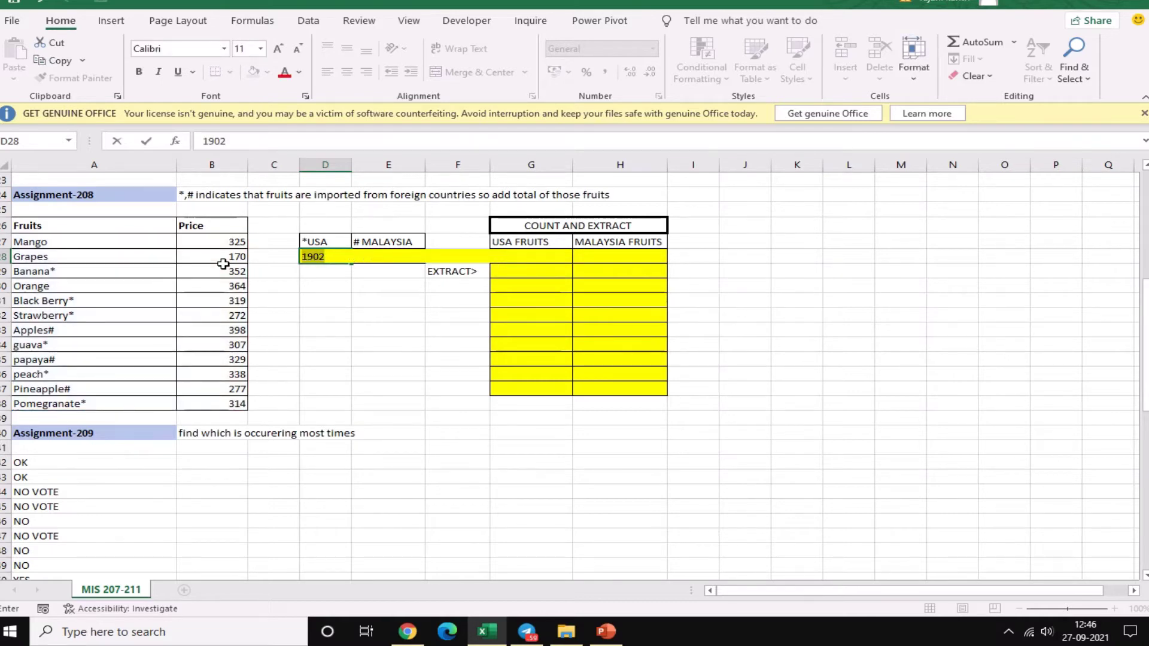
# Delete the double minus from D28's formula so it totals 1949
pyautogui.scroll(-1, 307, 254)
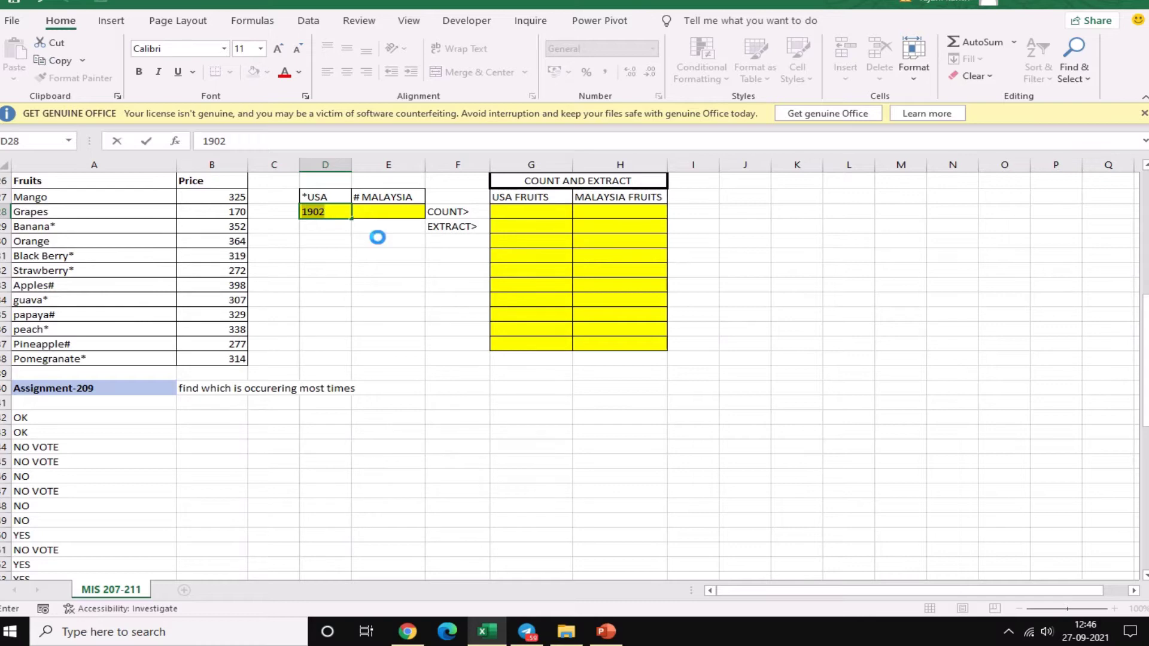
pyautogui.hotkey('ctrl', 'z')
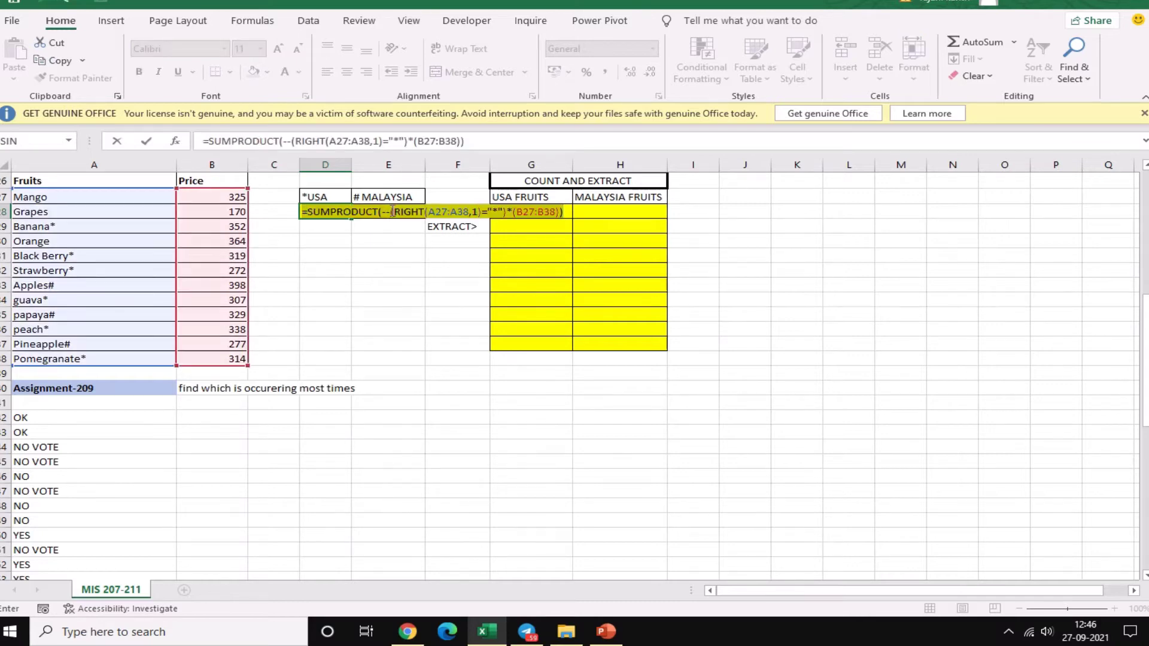
pyautogui.click(392, 212)
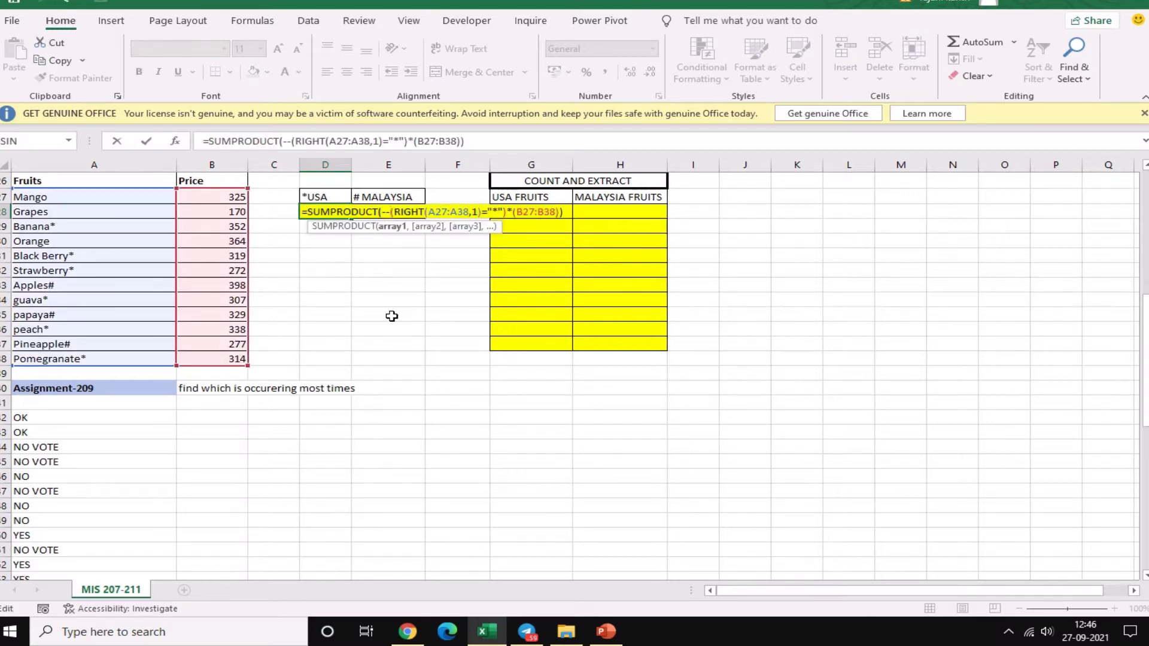
pyautogui.press('BackSpace')
pyautogui.press('BackSpace')
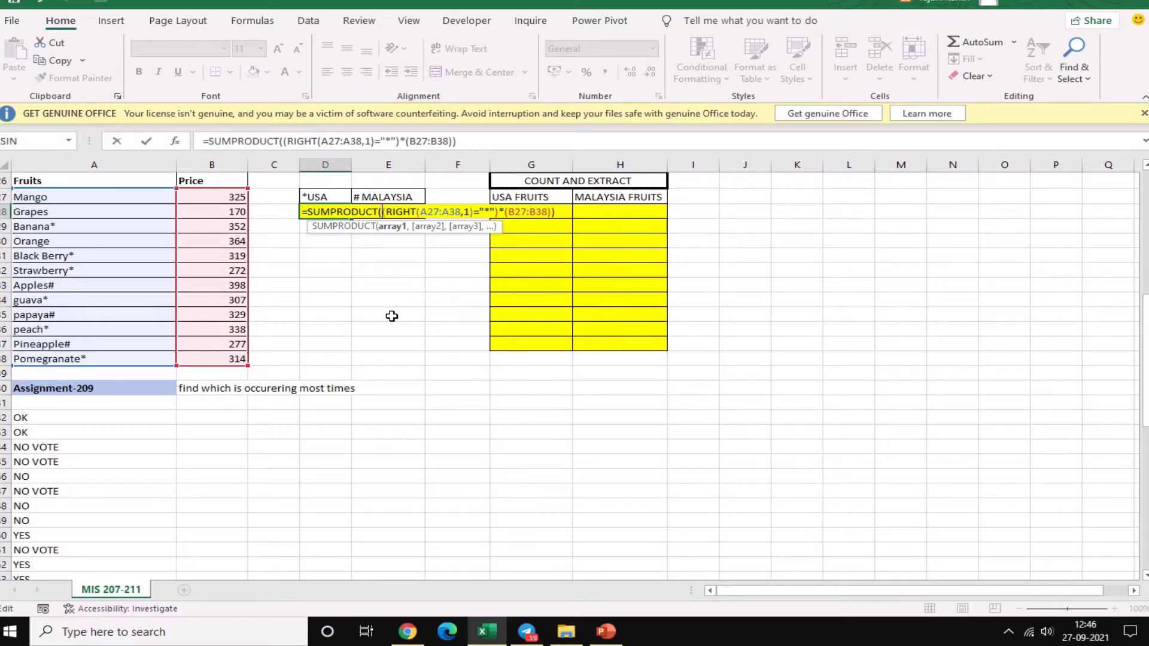
pyautogui.hotkey('ctrl', 'Return')
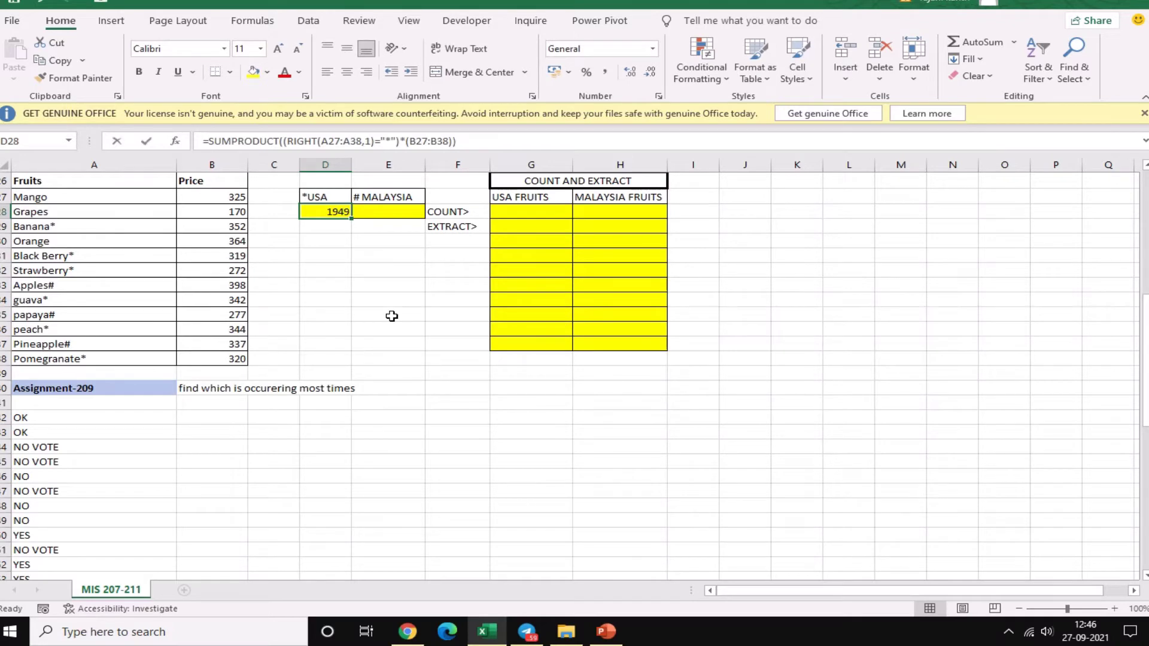
# Evaluate the RIGHT comparison and price range parts of D28 with F9, then copy the formula text
pyautogui.press('F2')
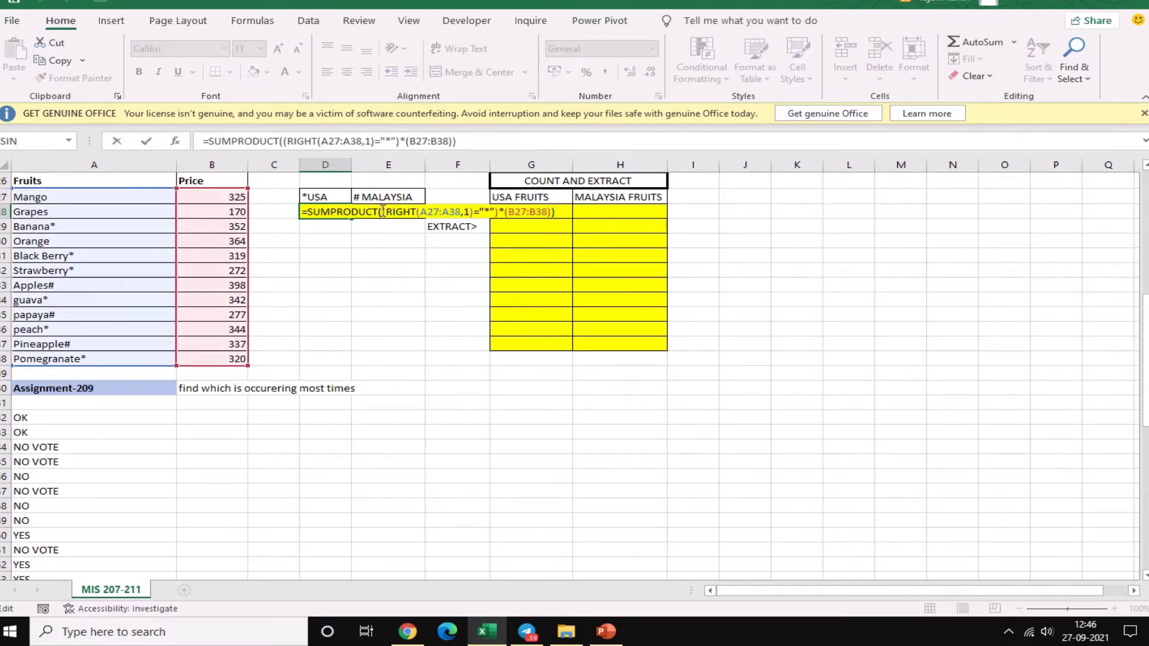
pyautogui.moveTo(383, 212); pyautogui.dragTo(504, 213)
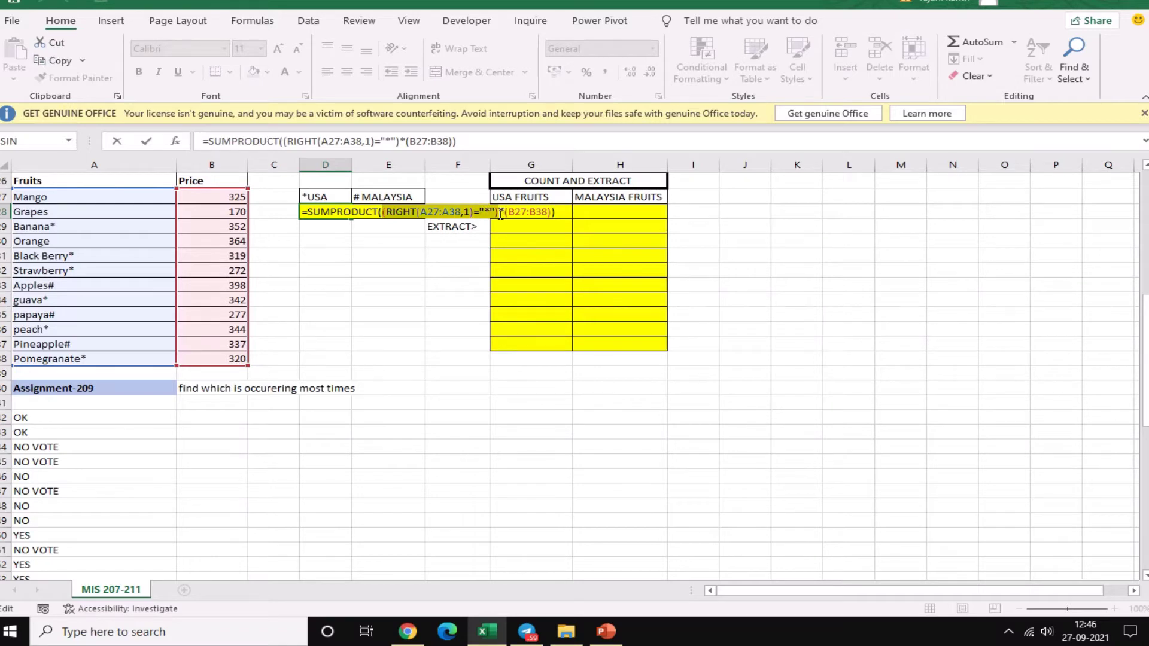
pyautogui.press('F9')
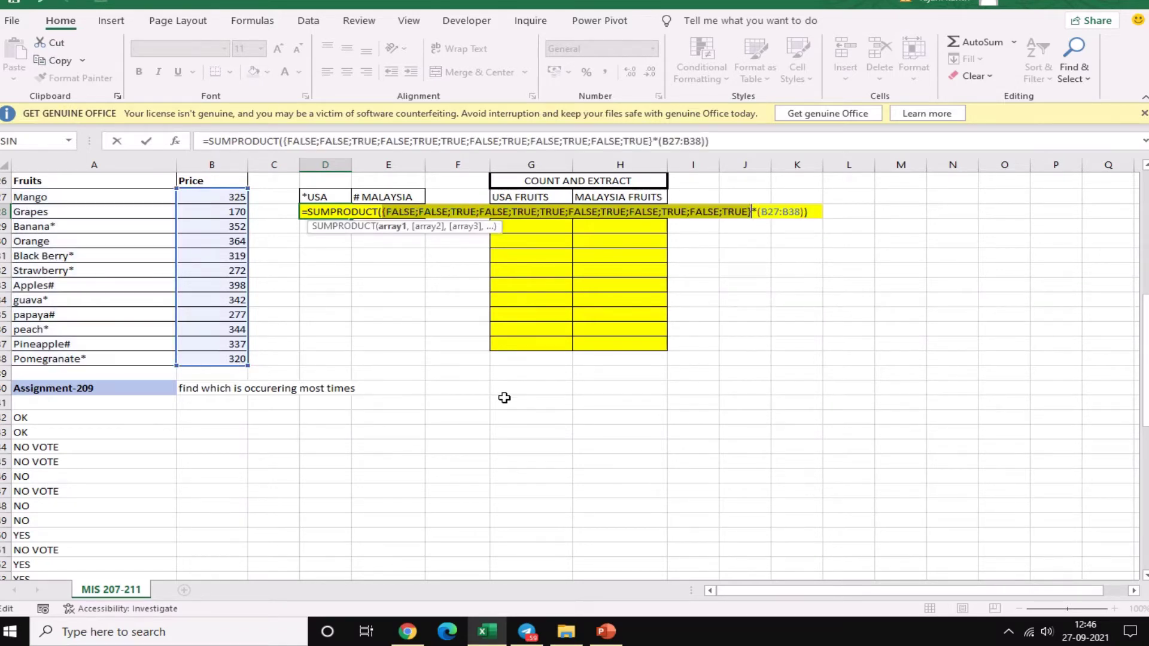
pyautogui.moveTo(757, 212); pyautogui.dragTo(808, 211)
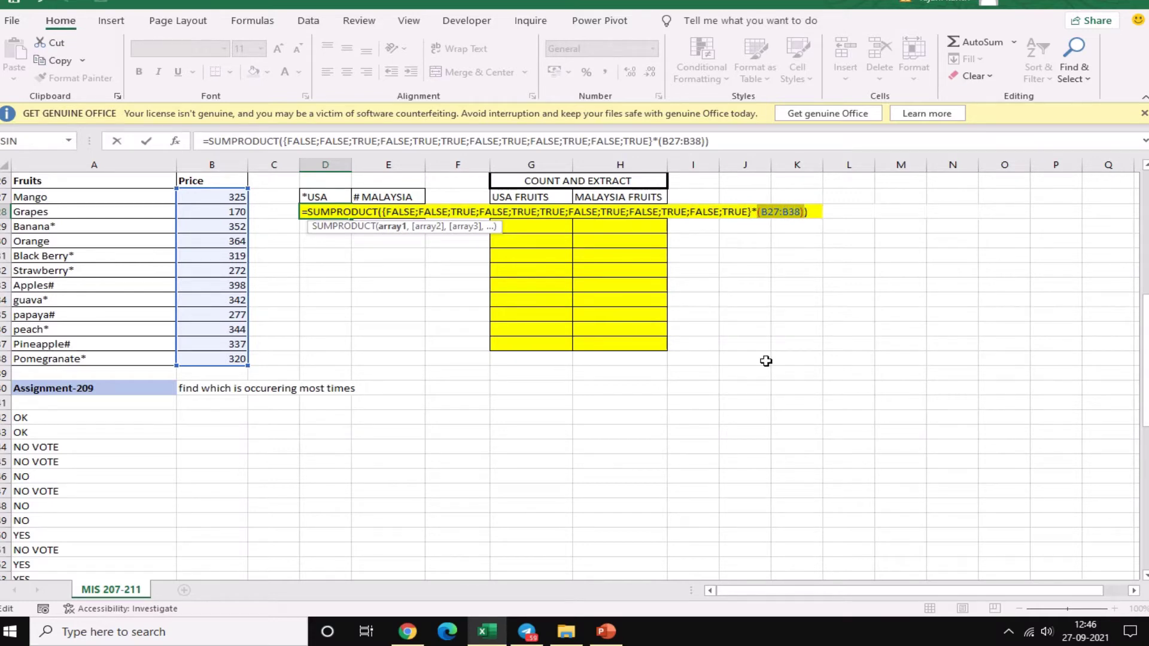
pyautogui.press('F9')
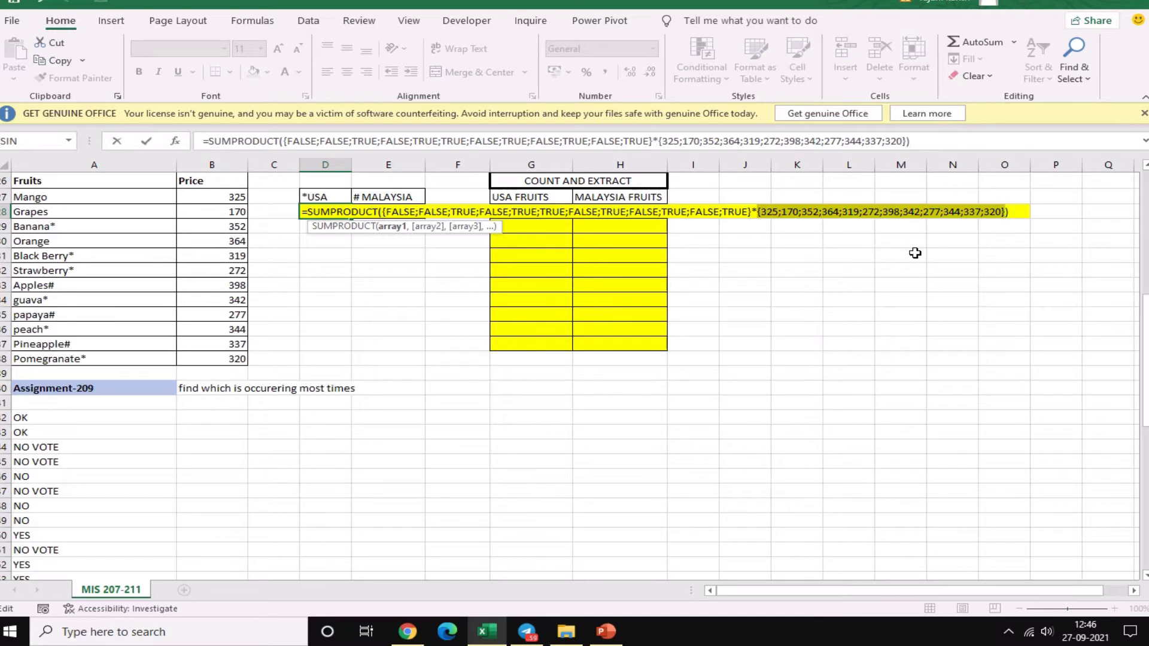
pyautogui.press('Escape')
pyautogui.moveTo(351, 218); pyautogui.dragTo(562, 216)
pyautogui.press('F2')
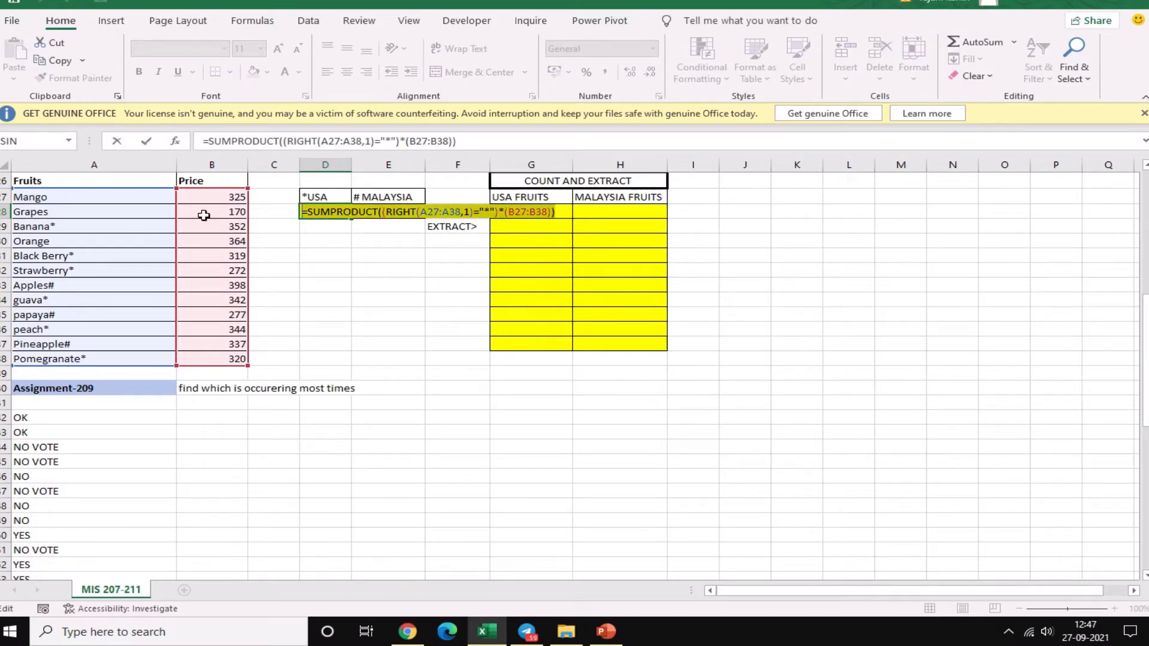
pyautogui.hotkey('ctrl', 'Return')
# Paste the formula into E28 with "#" in place of "*", totaling 1008 for Malaysian fruits
pyautogui.click(387, 206)
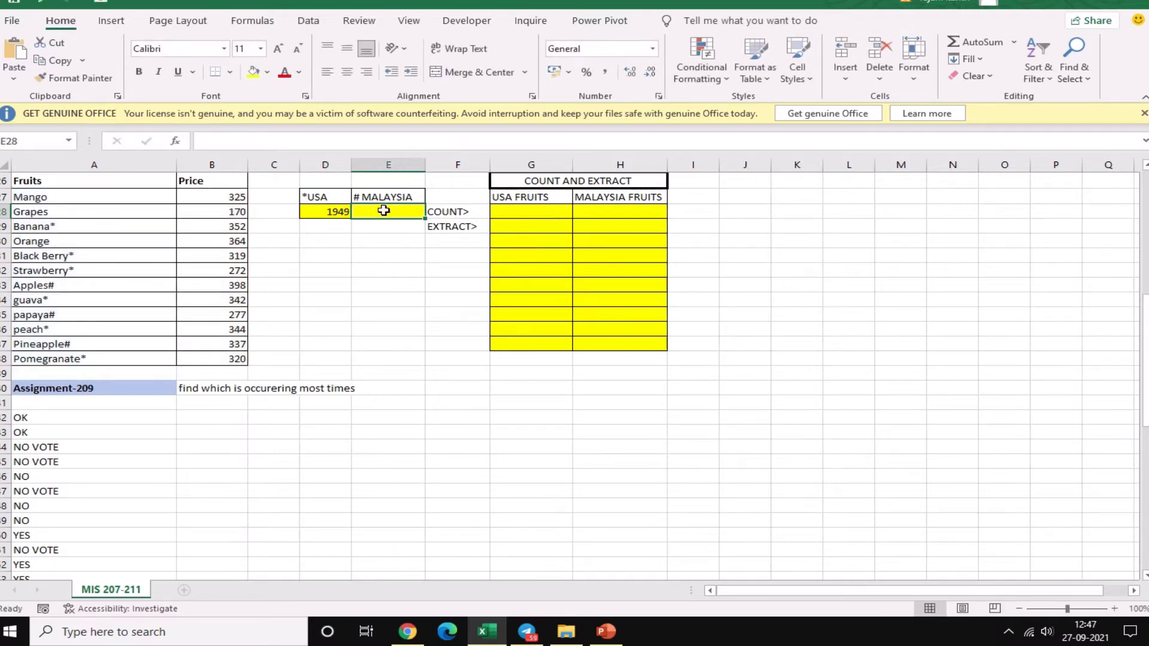
pyautogui.doubleClick(386, 210)
pyautogui.write('=SUMPRODUCT((RIGHT(A27:A38,1)="*")*(B27:B38))')
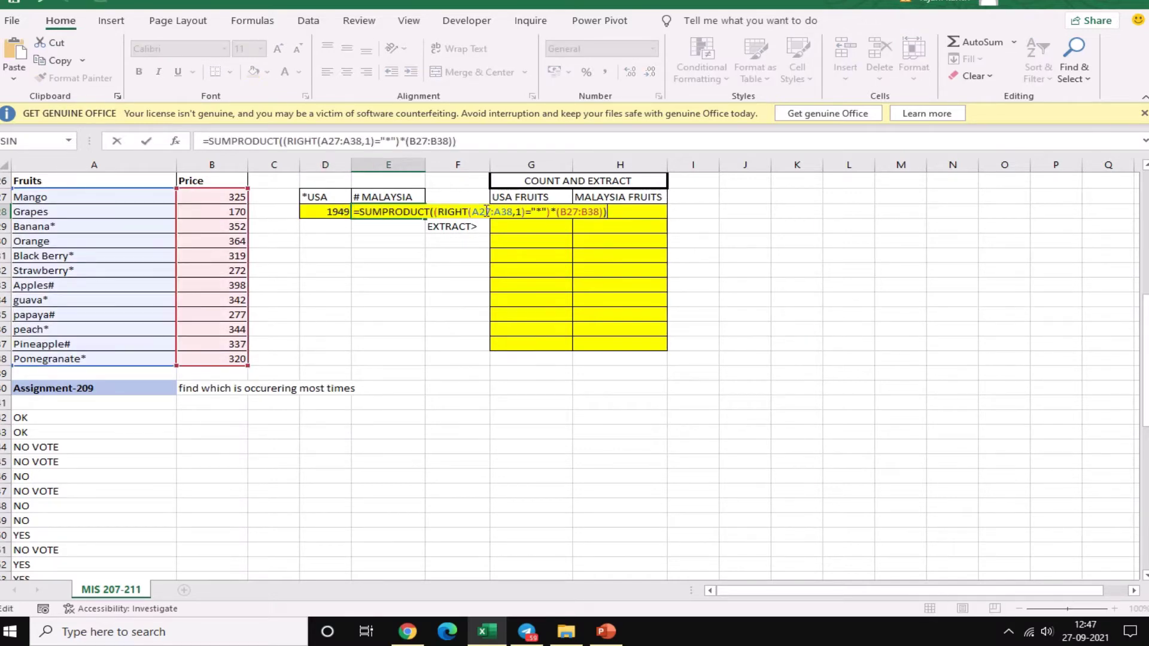
pyautogui.click(543, 209)
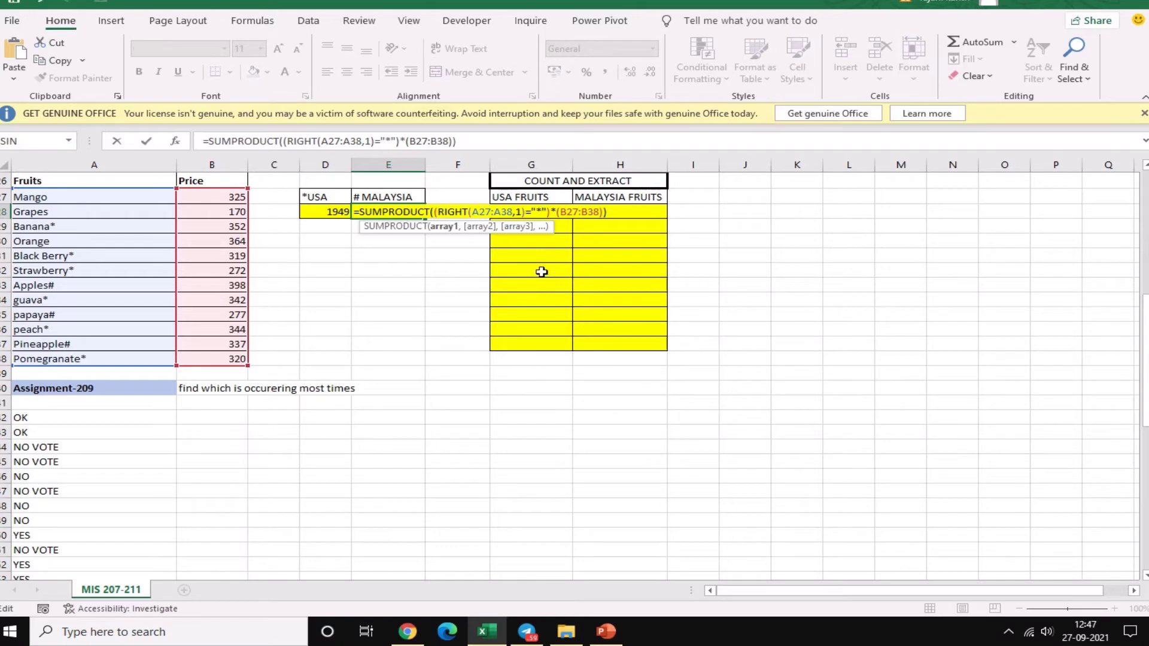
pyautogui.press('BackSpace')
pyautogui.write('#')
pyautogui.press('Return')
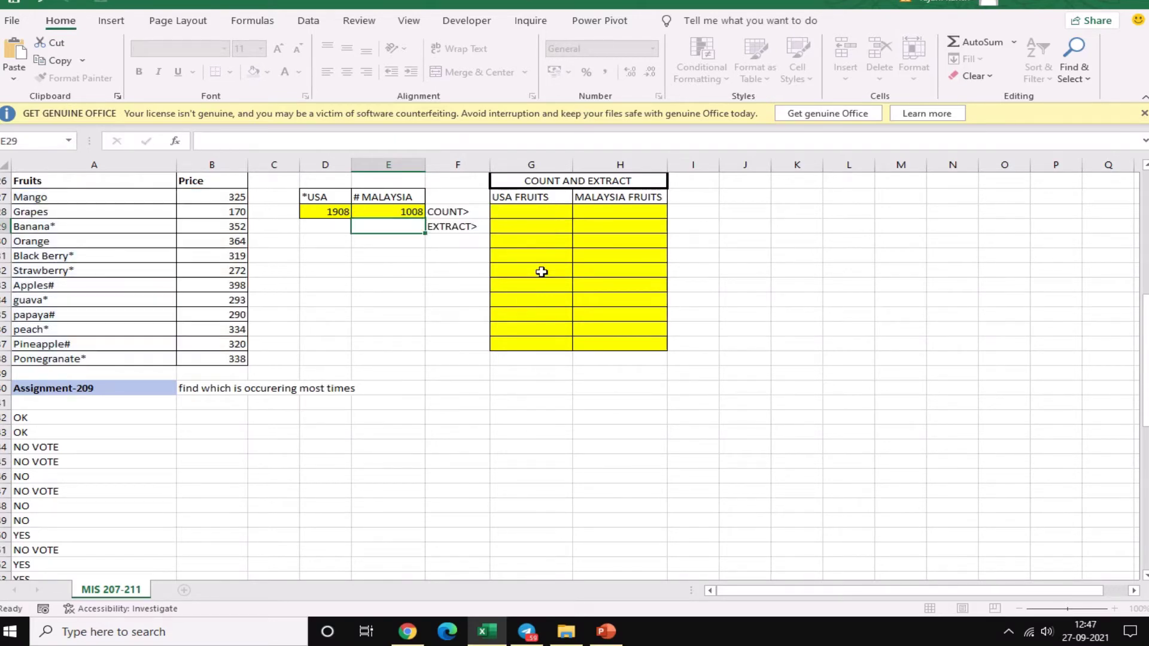
pyautogui.press('Up')
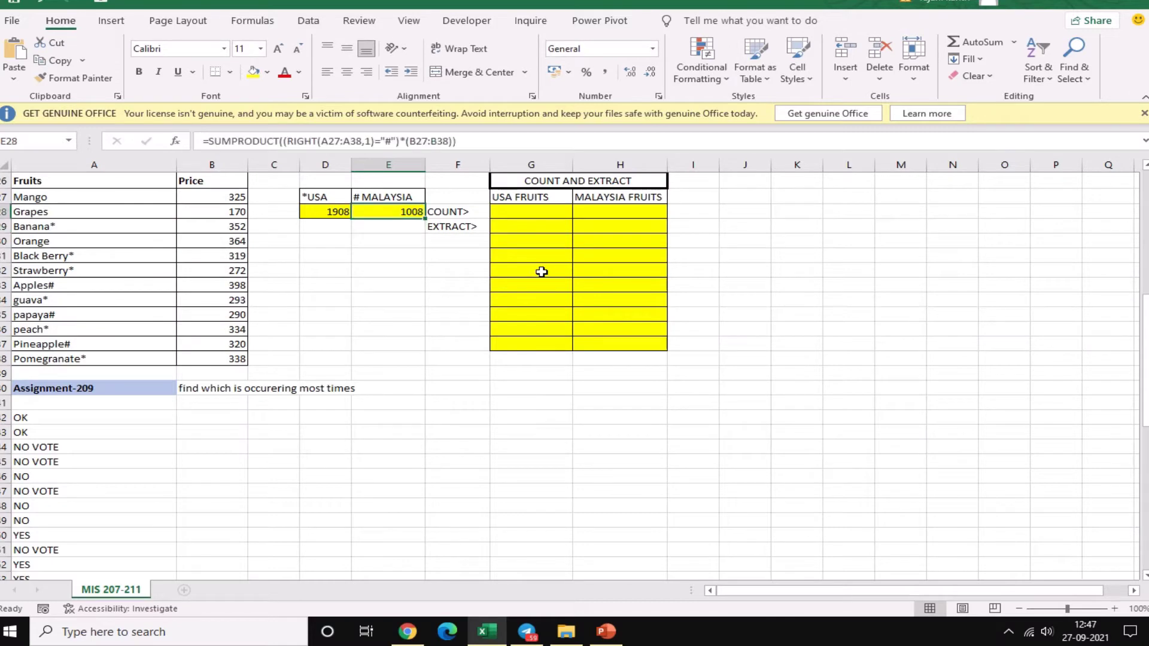
pyautogui.press('F2')
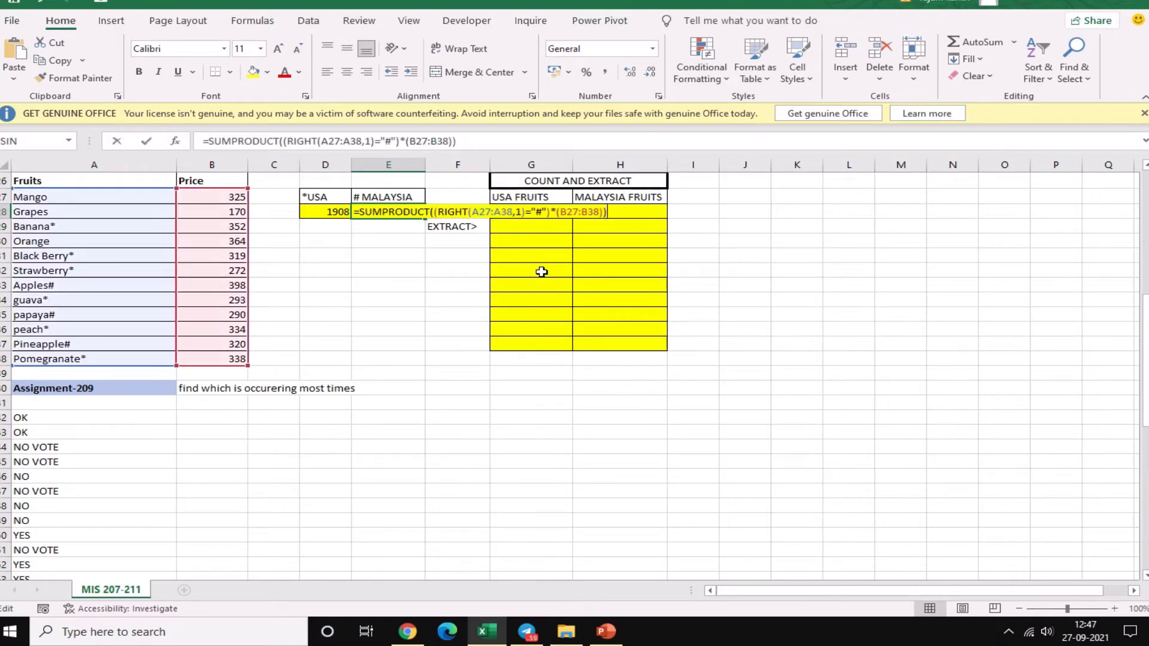
pyautogui.press('Escape')
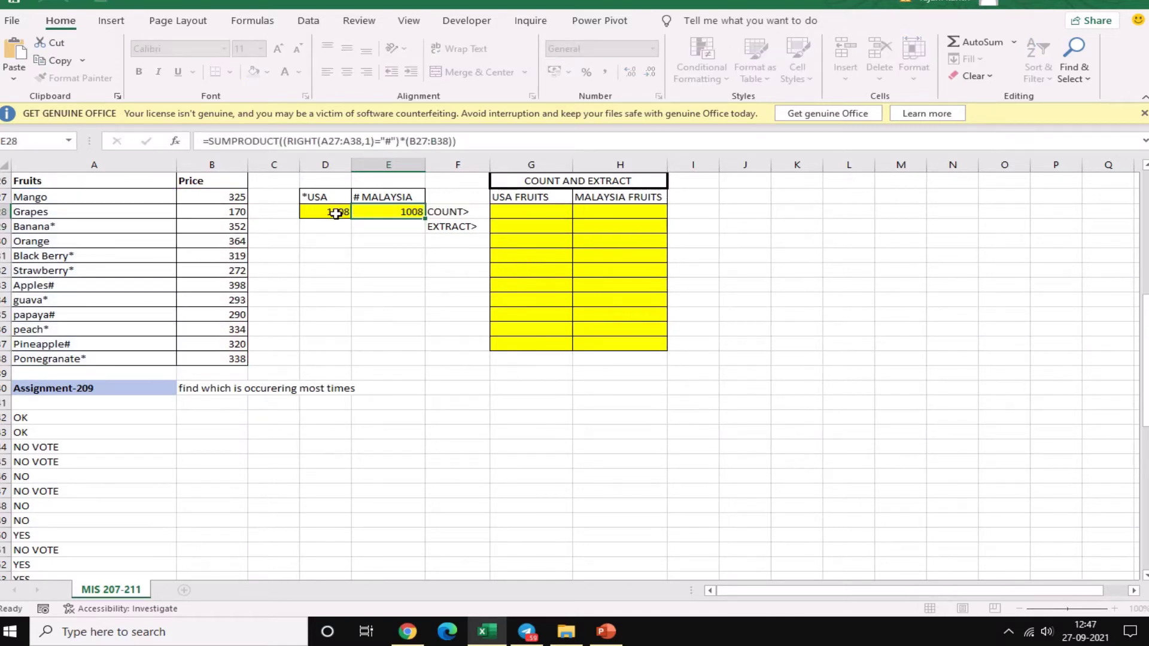
# Copy D28's RIGHT(A27:A38,1)="*" comparison and paste it into a new formula in G28
pyautogui.click(336, 214)
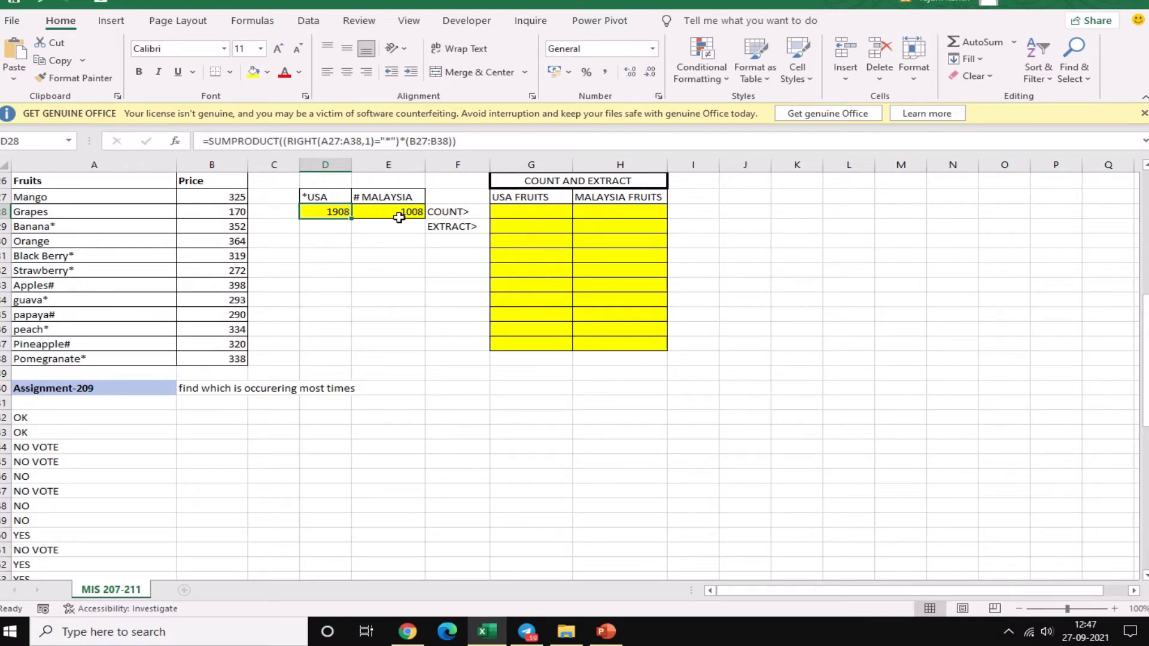
pyautogui.press('F2')
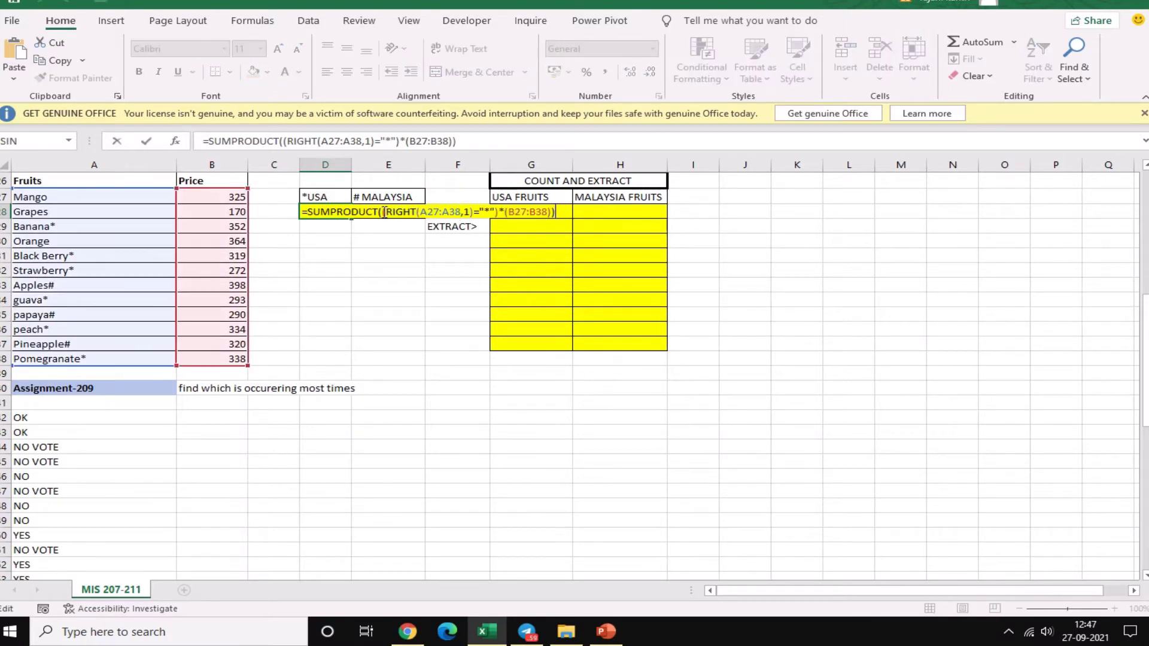
pyautogui.click(389, 212)
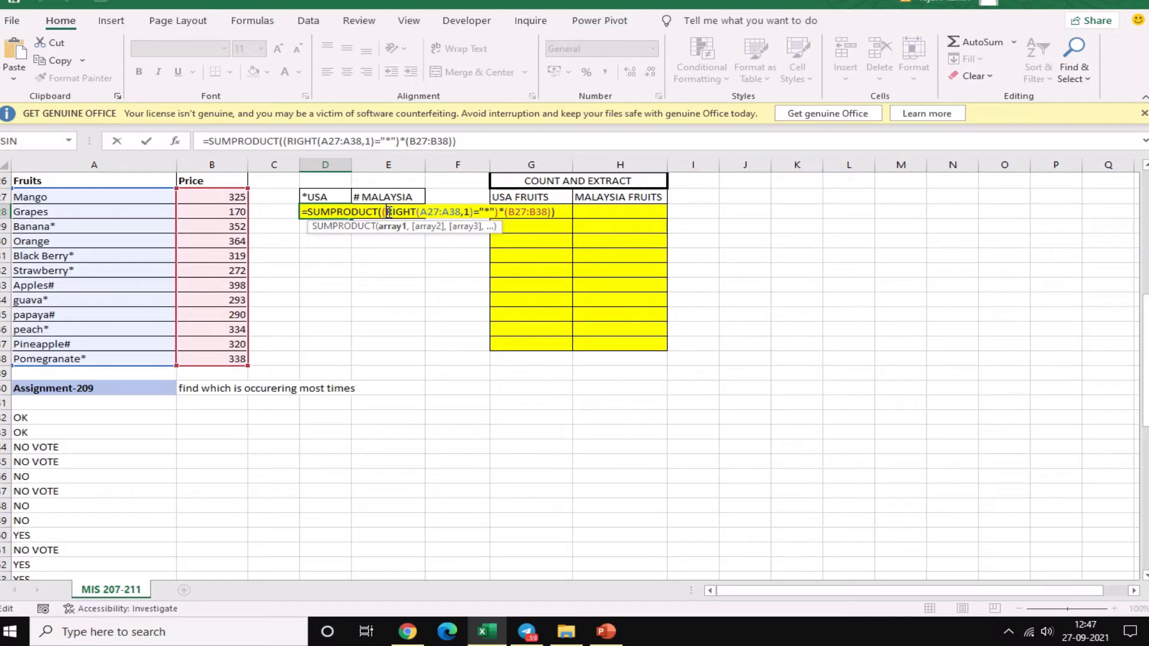
pyautogui.moveTo(389, 212); pyautogui.dragTo(501, 212)
pyautogui.hotkey('ctrl', 'c')
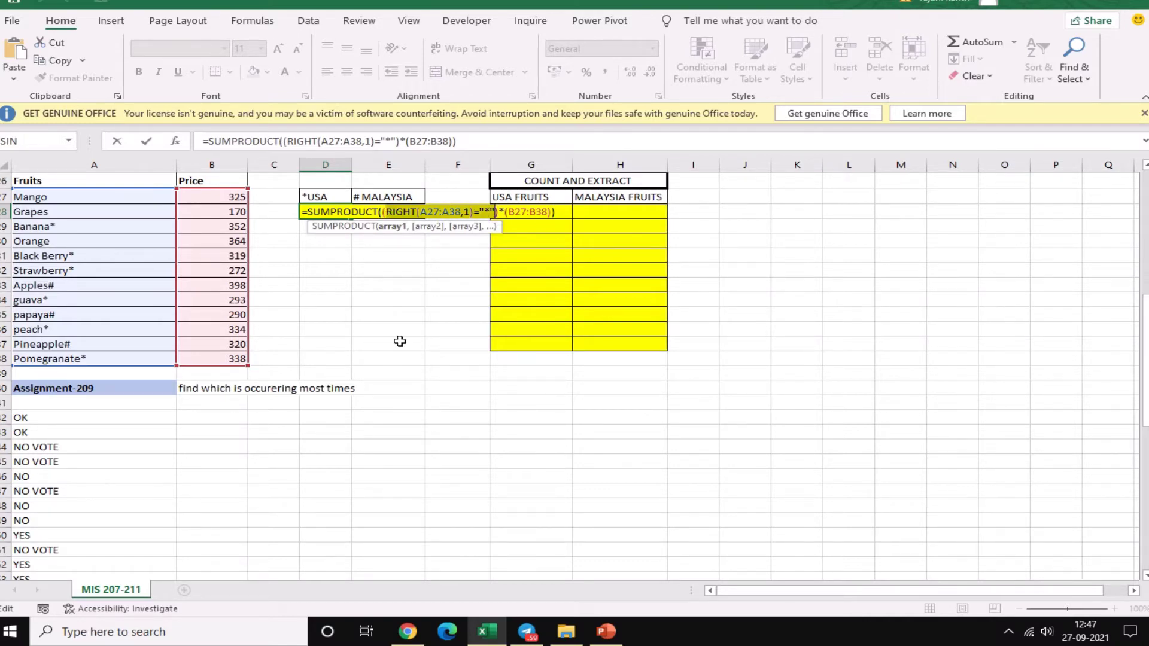
pyautogui.press('Escape')
pyautogui.click(508, 214)
pyautogui.write('=')
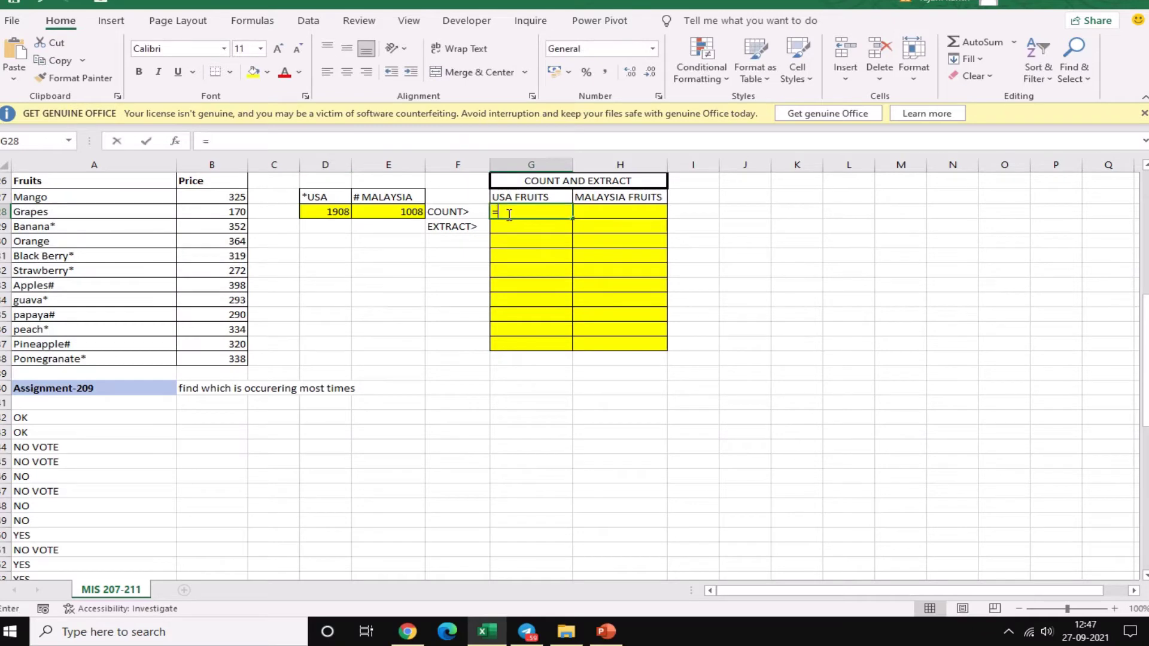
pyautogui.hotkey('ctrl', 'v')
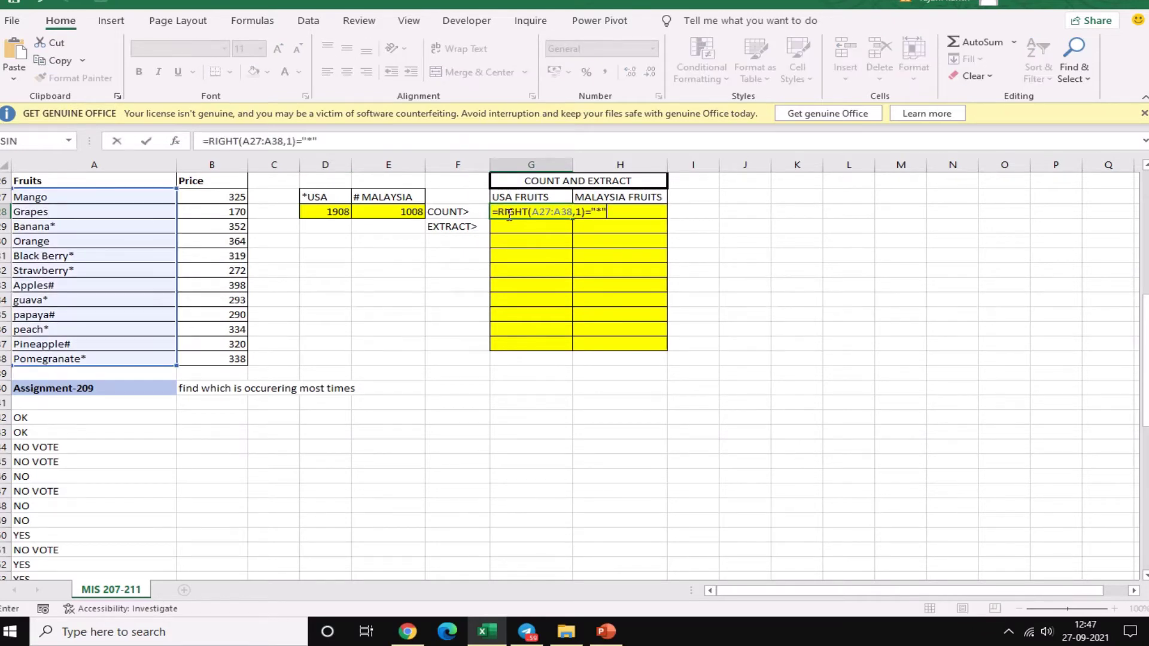
# Wrap G28's RIGHT test in --( ) and preview its 0/1 results
pyautogui.press('F9')
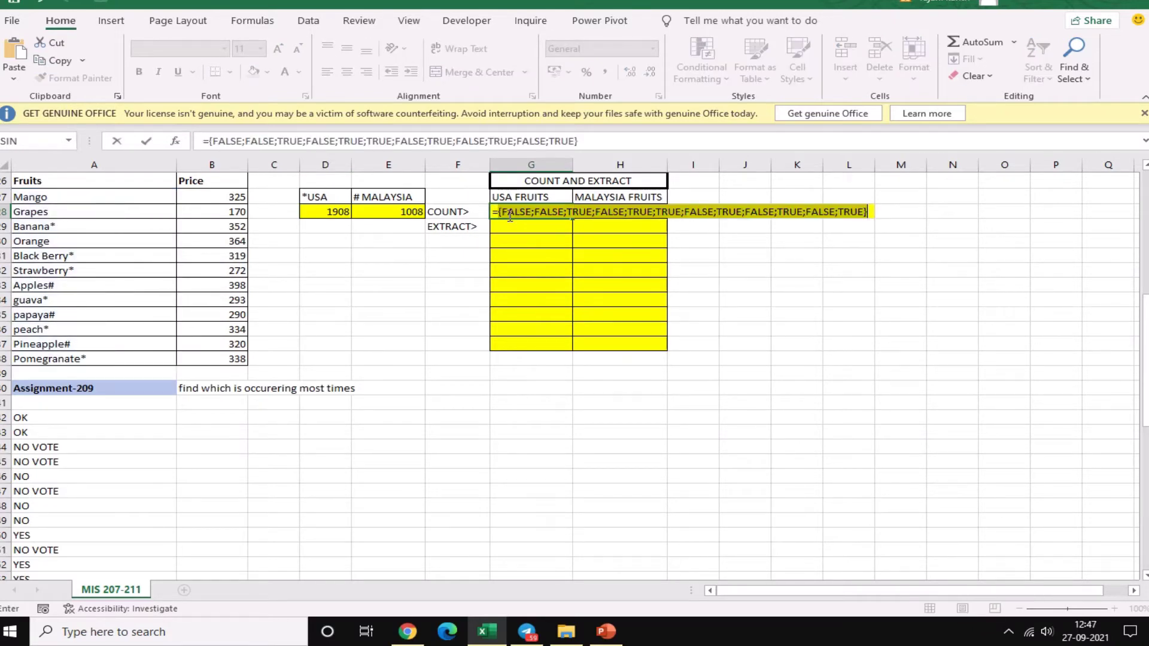
pyautogui.hotkey('ctrl', 'z')
pyautogui.click(498, 214)
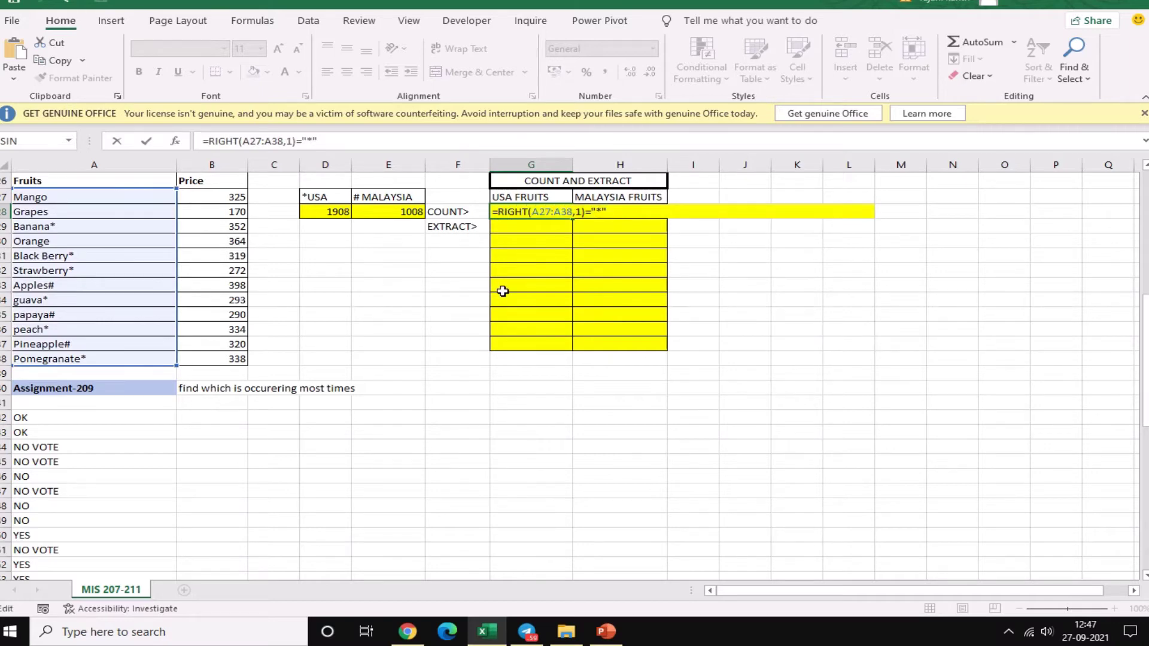
pyautogui.write('--(')
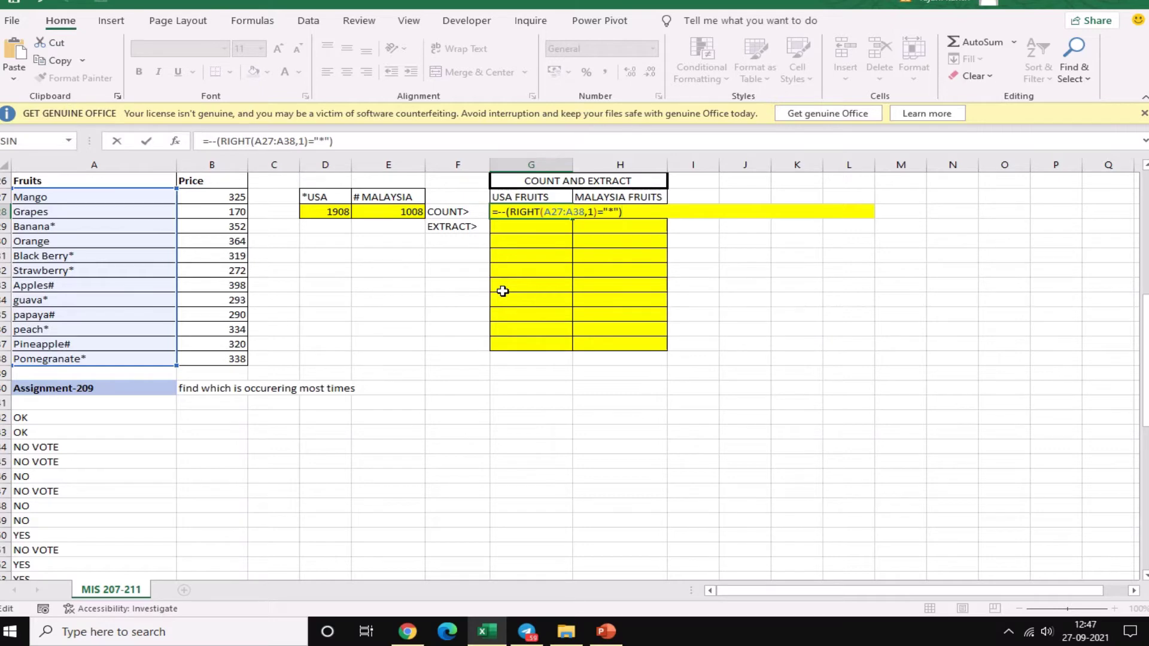
pyautogui.press('F9')
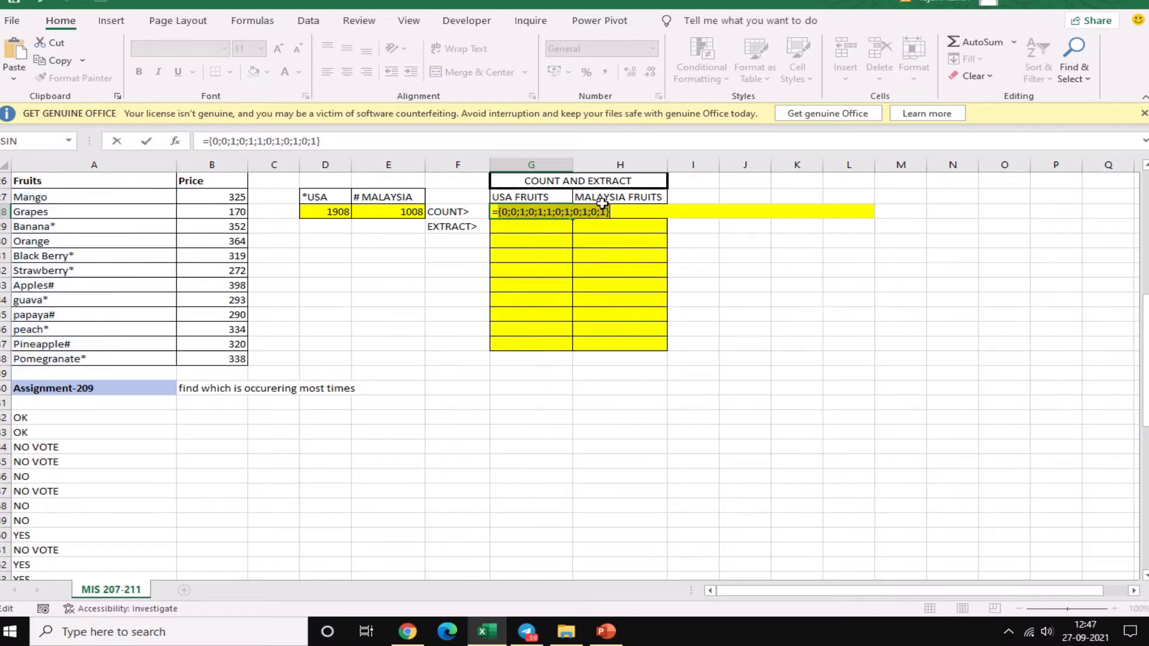
pyautogui.hotkey('ctrl', 'z')
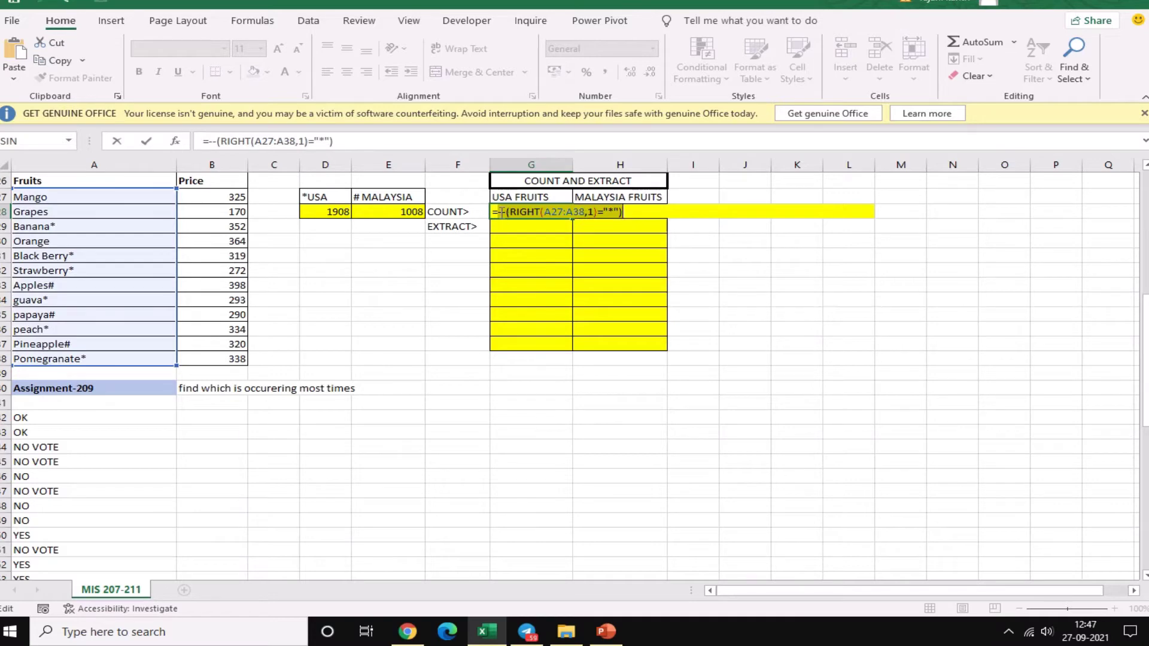
# Wrap the test in SUMPRODUCT and commit it, counting 6 USA fruits
pyautogui.click(502, 211)
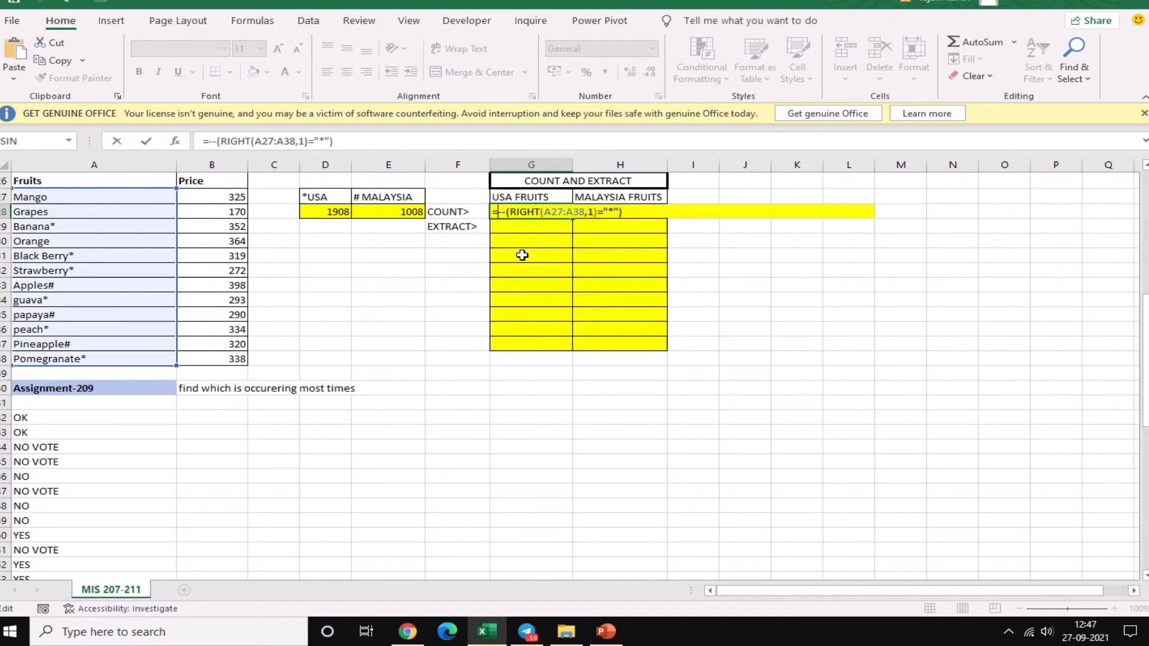
pyautogui.write('SUMPRO')
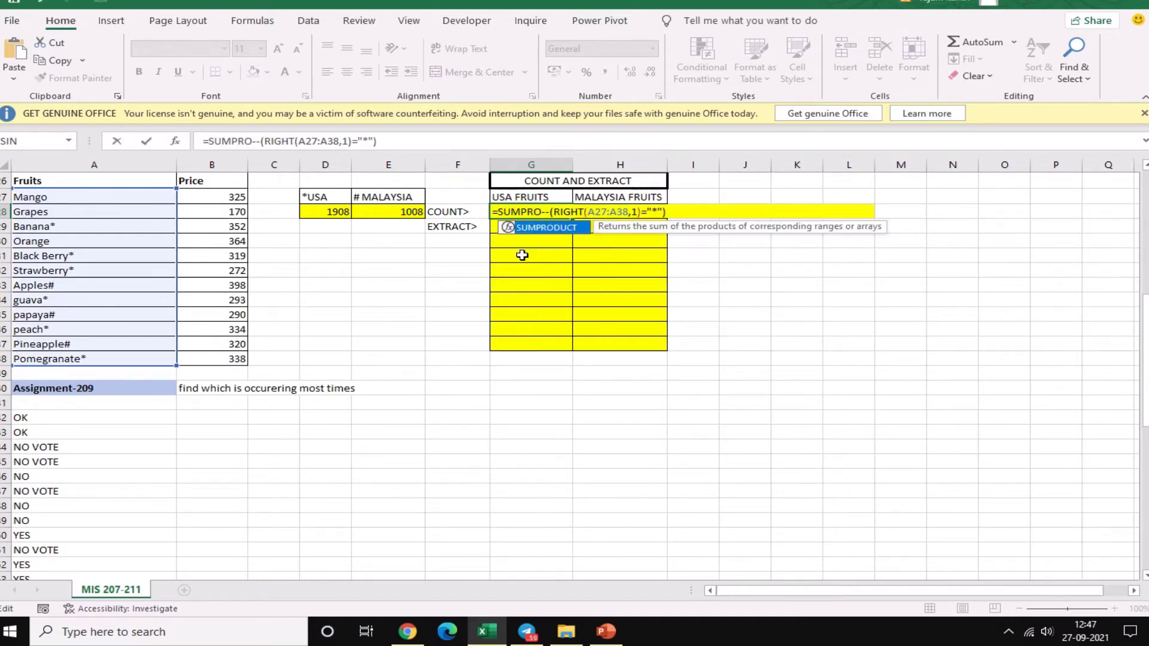
pyautogui.press('Tab')
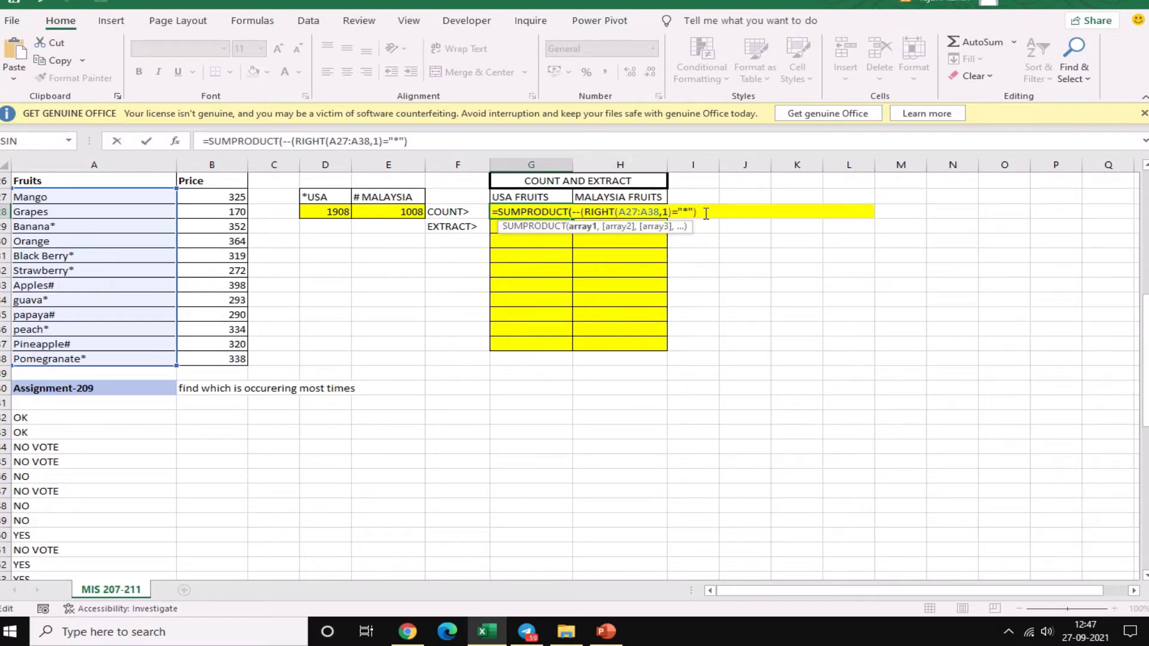
pyautogui.write(')')
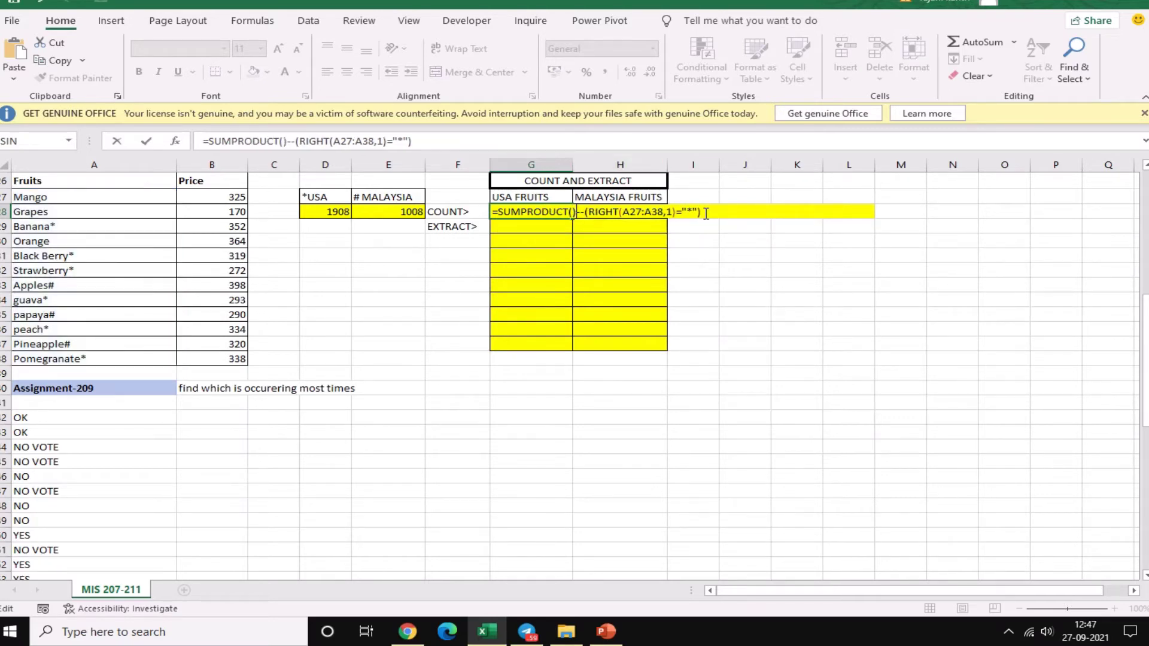
pyautogui.press('BackSpace')
pyautogui.write(')')
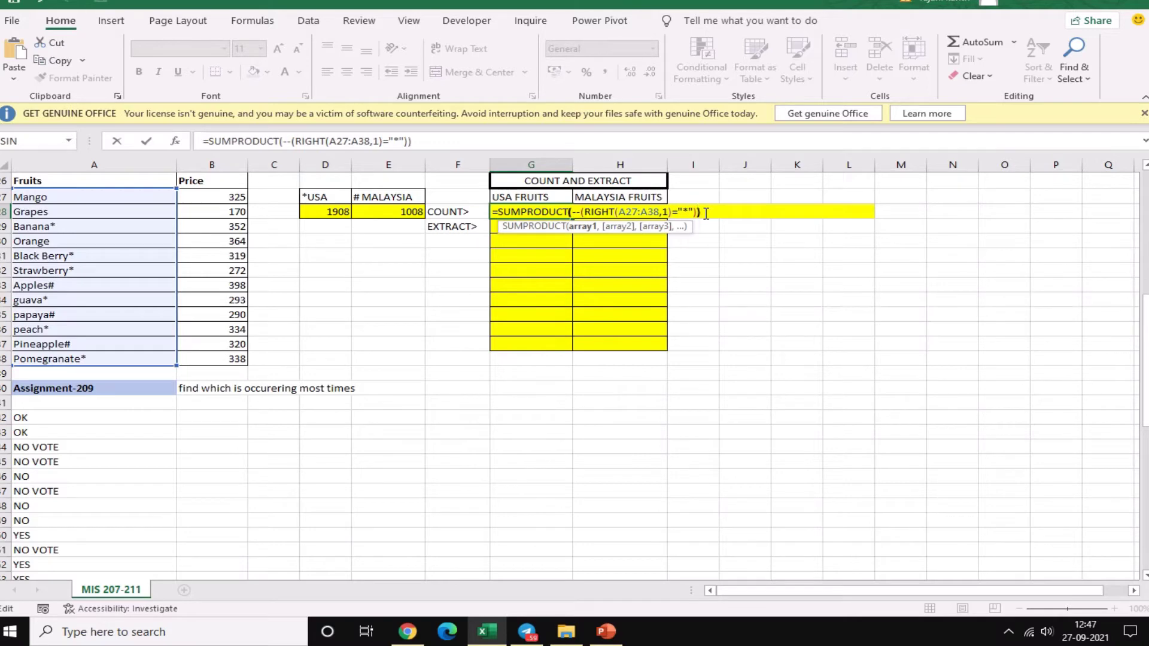
pyautogui.click(707, 214)
pyautogui.press('Tab')
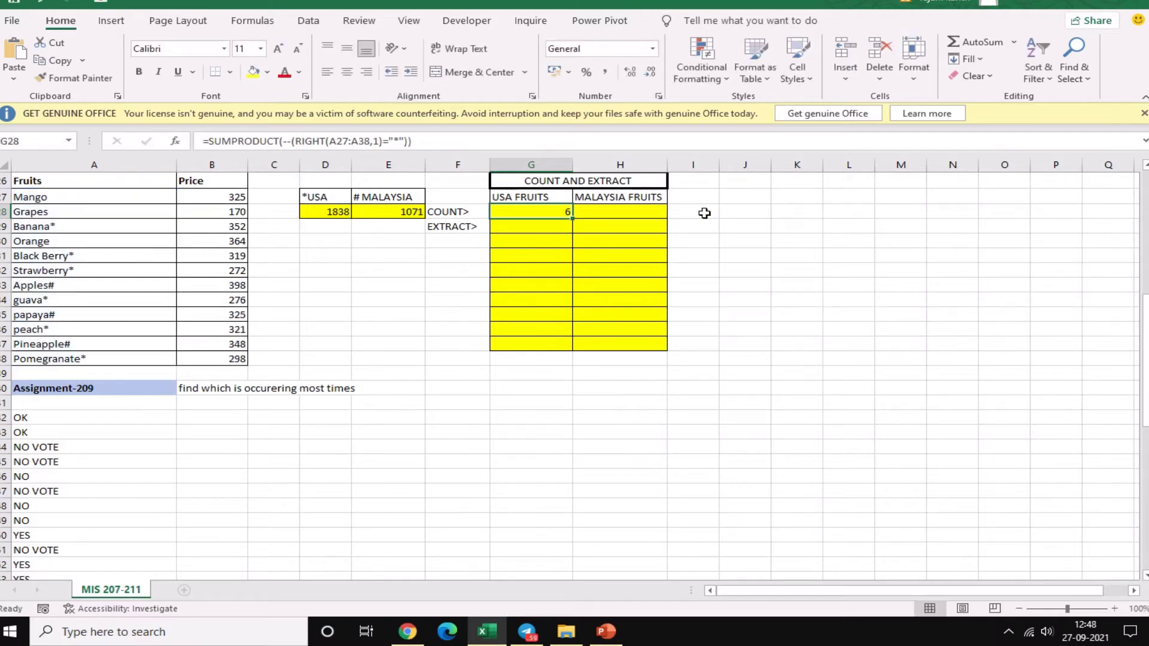
# Build --(RIGHT(A27:A38,1)="#") in H28 from the pasted test, swapping * for #
pyautogui.press('F2')
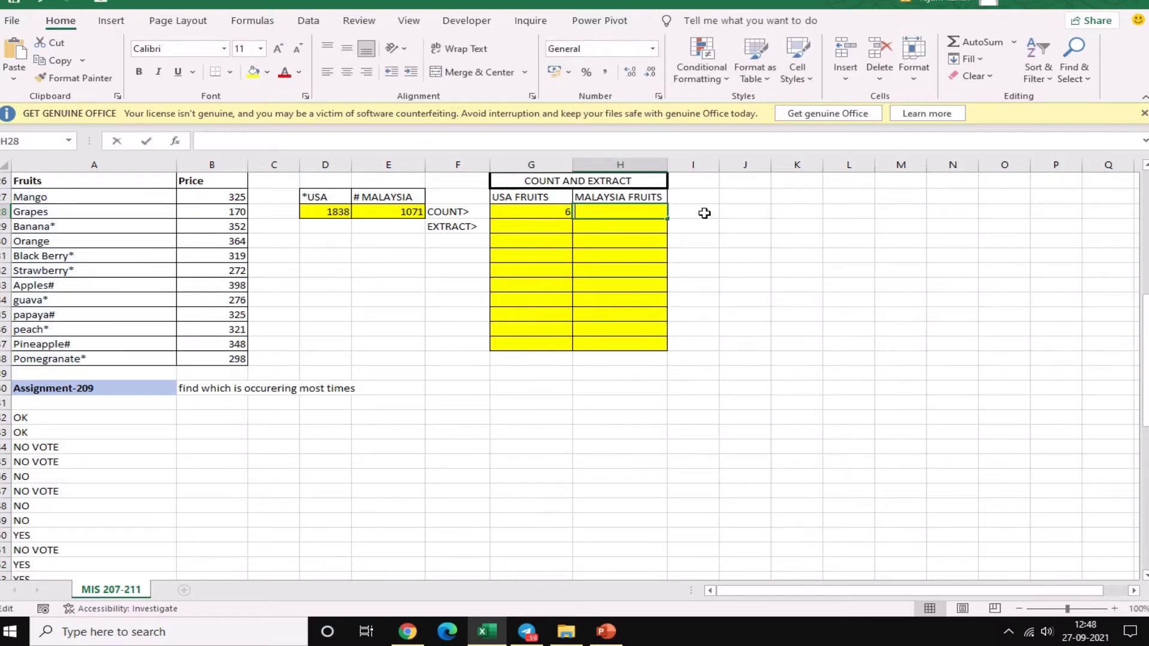
pyautogui.write('RIGHT(A27:A38,1)="*"')
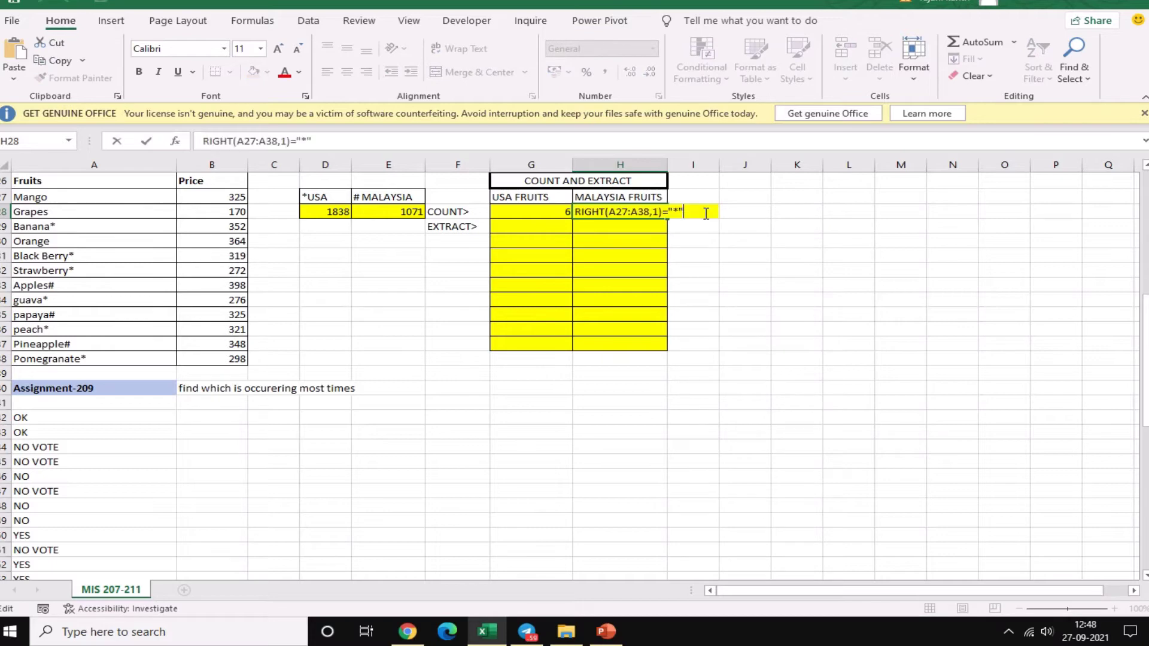
pyautogui.click(576, 213)
pyautogui.write('=')
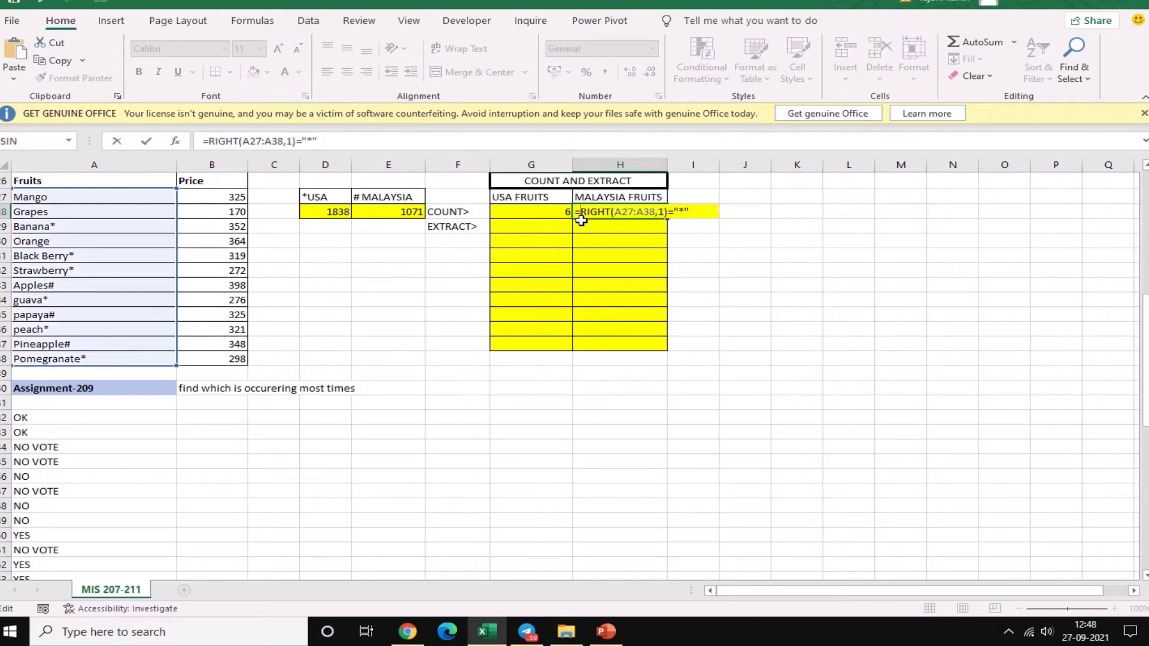
pyautogui.write('==')
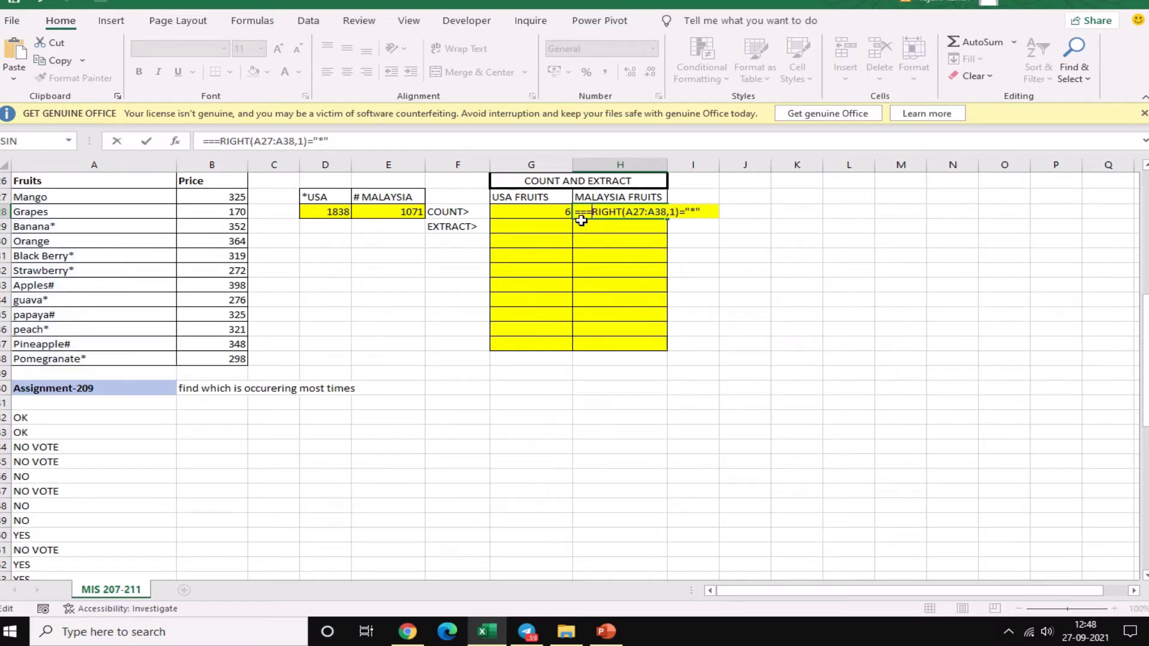
pyautogui.press('BackSpace')
pyautogui.press('BackSpace')
pyautogui.write('-')
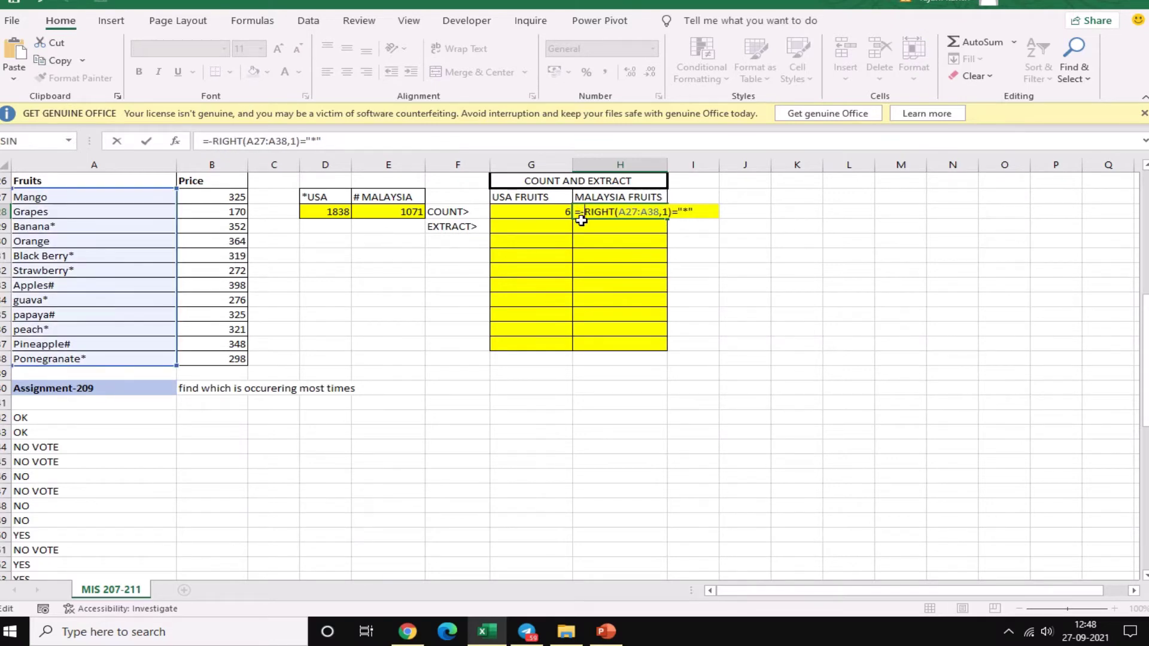
pyautogui.write('-(')
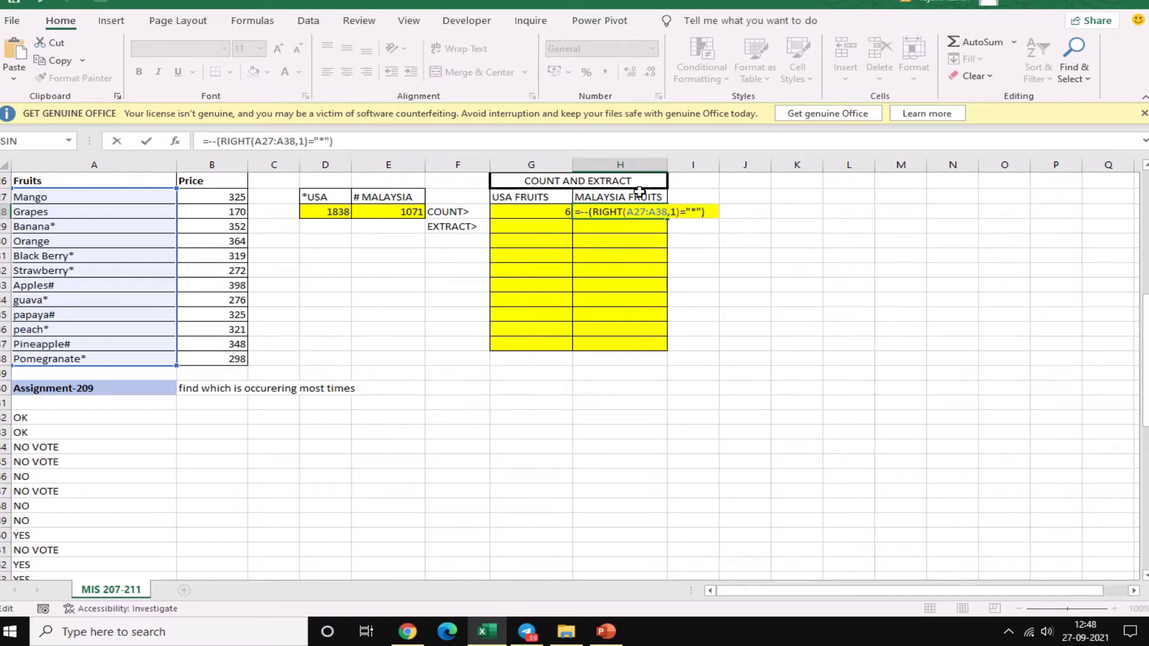
pyautogui.doubleClick(695, 211)
pyautogui.press('BackSpace')
pyautogui.write('#')
pyautogui.hotkey('ctrl', 'Return')
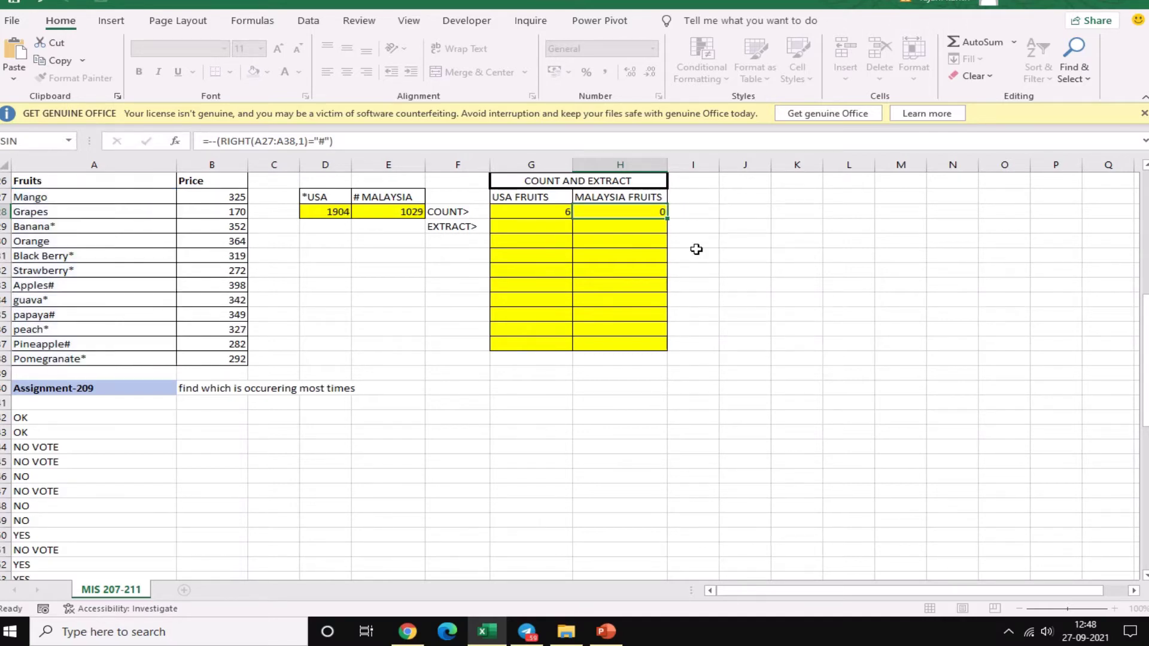
# Wrap H28's test in SUMPRODUCT, giving a Malaysia fruit count of 3
pyautogui.doubleClick(628, 212)
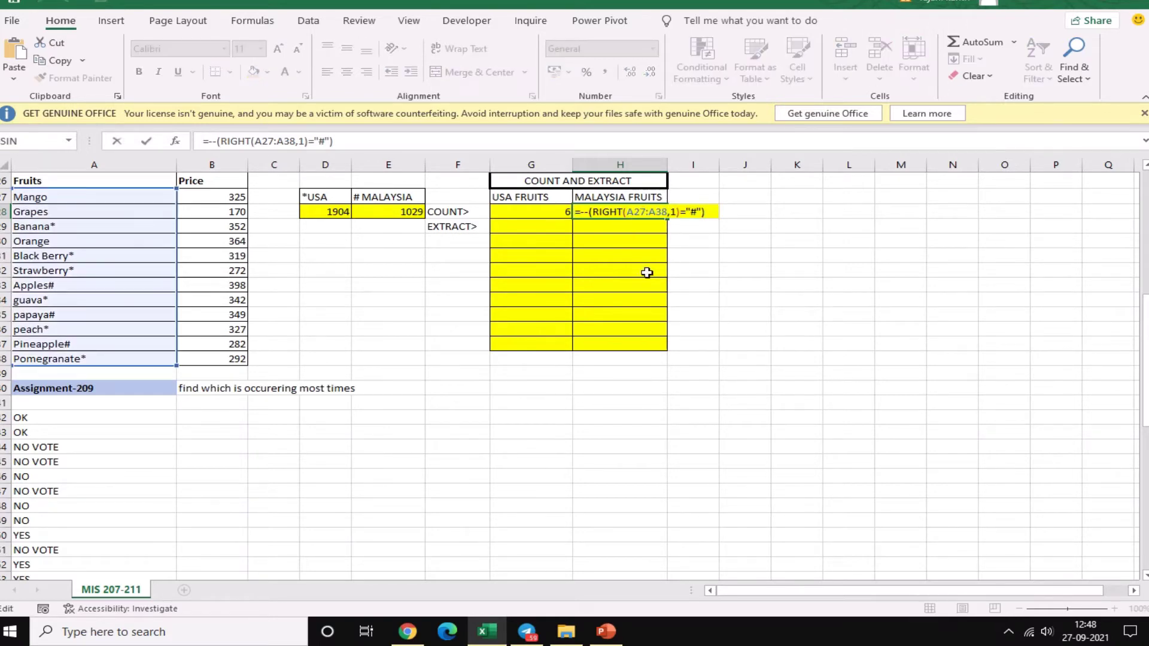
pyautogui.click(581, 213)
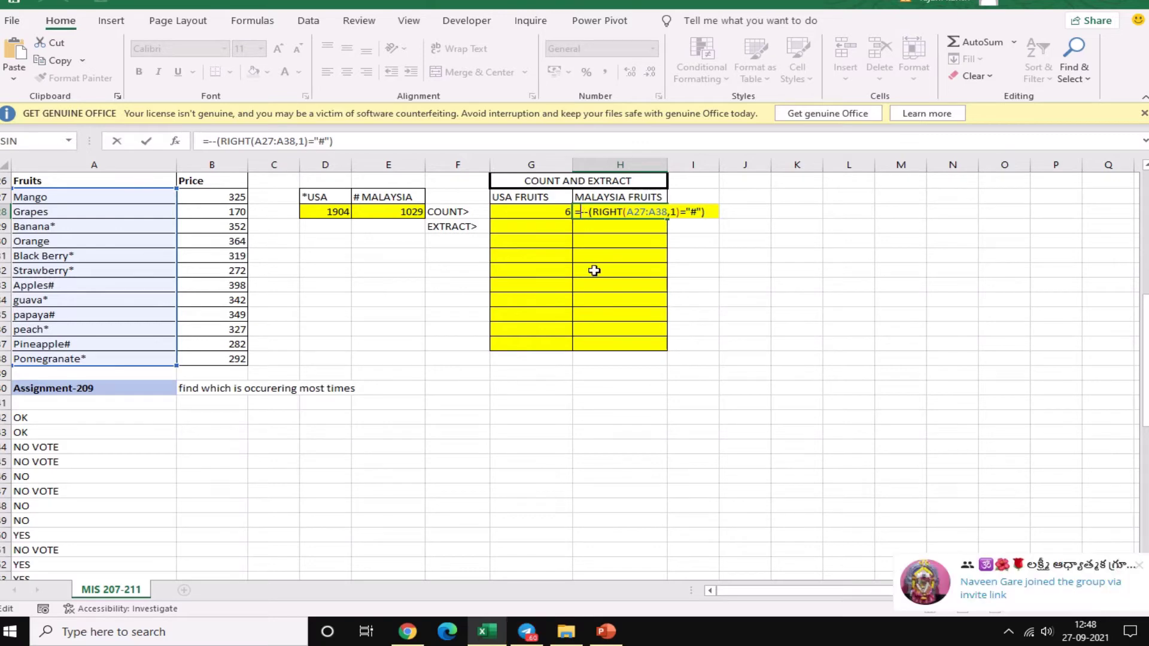
pyautogui.write('SUMPRO')
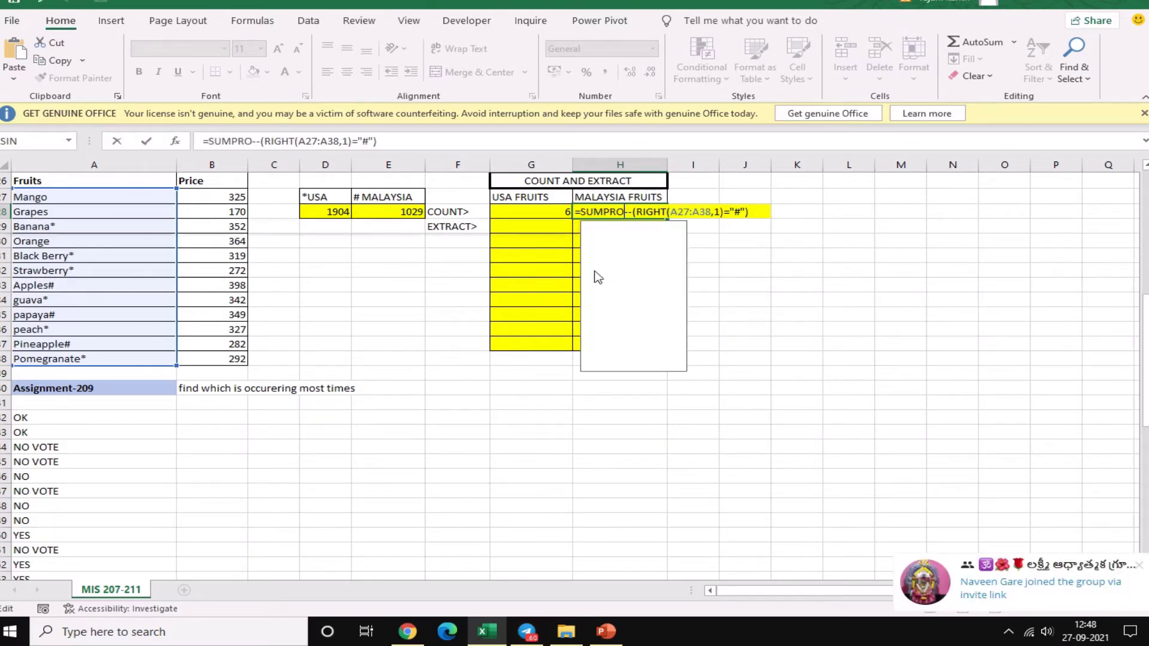
pyautogui.press('Tab')
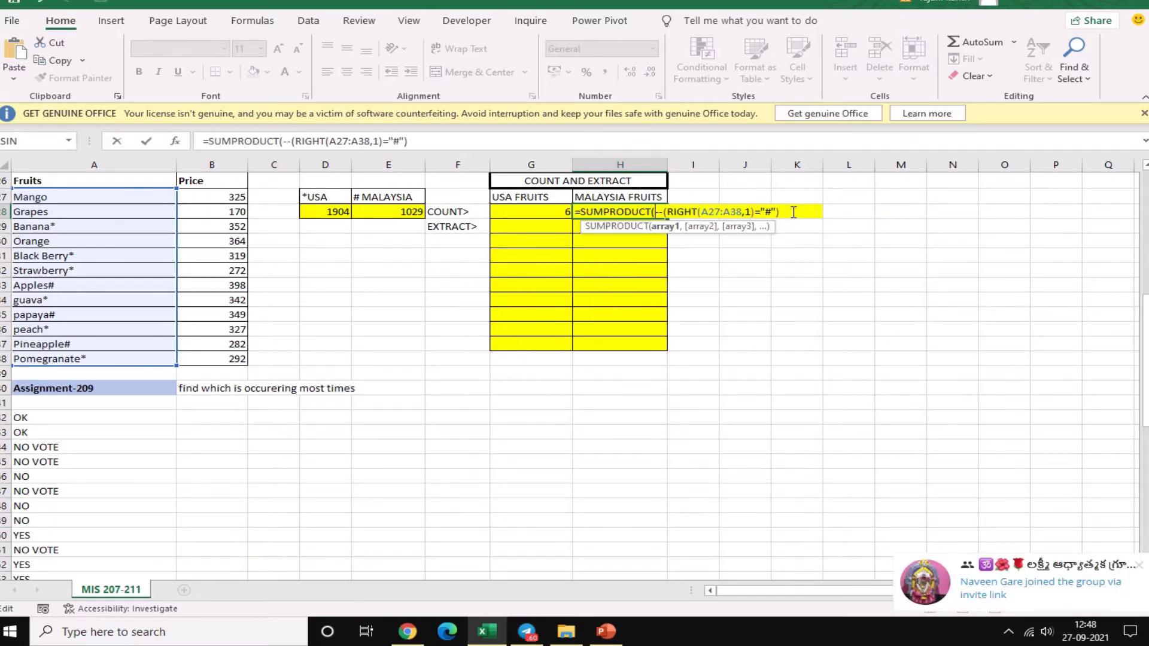
pyautogui.click(794, 211)
pyautogui.press('Return')
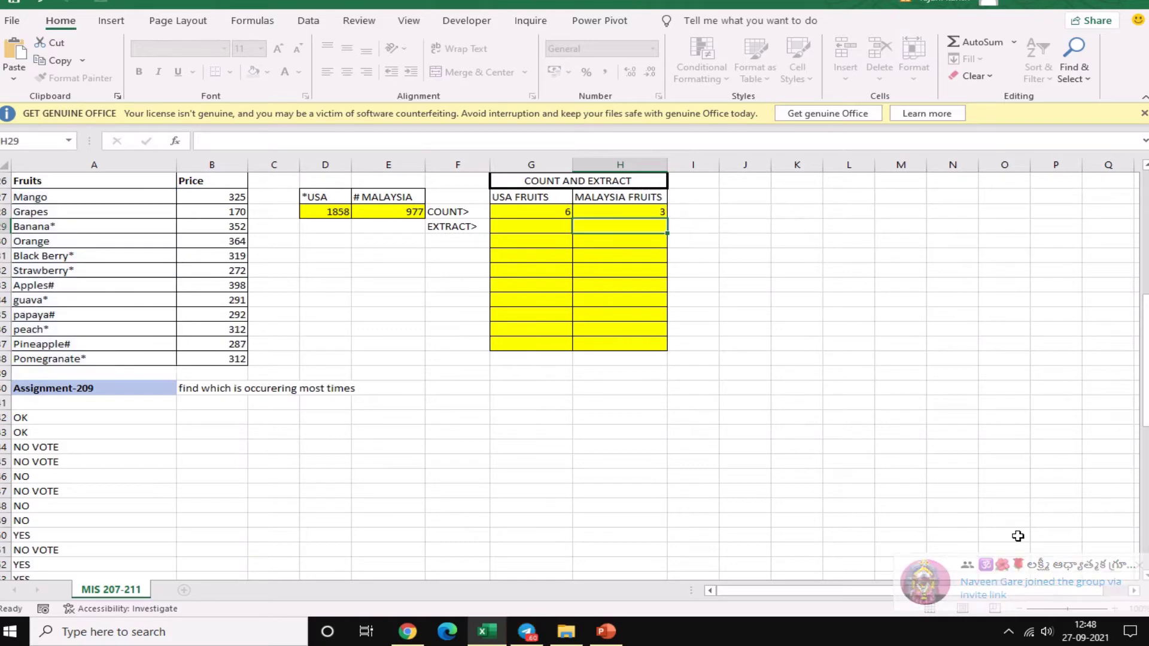
pyautogui.click(544, 213)
# Start G29's formula as =INDEX($A$27:$A$38, with the fruit list range locked absolute
pyautogui.doubleClick(543, 212)
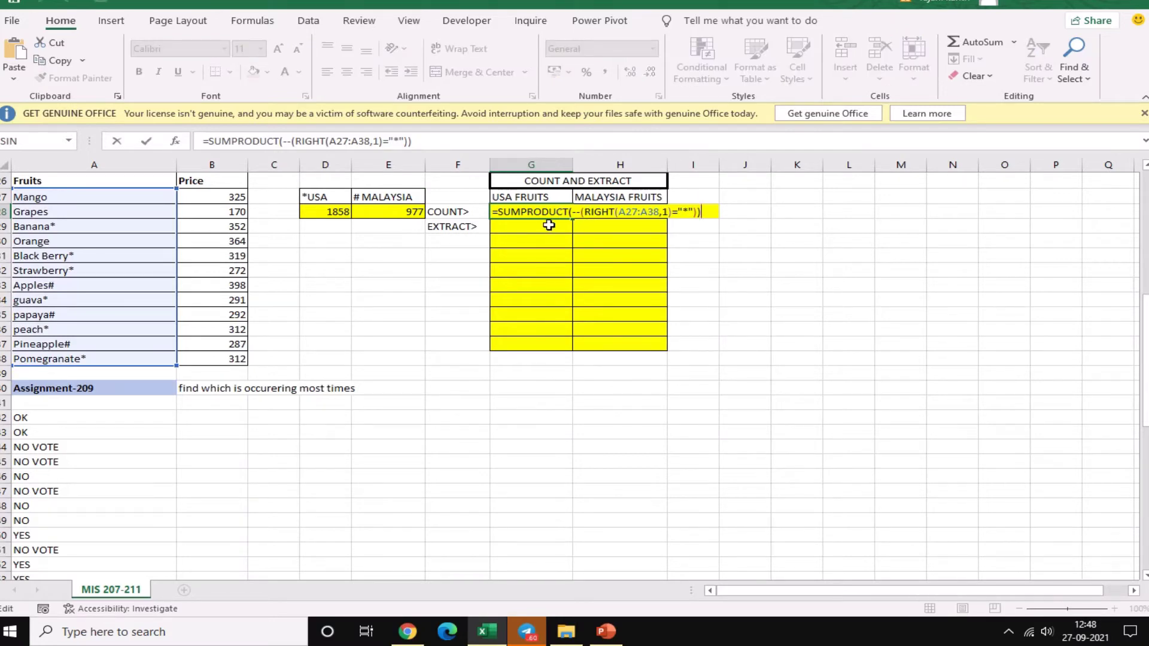
pyautogui.press('Return')
pyautogui.write('=')
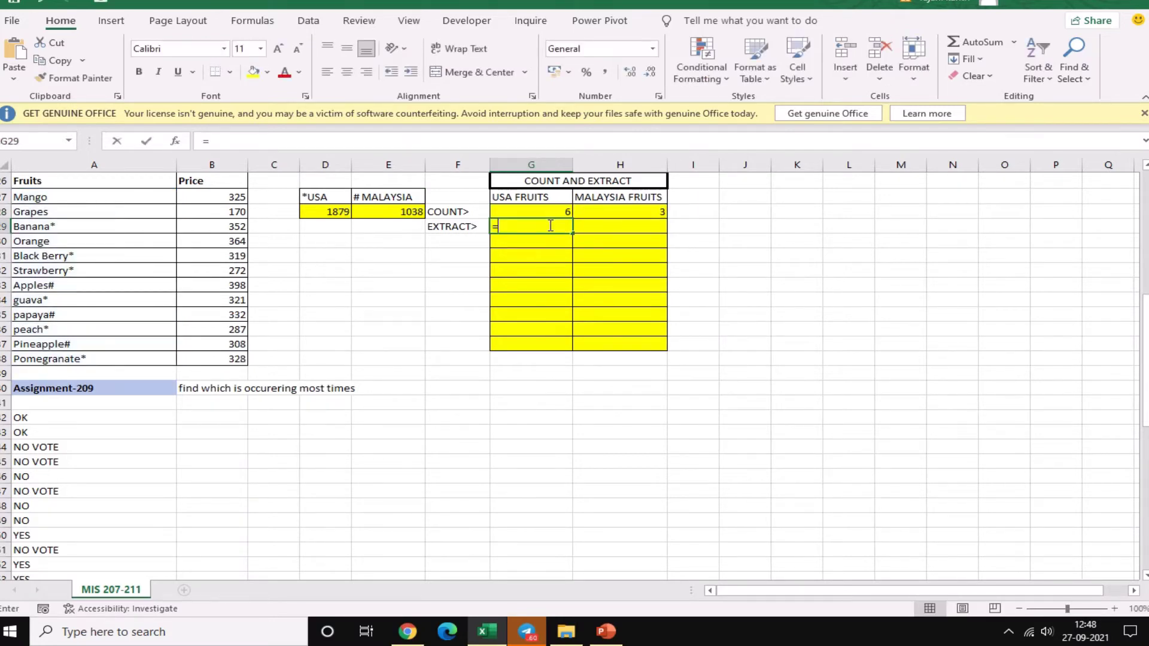
pyautogui.write('INDEX(')
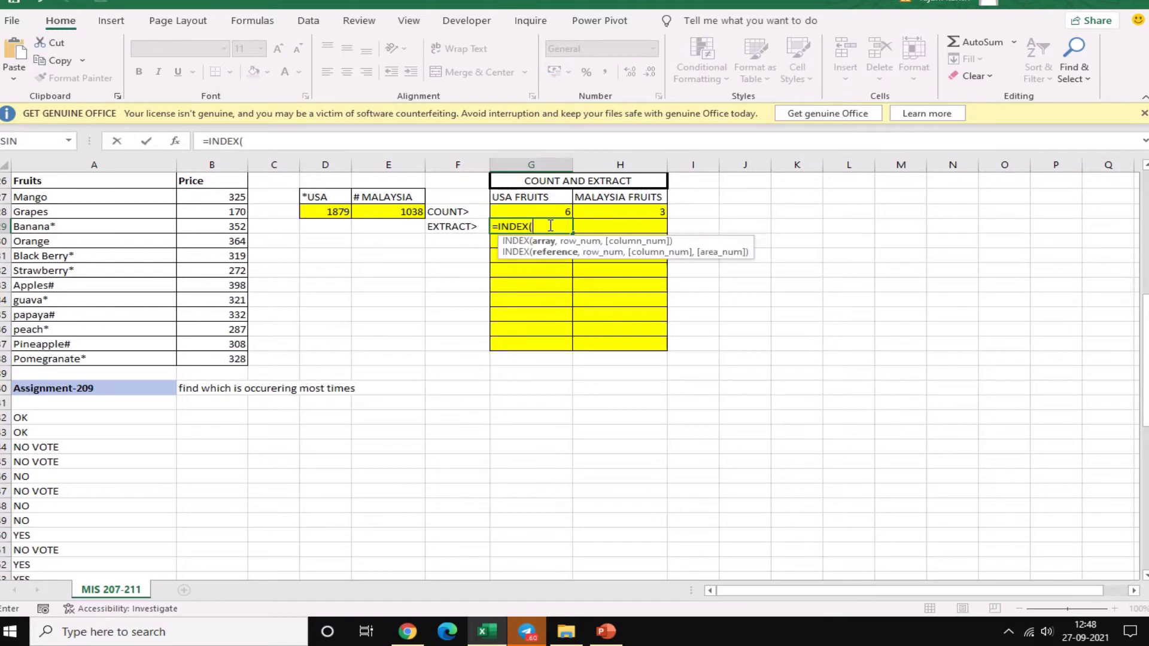
pyautogui.press('Left')
pyautogui.press('Left')
pyautogui.press('Left')
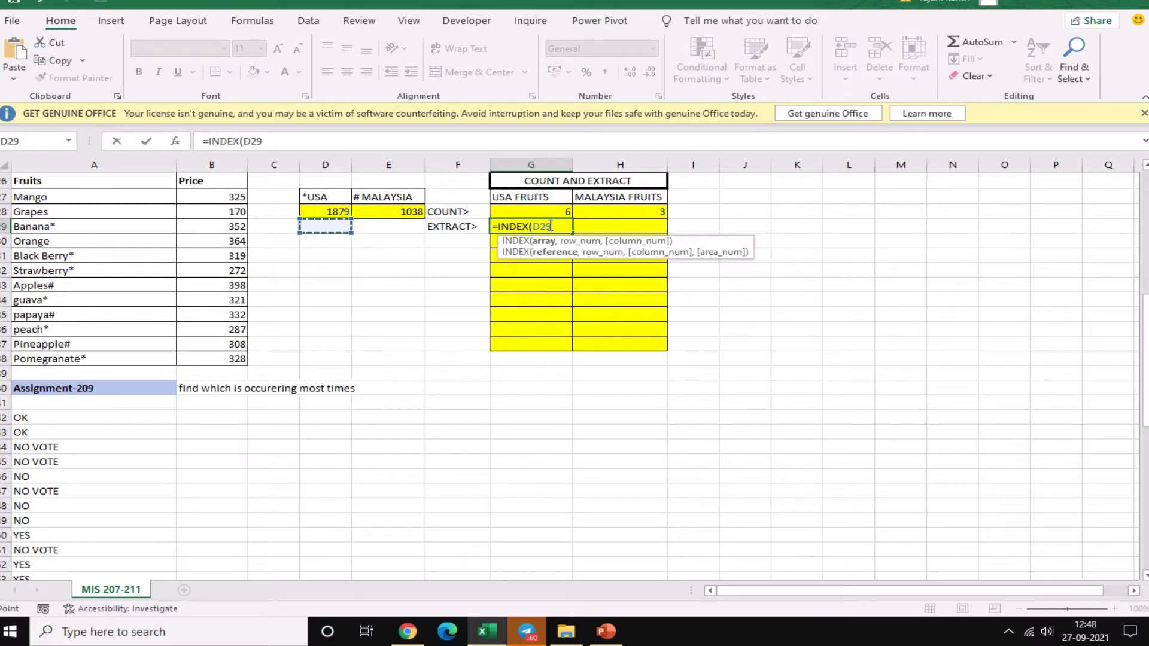
pyautogui.press('Left')
pyautogui.press('Left')
pyautogui.press('Left')
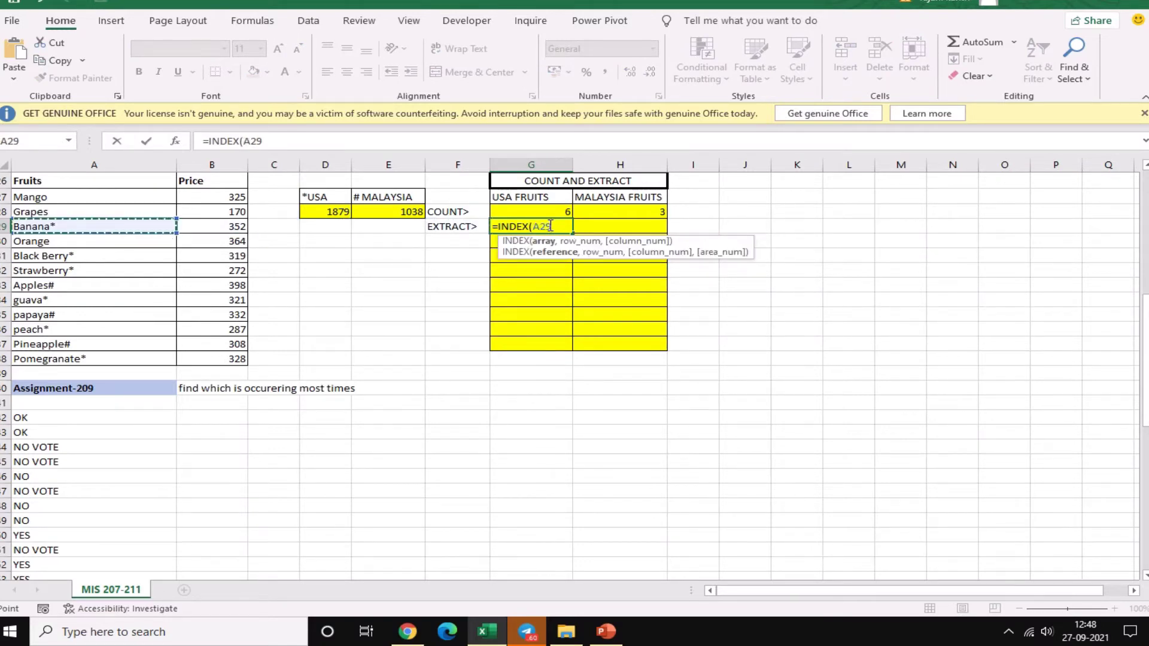
pyautogui.press('Up')
pyautogui.press('Up')
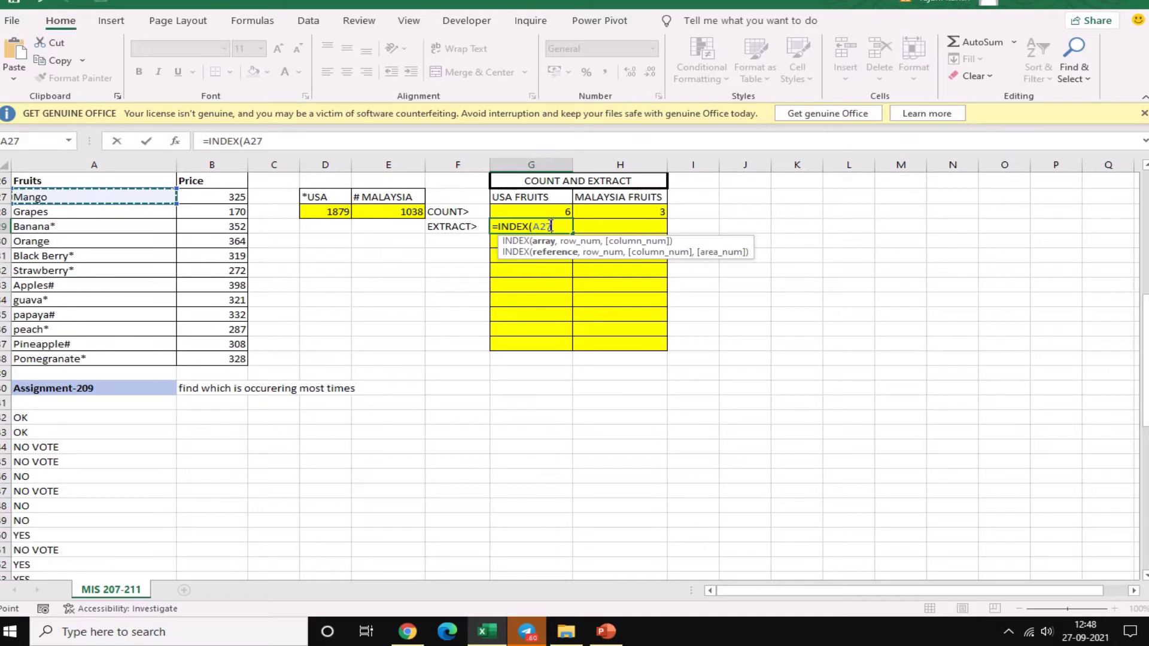
pyautogui.press('Down')
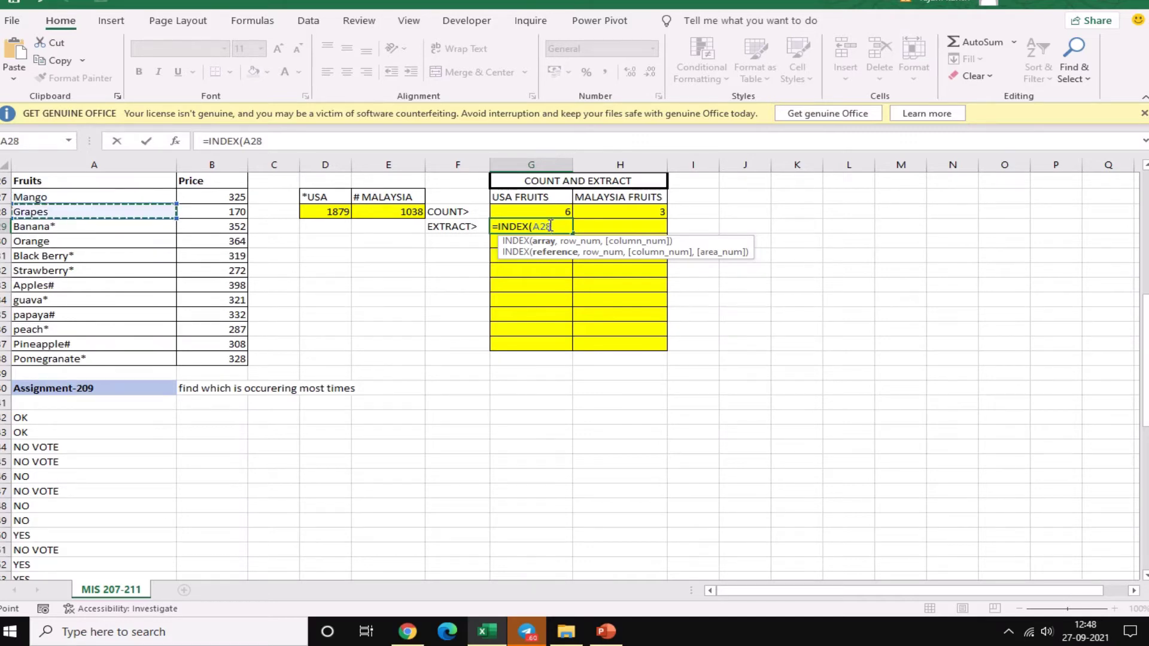
pyautogui.press('Up')
pyautogui.hotkey('ctrl', 'shift', 'Down')
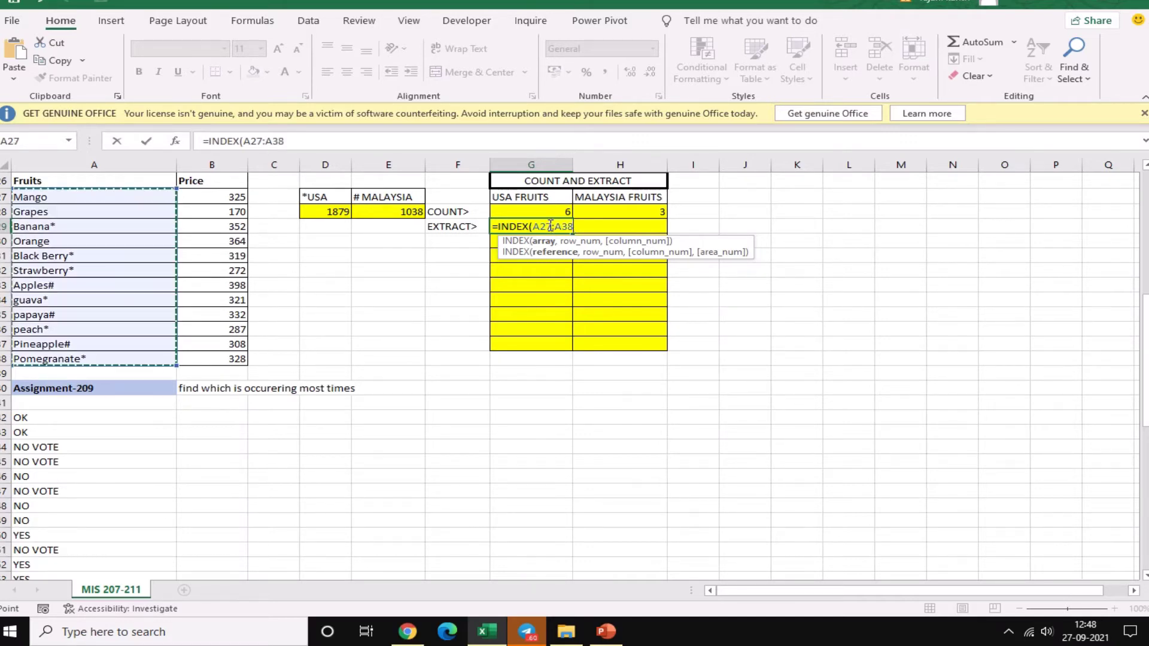
pyautogui.press('F4')
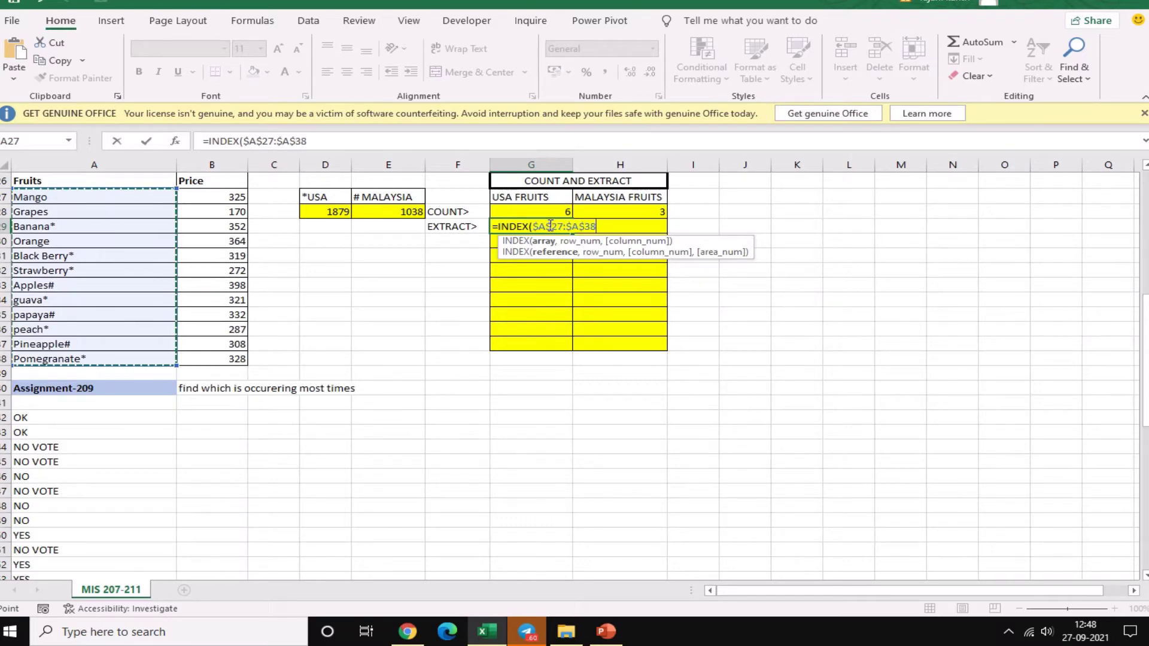
# Add SMALL(IF(RIGHT($A$27:$A$38,1)="*" to test which fruits end in an asterisk
pyautogui.write(',SMALL')
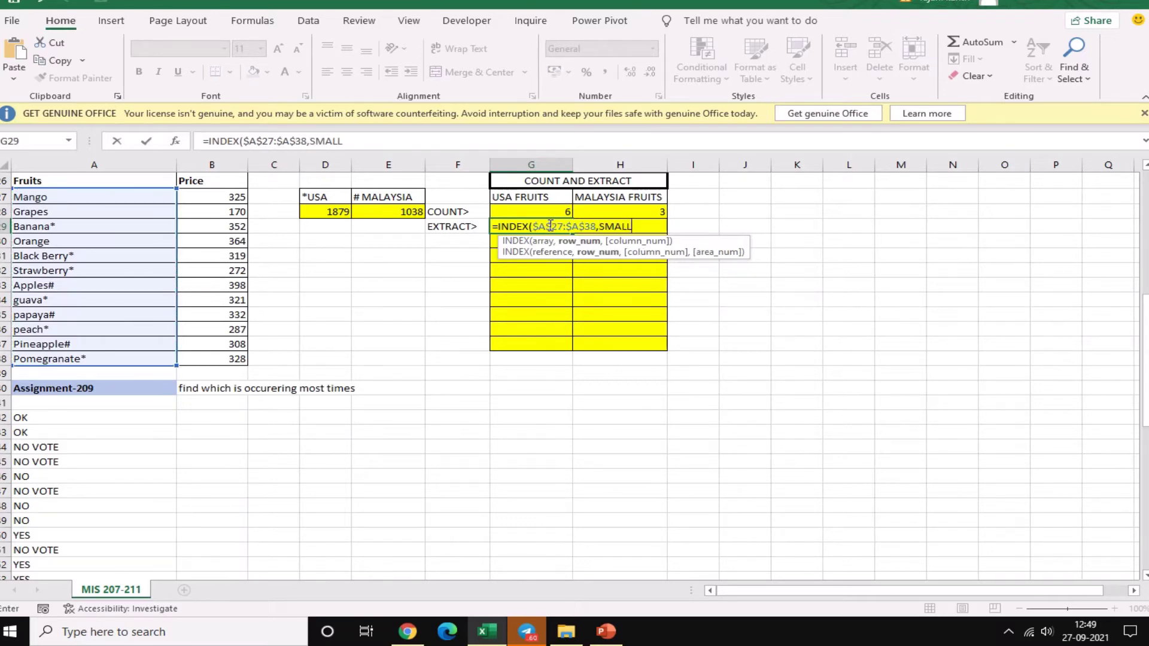
pyautogui.write('(IF')
pyautogui.press('Return')
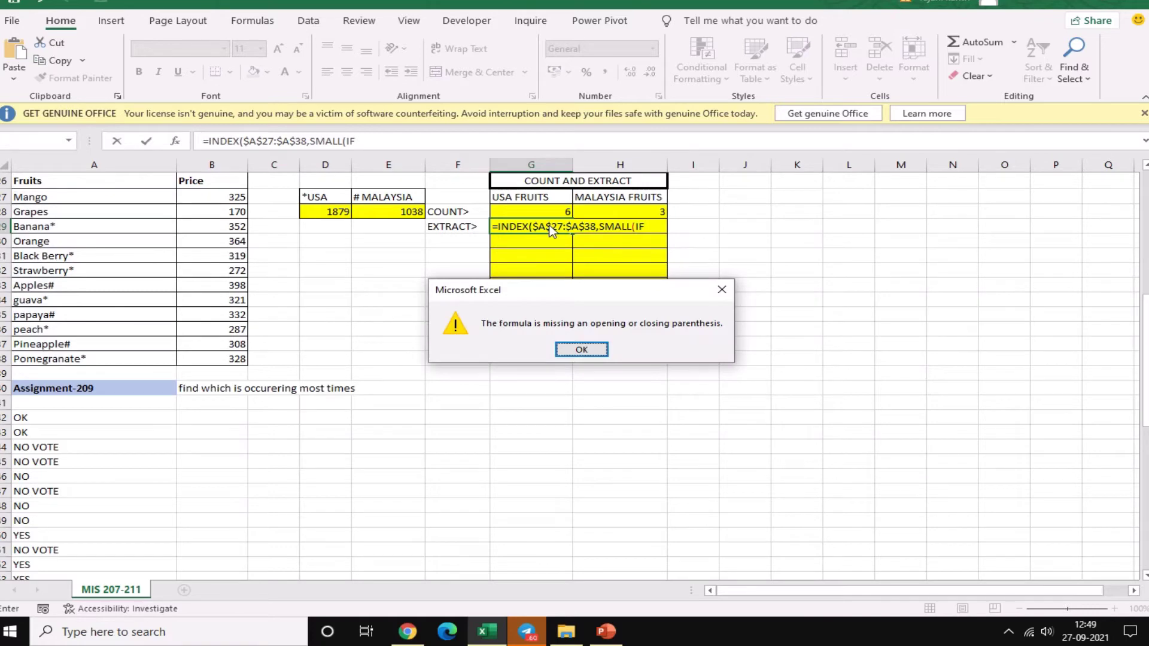
pyautogui.press('Return')
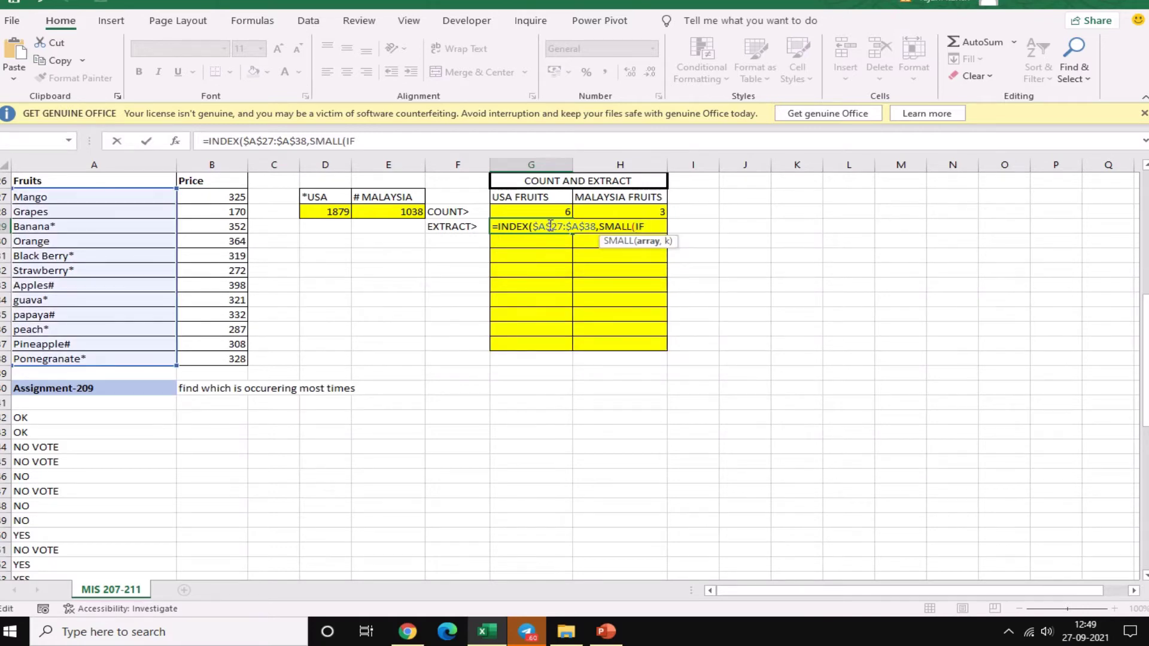
pyautogui.write('(')
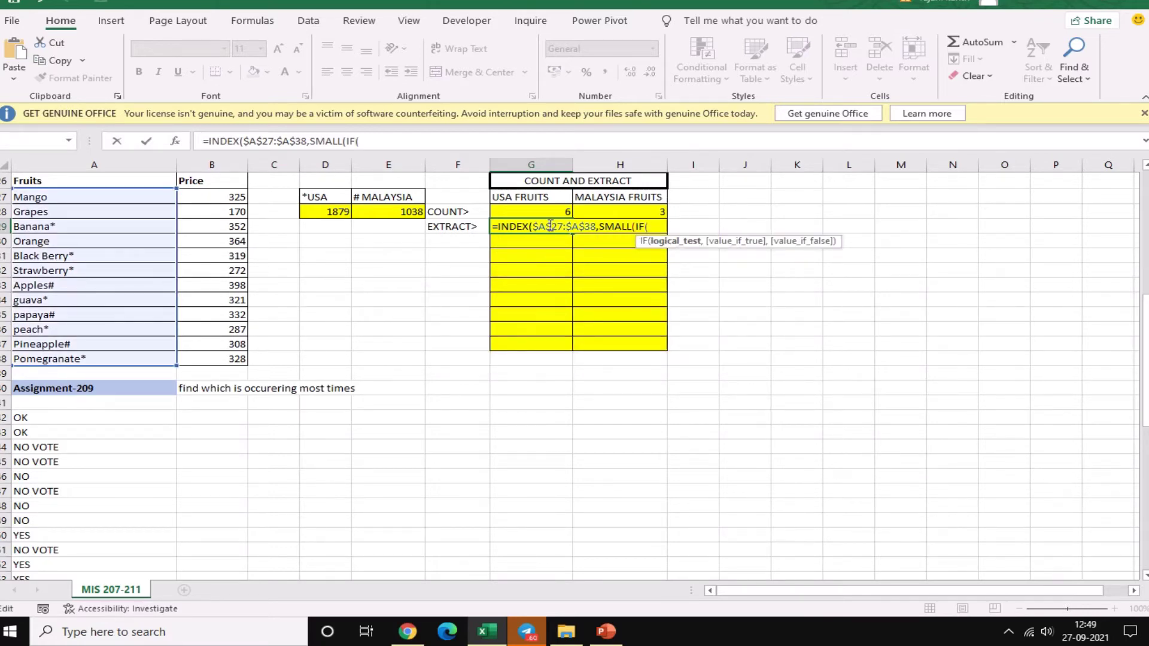
pyautogui.write('RIGHT(A27:A38,1)="*"')
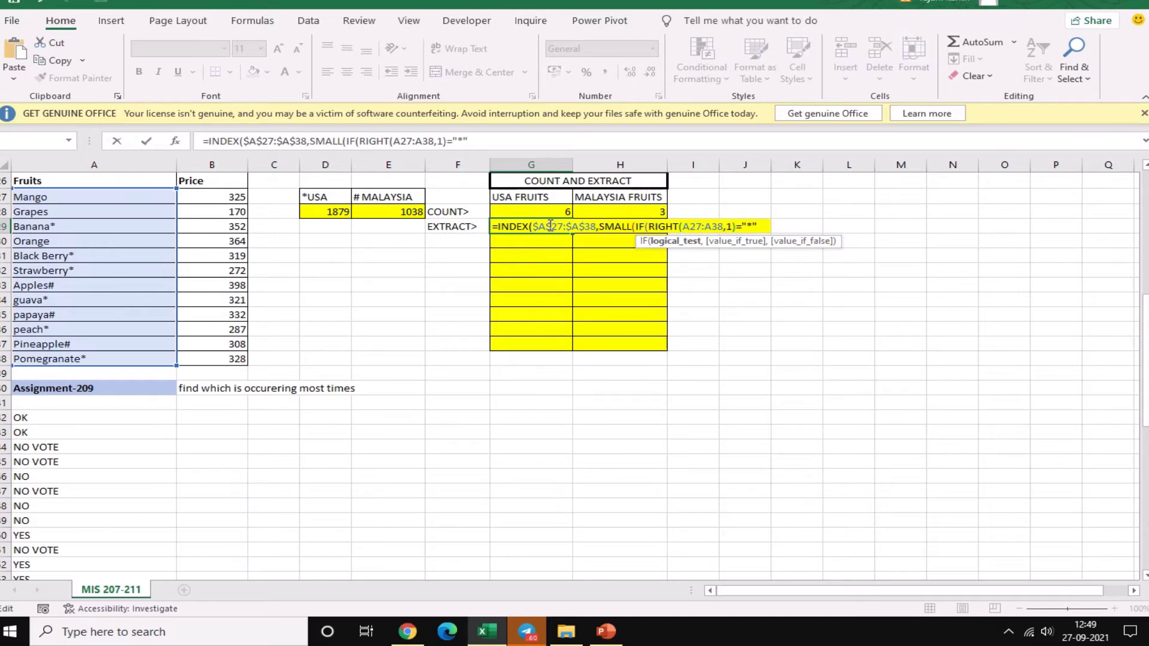
pyautogui.write(',R')
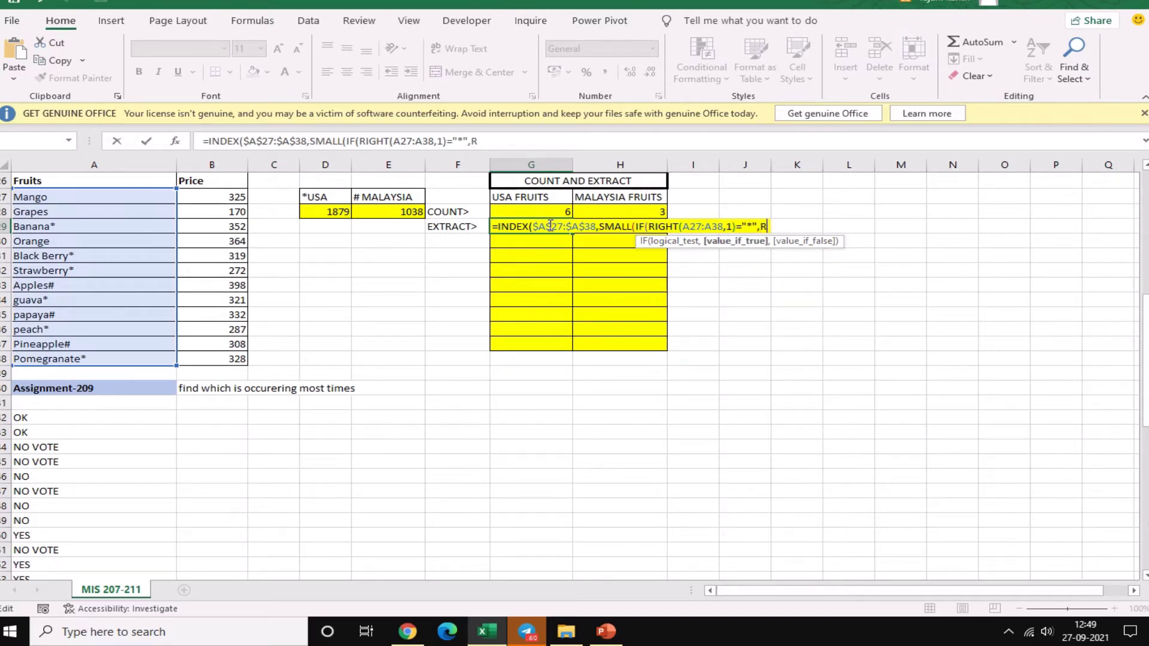
pyautogui.write('OW(')
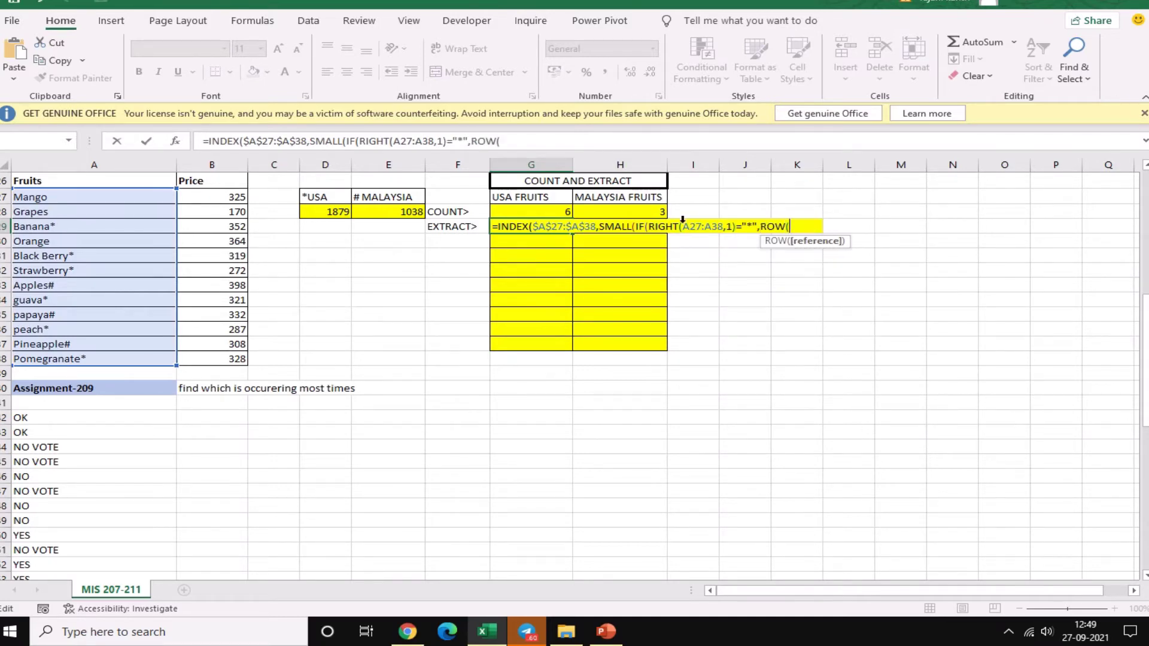
pyautogui.moveTo(683, 226); pyautogui.dragTo(725, 226)
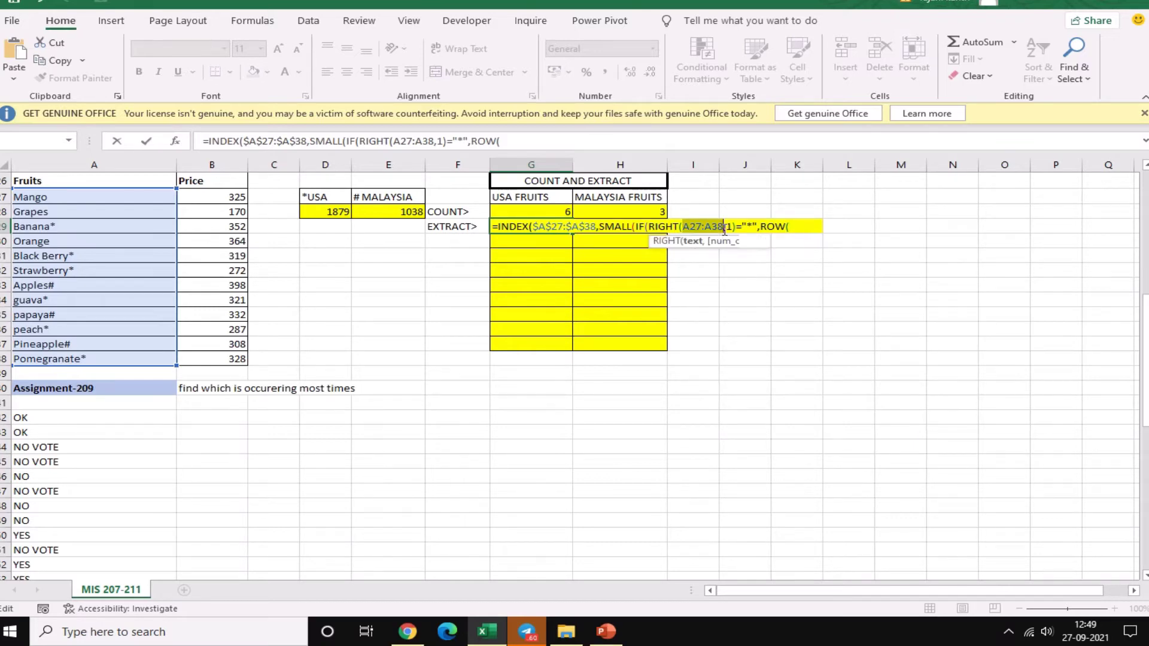
pyautogui.press('F4')
pyautogui.click(817, 226)
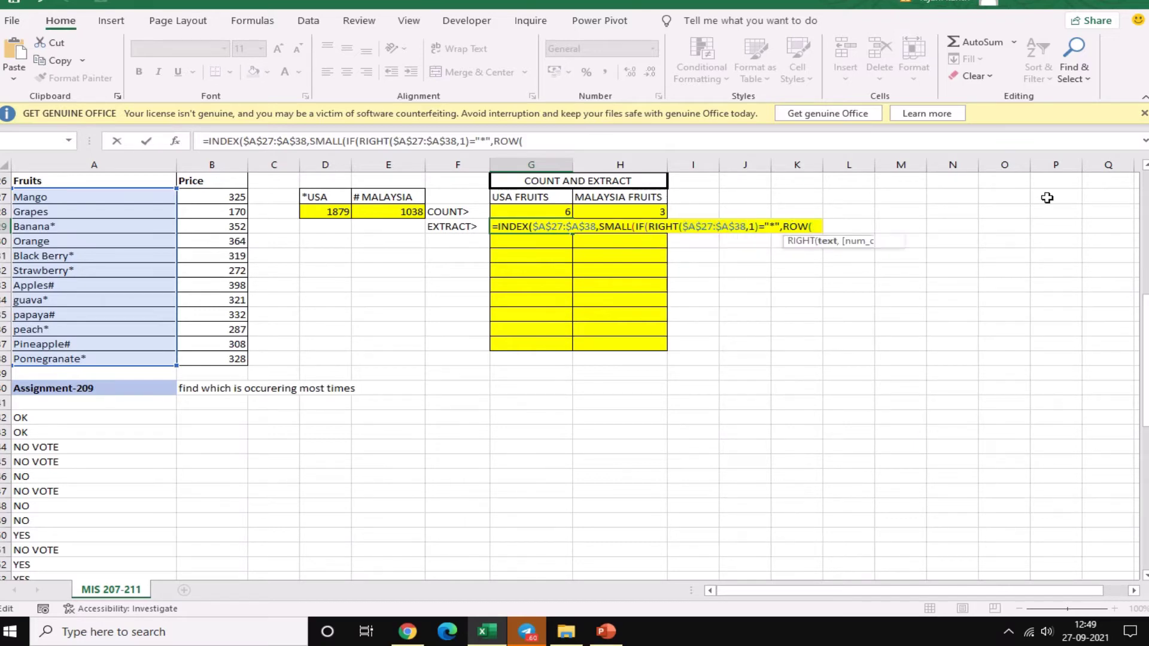
# Finish with ROW($A$27:$A$38)-ROW($A$27)+1 and ROWS(G$29:G29), entered as an array formula returning Banana*
pyautogui.click(77, 197)
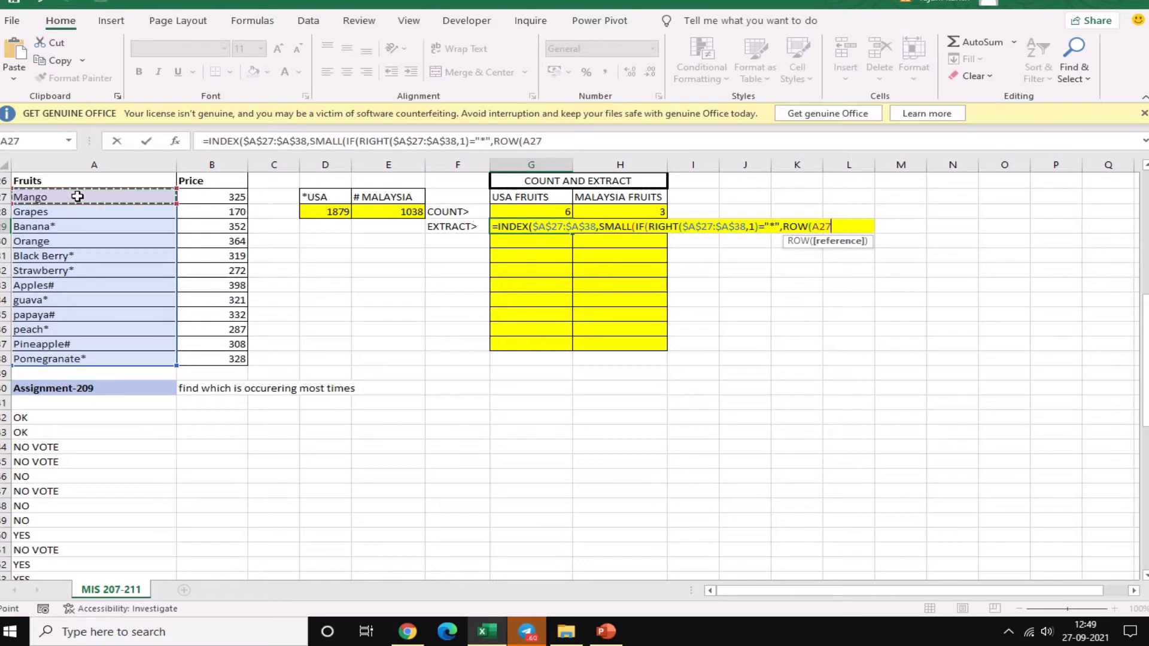
pyautogui.hotkey('ctrl', 'shift', 'Down')
pyautogui.press('F4')
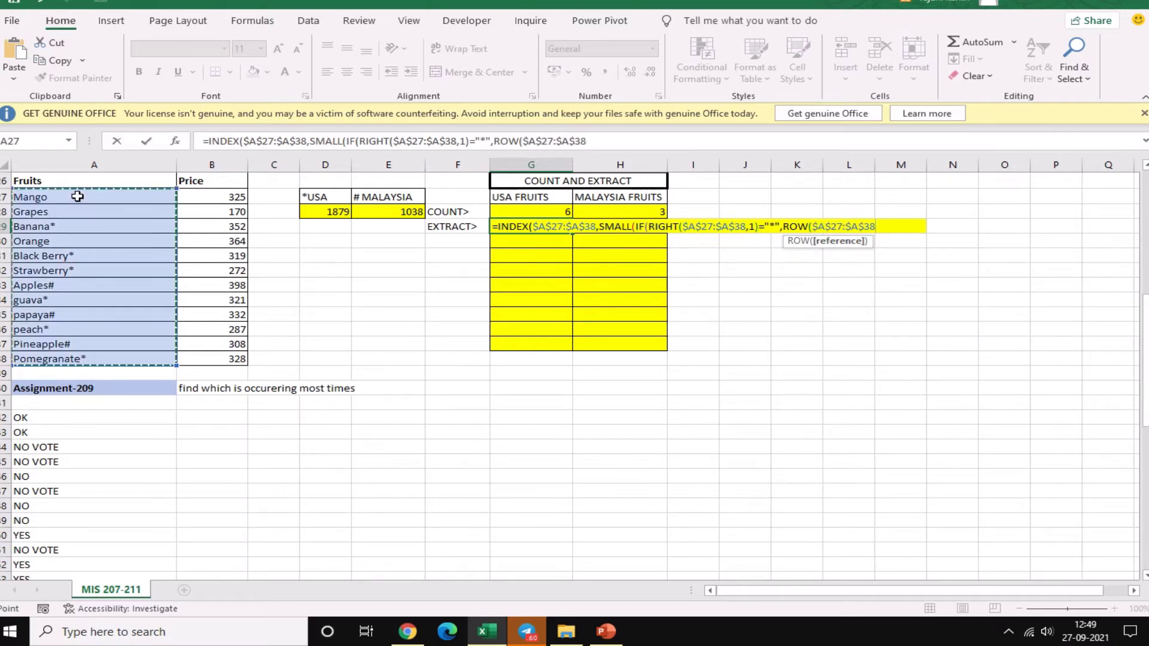
pyautogui.write(')-R')
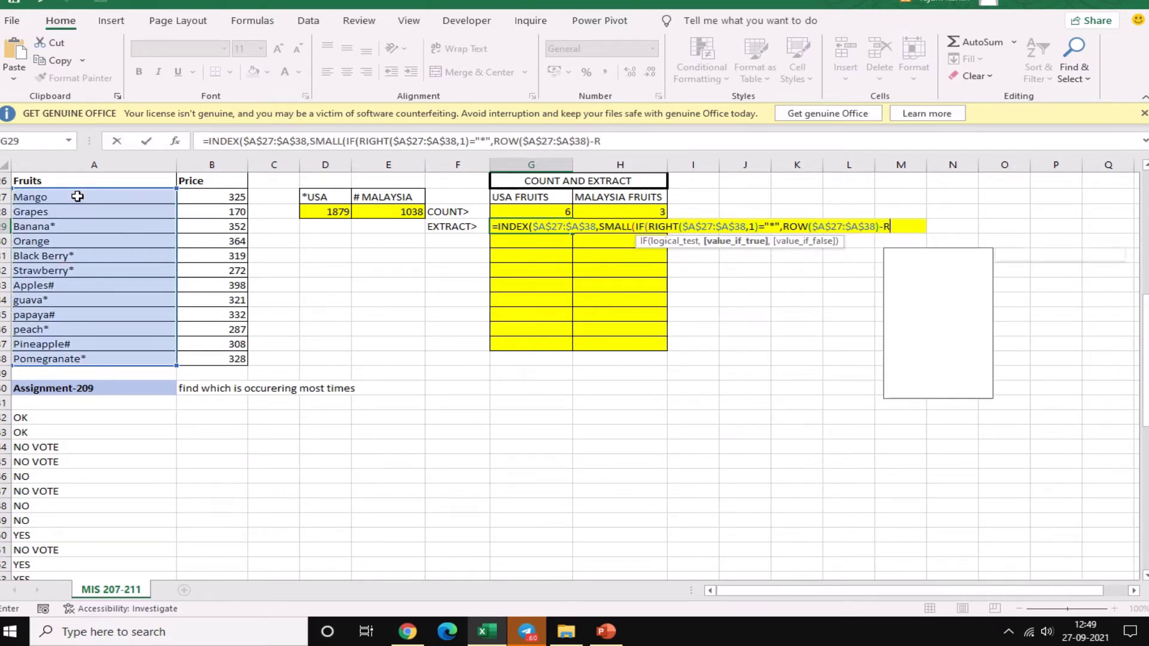
pyautogui.write('OW(')
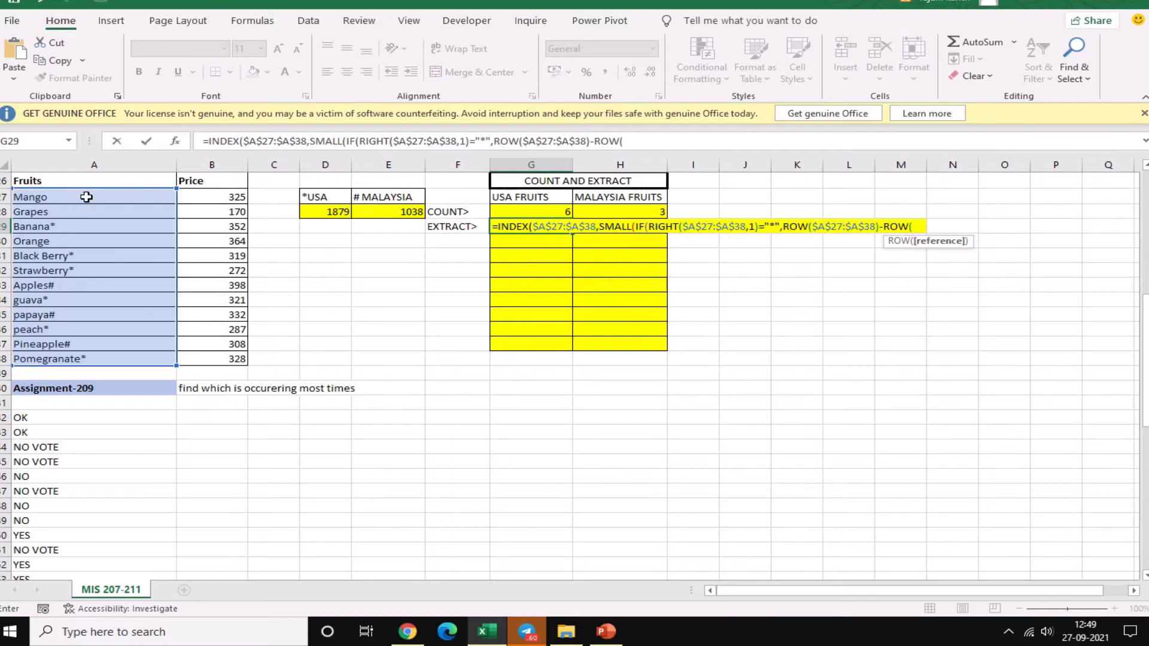
pyautogui.click(85, 197)
pyautogui.press('F4')
pyautogui.write(')')
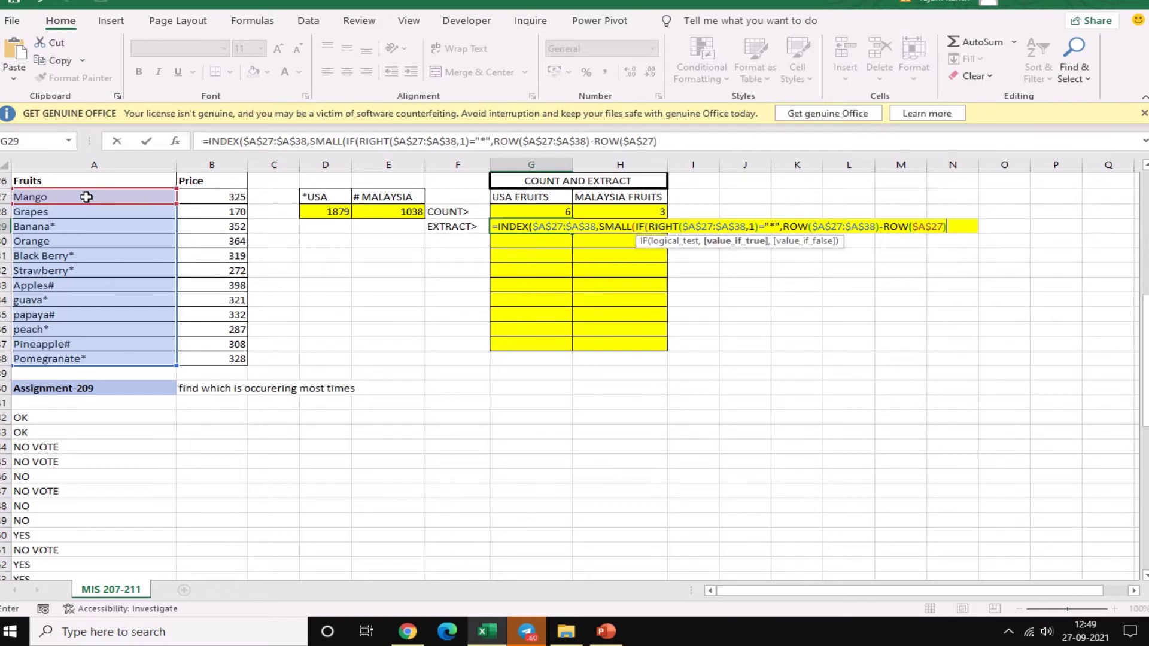
pyautogui.write('+1),')
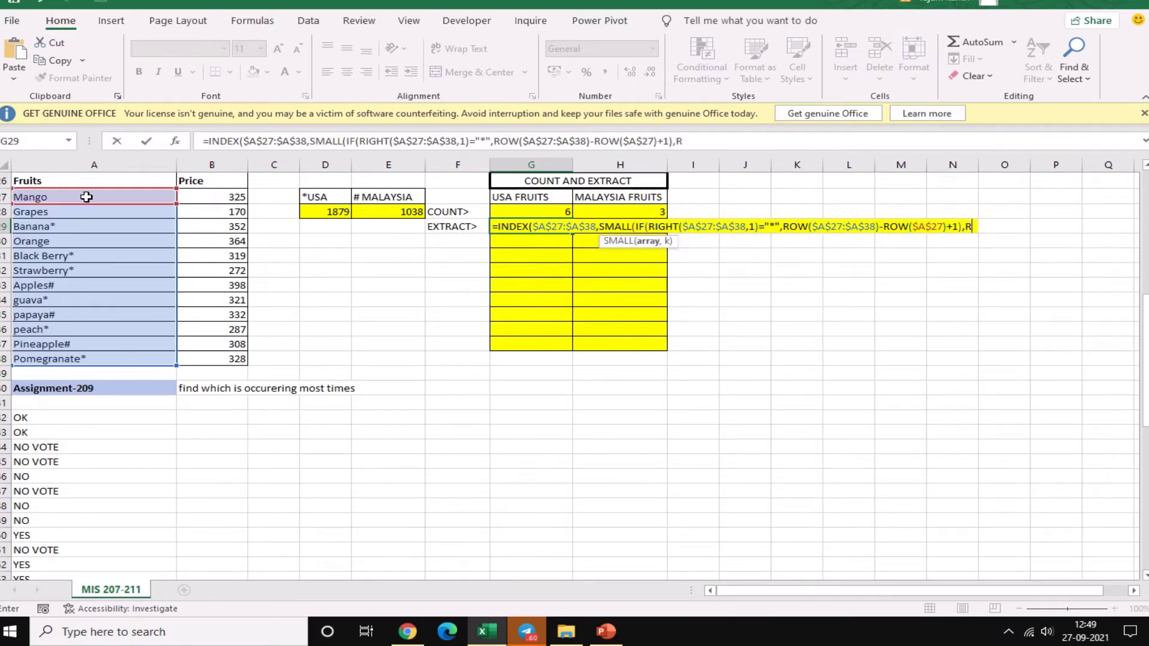
pyautogui.write('ROWS(')
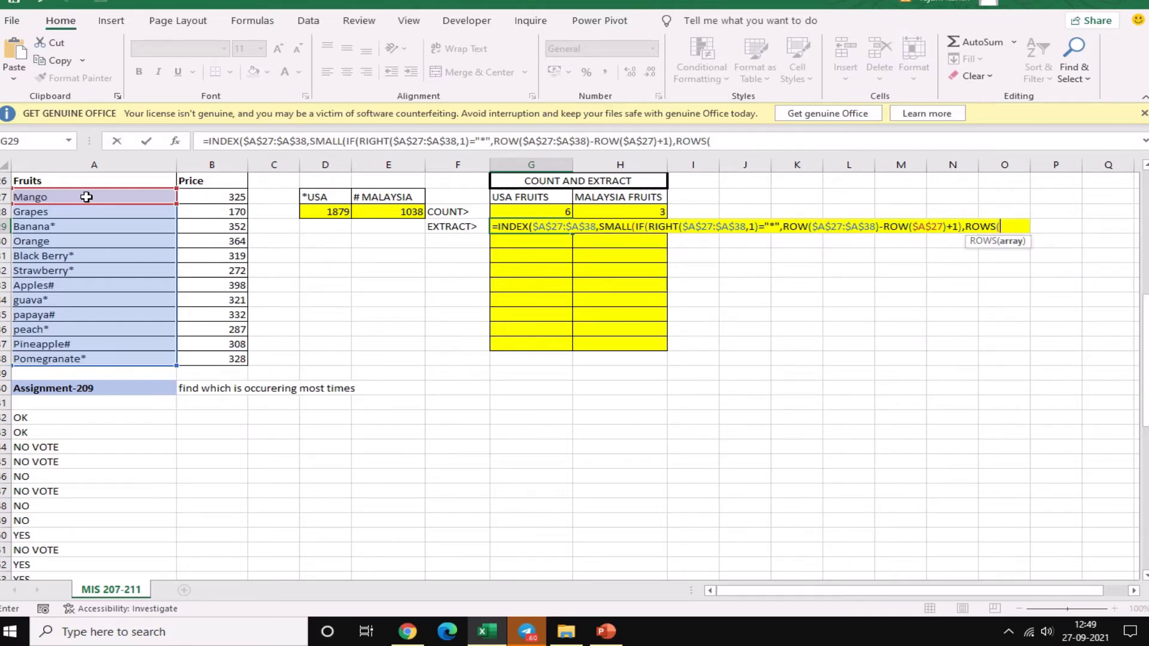
pyautogui.write('G$29:')
pyautogui.write('G29')
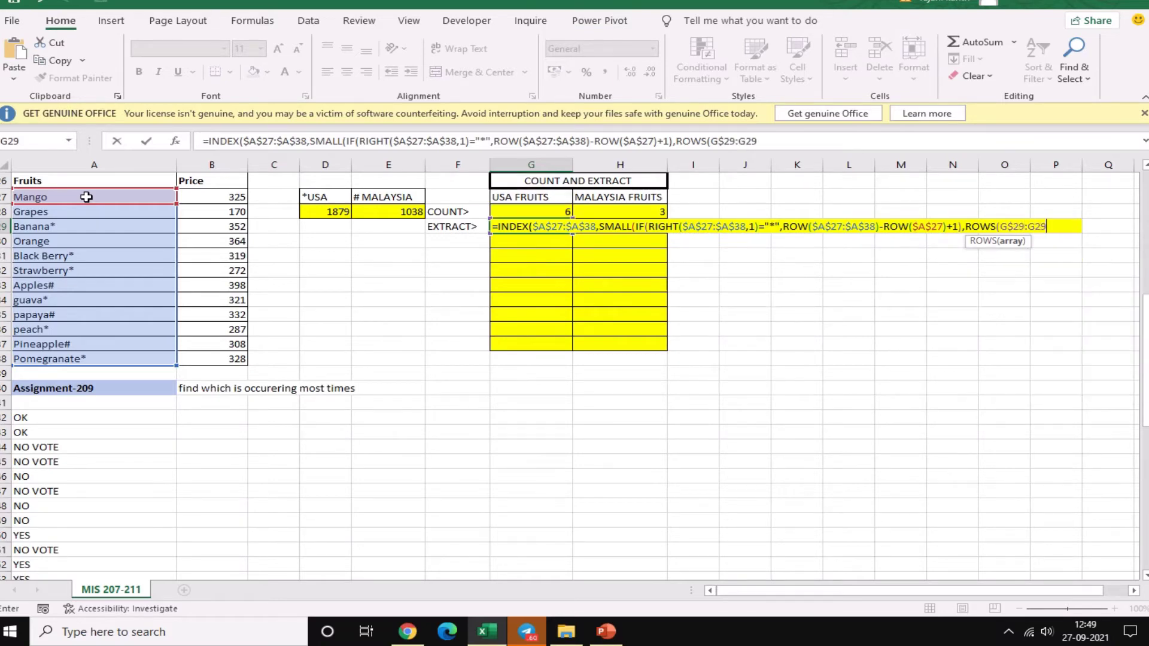
pyautogui.write(')))')
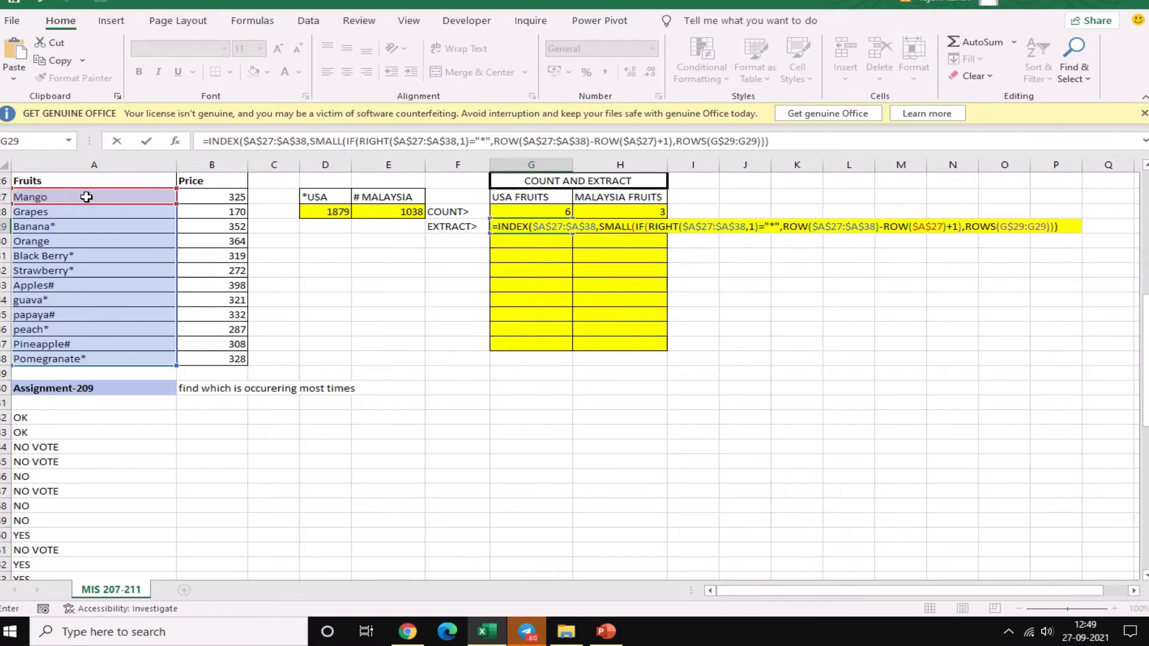
pyautogui.hotkey('ctrl', 'shift', 'Return')
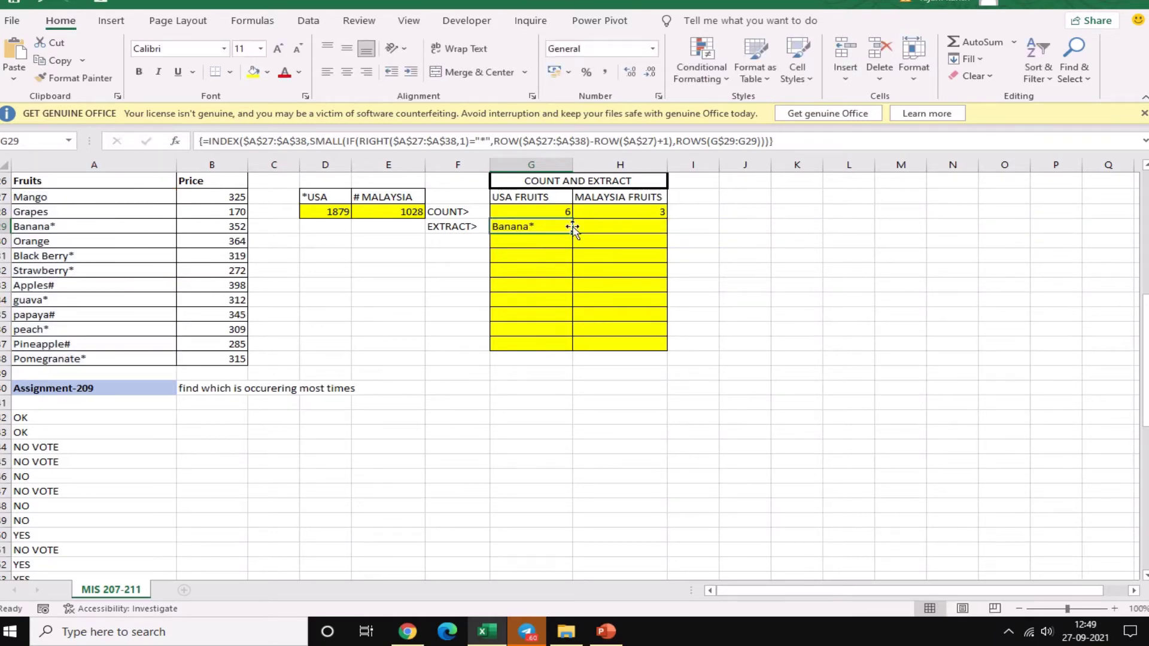
# Fill the G29 formula down to G37 and copy G29's formula text
pyautogui.moveTo(574, 234); pyautogui.dragTo(573, 353)
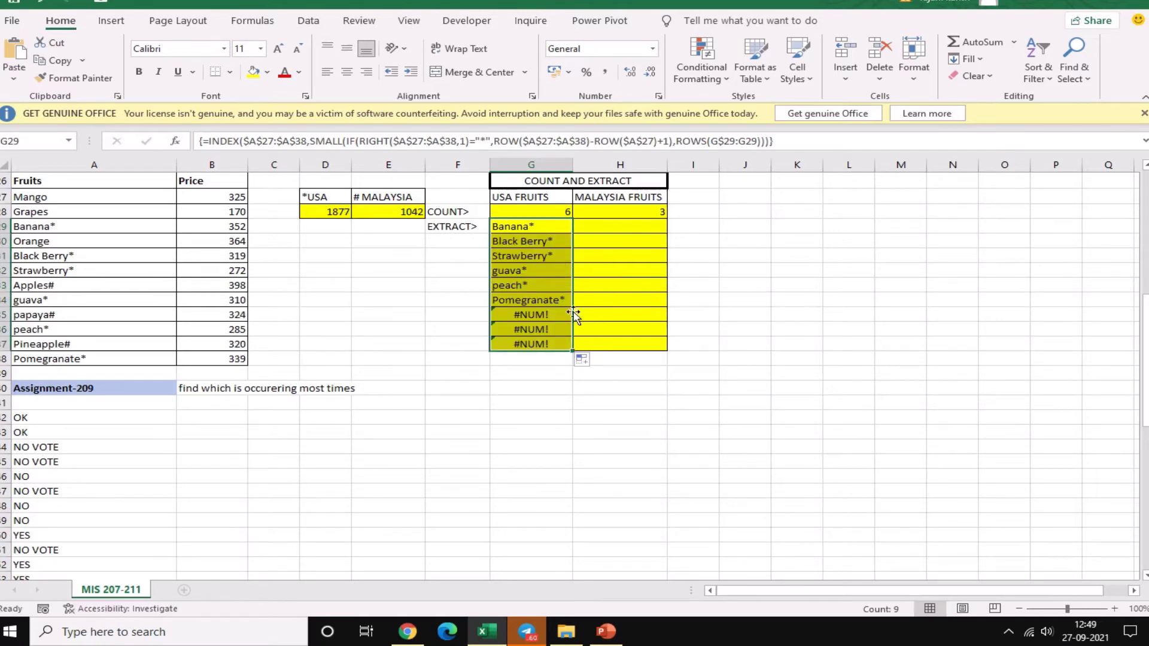
pyautogui.click(537, 228)
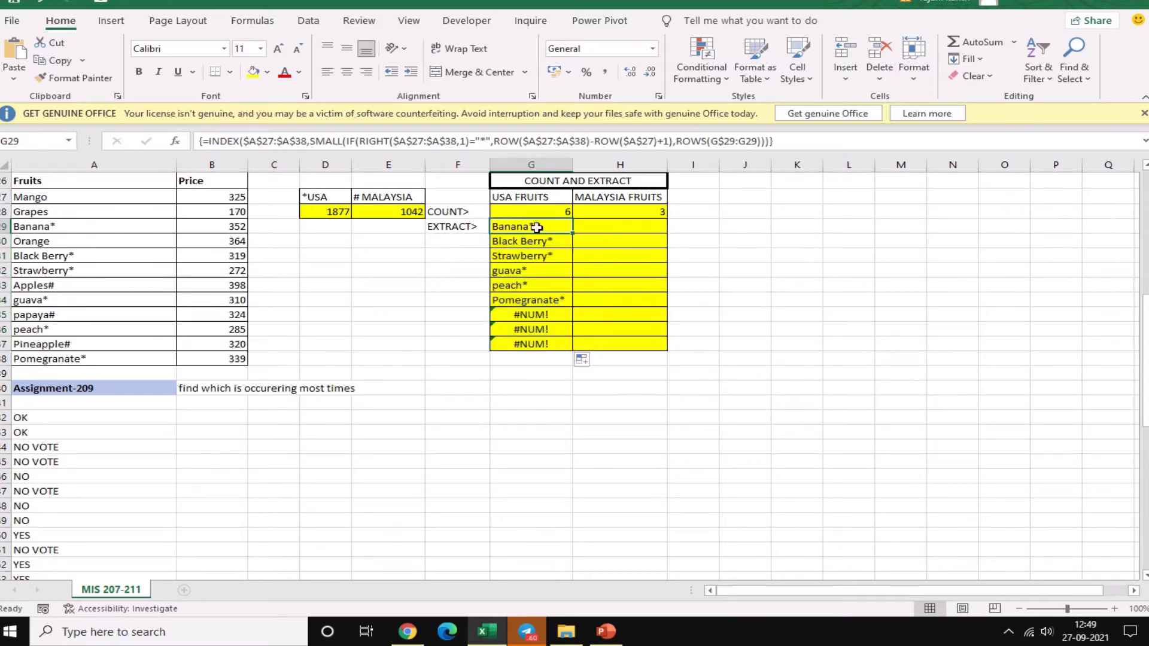
pyautogui.doubleClick(537, 227)
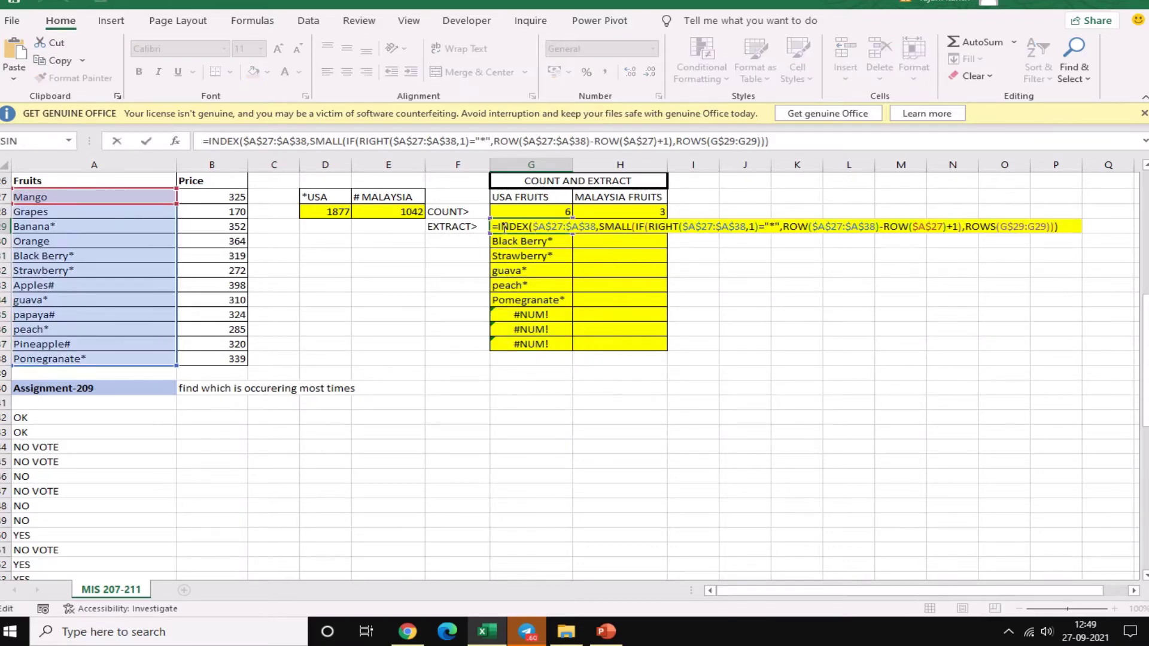
pyautogui.moveTo(493, 227); pyautogui.dragTo(1110, 222)
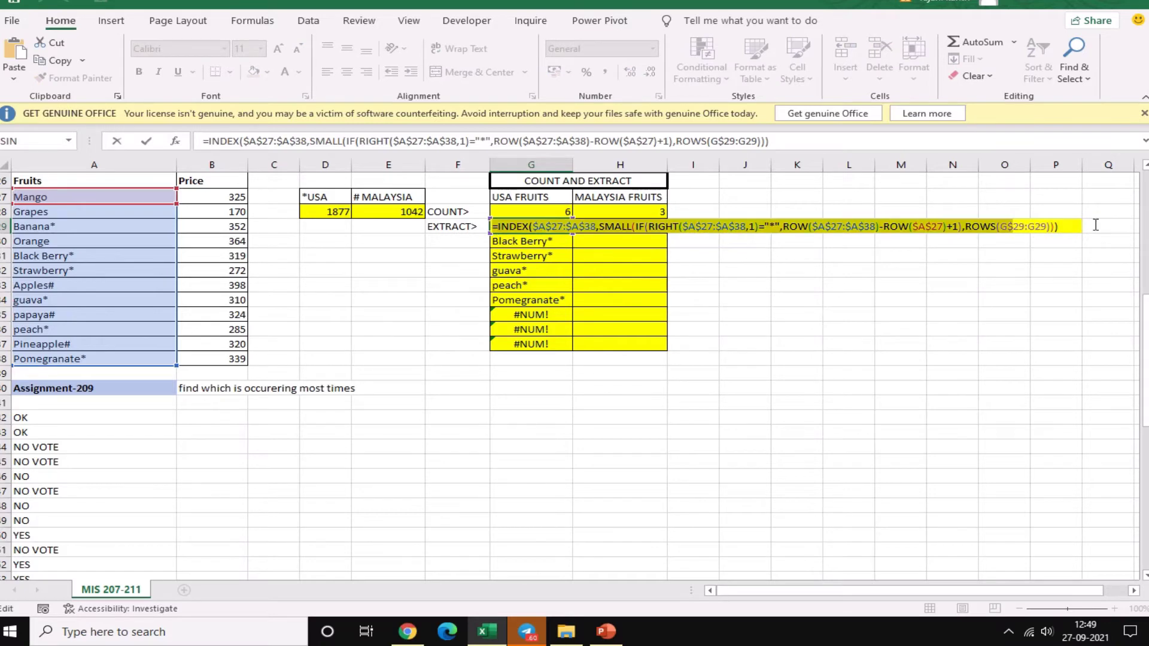
pyautogui.hotkey('ctrl', 'shift', 'Return')
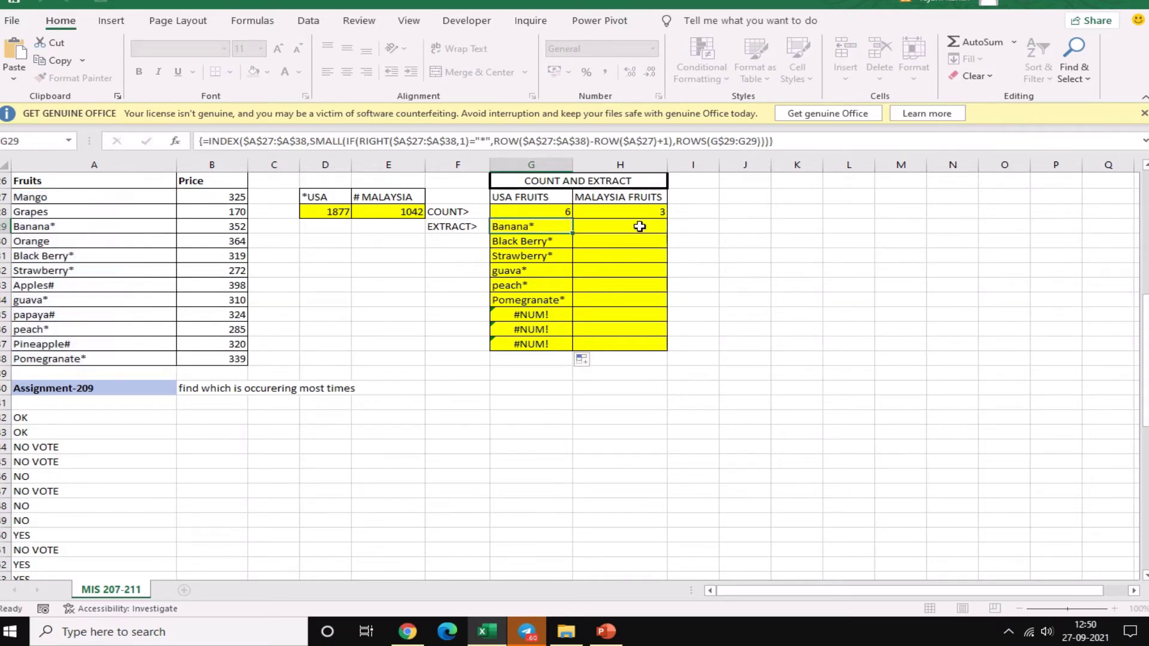
# Paste the formula into H29 with "#" as the criterion as an array formula, filled down to H37
pyautogui.doubleClick(640, 227)
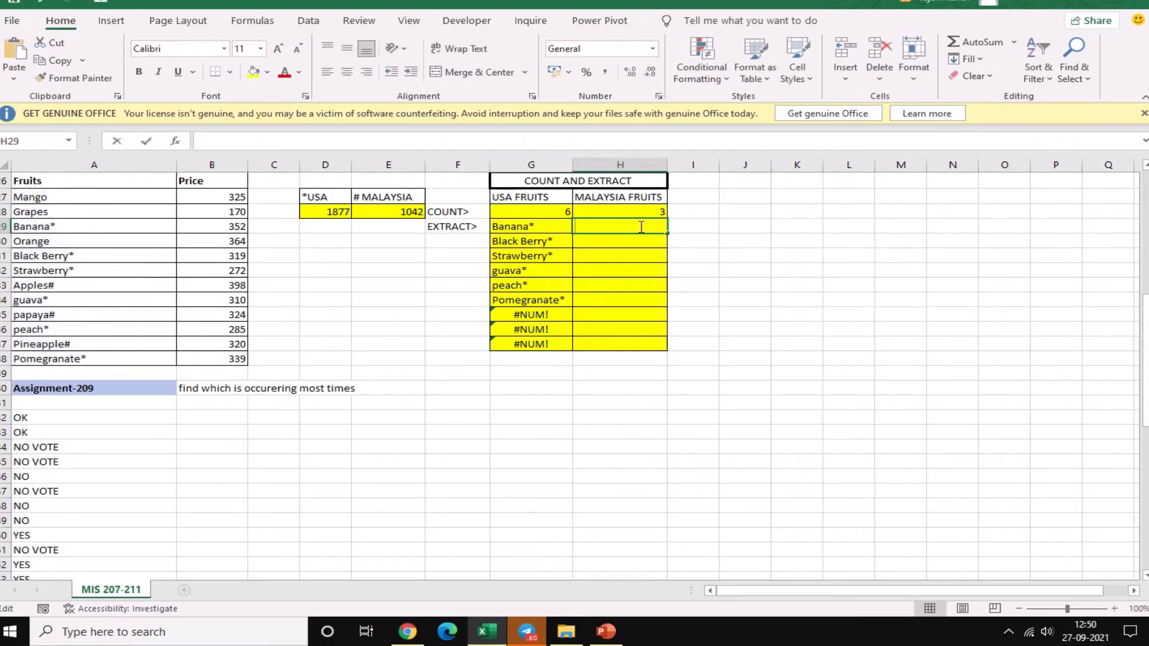
pyautogui.hotkey('ctrl', 'v')
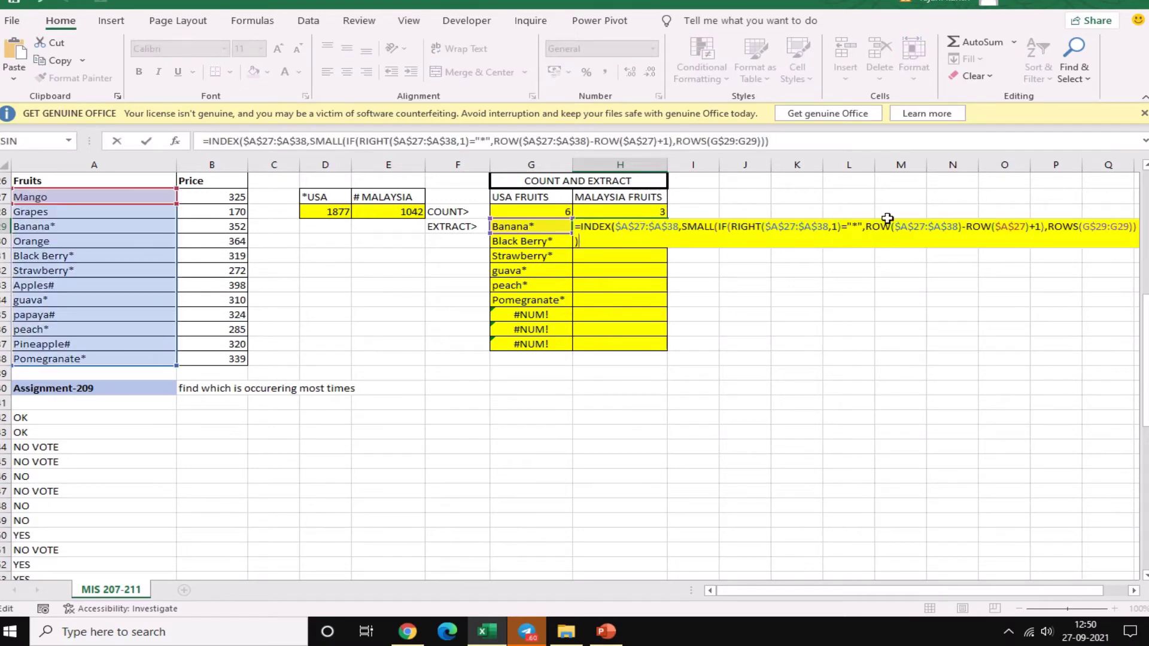
pyautogui.click(858, 227)
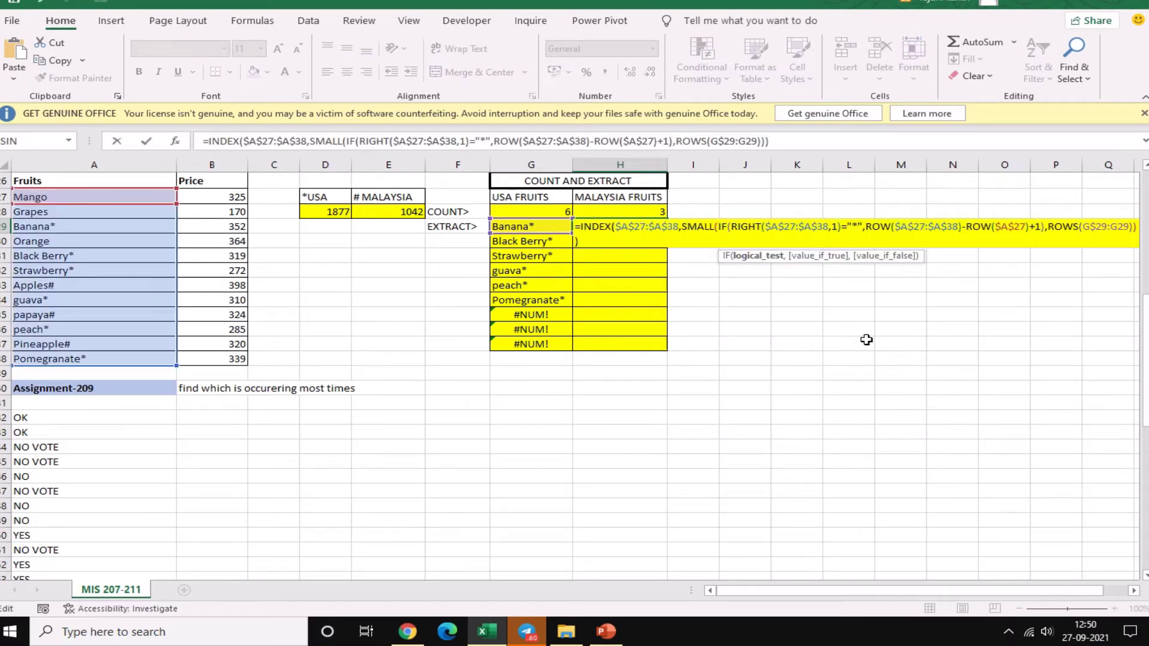
pyautogui.press('BackSpace')
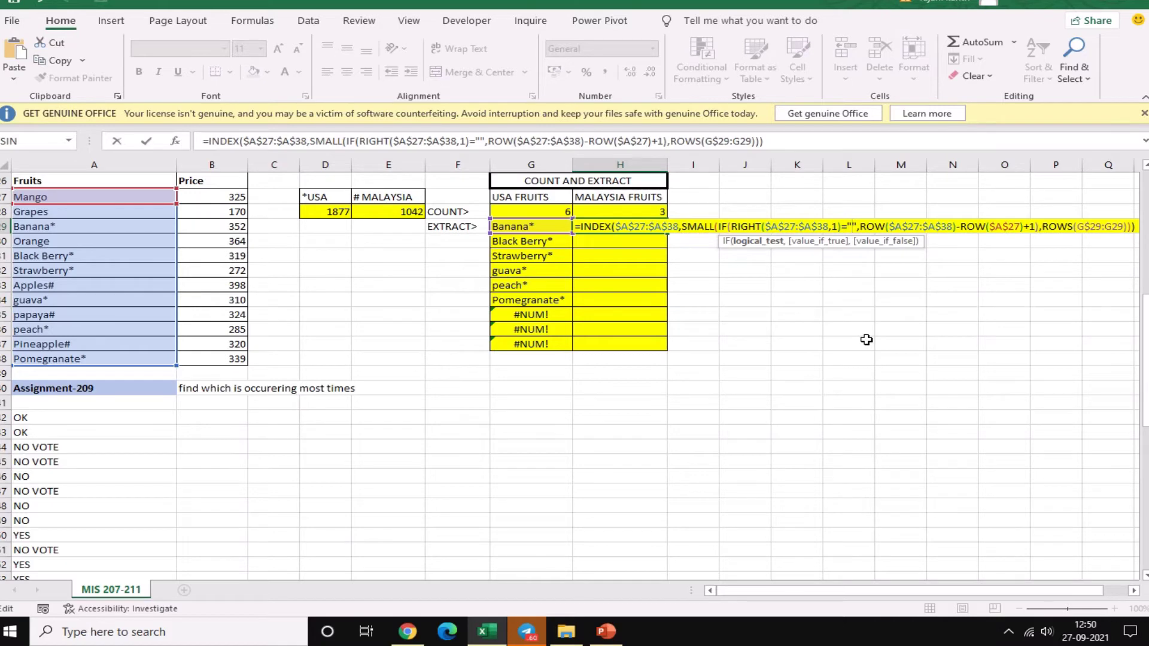
pyautogui.write('#')
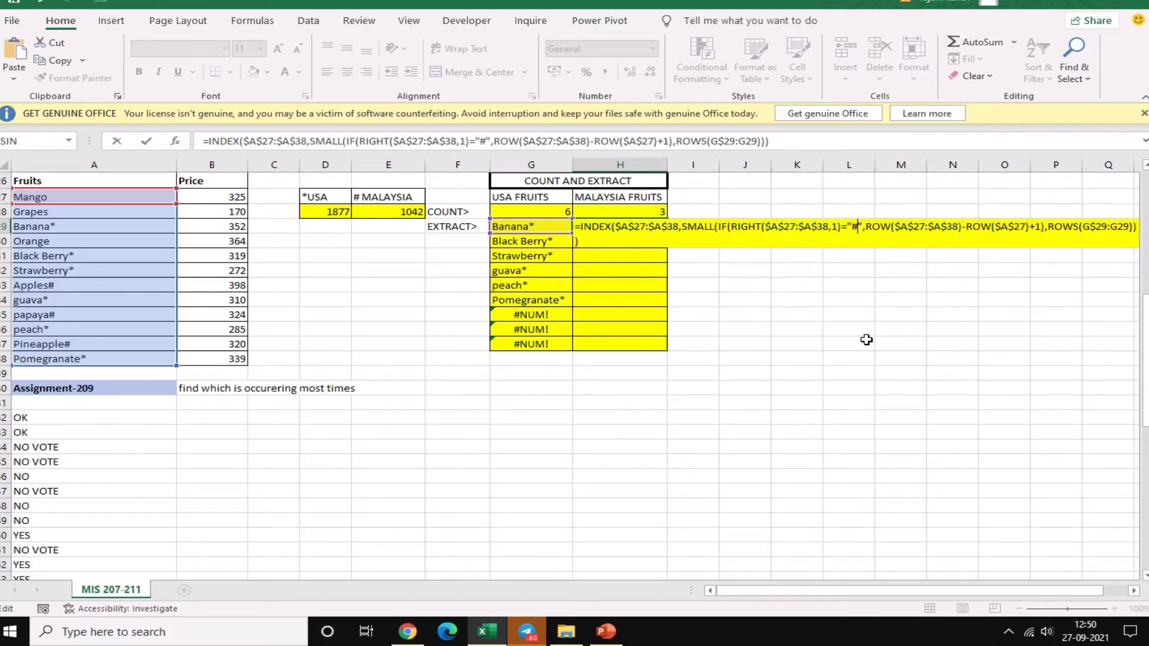
pyautogui.hotkey('ctrl', 'shift', 'Return')
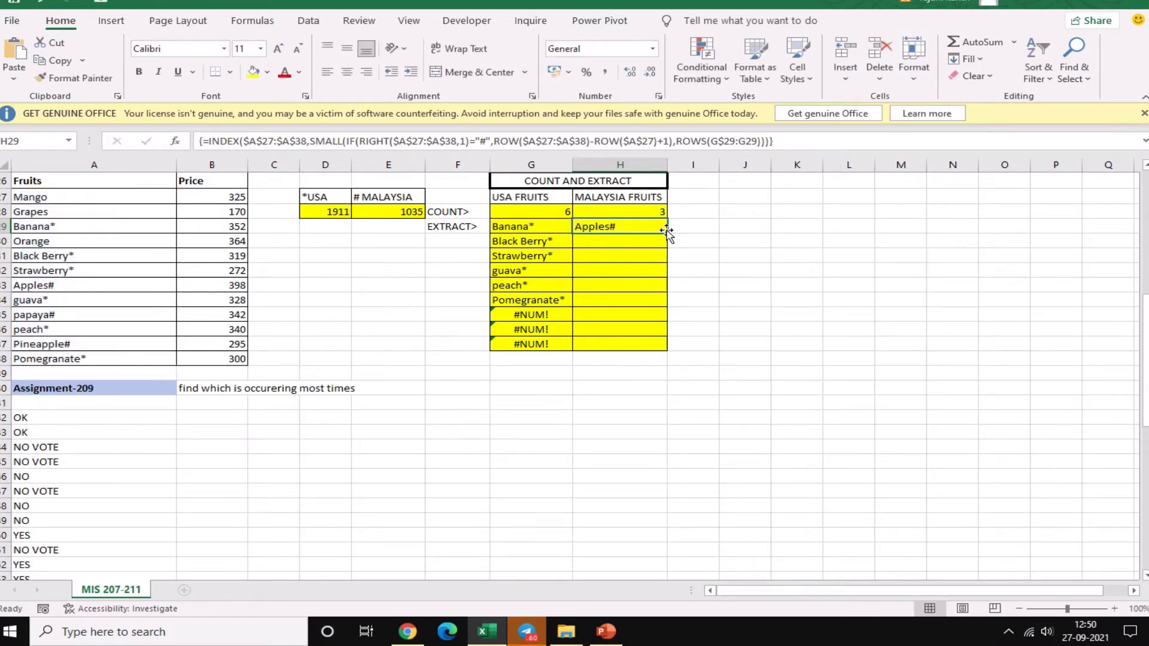
pyautogui.doubleClick(666, 235)
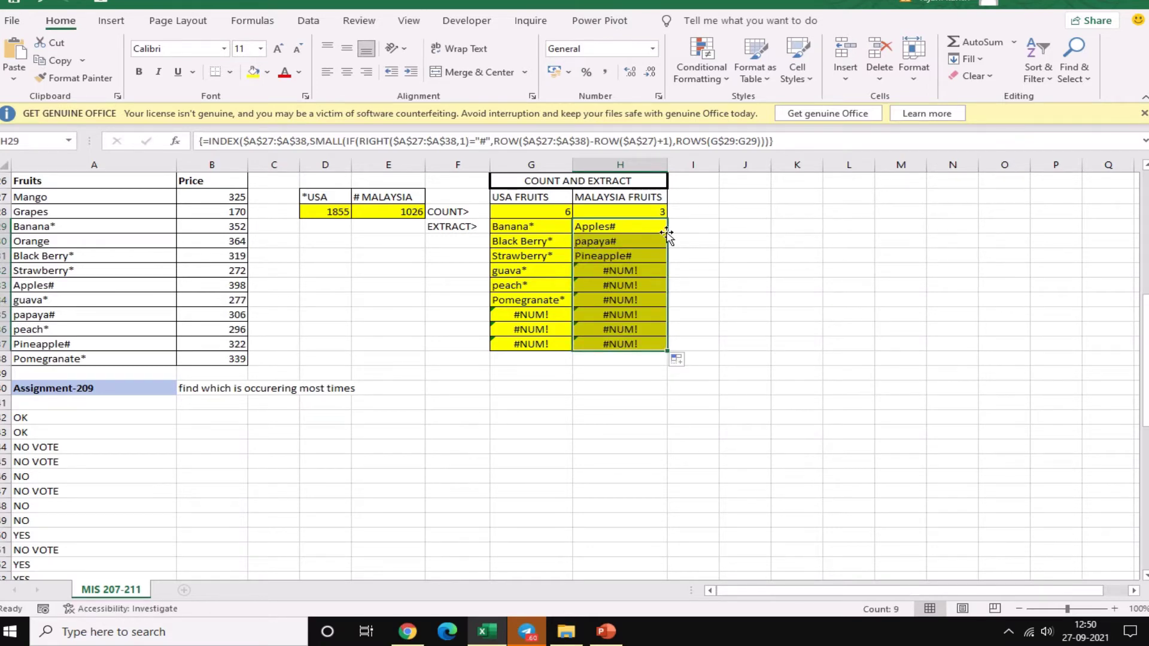
pyautogui.click(555, 228)
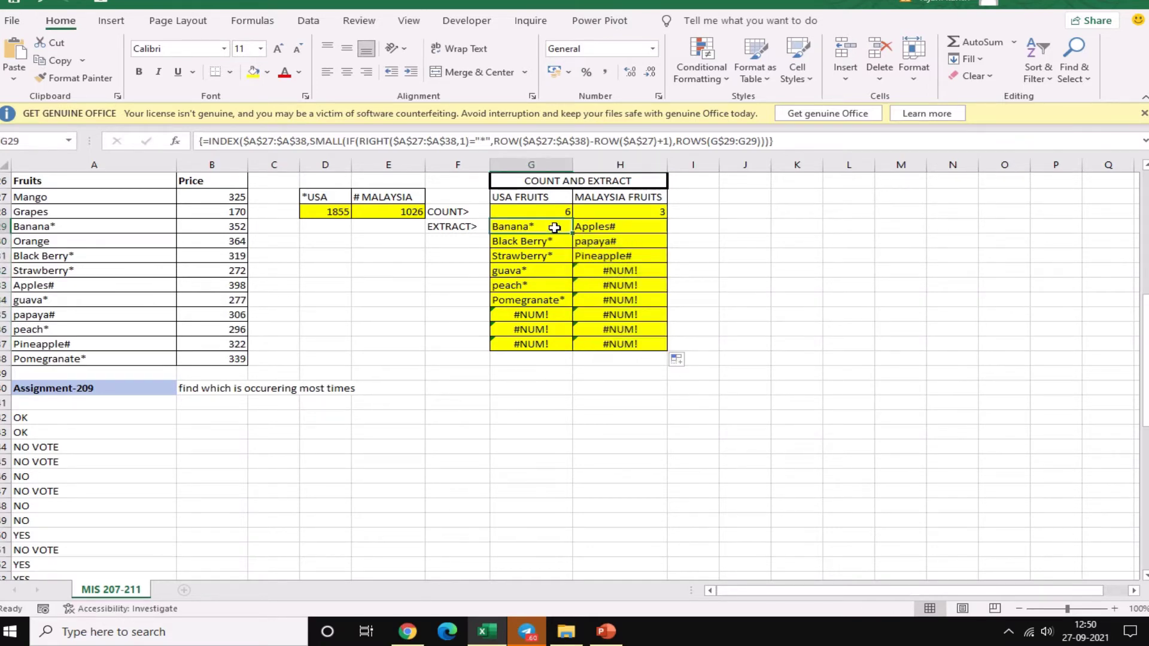
# Begin wrapping G29's formula in IF(ROWS(G$29:G29)> at its start
pyautogui.press('F2')
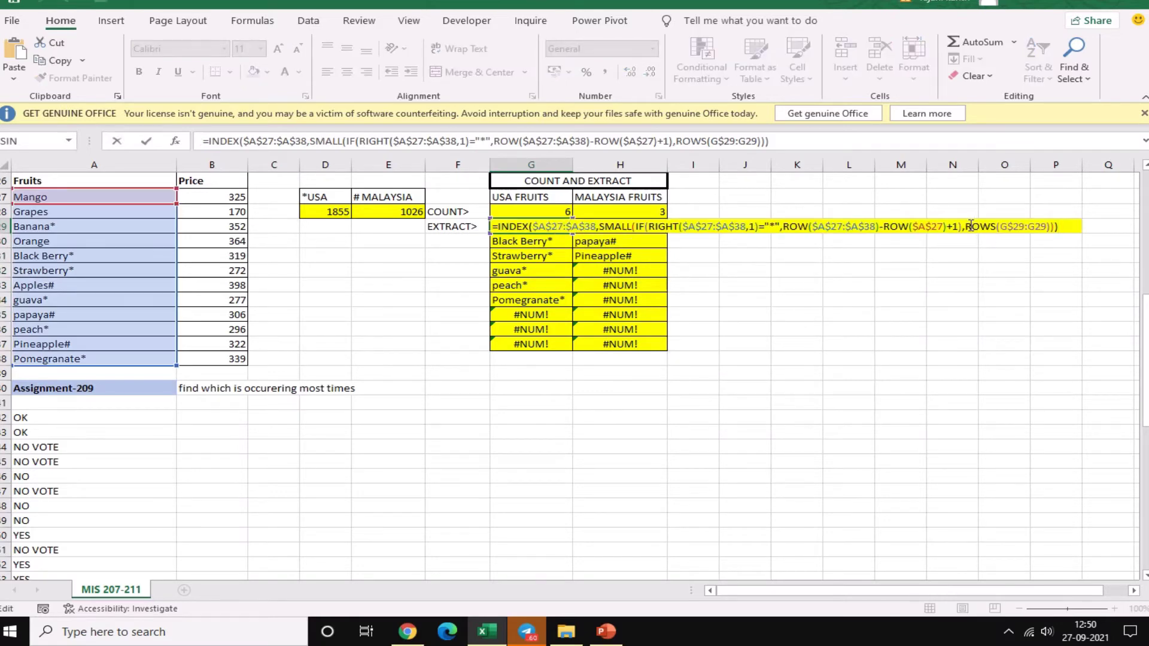
pyautogui.click(971, 226)
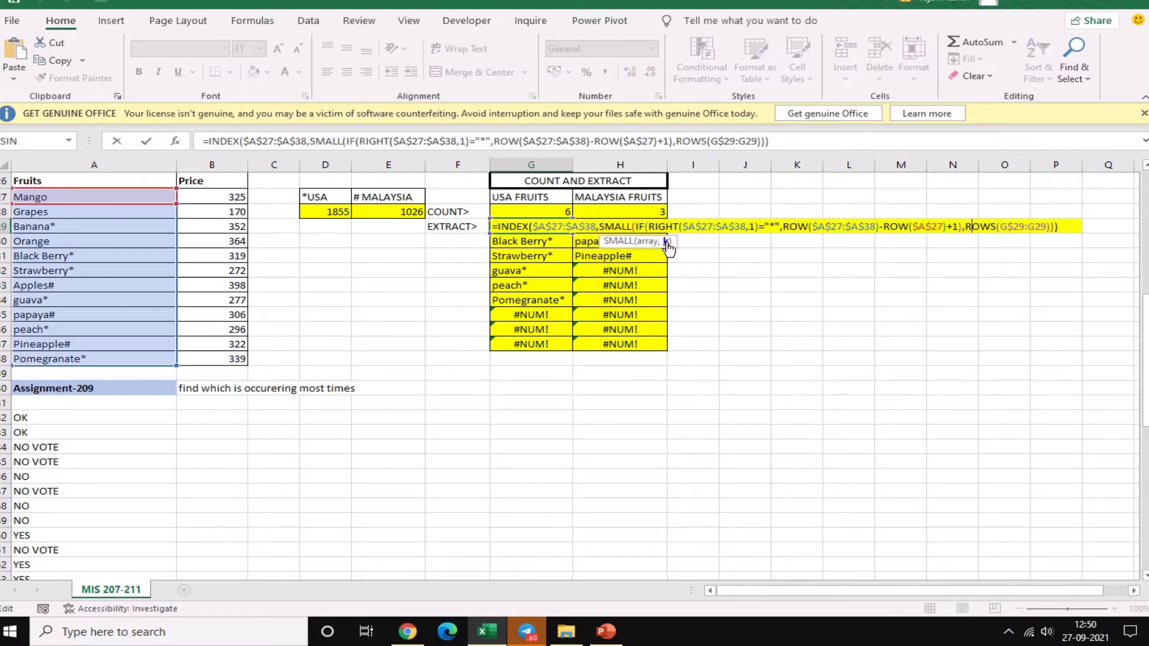
pyautogui.click(667, 243)
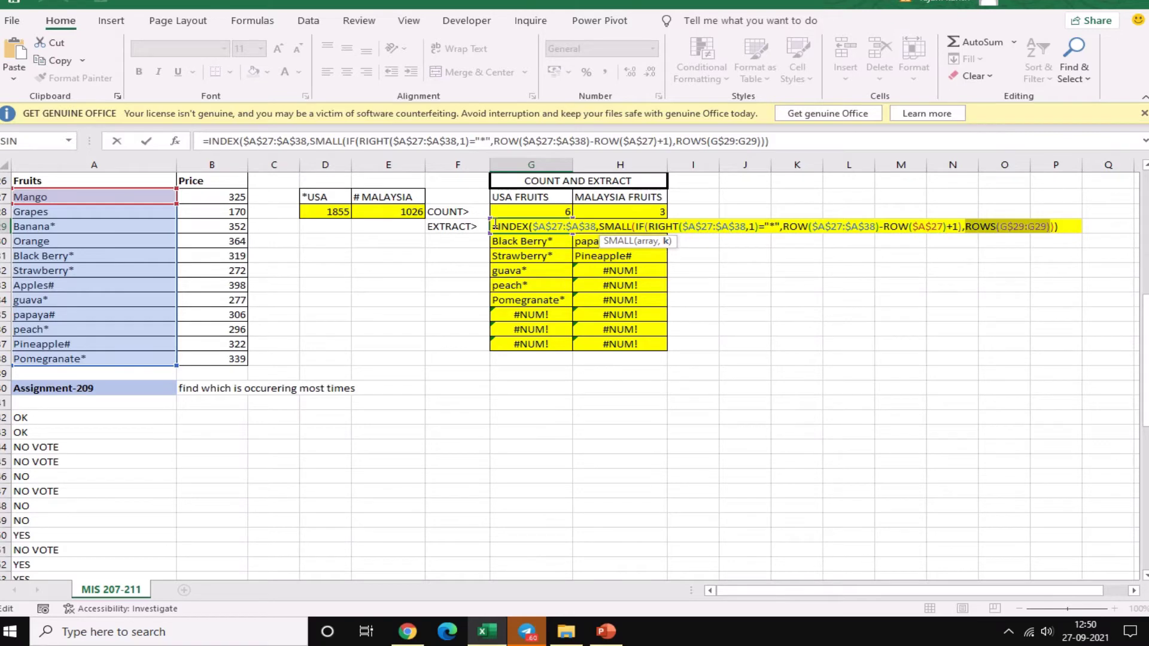
pyautogui.doubleClick(508, 226)
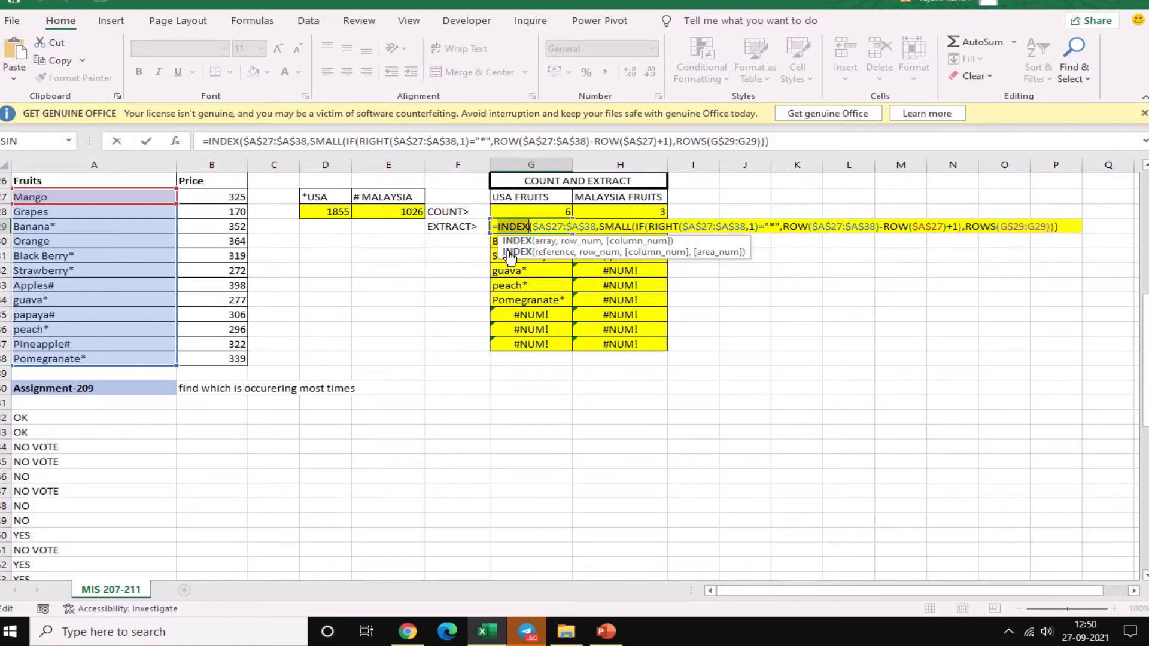
pyautogui.press('Left')
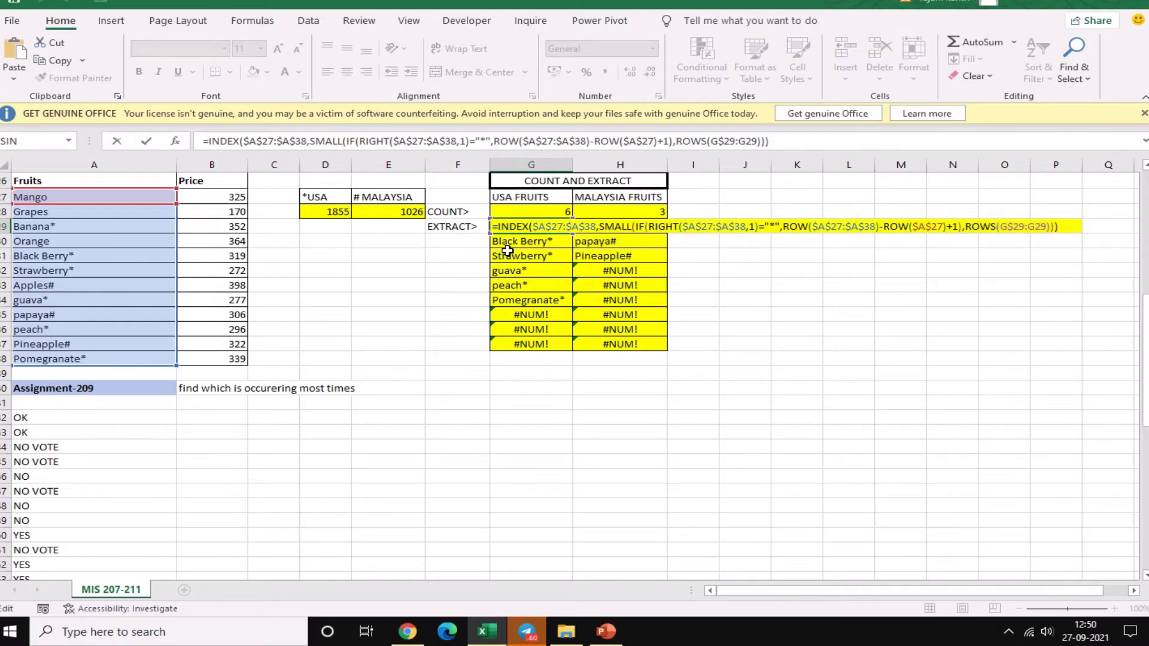
pyautogui.write('IF(')
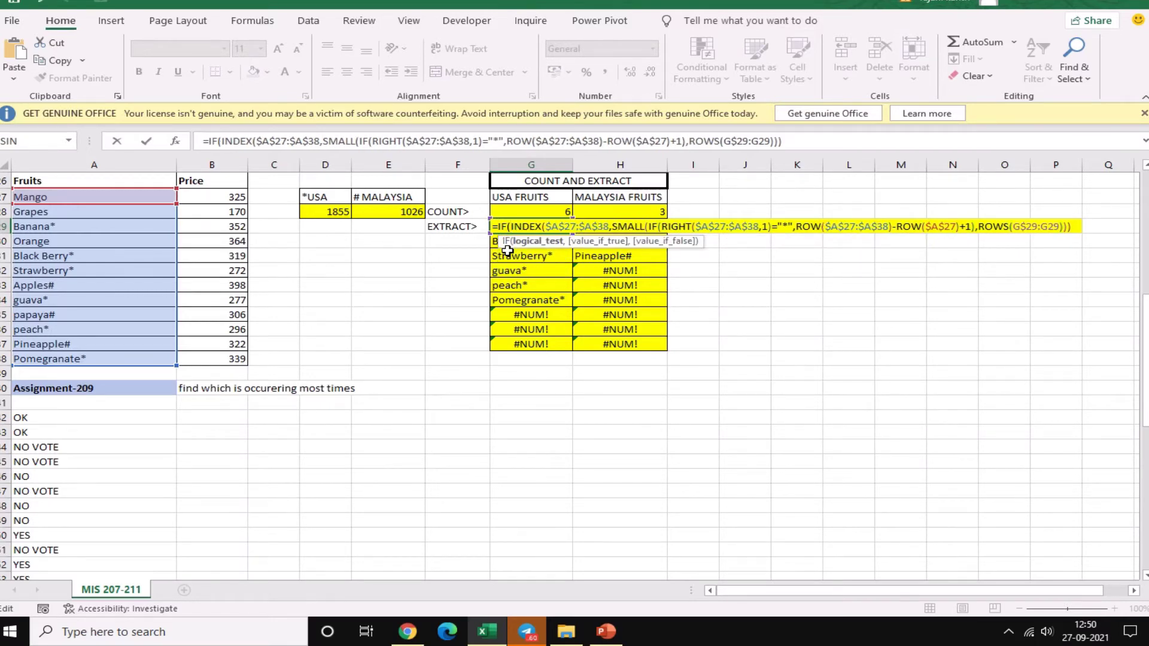
pyautogui.write('ROWS(G$29:G29)')
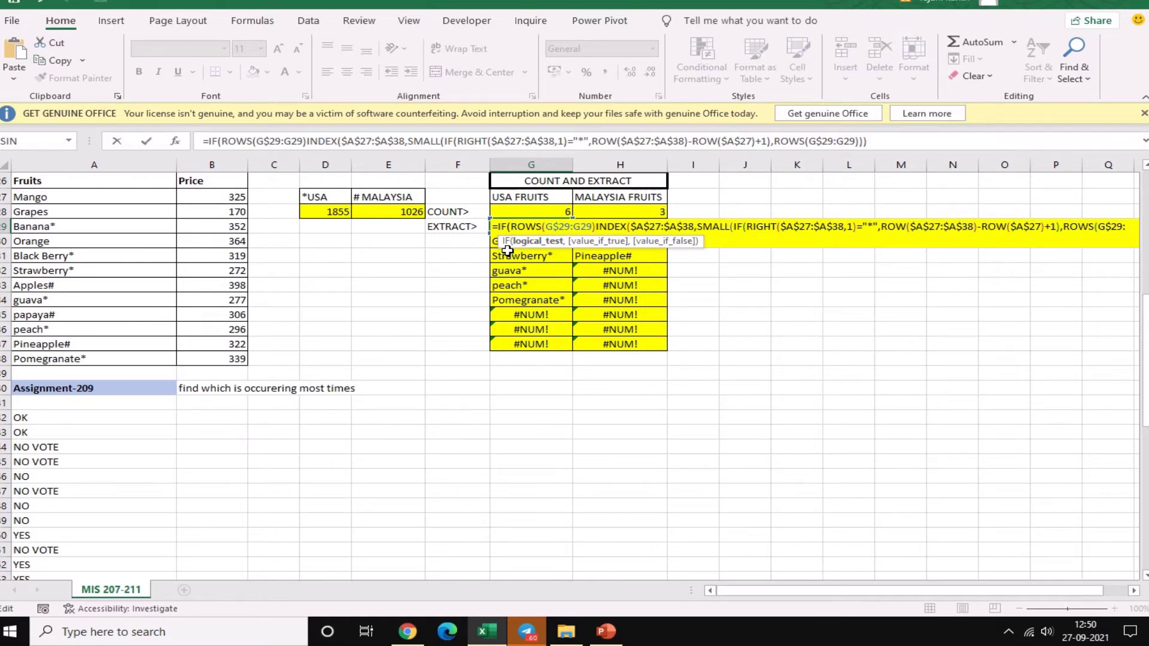
pyautogui.write('>')
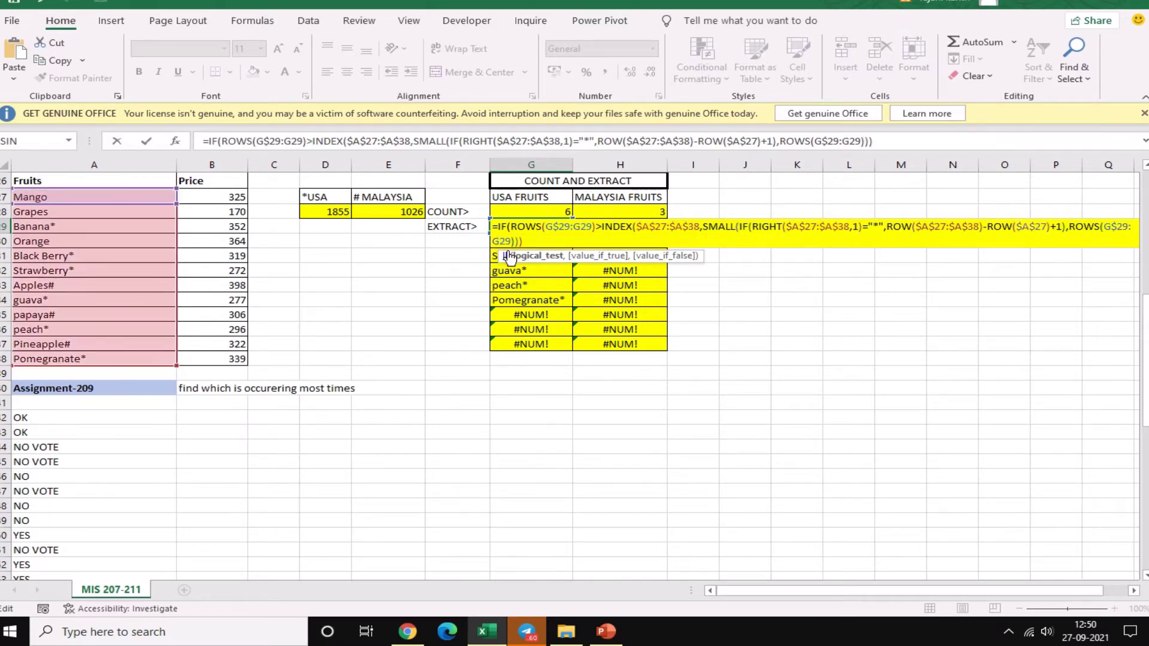
# Compare against $G$28, return "" when exceeded, and re-enter G29 as an array formula
pyautogui.press('F2')
pyautogui.press('Up')
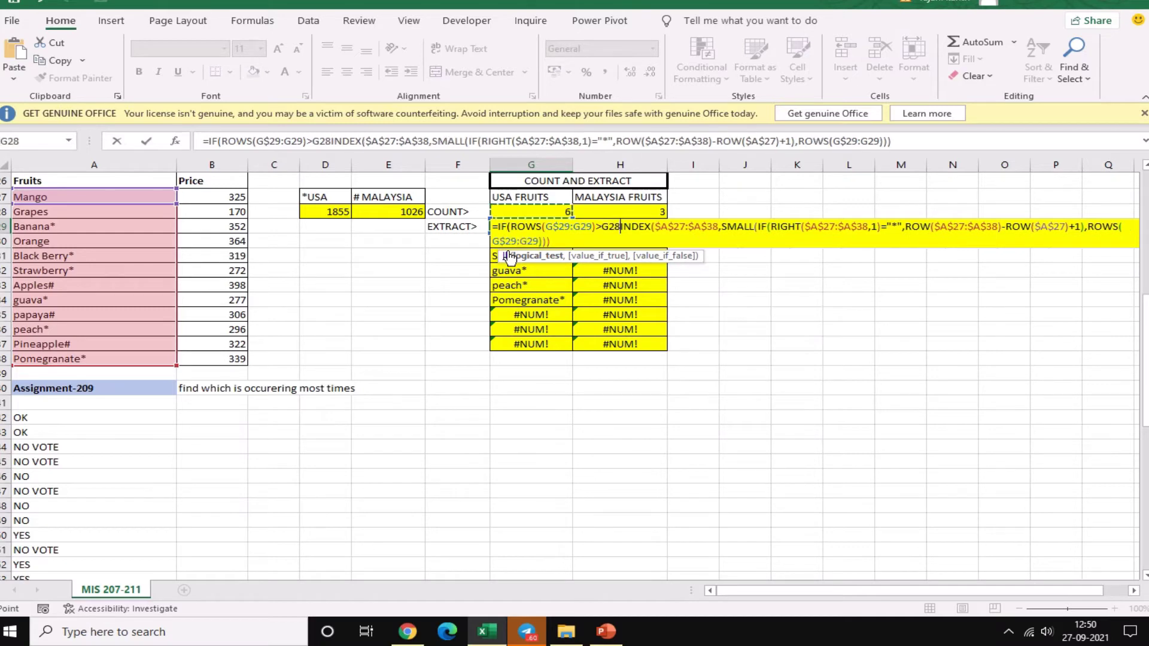
pyautogui.press('F4')
pyautogui.press('F4')
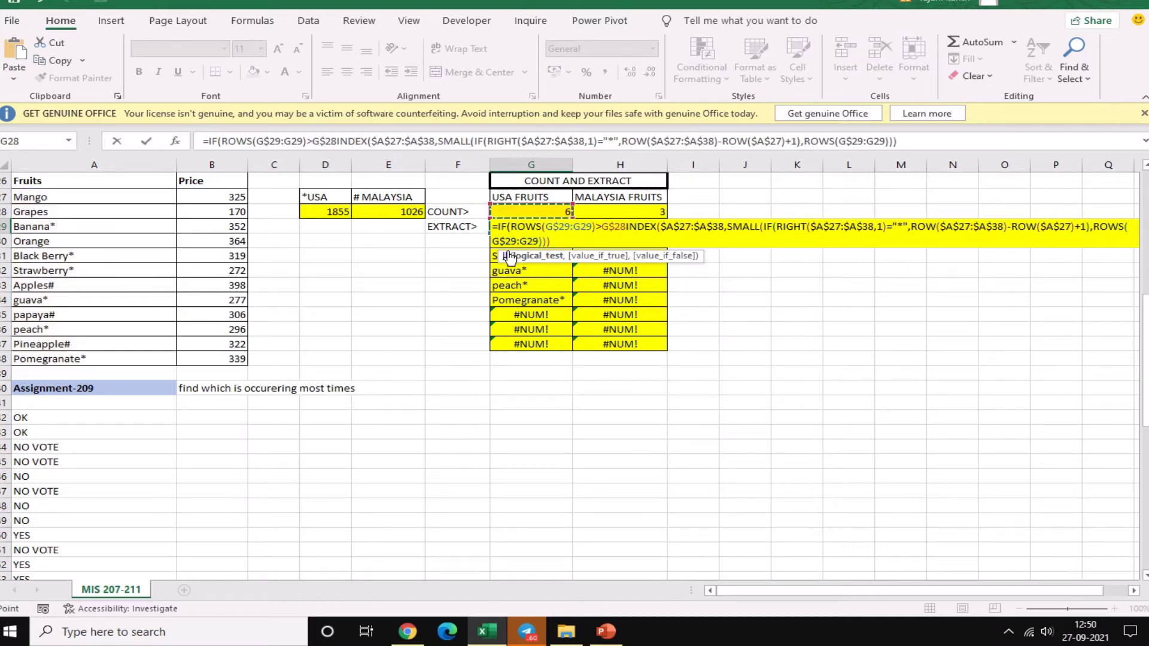
pyautogui.write(',""')
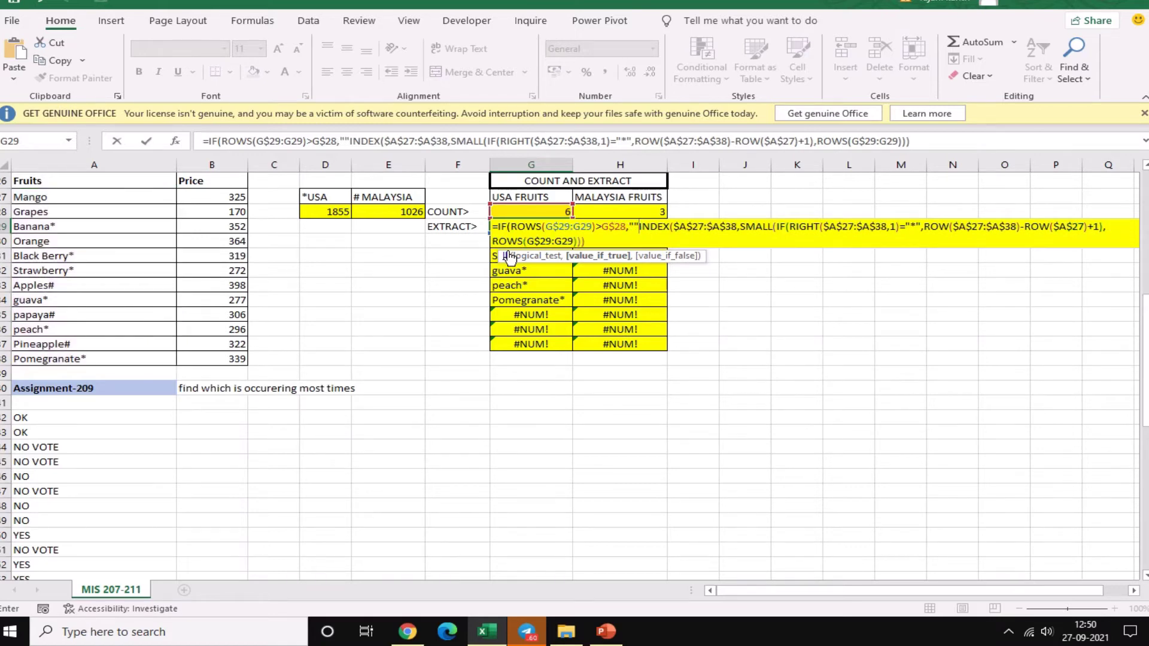
pyautogui.press('BackSpace')
pyautogui.press('BackSpace')
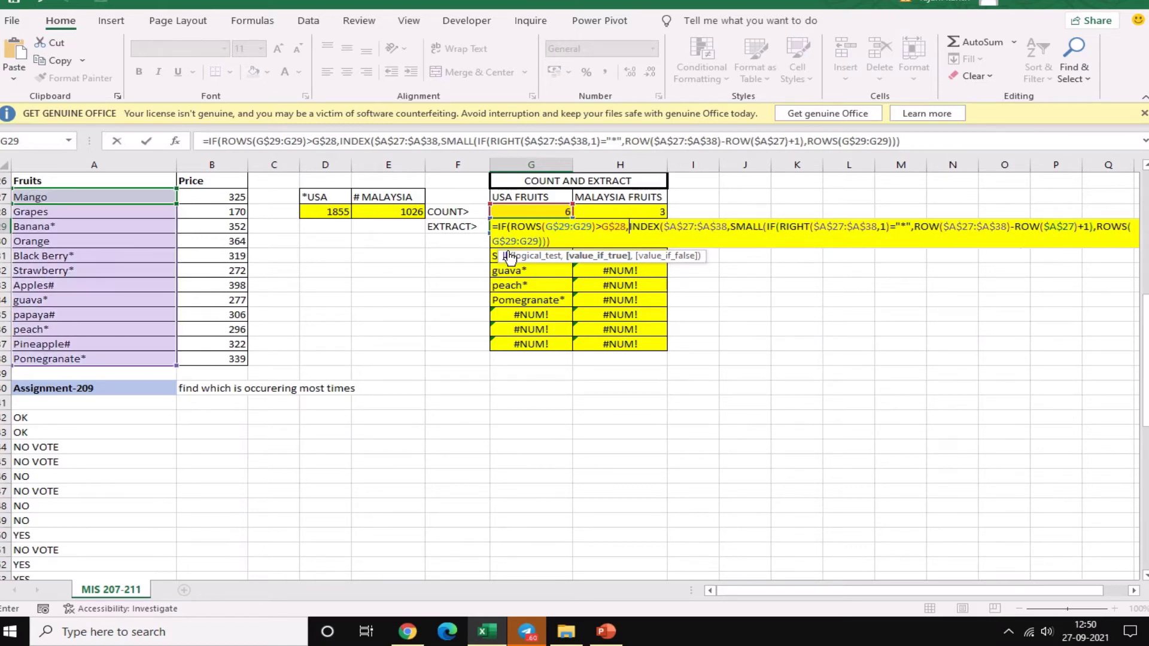
pyautogui.click(617, 228)
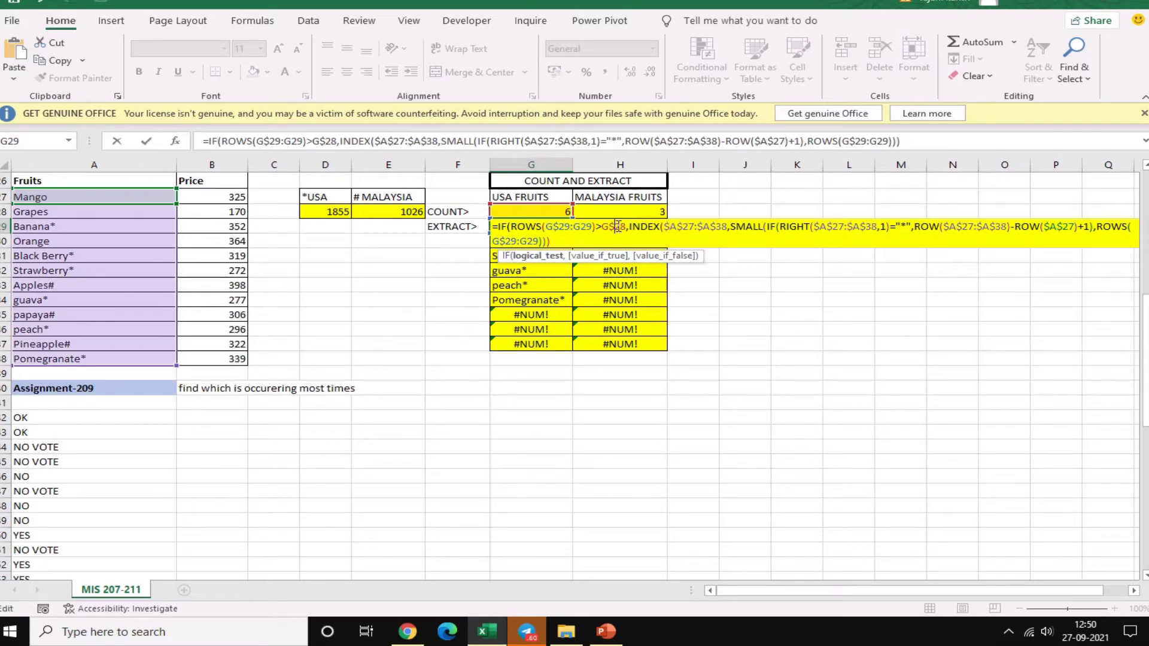
pyautogui.press('F4')
pyautogui.press('F4')
pyautogui.press('F4')
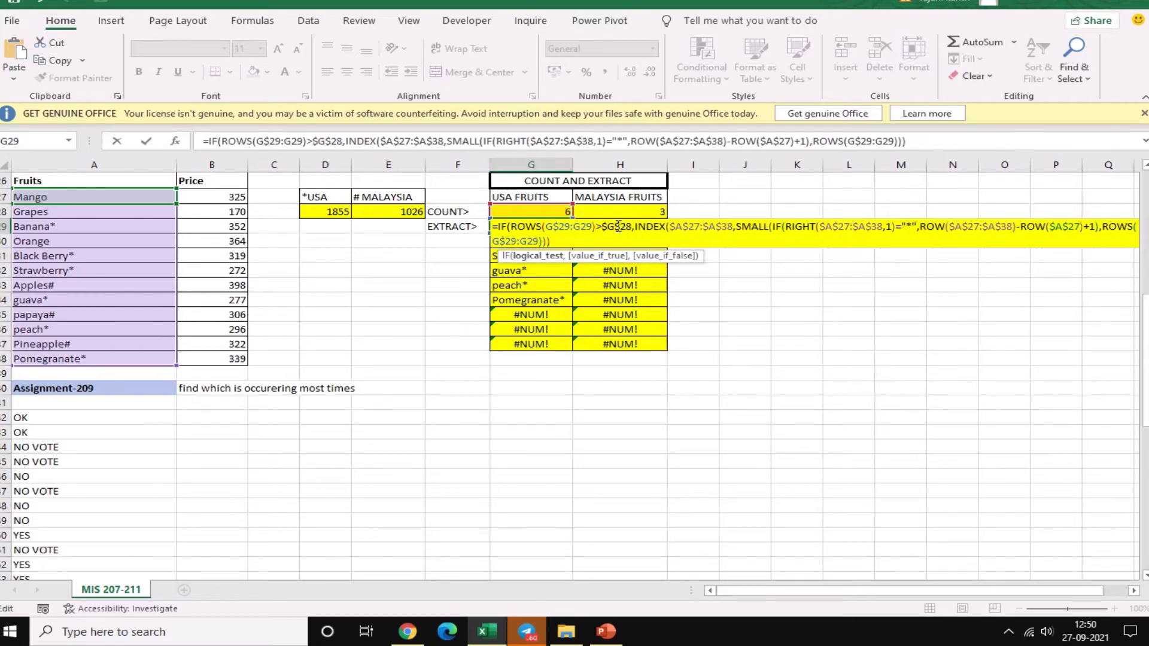
pyautogui.click(636, 228)
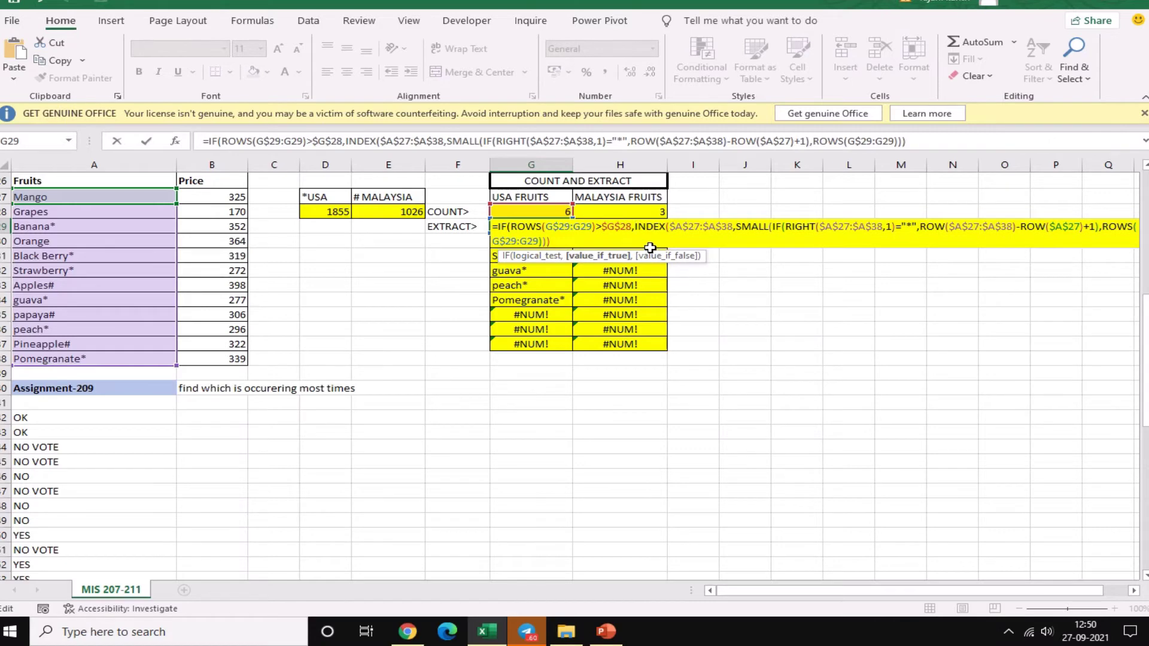
pyautogui.write('"",')
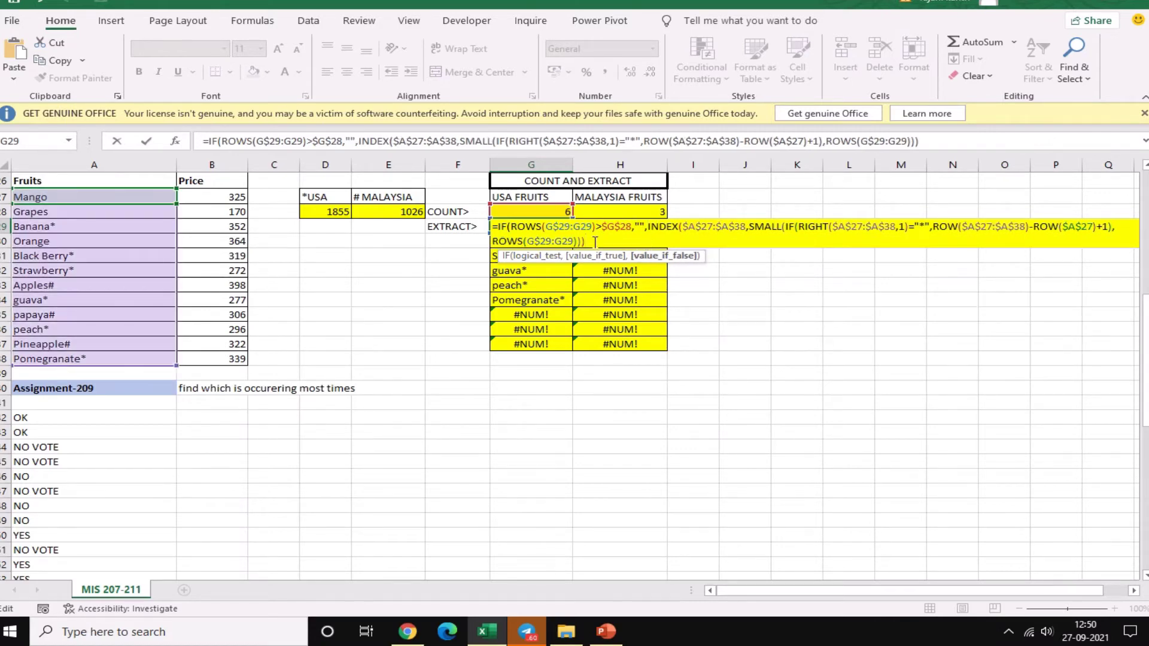
pyautogui.hotkey('ctrl', 'shift', 'Return')
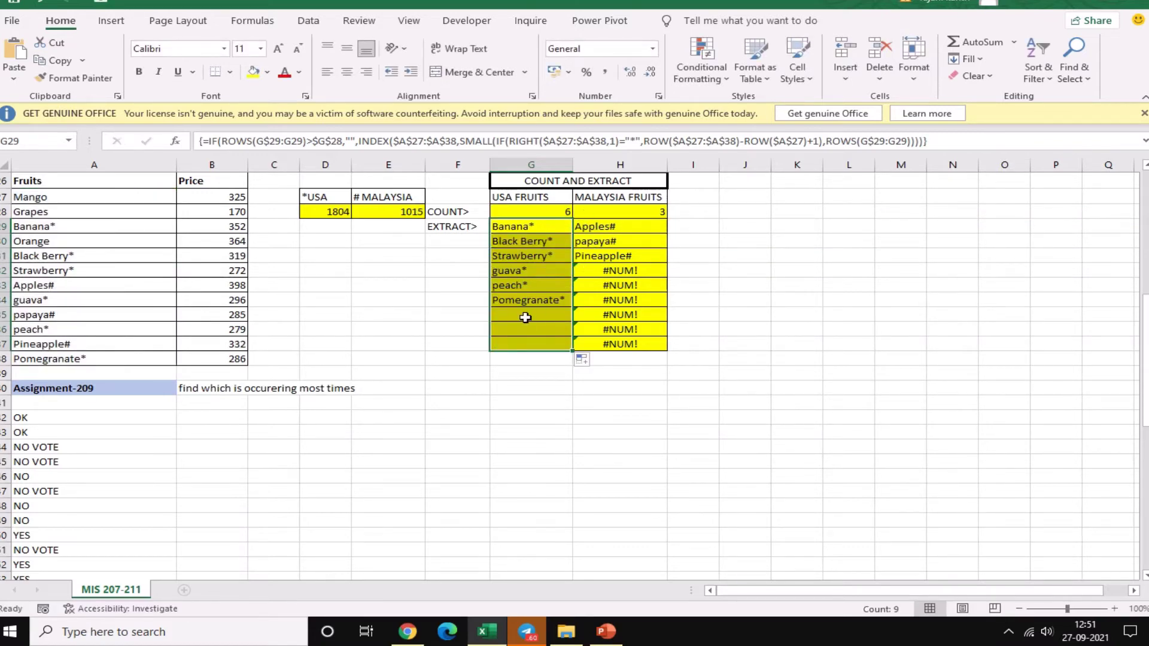
# Begin wrapping H29's formula in IF(ROWS(G$29:G29)> at its start
pyautogui.click(641, 229)
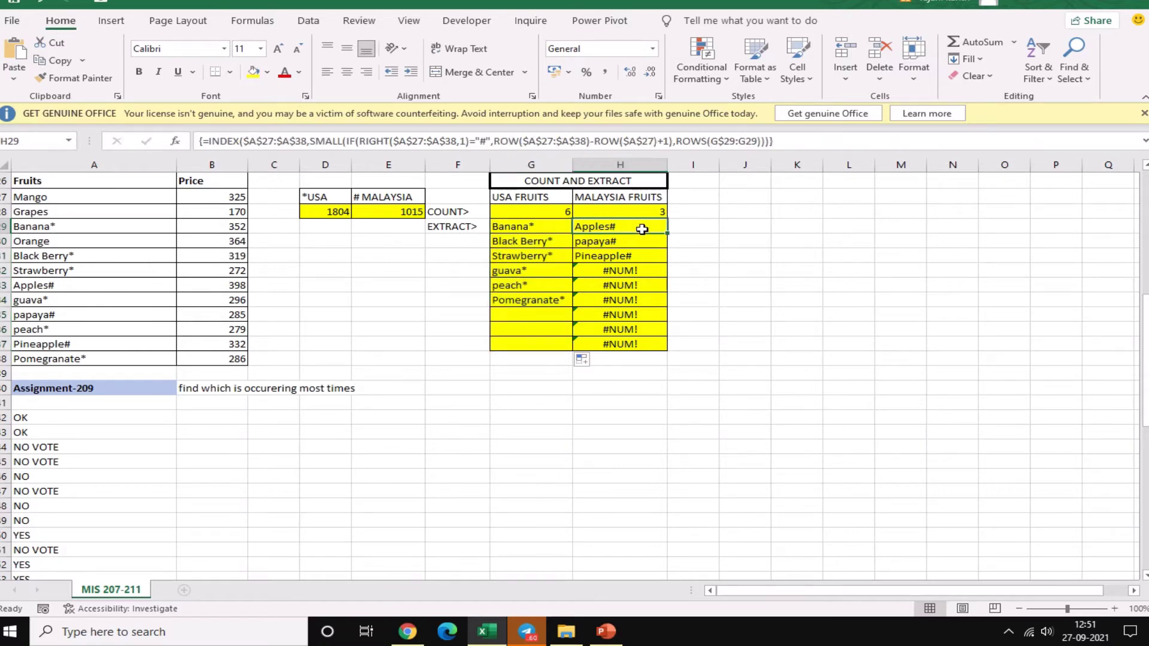
pyautogui.doubleClick(642, 229)
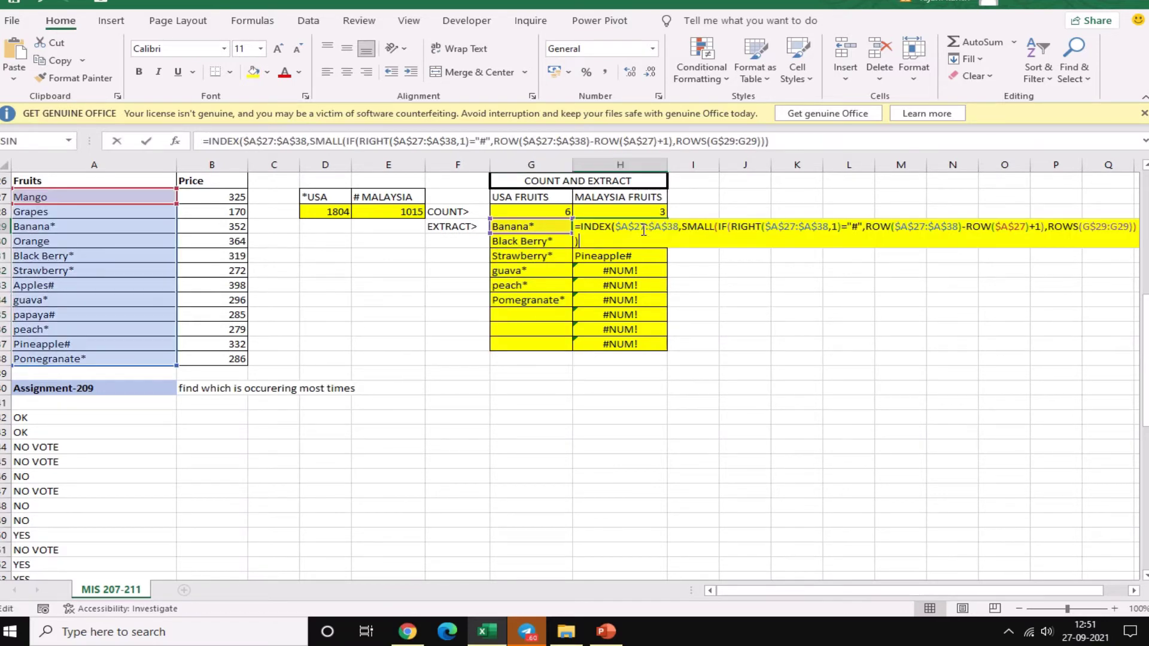
pyautogui.click(1050, 228)
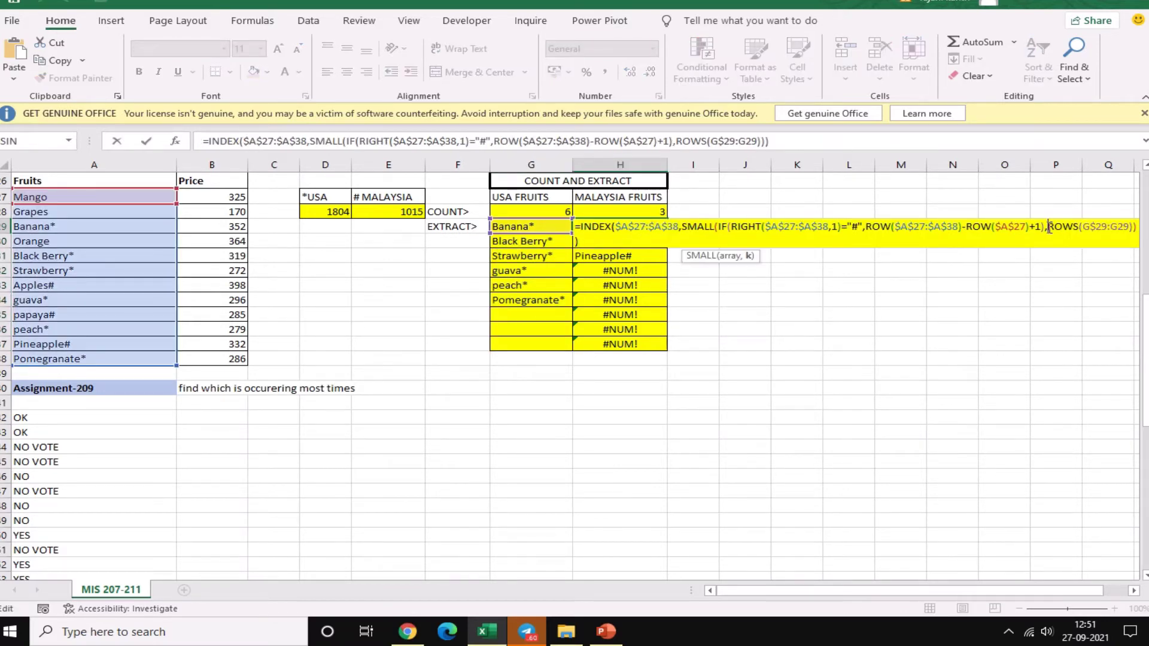
pyautogui.click(750, 256)
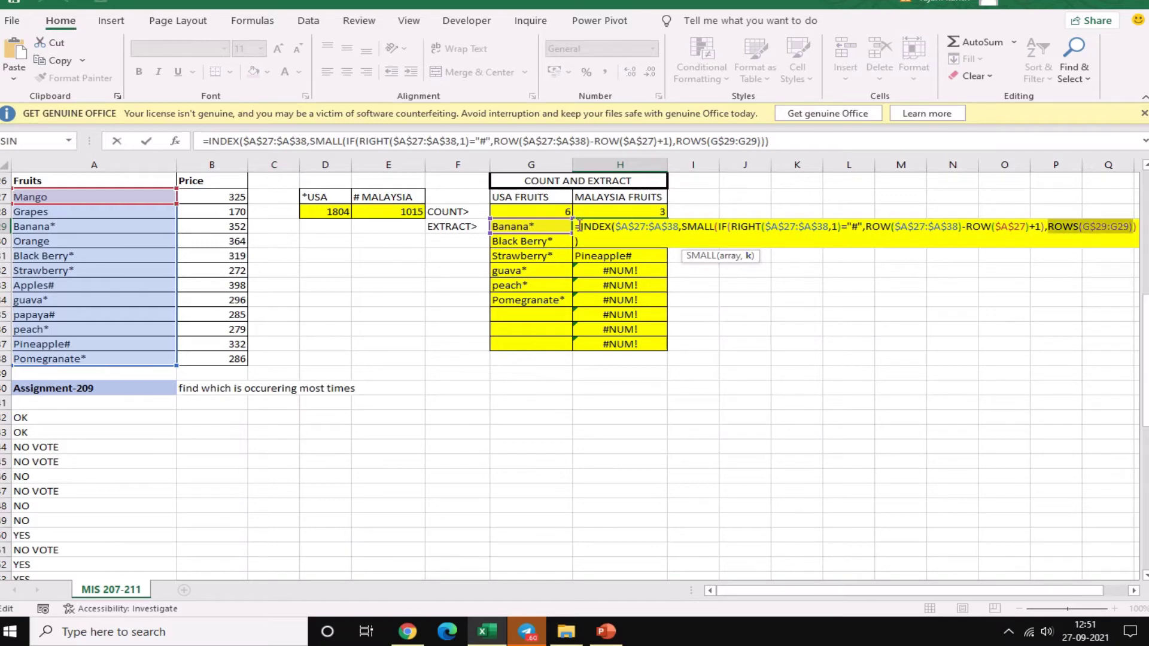
pyautogui.click(579, 227)
pyautogui.write('IF')
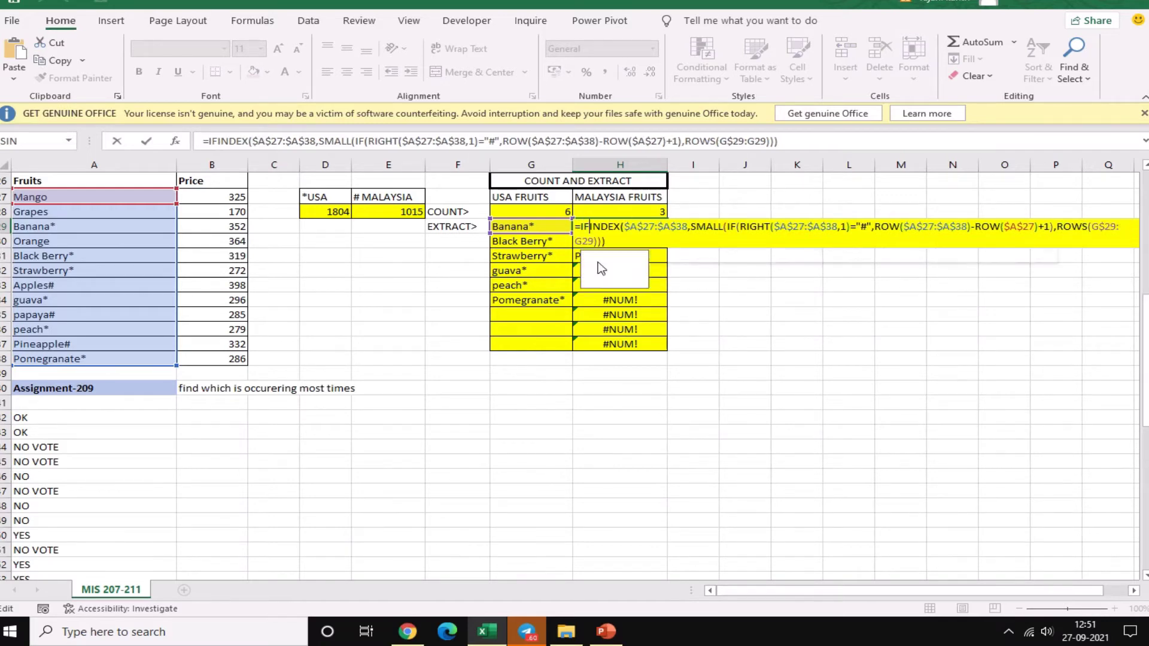
pyautogui.write('(')
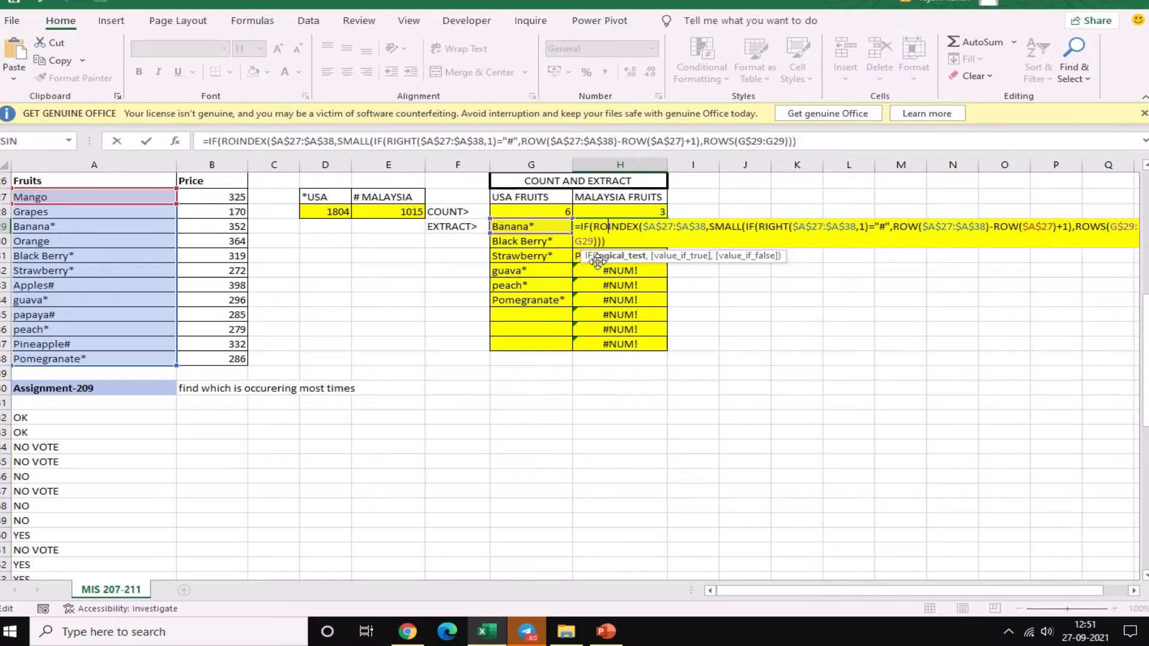
pyautogui.write('ROWS(G$29:G29)')
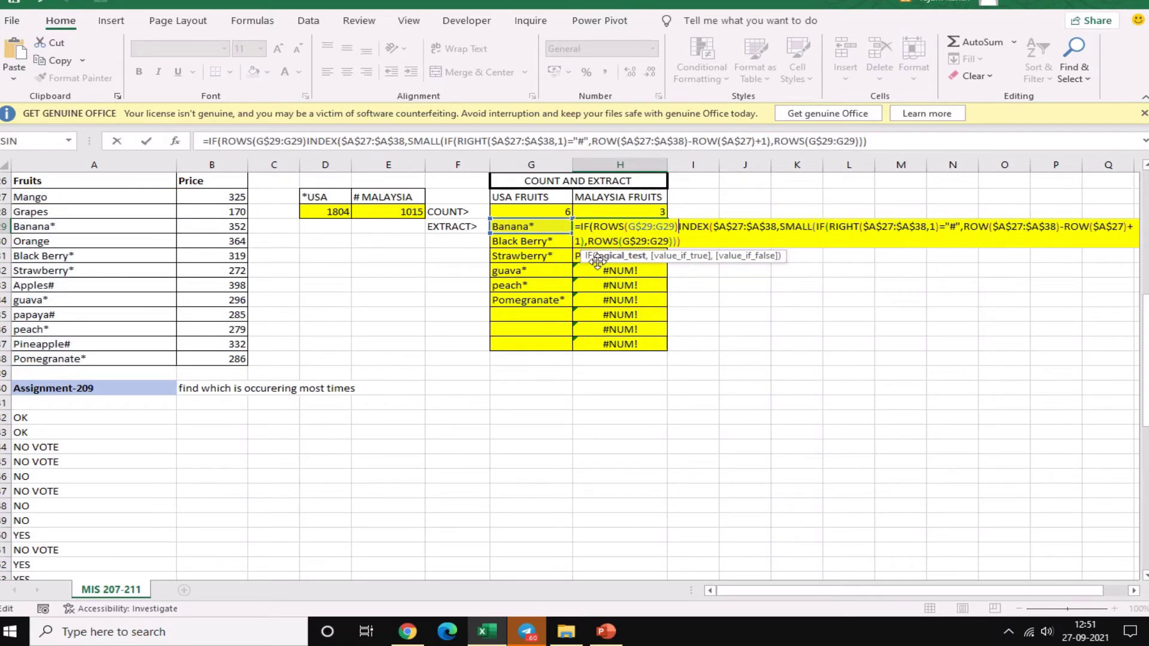
pyautogui.write('>')
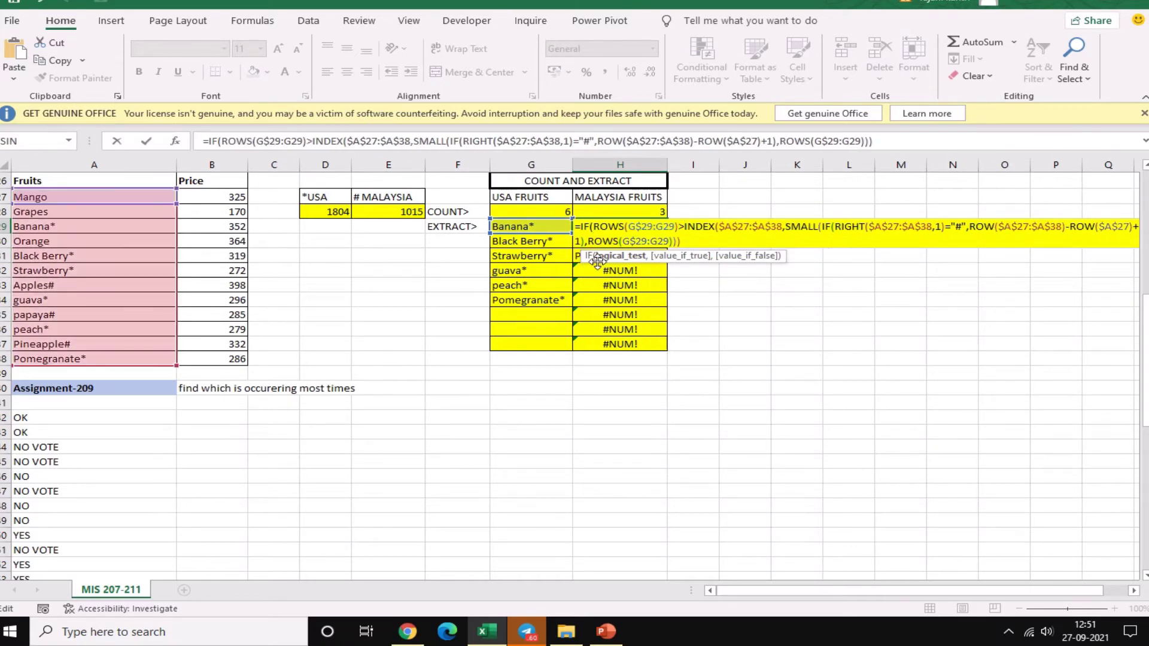
# Compare against $H$28 returning "", enter as array formula, and fill down to H37
pyautogui.click(629, 216)
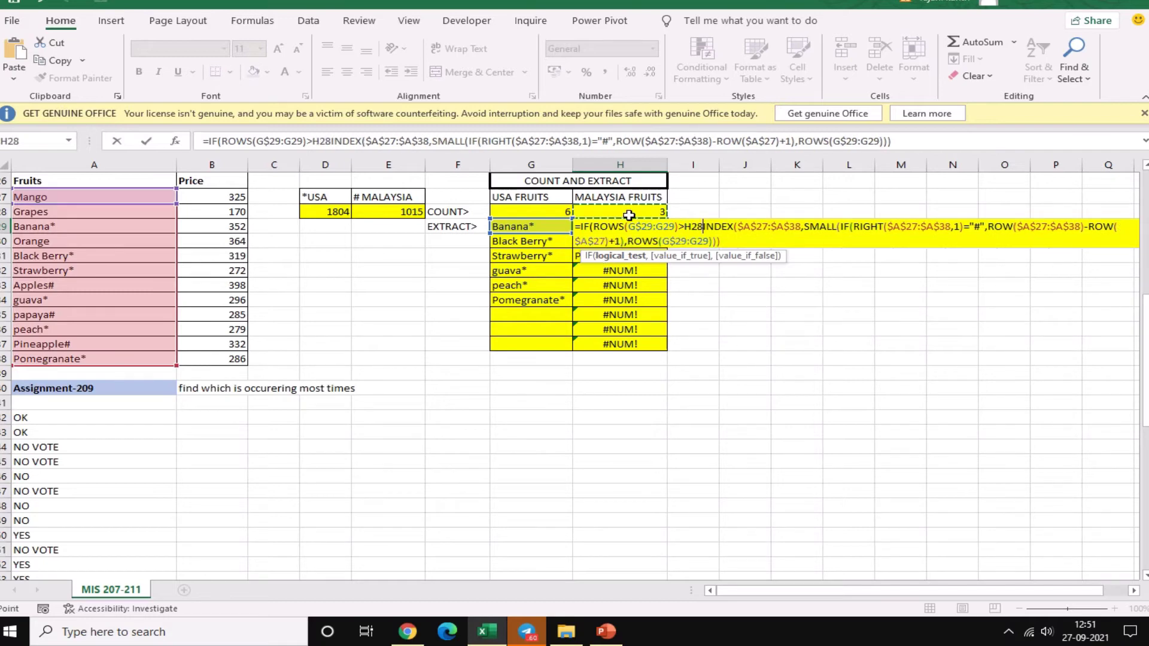
pyautogui.press('F4')
pyautogui.write('$H$28,""')
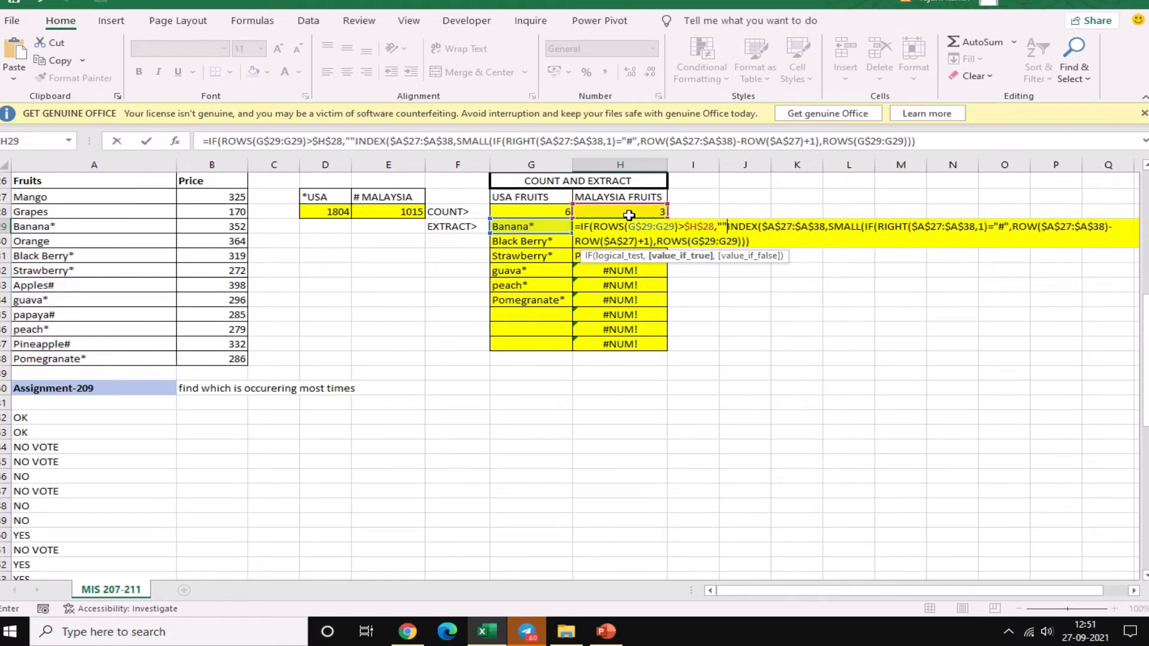
pyautogui.write(',')
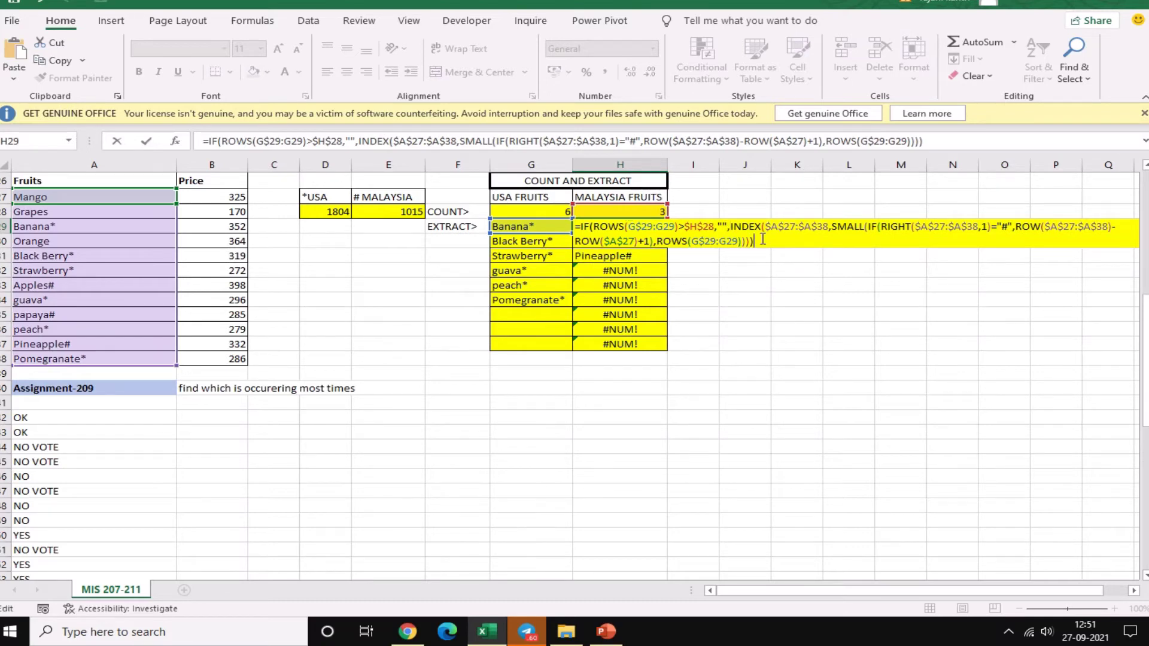
pyautogui.write(')')
pyautogui.hotkey('ctrl', 'shift', 'Return')
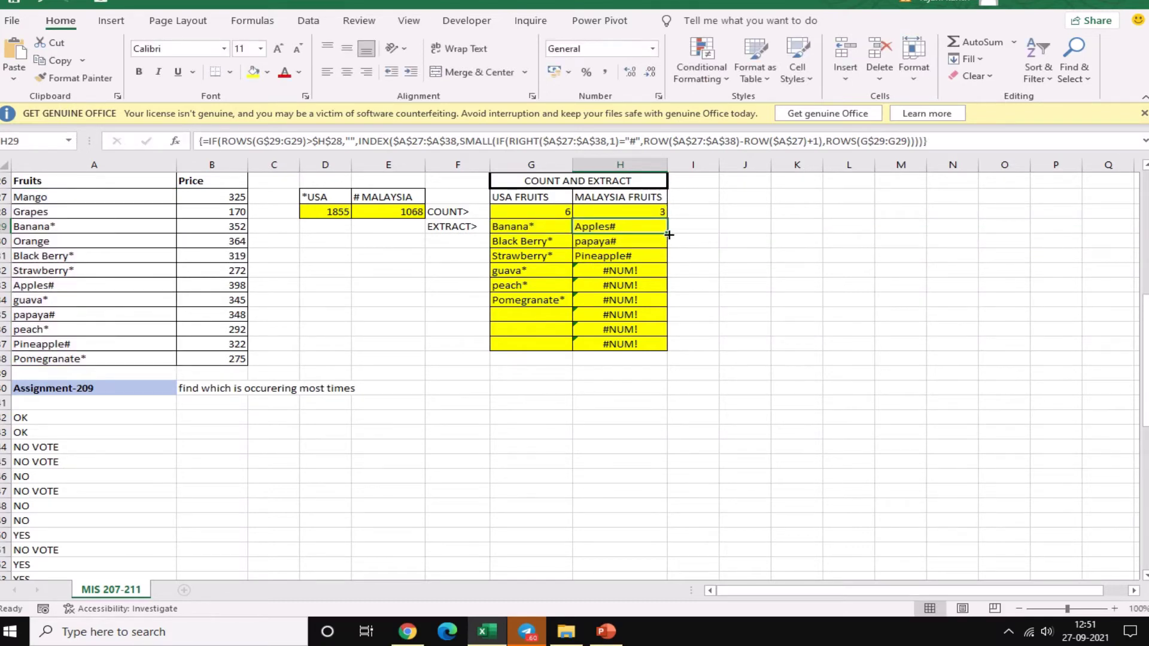
pyautogui.doubleClick(669, 235)
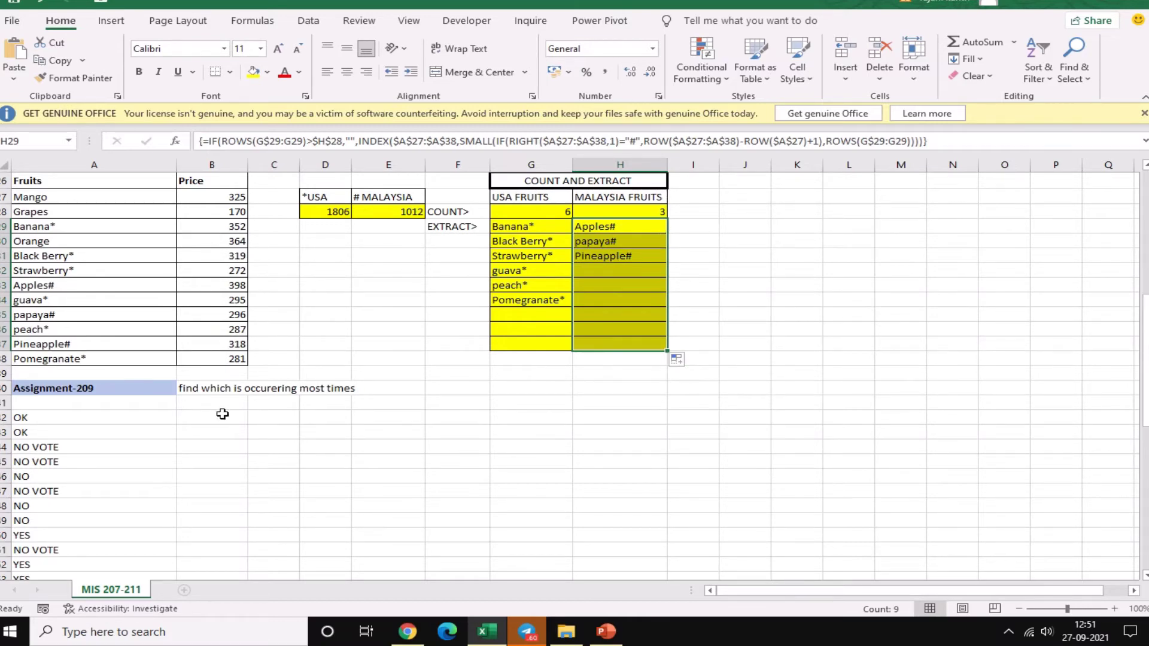
pyautogui.click(223, 416)
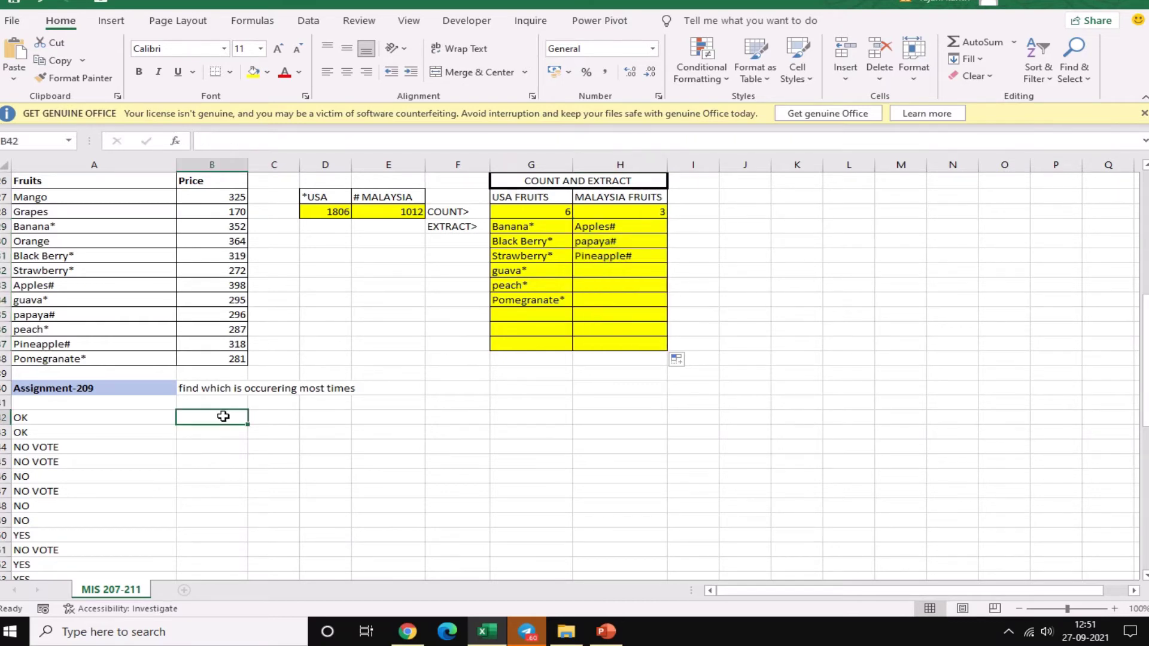
# In B42 build =COUNTIF($A$42:$A$63,$A$42:$A$63) with both ranges absolute
pyautogui.write('=COU')
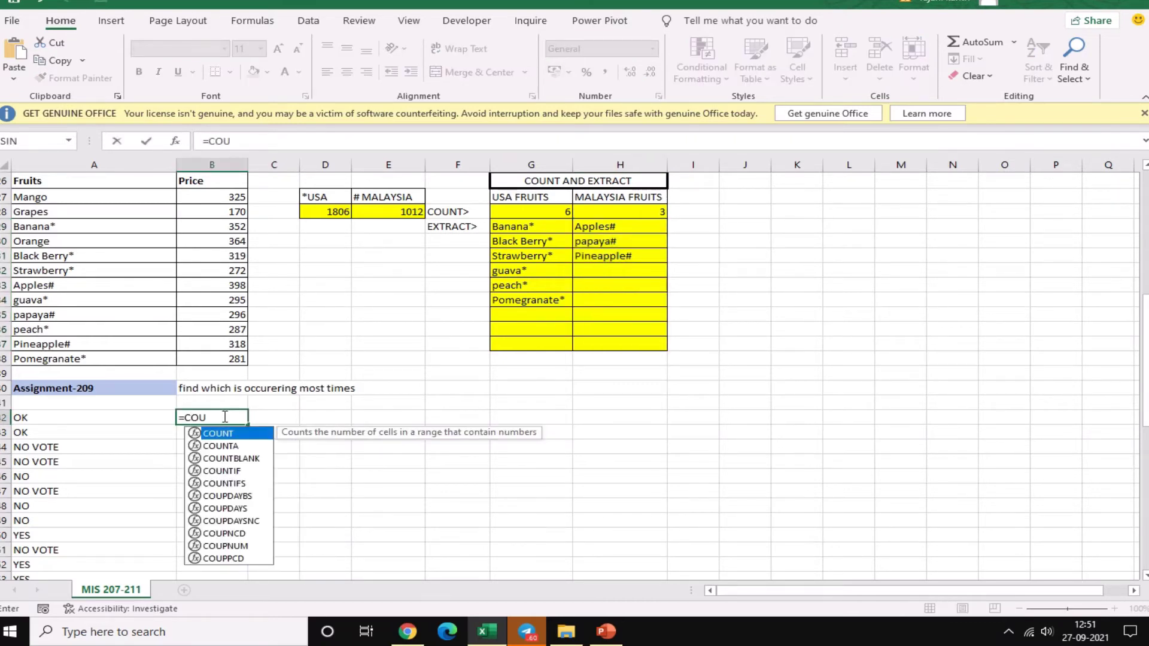
pyautogui.write('NT')
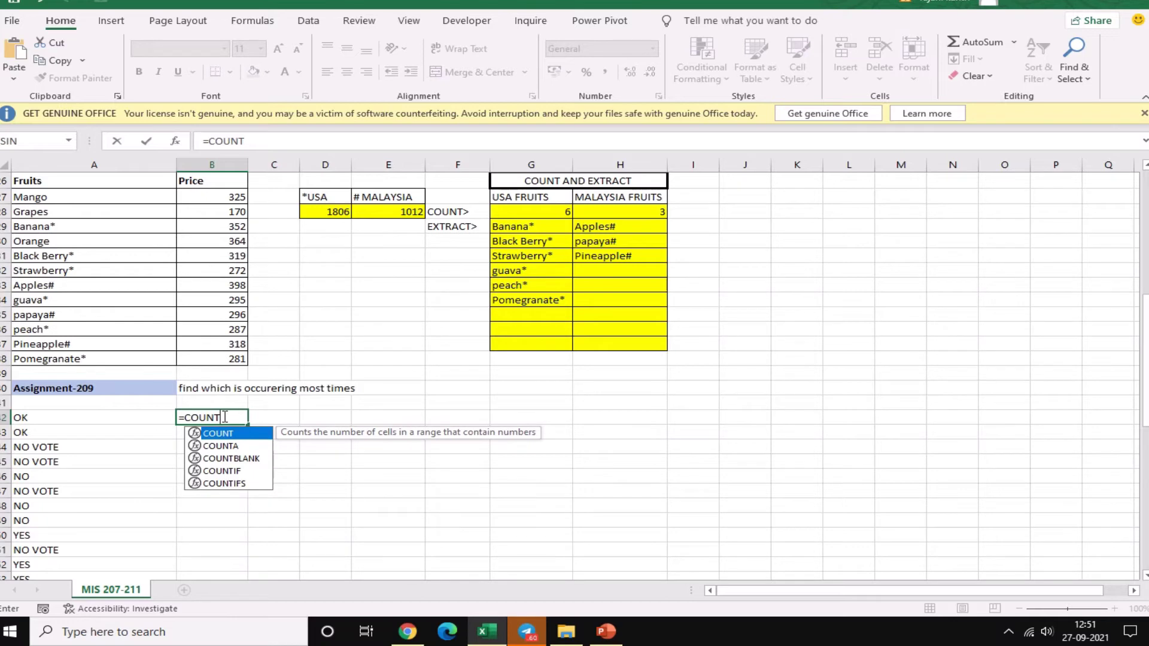
pyautogui.press('Down')
pyautogui.press('Down')
pyautogui.press('Down')
pyautogui.press('Tab')
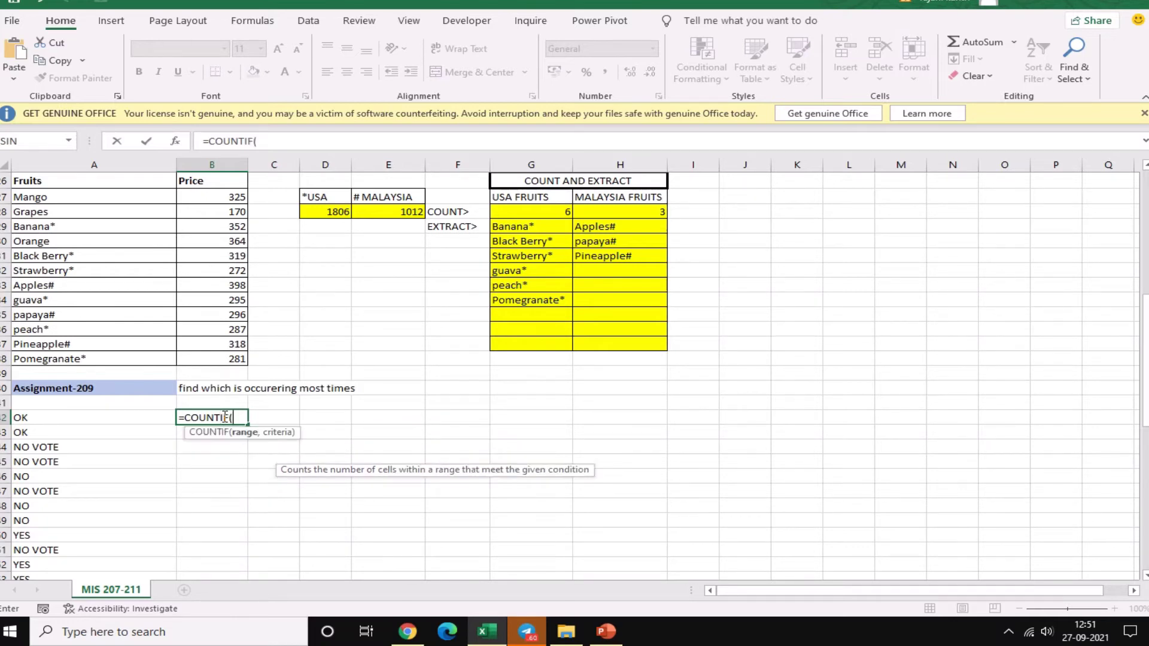
pyautogui.press('Left')
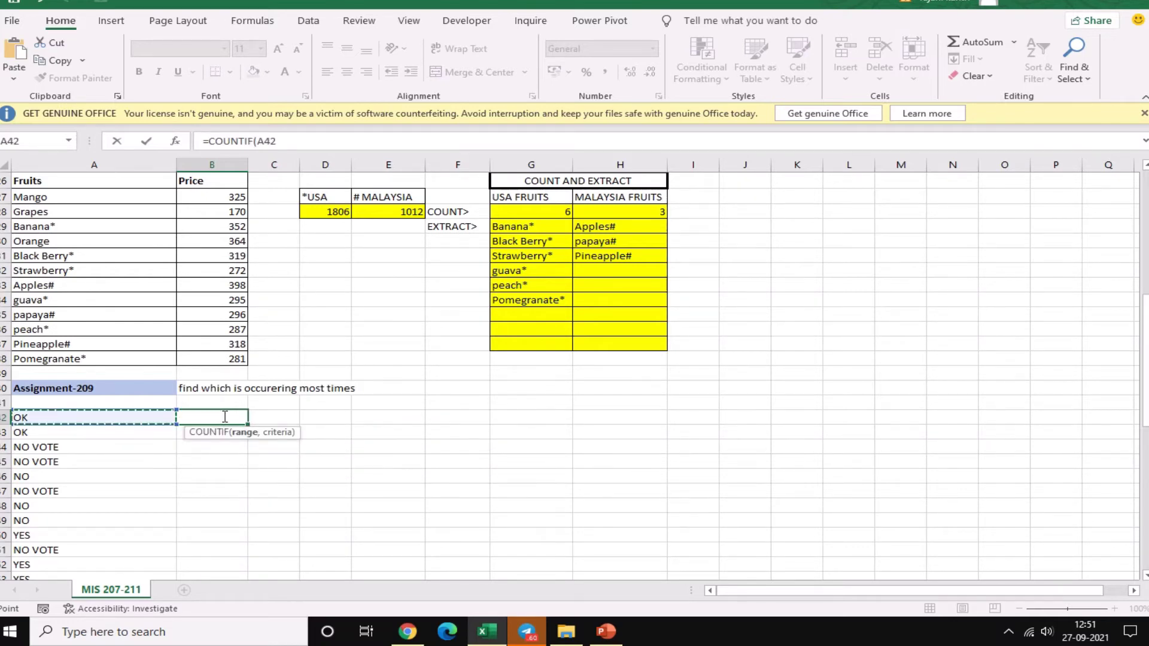
pyautogui.hotkey('ctrl', 'shift', 'Down')
pyautogui.press('F4')
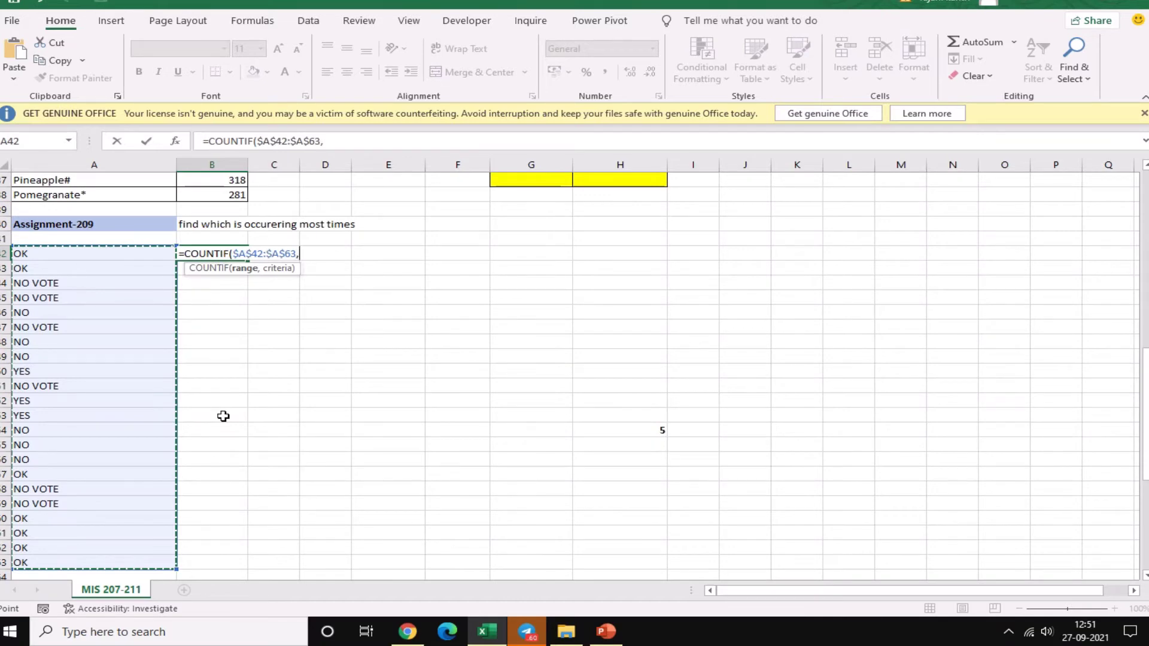
pyautogui.press('Left')
pyautogui.hotkey('ctrl', 'shift', 'Down')
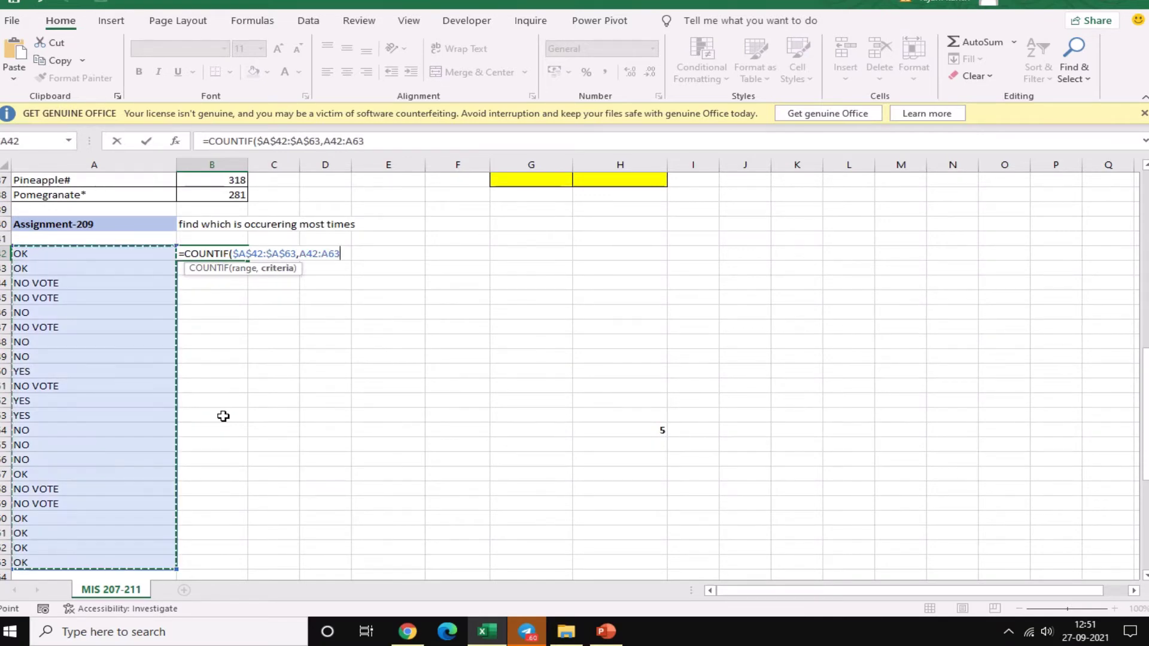
pyautogui.press('F4')
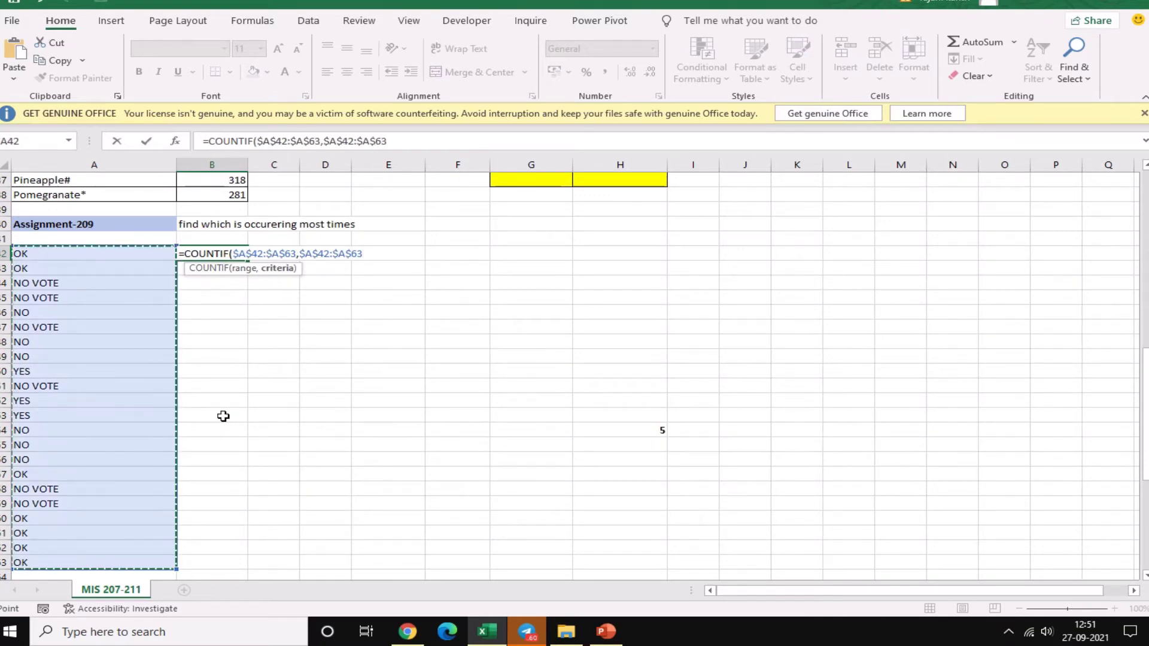
pyautogui.write(')')
# Preview the COUNTIF counts with F9, then wrap it in MAX as an array formula returning 7
pyautogui.press('F9')
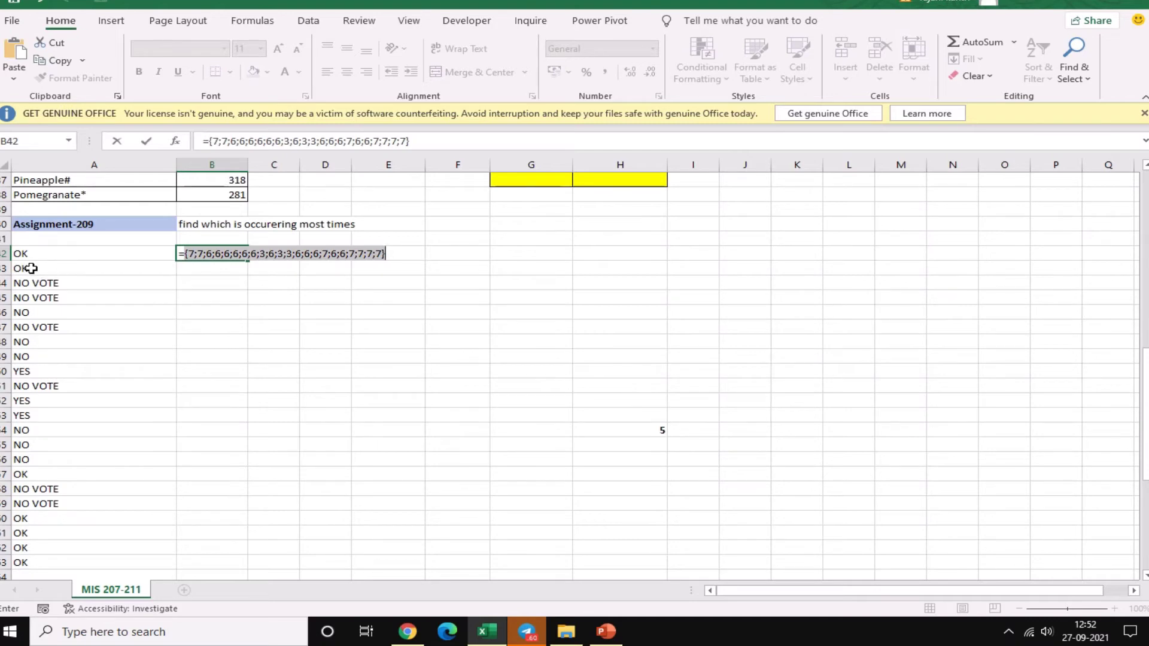
pyautogui.keyDown('shift'); pyautogui.click(180, 254); pyautogui.keyUp('shift')
pyautogui.hotkey('ctrl', 'z')
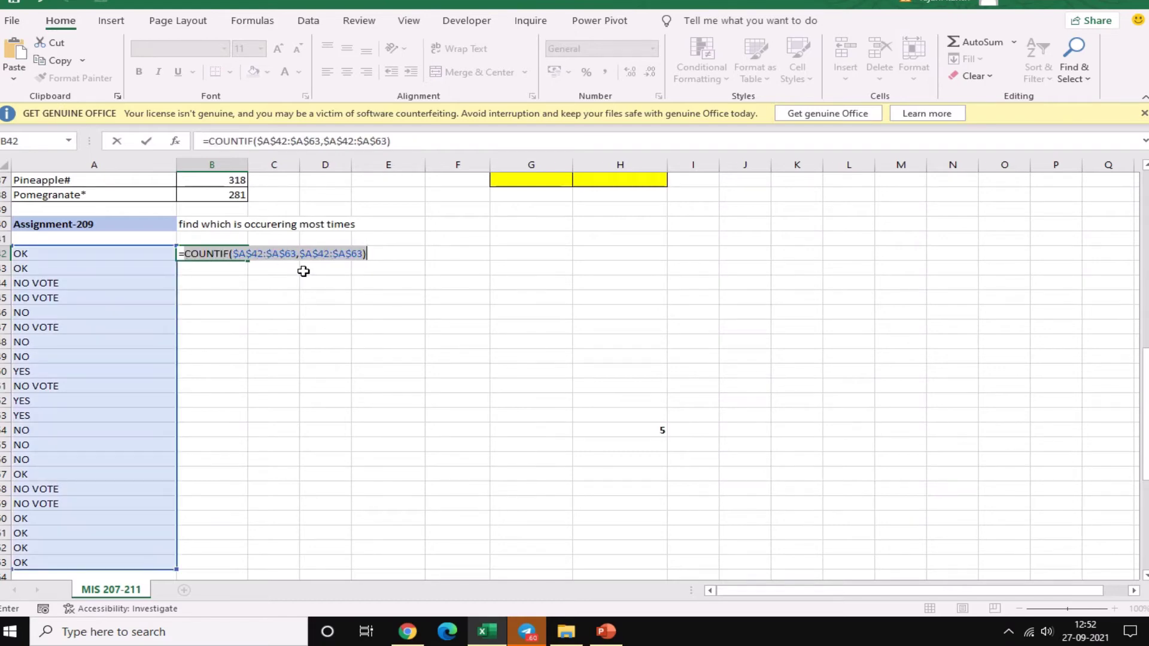
pyautogui.click(196, 253)
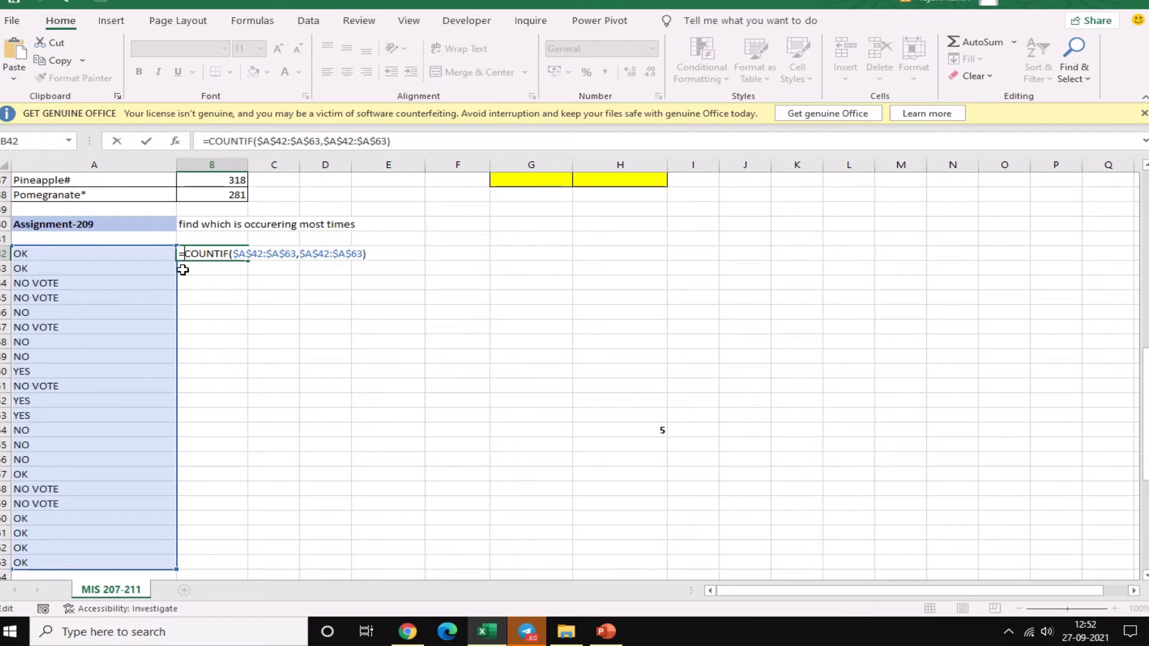
pyautogui.write('MAX(')
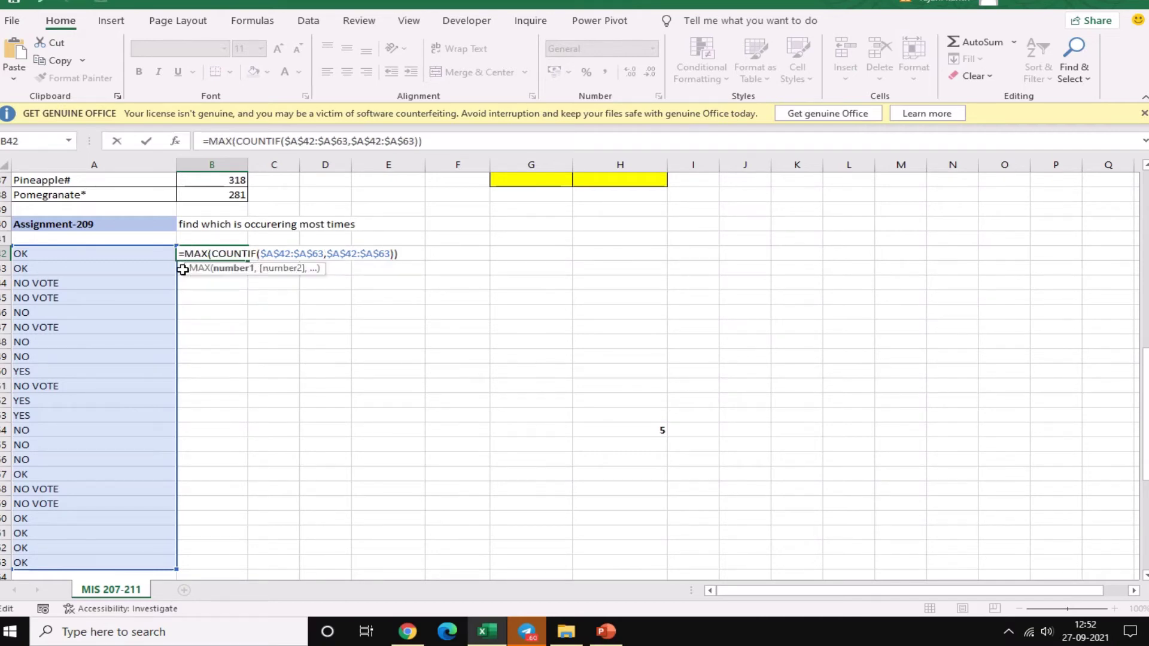
pyautogui.press('End')
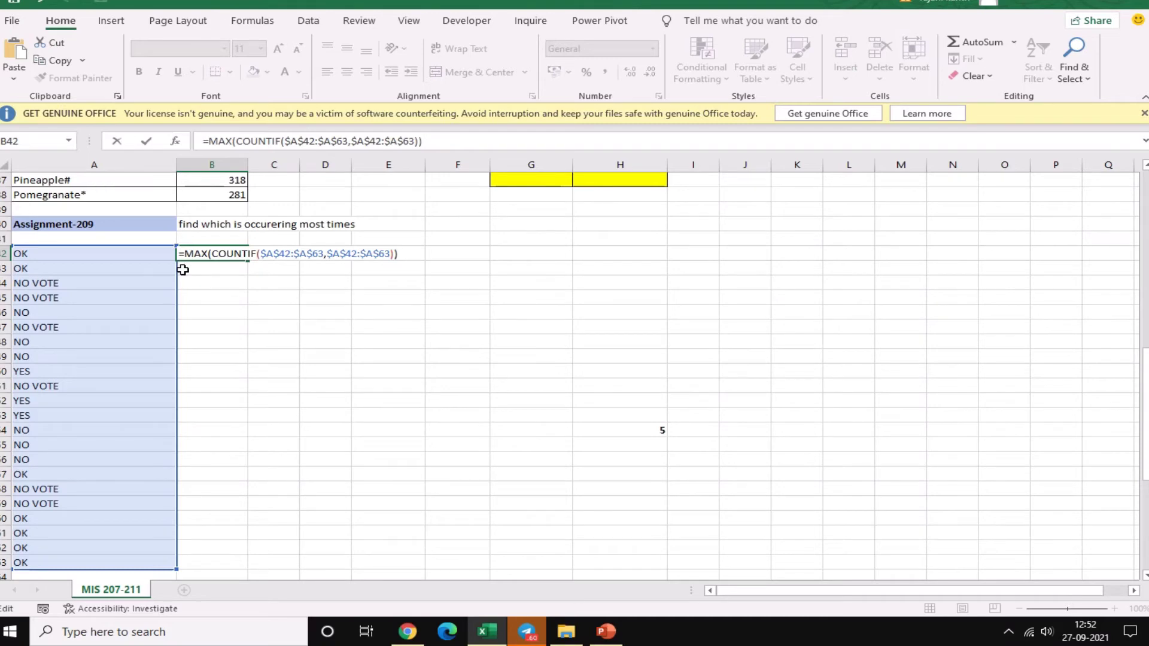
pyautogui.hotkey('ctrl', 'shift', 'Return')
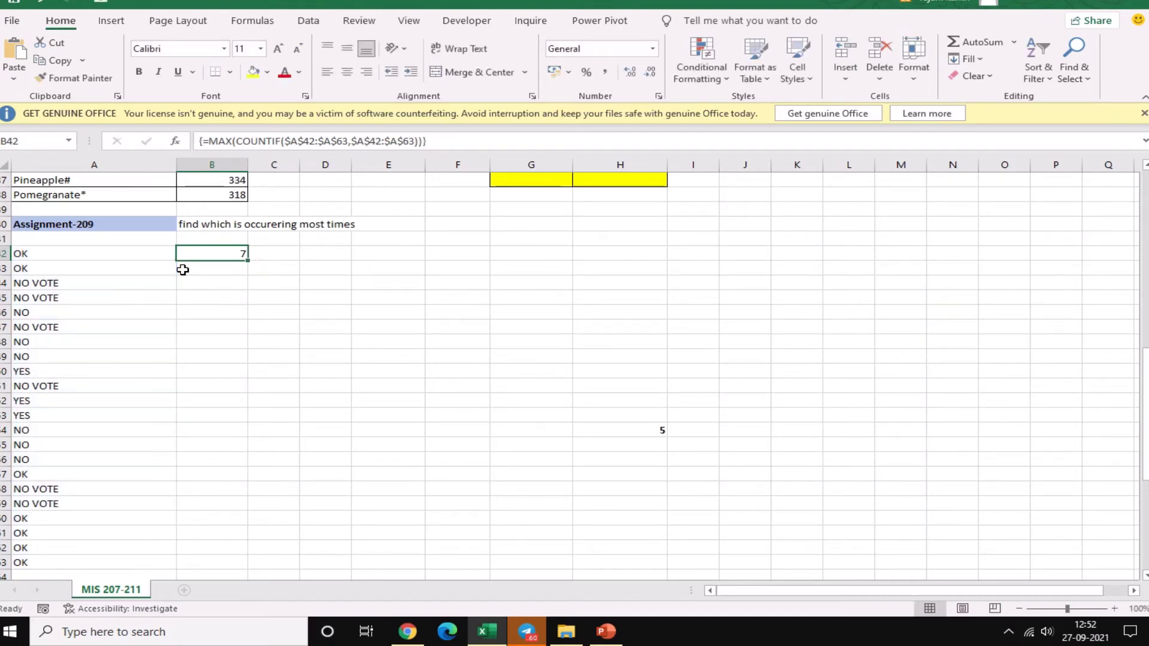
pyautogui.press('F2')
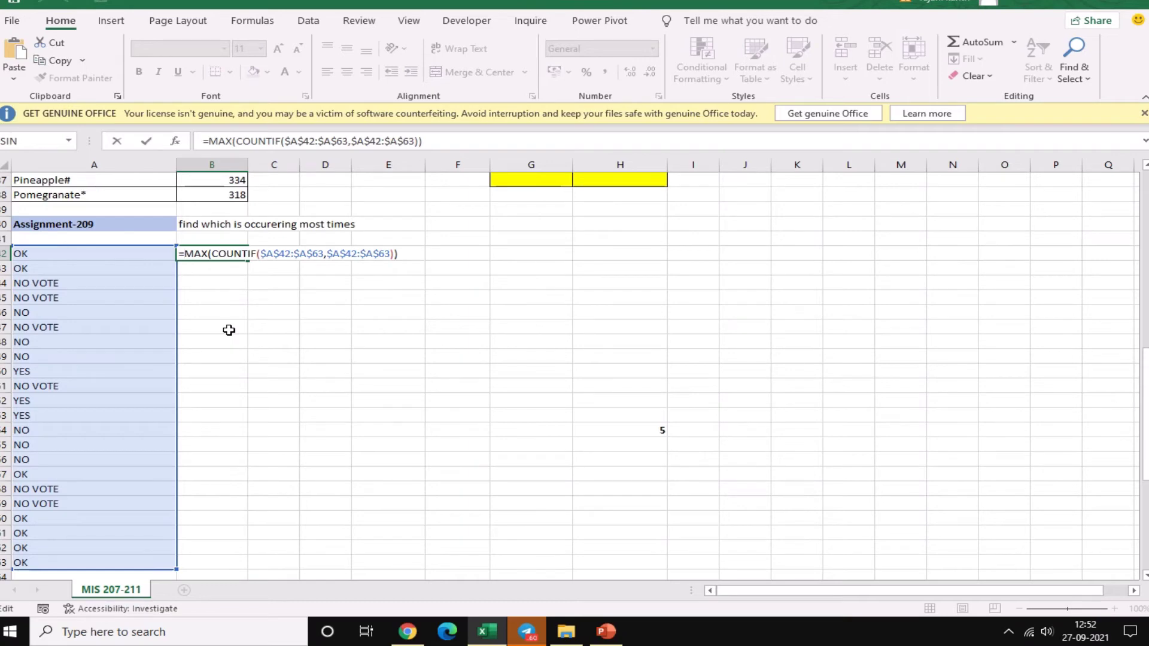
# Wrap B42's formula in MATCH(MAX(COUNTIF(...)),COUNTIF(...),0) and preview its result
pyautogui.write('MATCH')
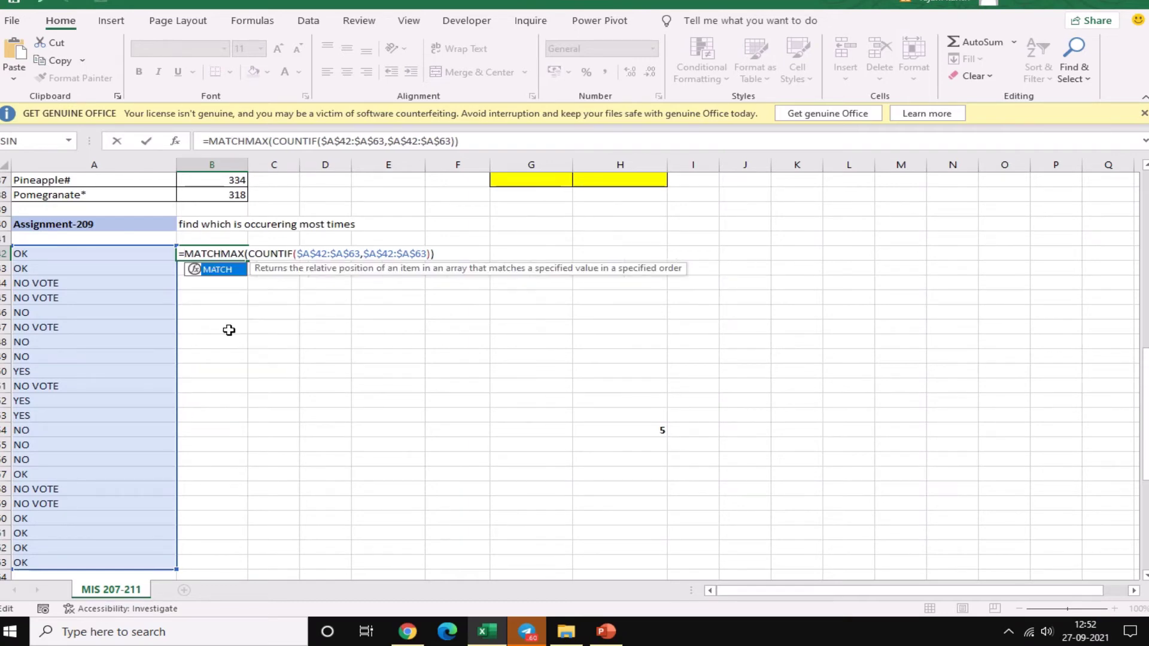
pyautogui.write('(')
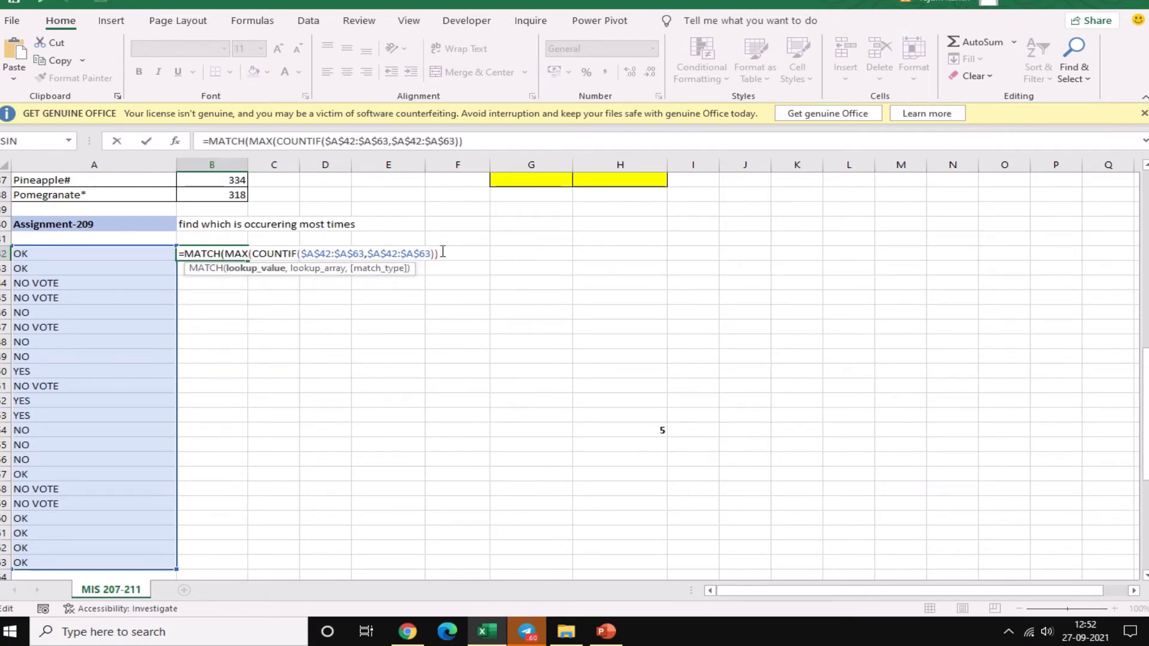
pyautogui.click(443, 252)
pyautogui.write(',')
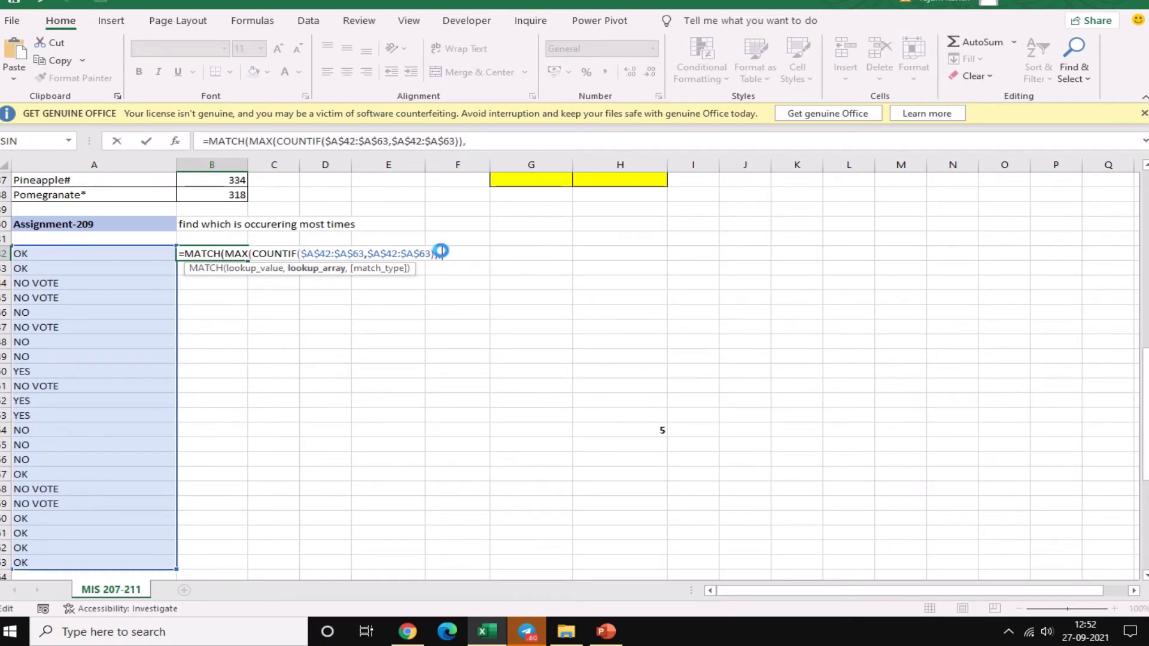
pyautogui.hotkey('ctrl', 'v')
pyautogui.write(',0')
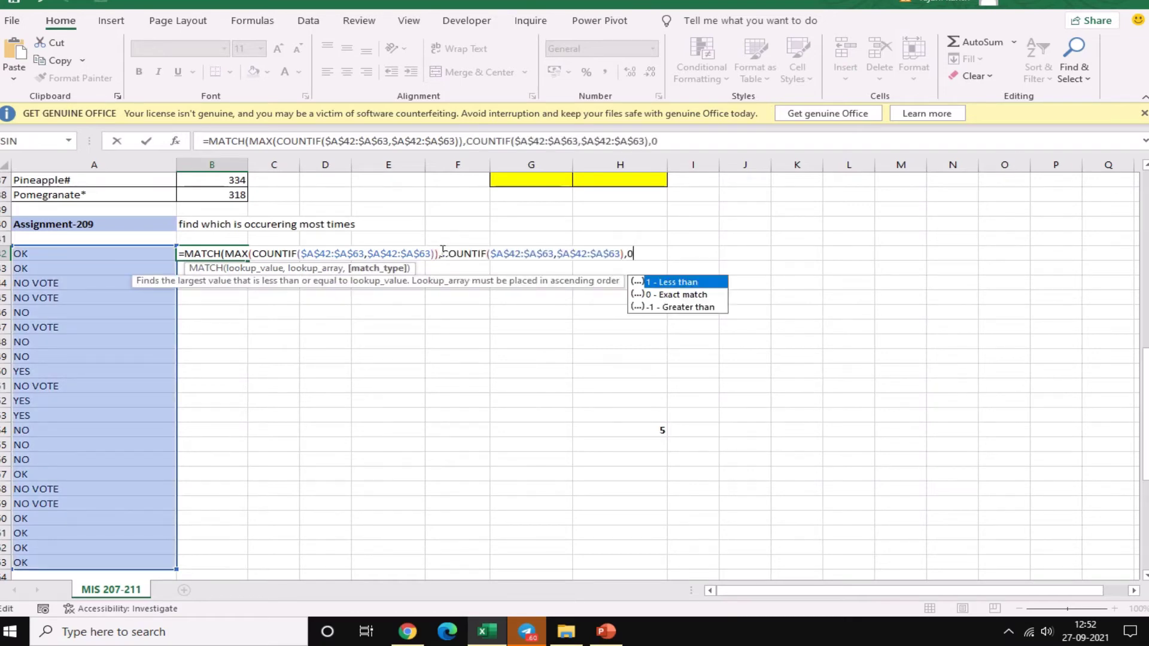
pyautogui.write(')')
pyautogui.press('F9')
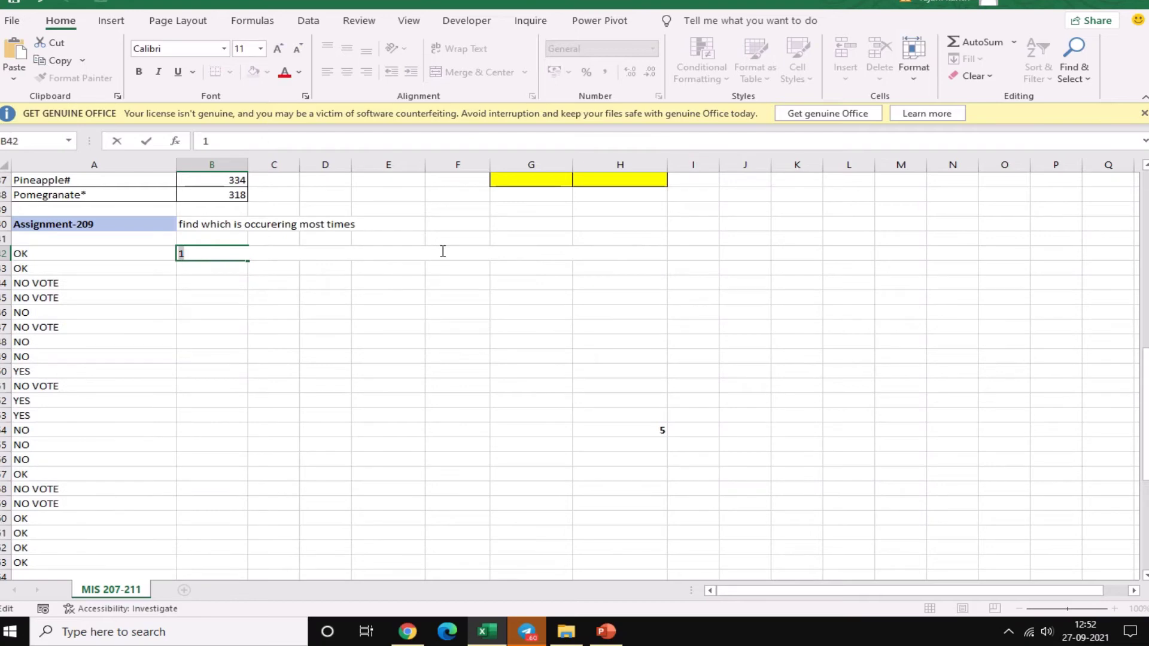
pyautogui.hotkey('ctrl', 'z')
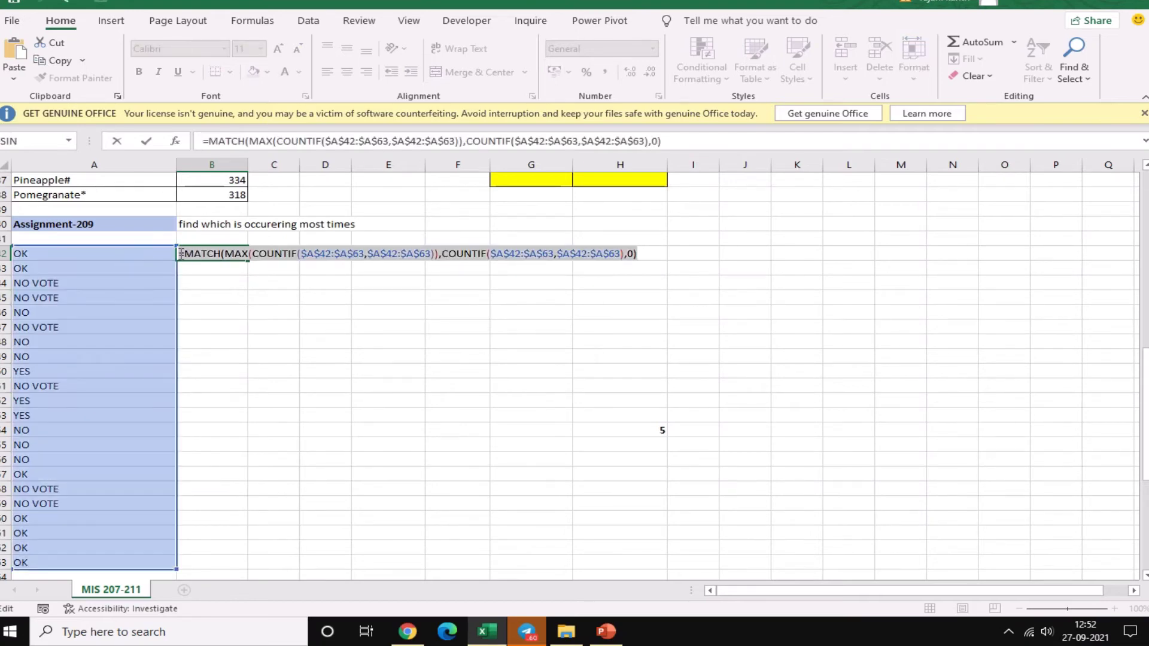
# Wrap the MATCH in INDEX($A$42:$A$63, …) as an array formula returning the most frequent vote, OK
pyautogui.click(181, 253)
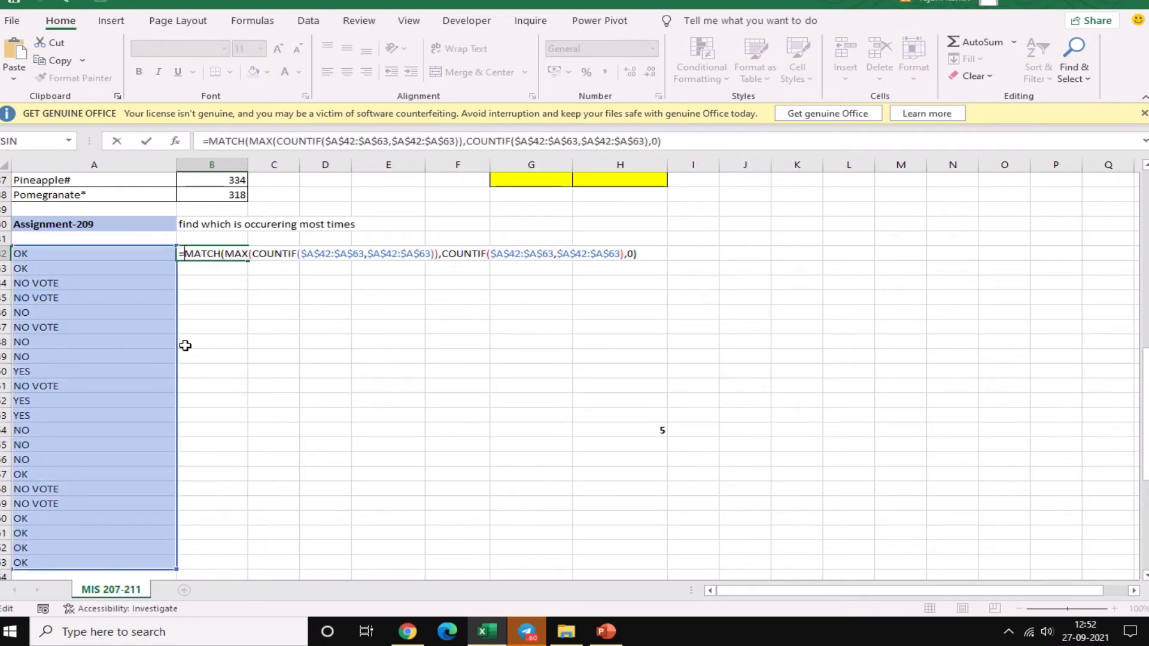
pyautogui.write('SU')
pyautogui.press('BackSpace')
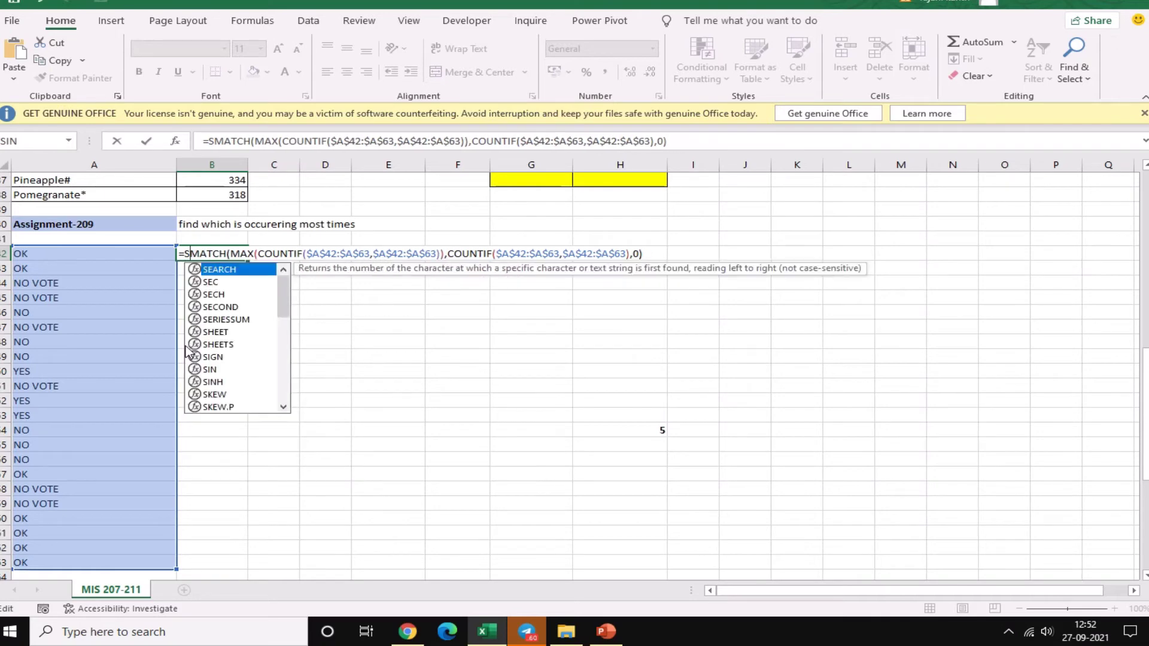
pyautogui.write('IN')
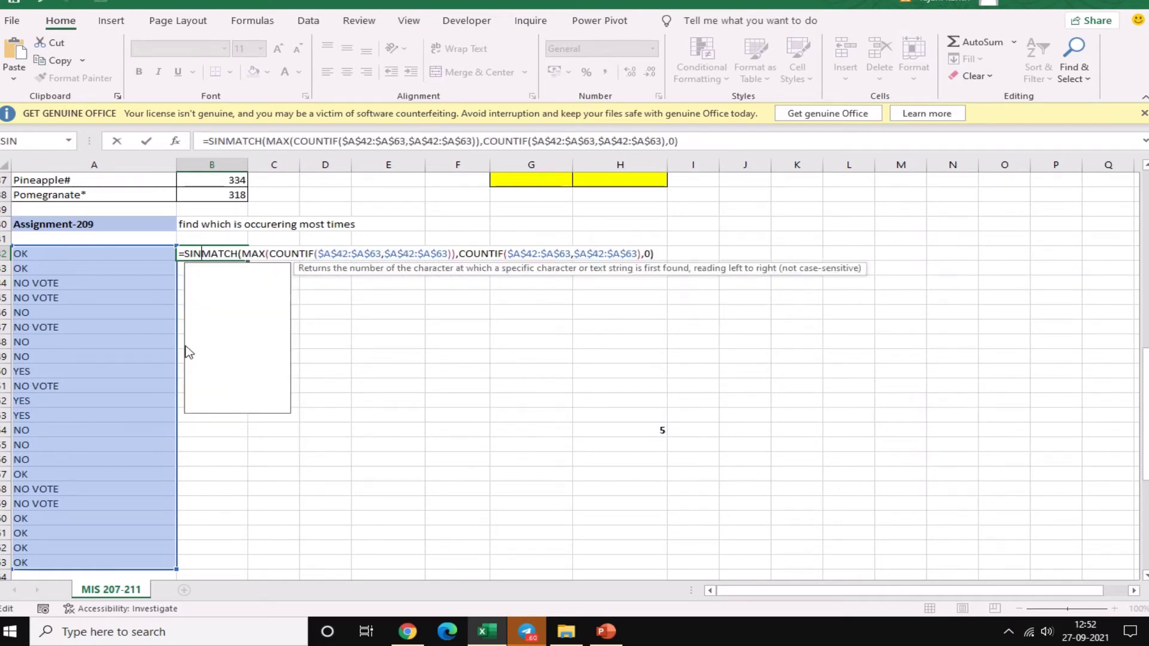
pyautogui.press('BackSpace')
pyautogui.press('BackSpace')
pyautogui.press('BackSpace')
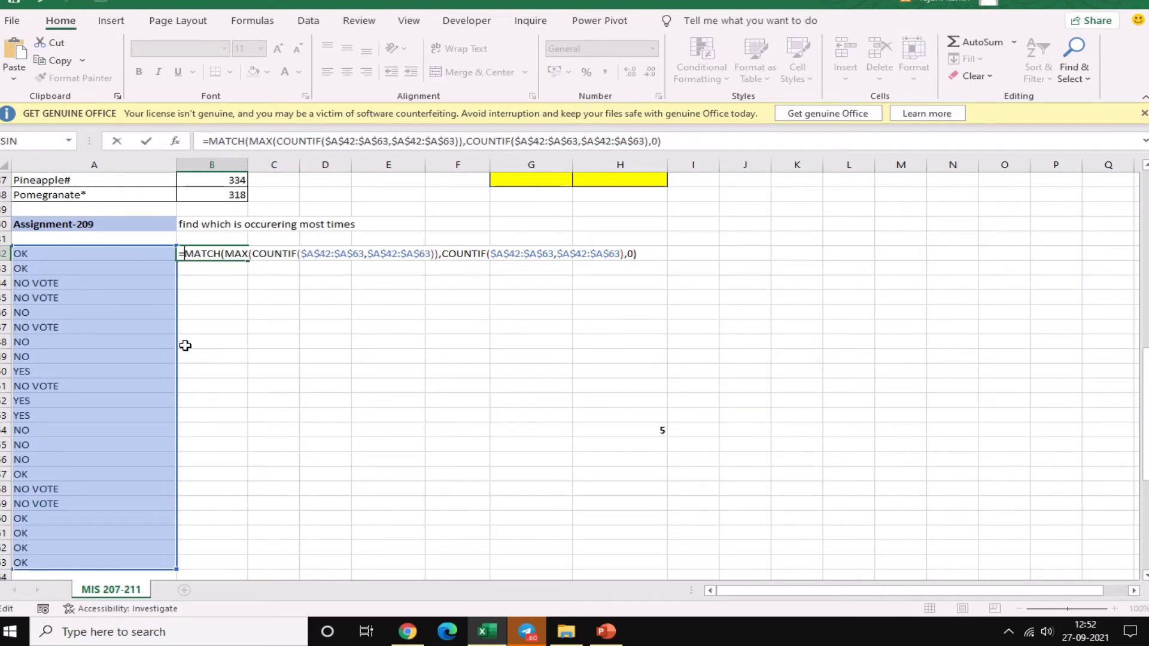
pyautogui.write('INDEX(')
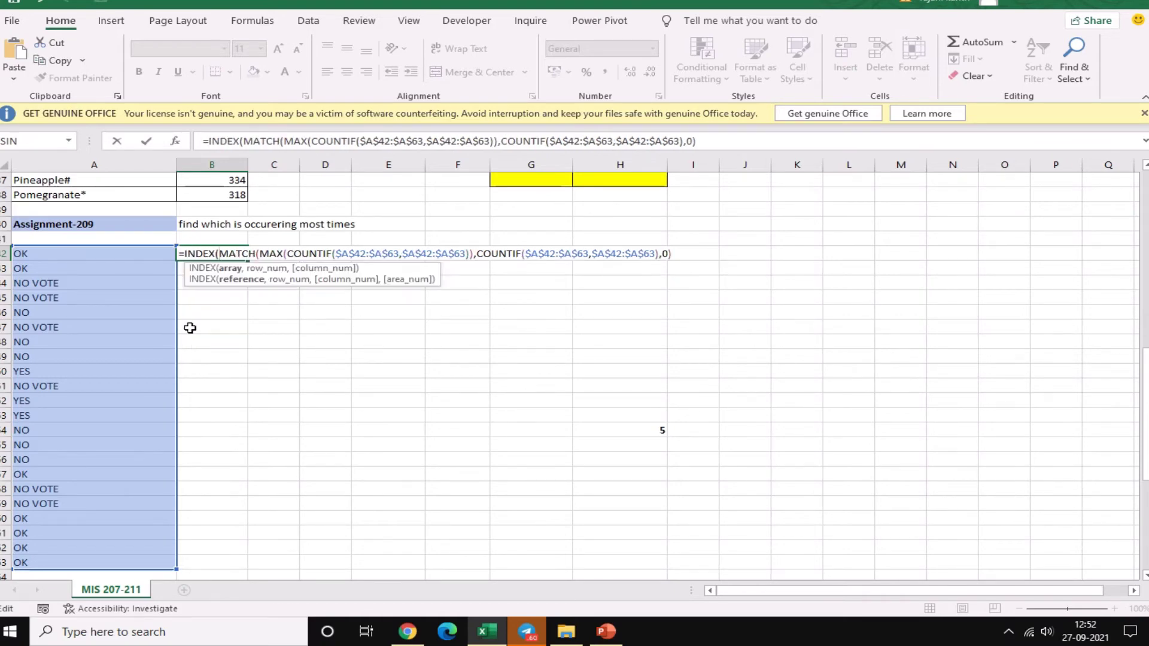
pyautogui.click(100, 254)
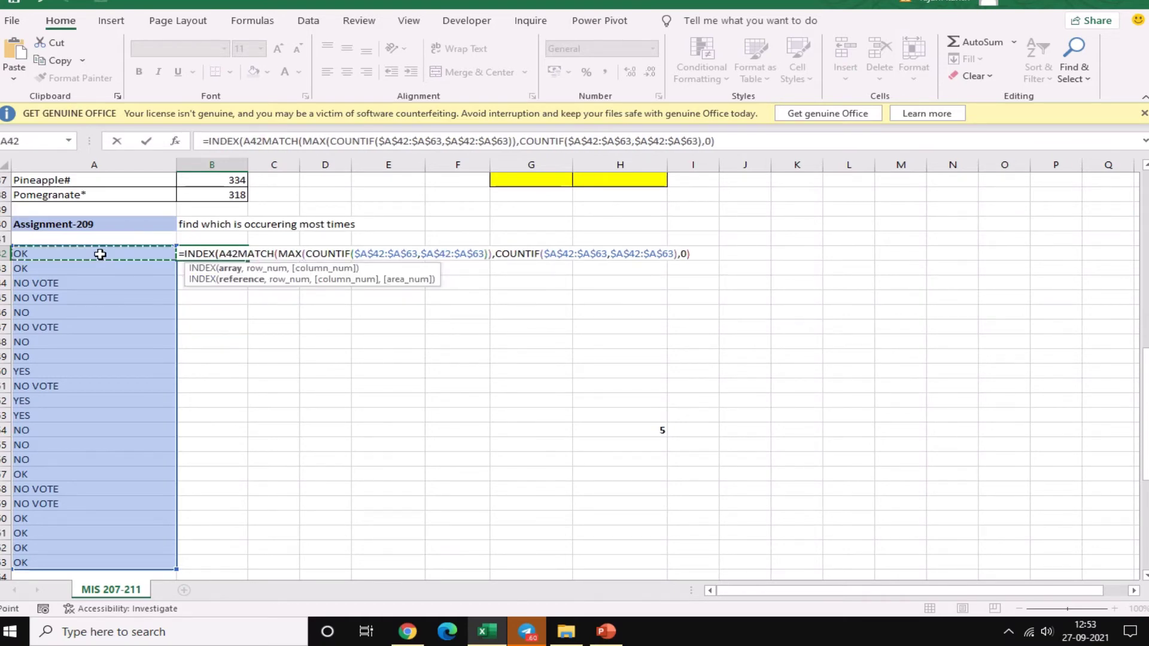
pyautogui.hotkey('ctrl', 'shift', 'Down')
pyautogui.press('F4')
pyautogui.write(',')
pyautogui.press('End')
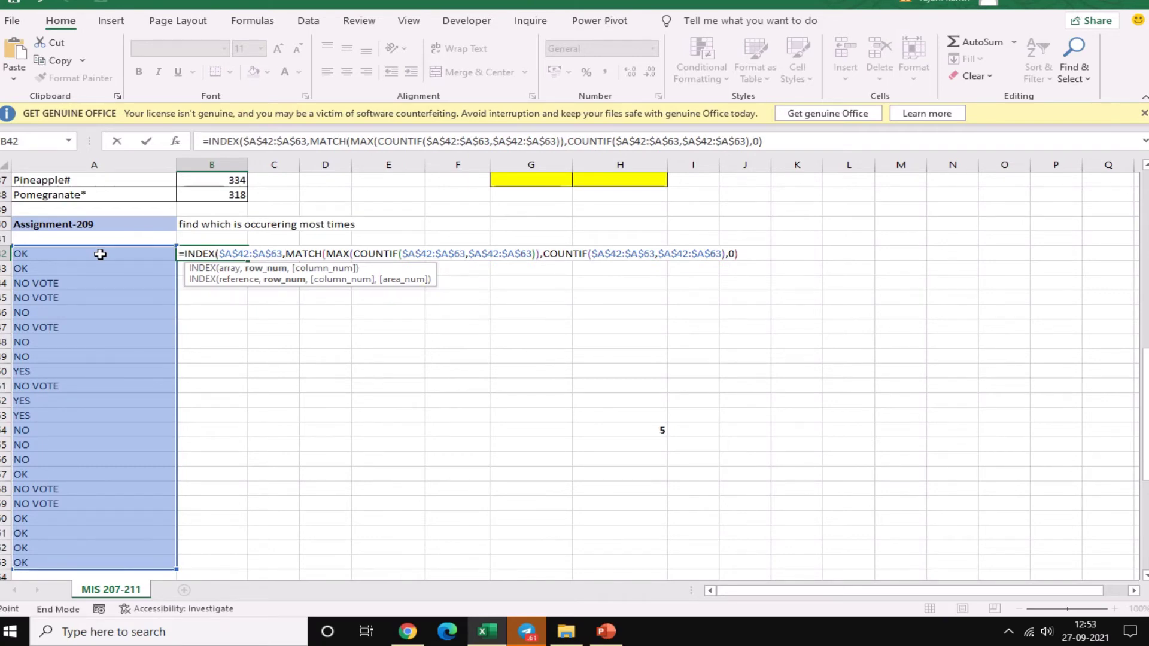
pyautogui.press('F2')
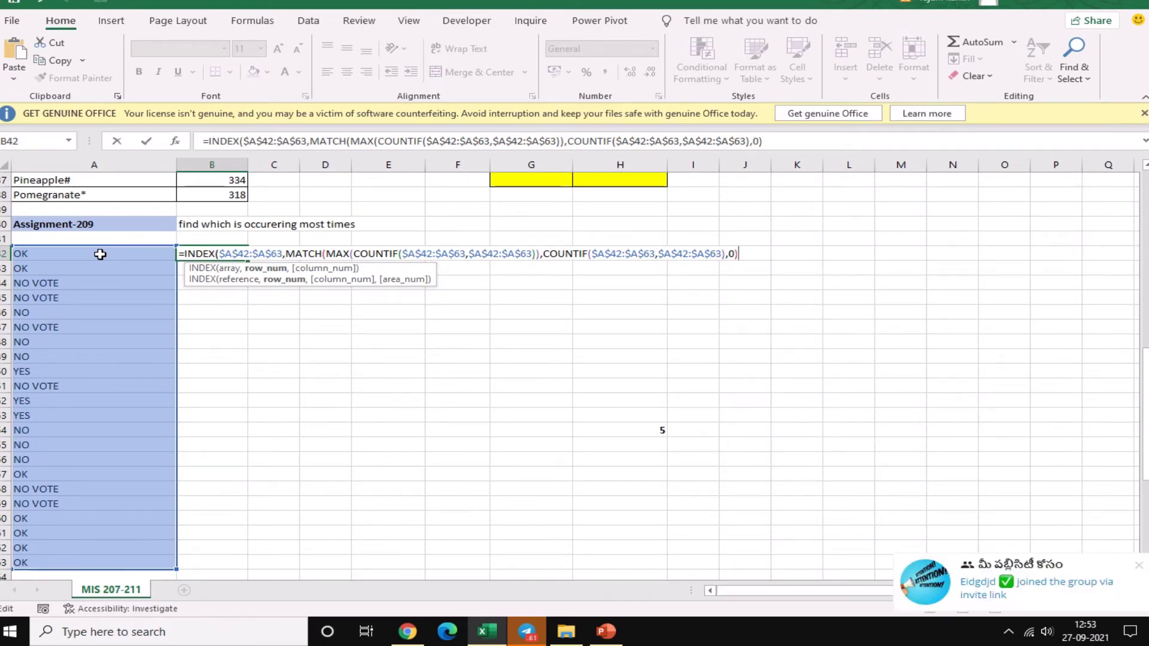
pyautogui.write(')')
pyautogui.hotkey('ctrl', 'shift', 'Return')
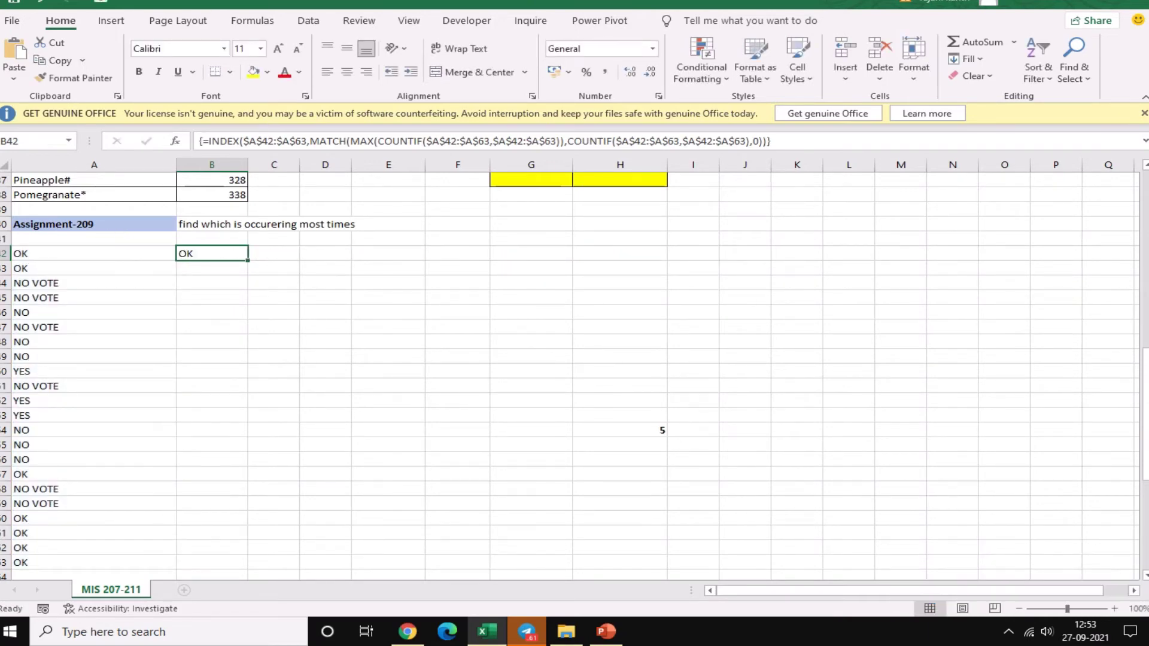
pyautogui.moveTo(1145, 401); pyautogui.dragTo(1146, 485)
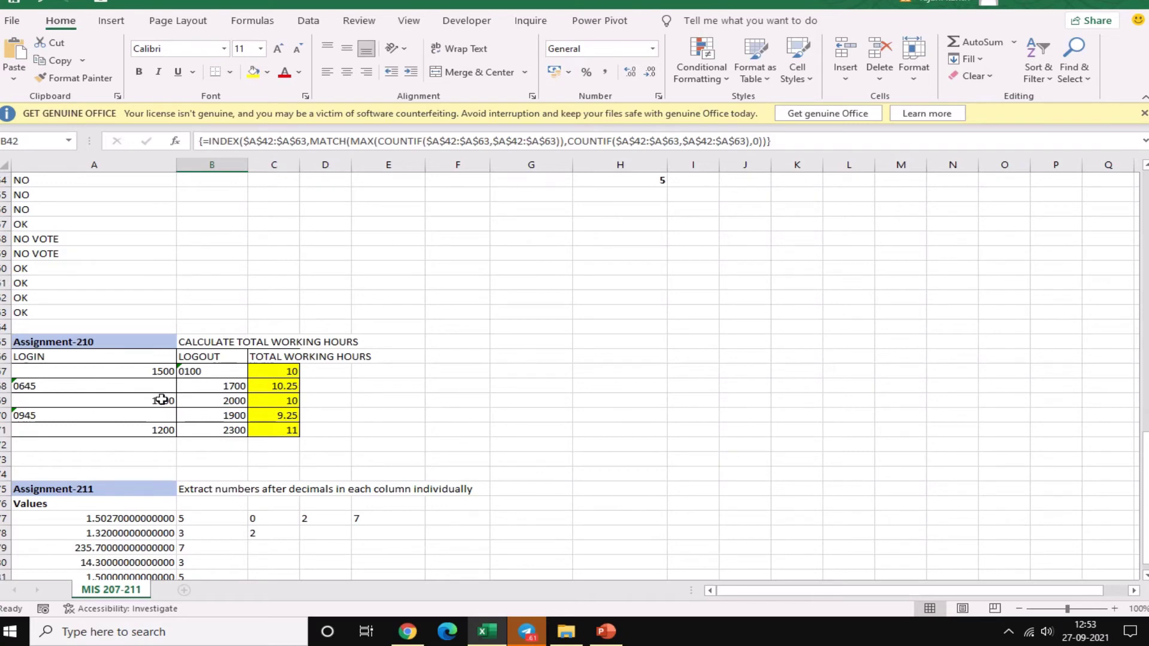
# Enter =TEXT(B67,"00\:00") in D67, correcting the slash to a backslash in the format
pyautogui.click(340, 374)
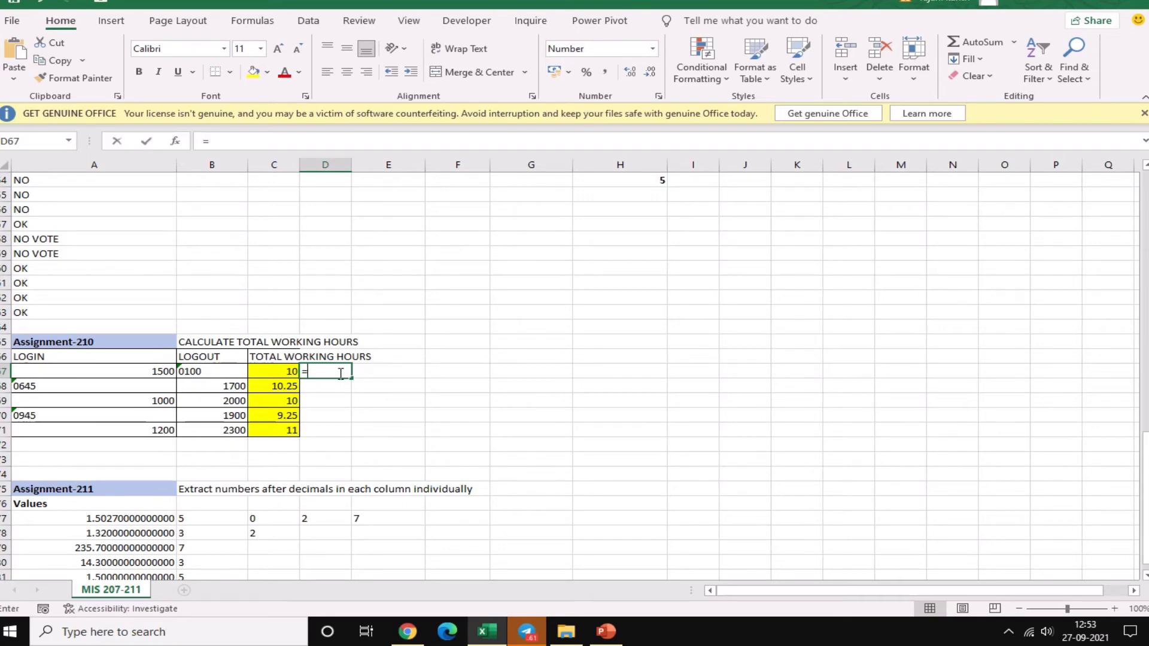
pyautogui.write('=TEXT')
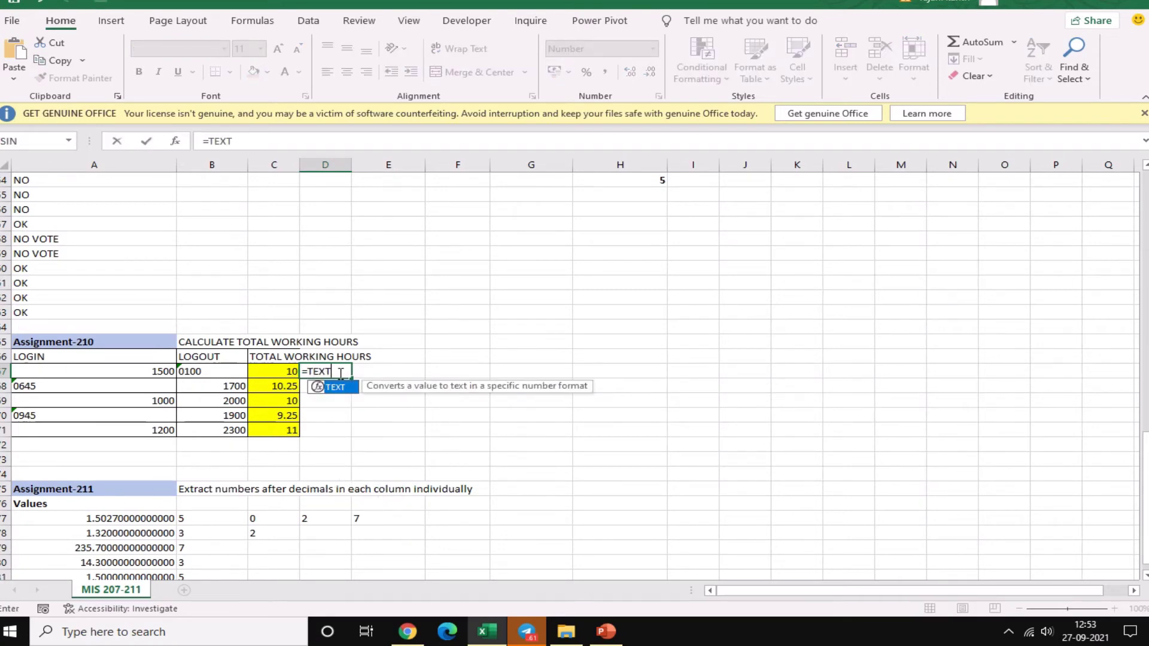
pyautogui.write('(')
pyautogui.press('Left')
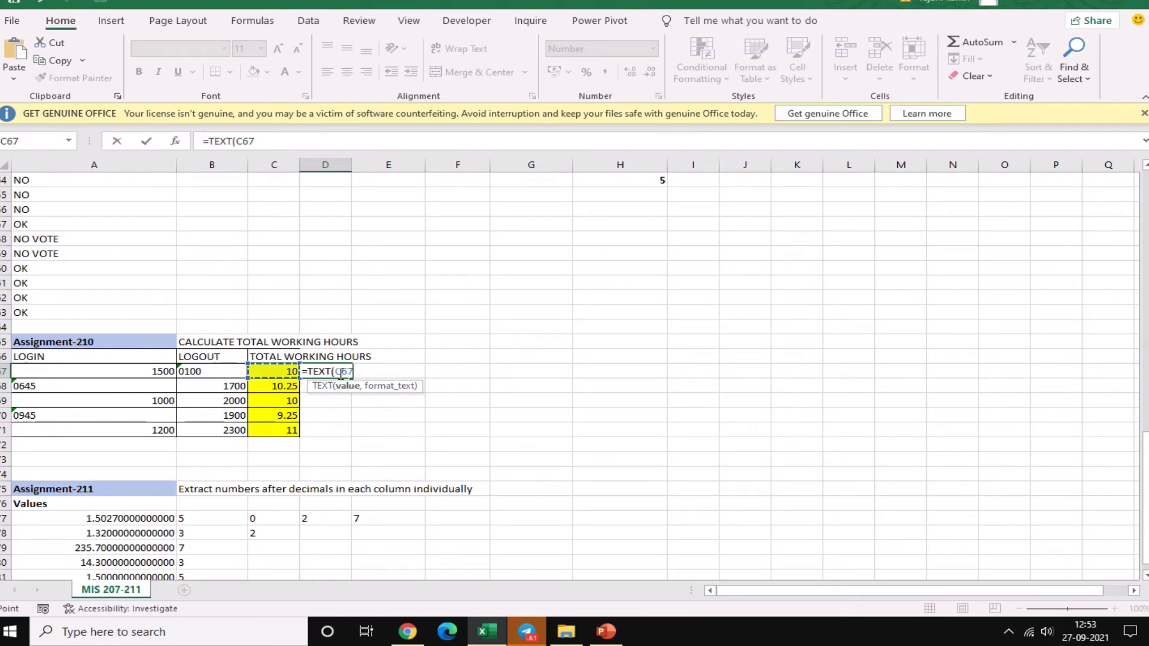
pyautogui.press('Left')
pyautogui.write(',"')
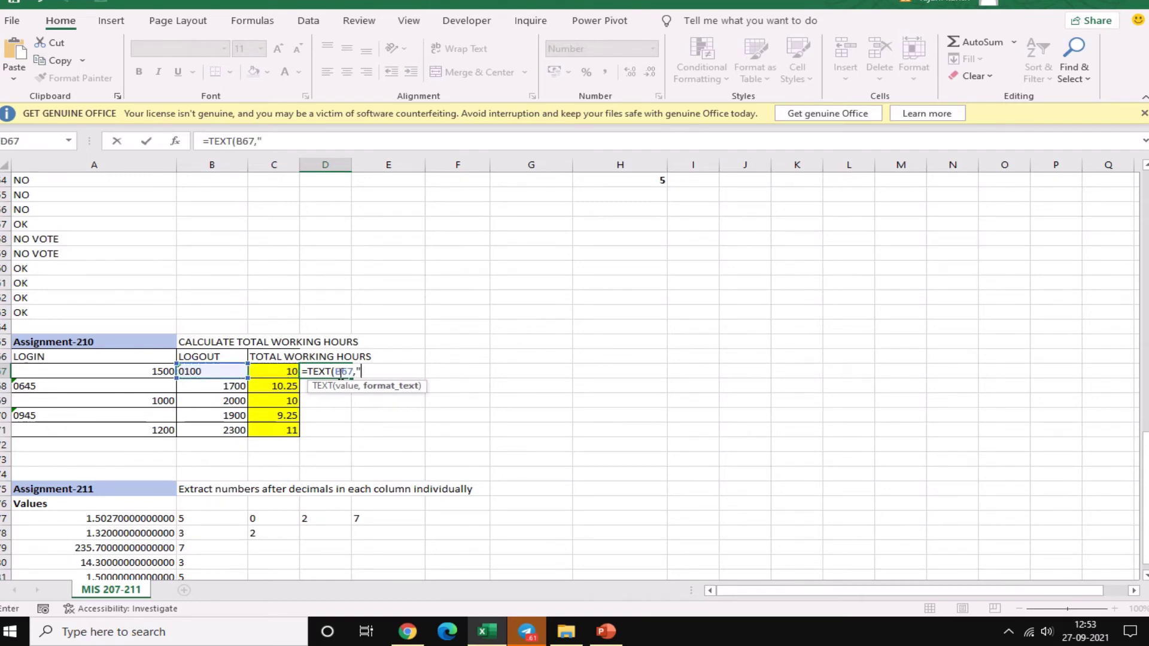
pyautogui.write('00/')
pyautogui.write(':')
pyautogui.write('00')
pyautogui.write('"')
pyautogui.write(')')
pyautogui.press('Return')
pyautogui.doubleClick(341, 374)
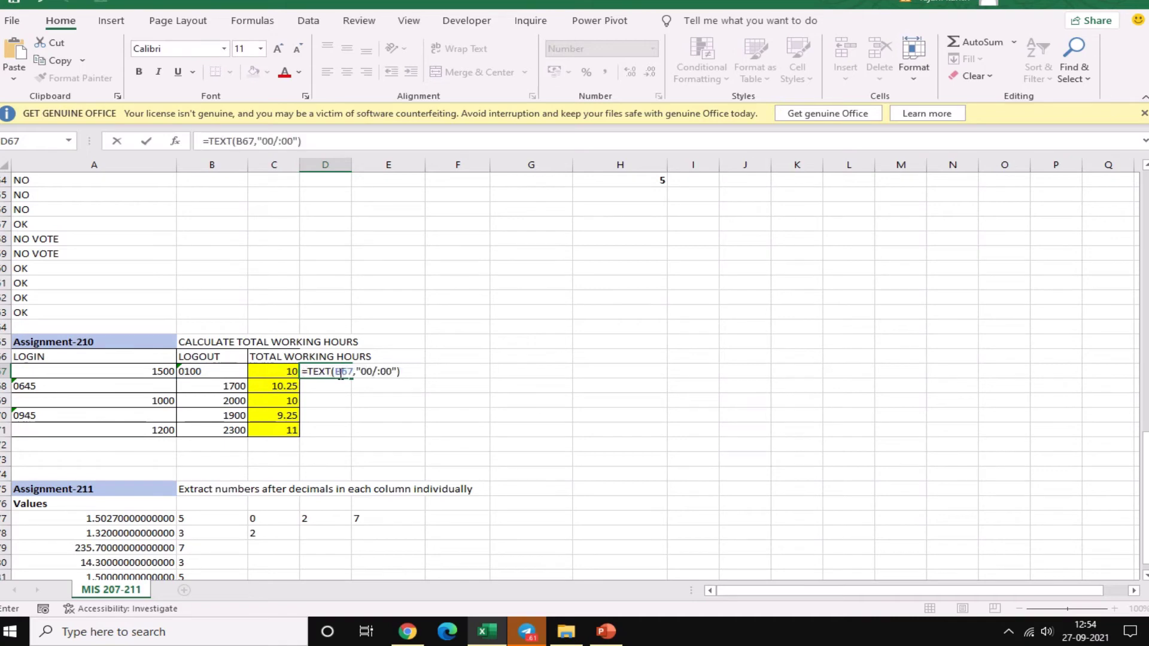
pyautogui.click(377, 372)
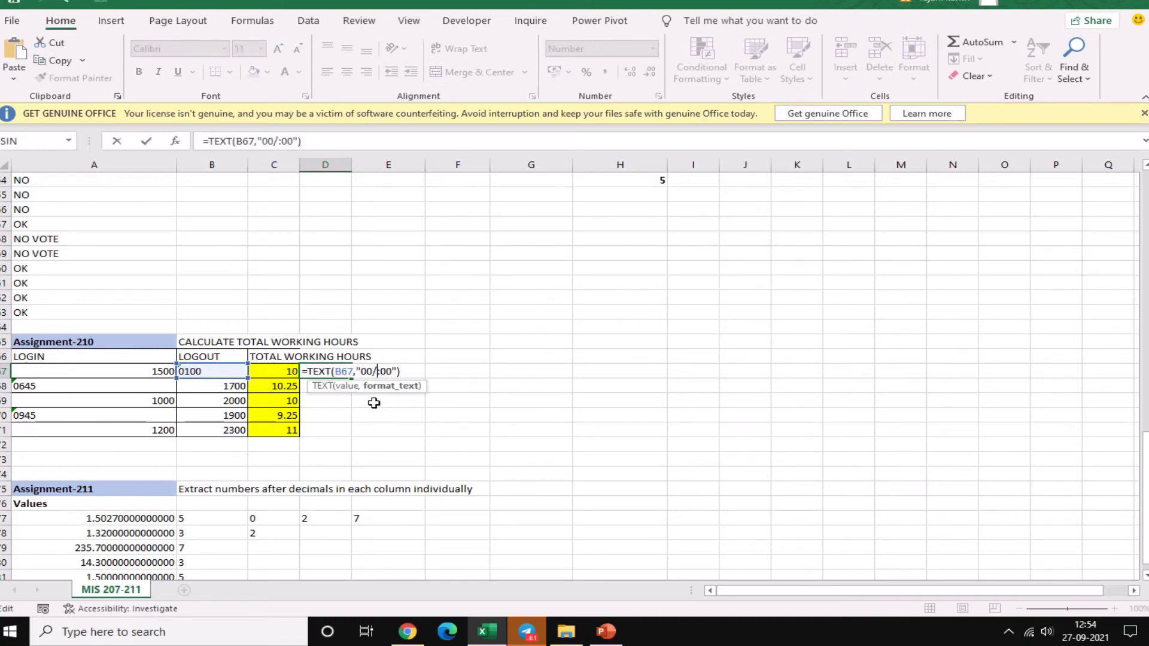
pyautogui.press('BackSpace')
pyautogui.write('\\')
pyautogui.press('F9')
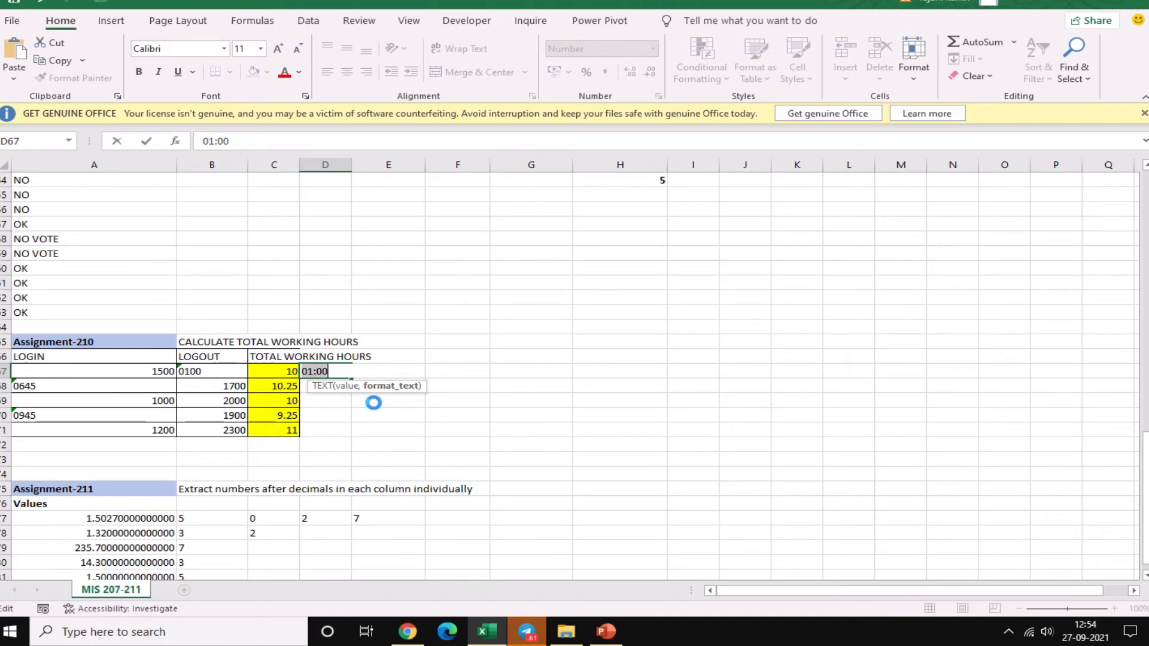
pyautogui.hotkey('ctrl', 'z')
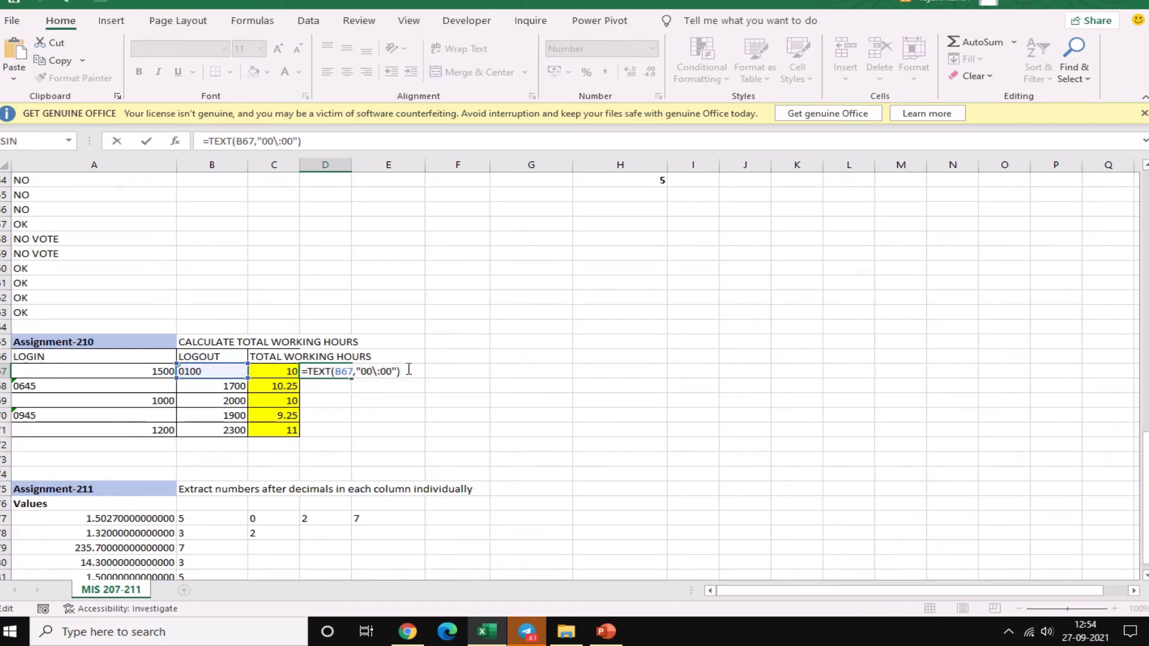
# Subtract TEXT(A67,"00\:00") from it, giving -0.58 for the first login/logout pair
pyautogui.moveTo(409, 372); pyautogui.dragTo(306, 371)
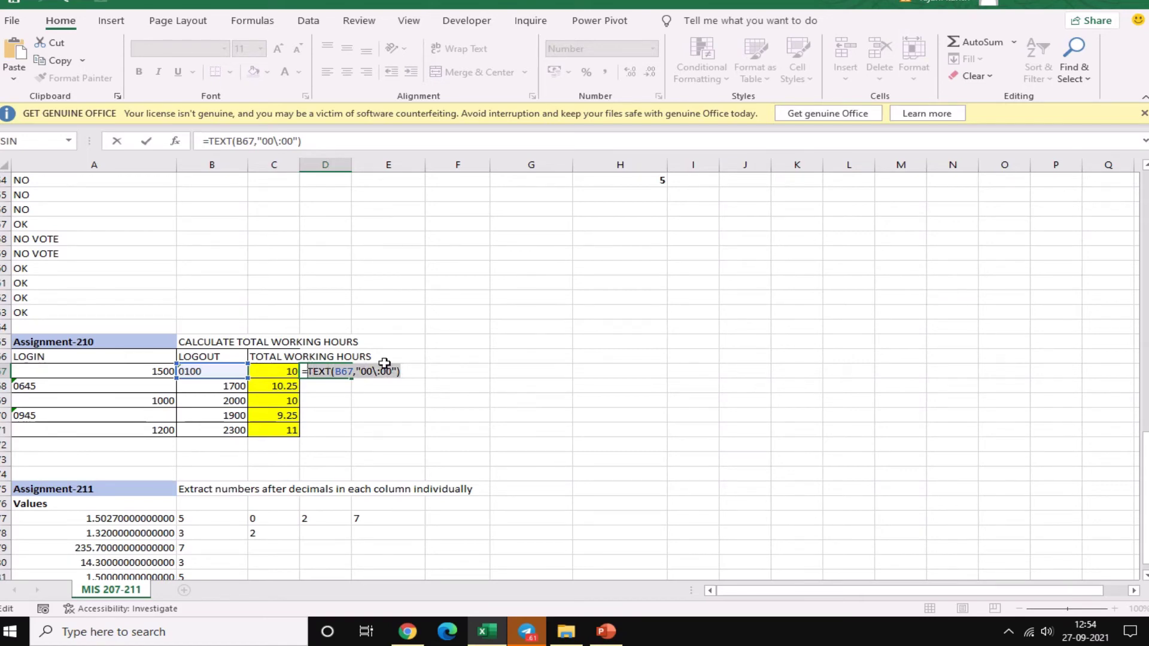
pyautogui.click(406, 369)
pyautogui.write('-')
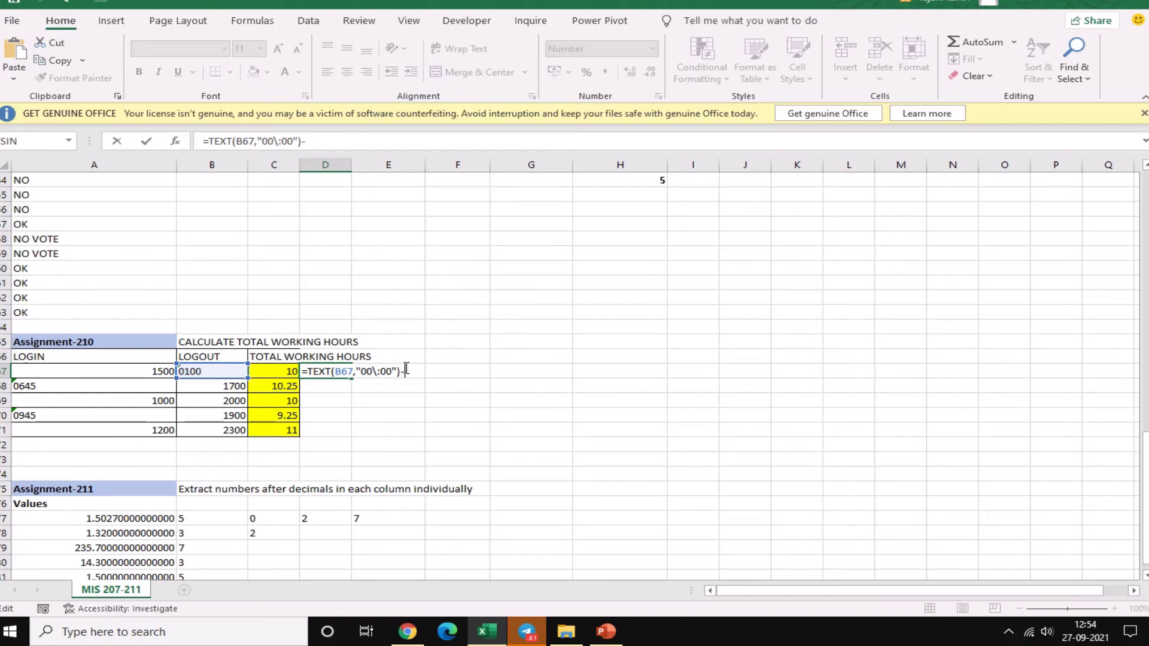
pyautogui.hotkey('ctrl', 'v')
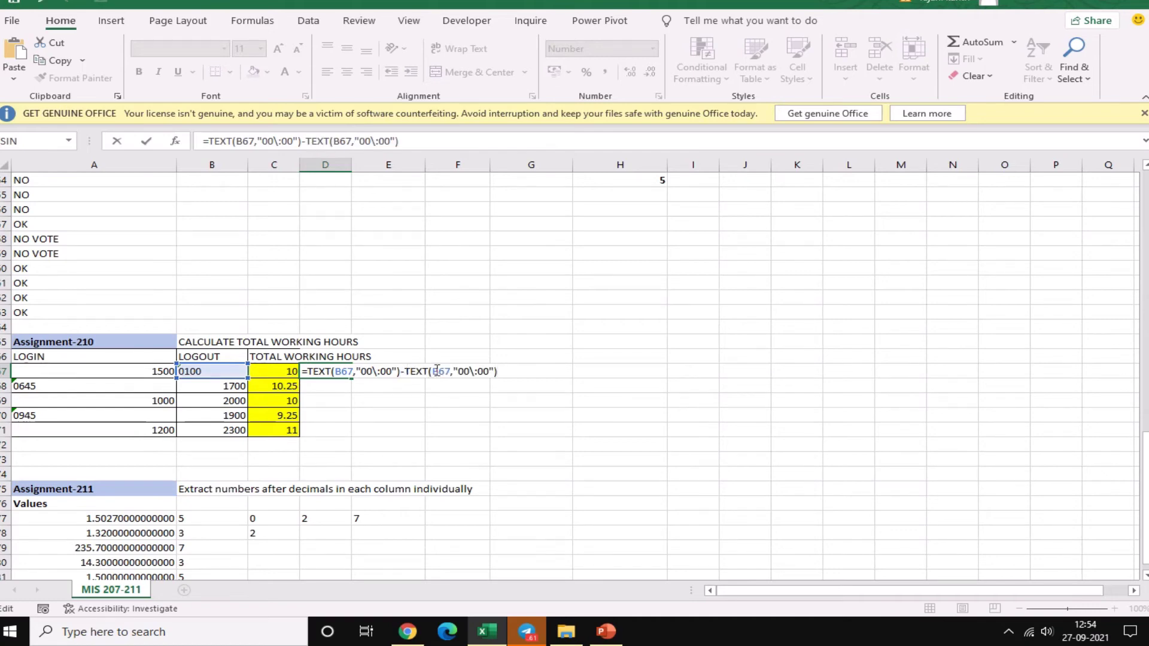
pyautogui.doubleClick(441, 371)
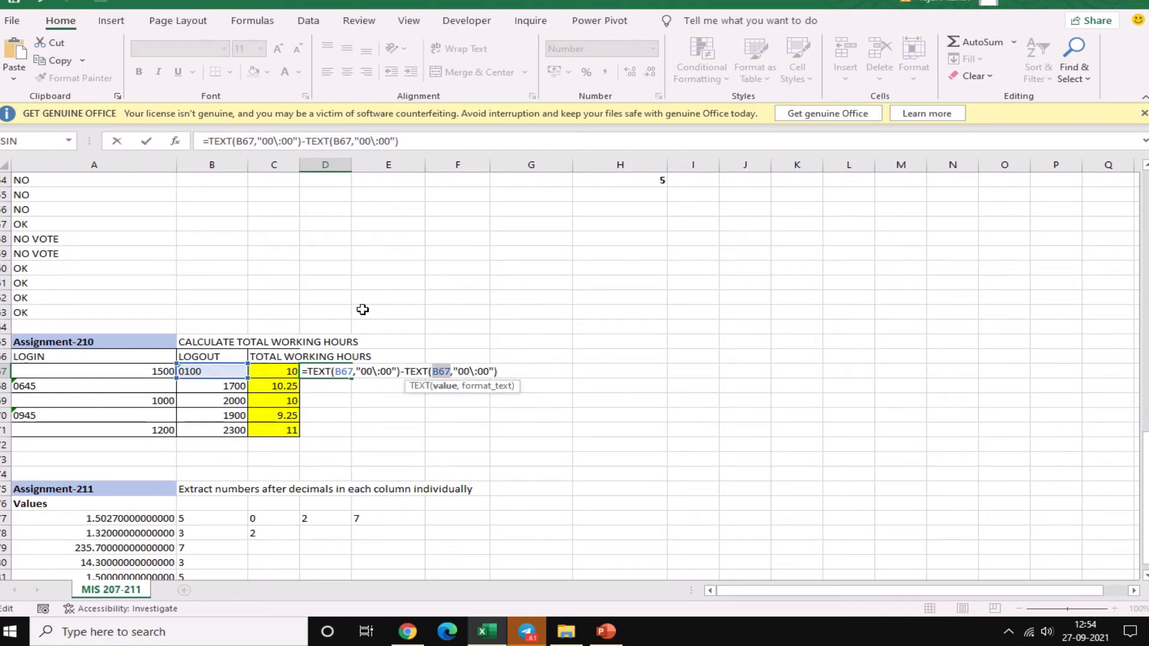
pyautogui.click(127, 372)
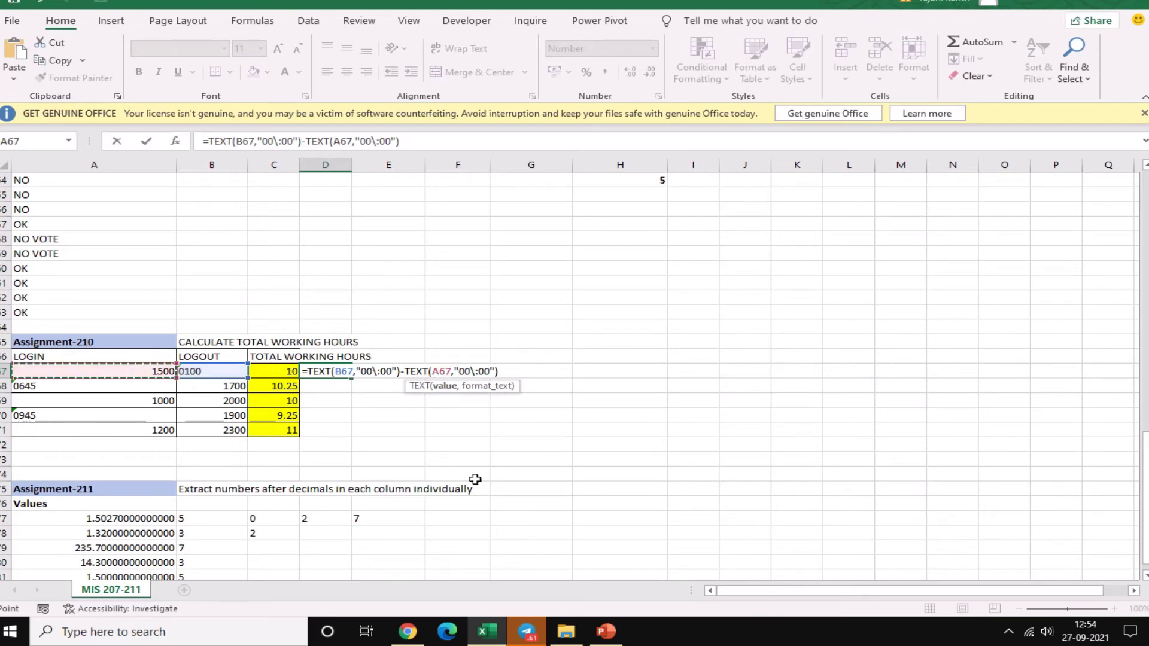
pyautogui.hotkey('ctrl', 'Return')
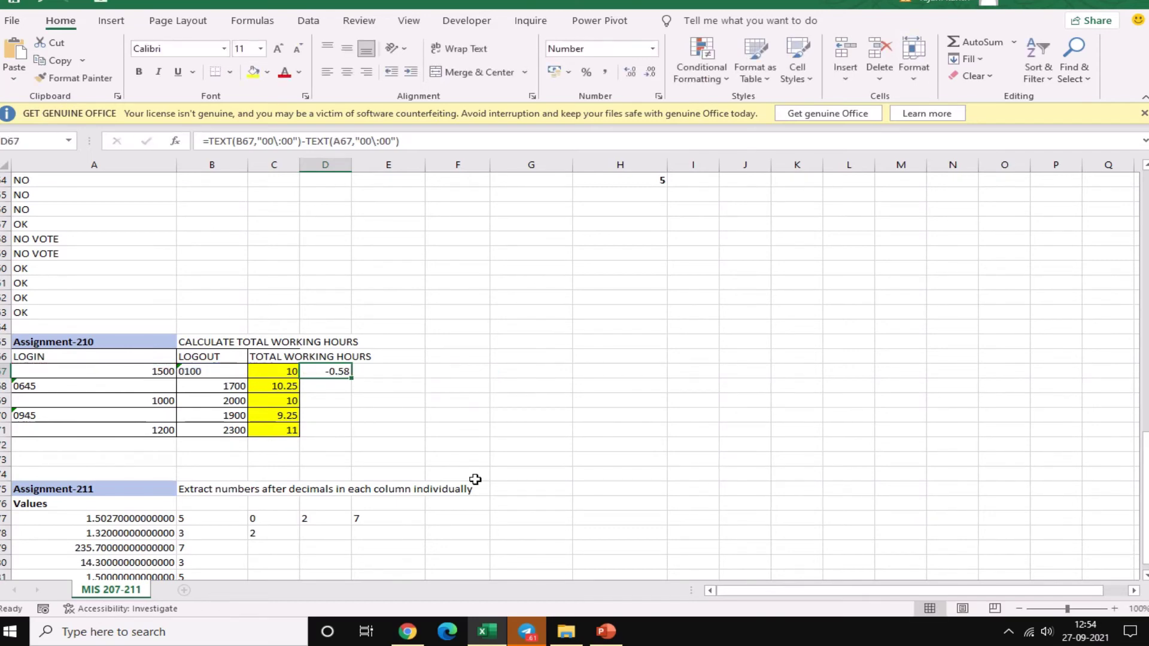
pyautogui.press('F2')
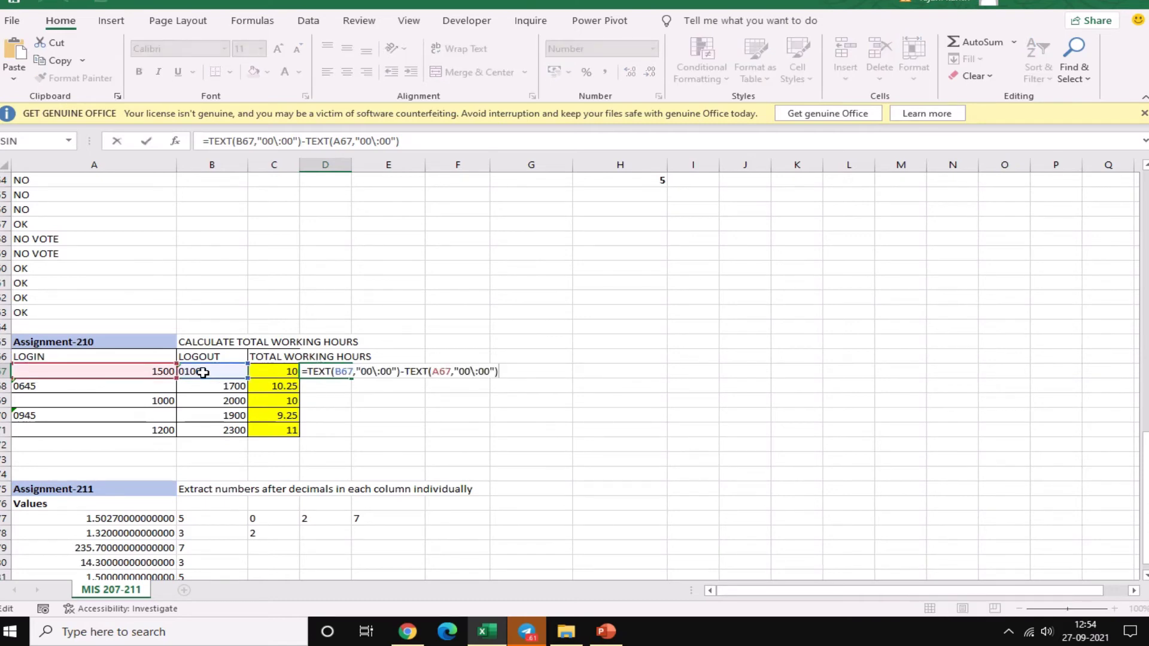
# Wrap D67 in MOD(...,1)*24 and fill to D71, giving 10.00, 10.25, 10.00, 9.25, 11.00
pyautogui.click(308, 372)
pyautogui.write('MOD')
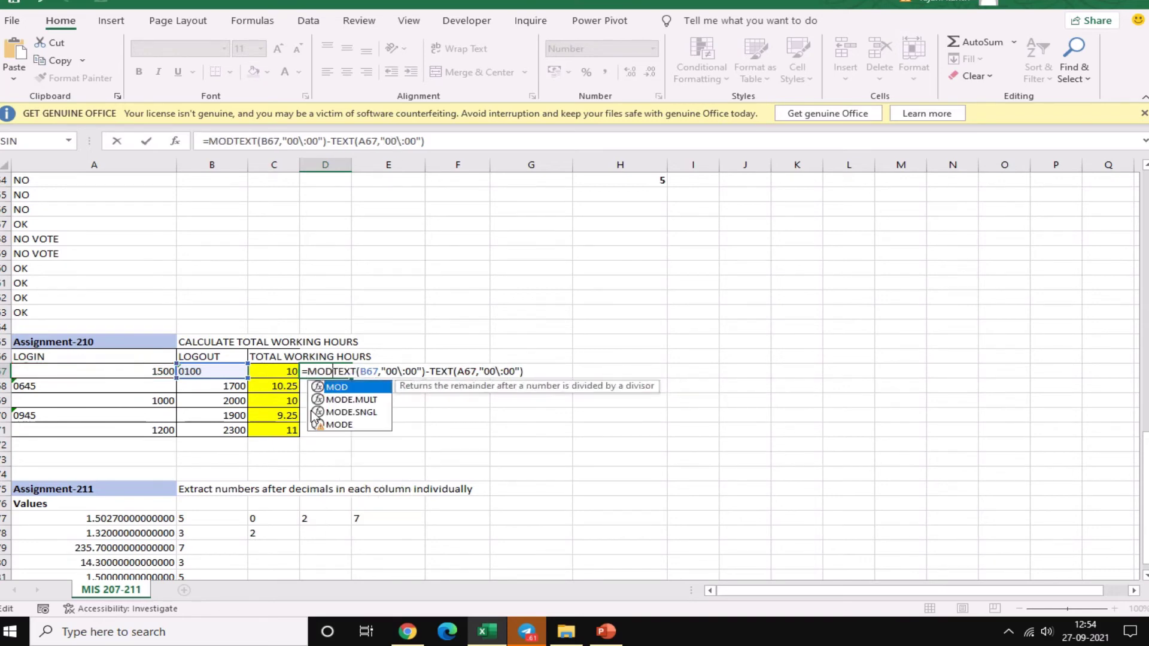
pyautogui.write('(')
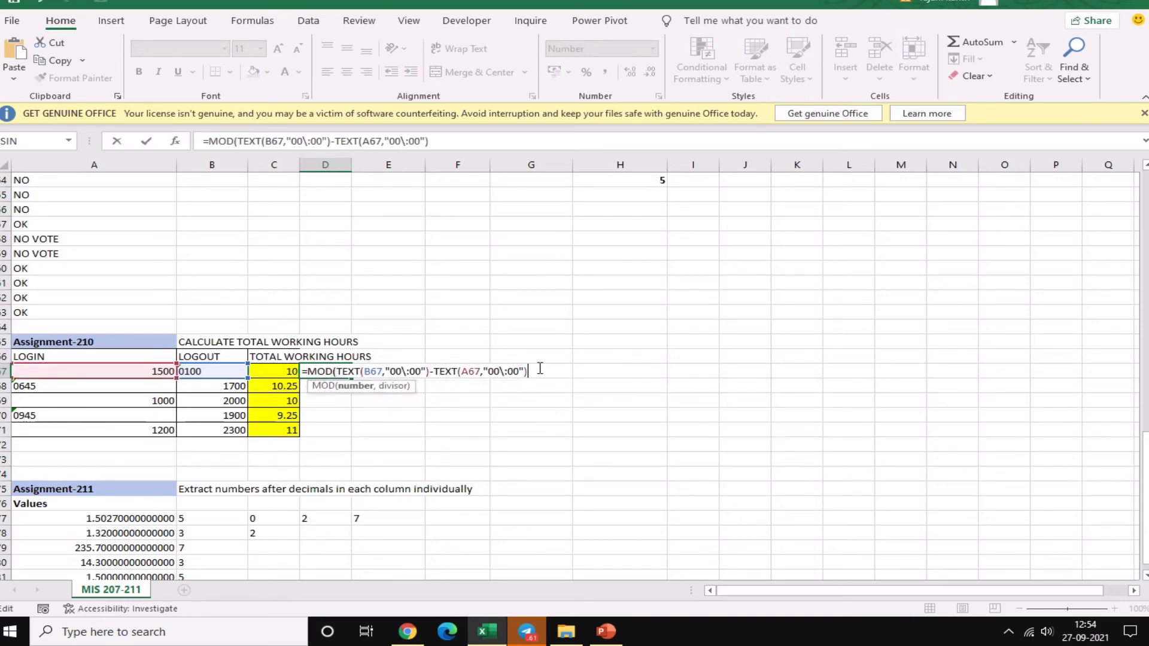
pyautogui.write(',1')
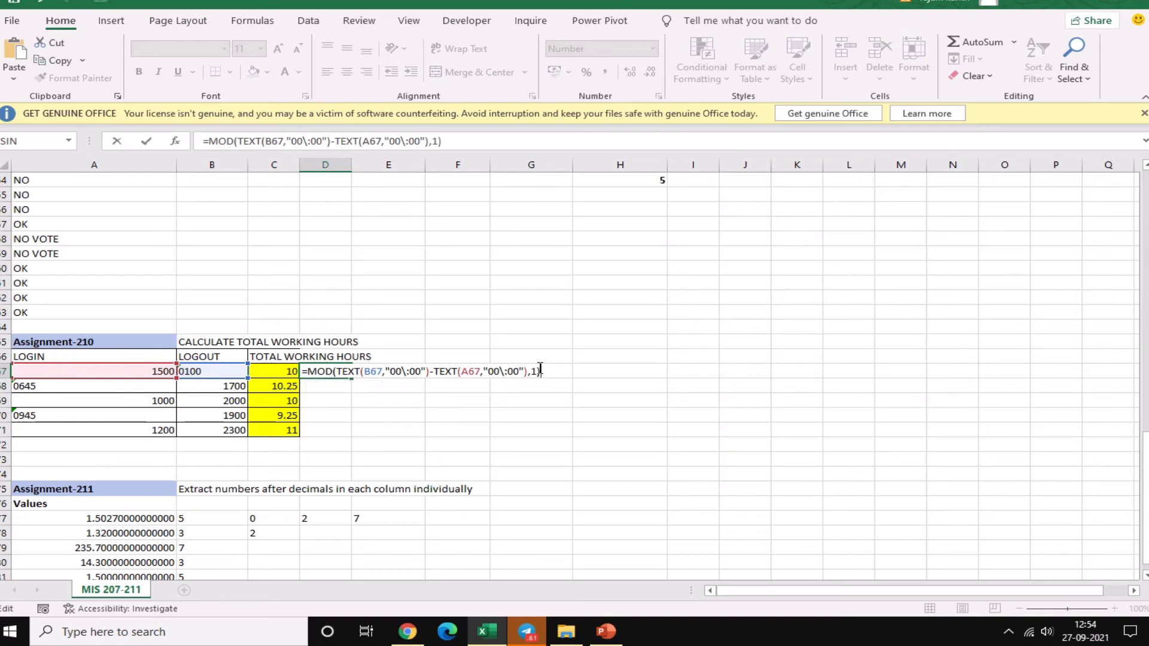
pyautogui.hotkey('ctrl', 'Return')
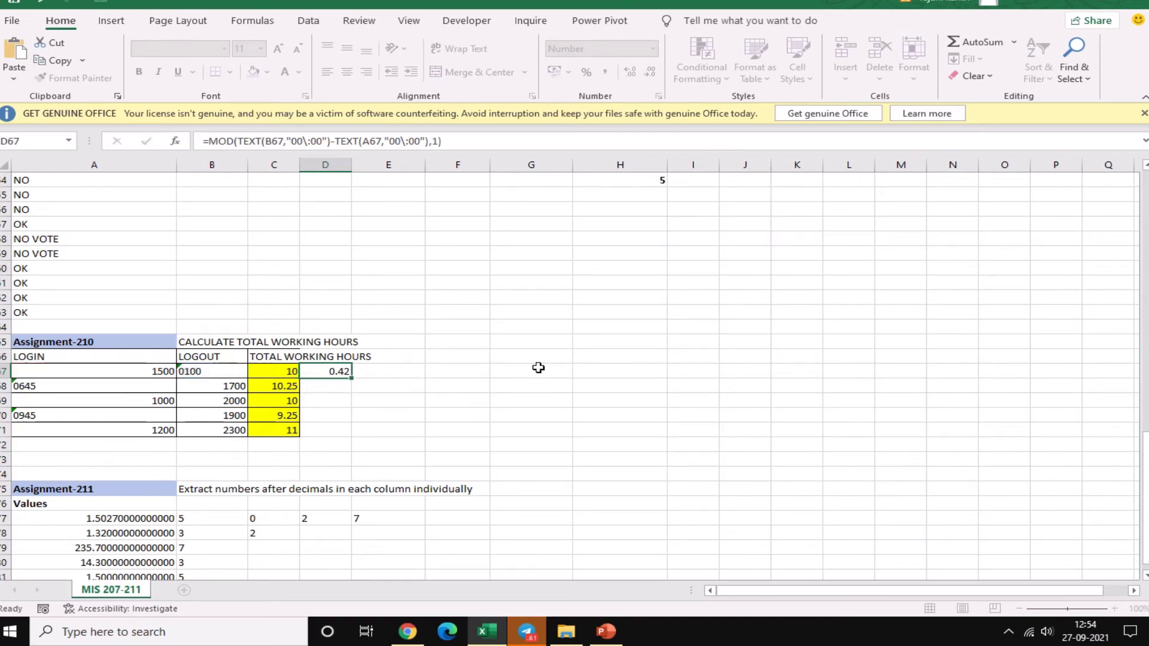
pyautogui.doubleClick(351, 377)
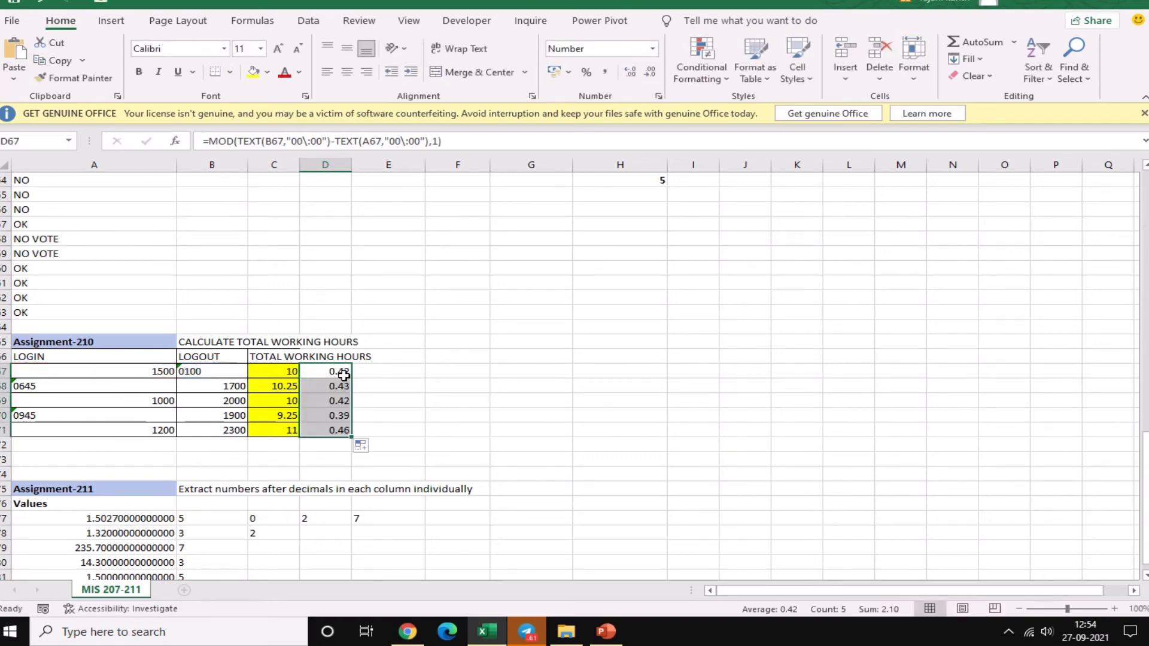
pyautogui.doubleClick(342, 376)
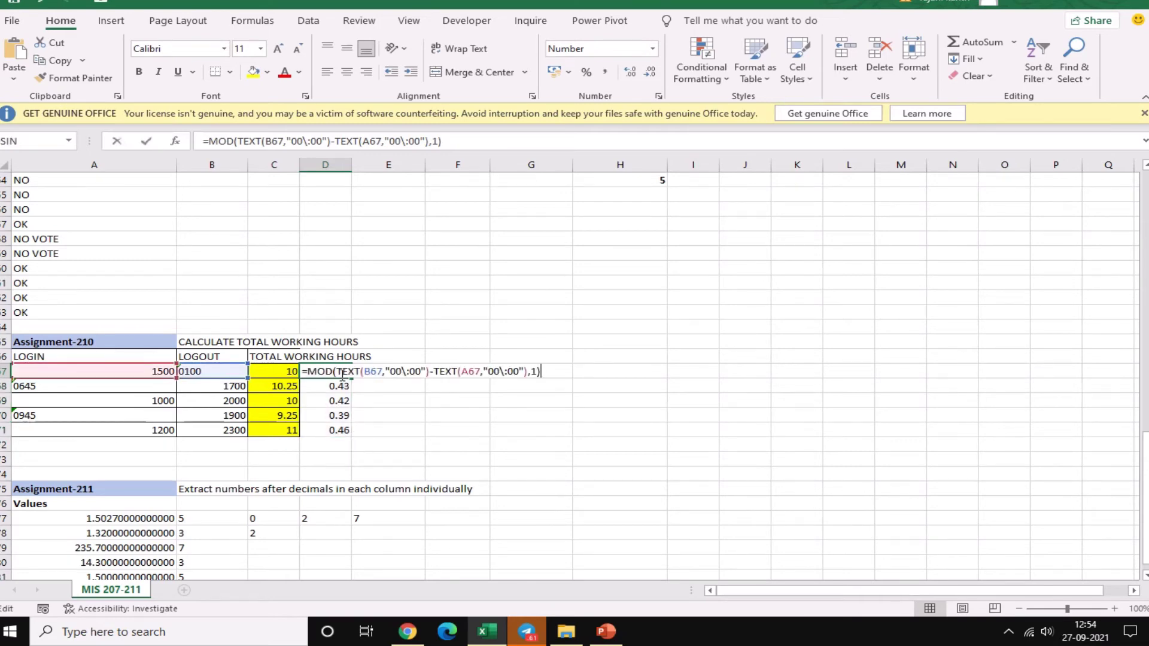
pyautogui.write('*24')
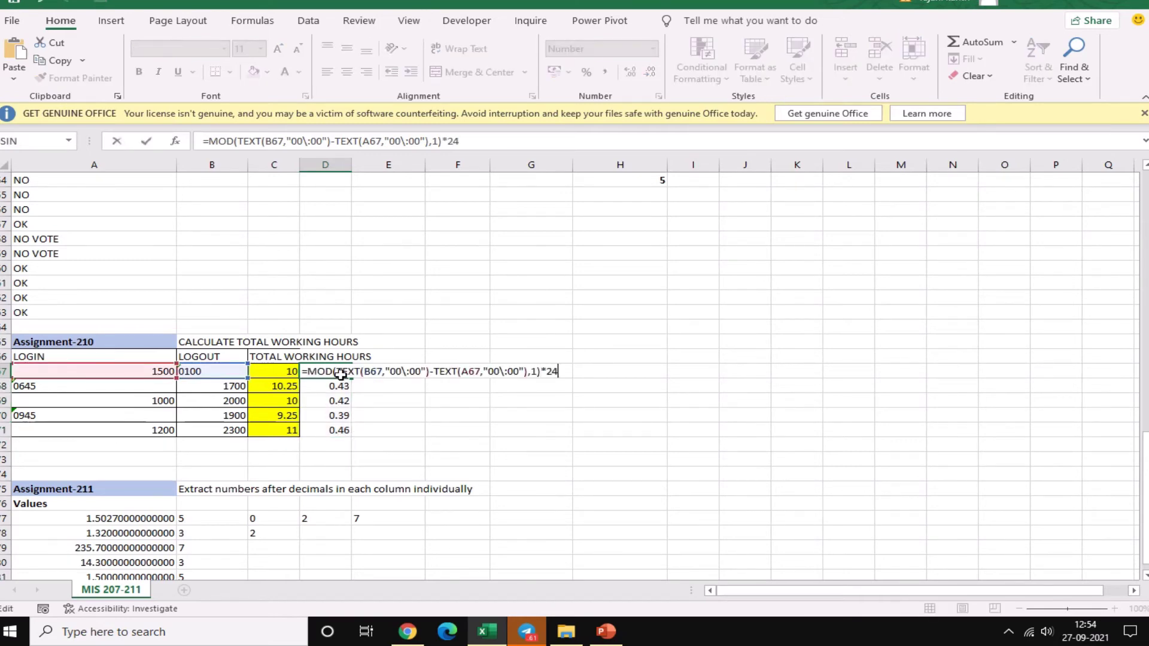
pyautogui.hotkey('ctrl', 'Return')
pyautogui.doubleClick(349, 377)
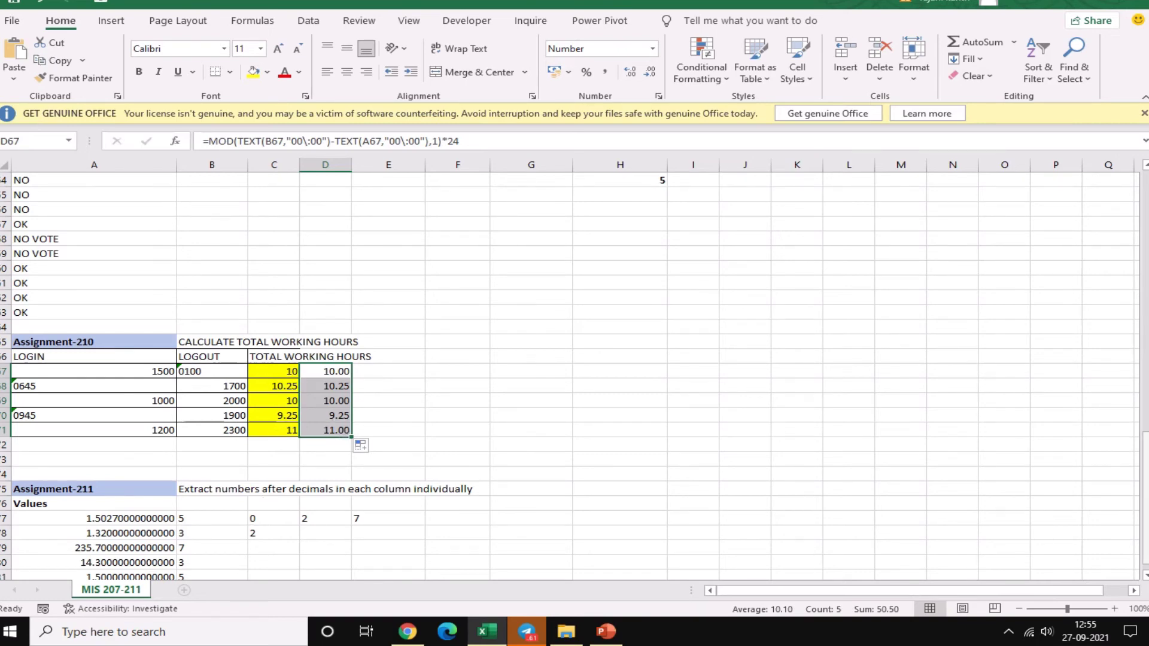
pyautogui.moveTo(1144, 445); pyautogui.dragTo(1144, 455)
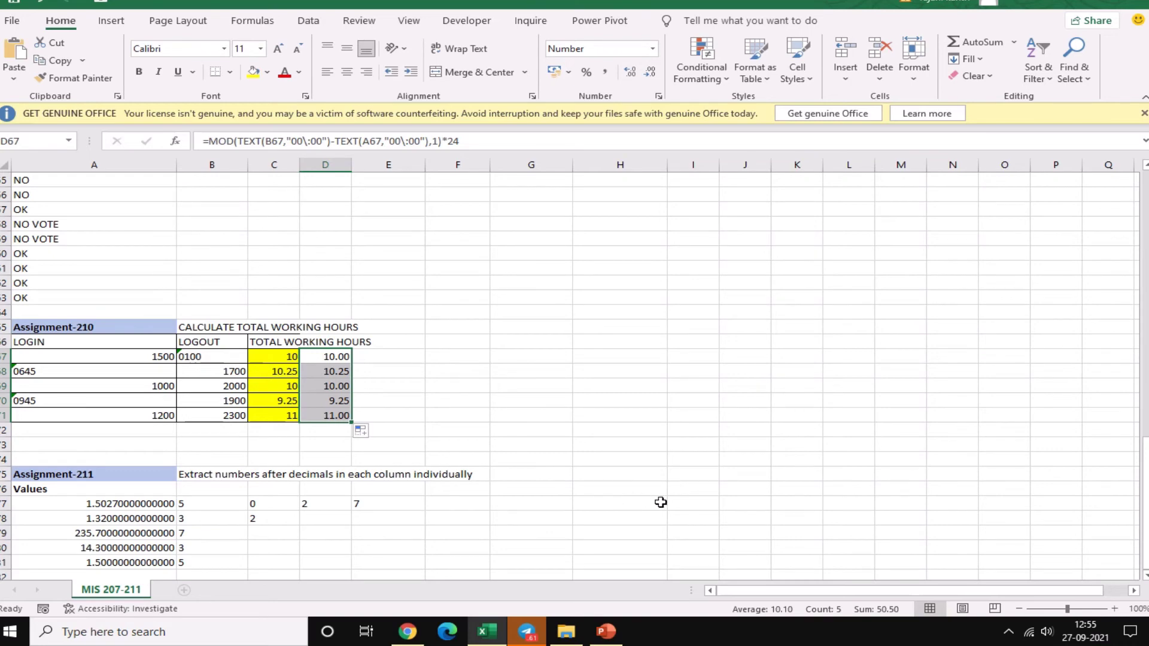
# Clear the earlier extracted digits from B77:F81
pyautogui.click(603, 504)
pyautogui.click(536, 503)
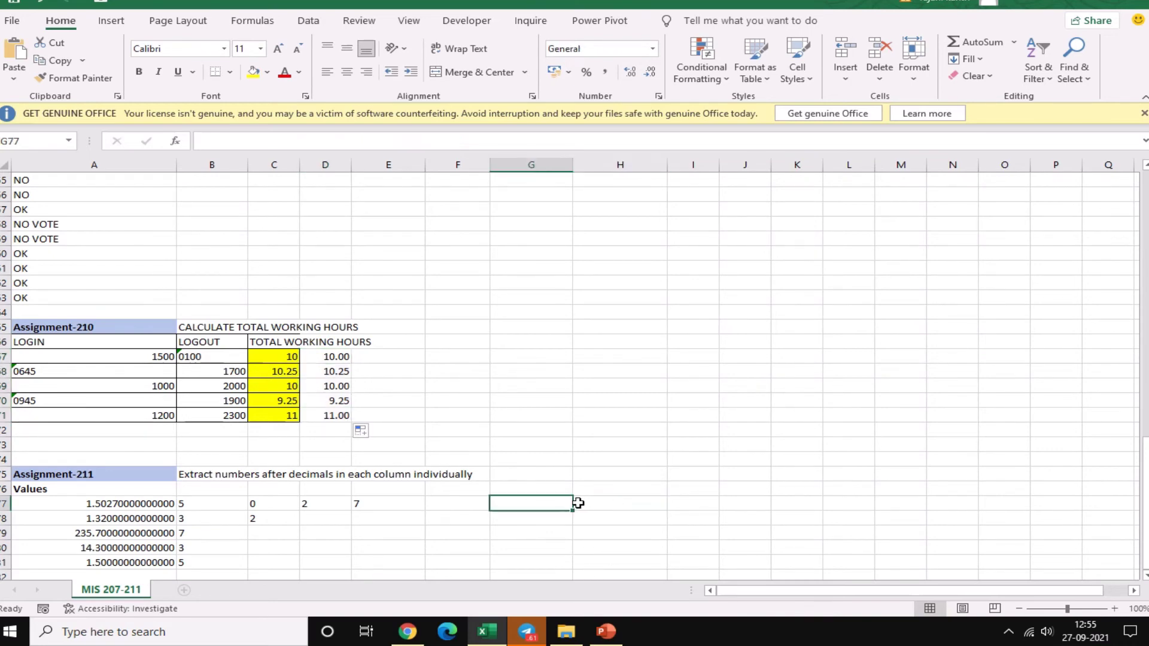
pyautogui.click(464, 506)
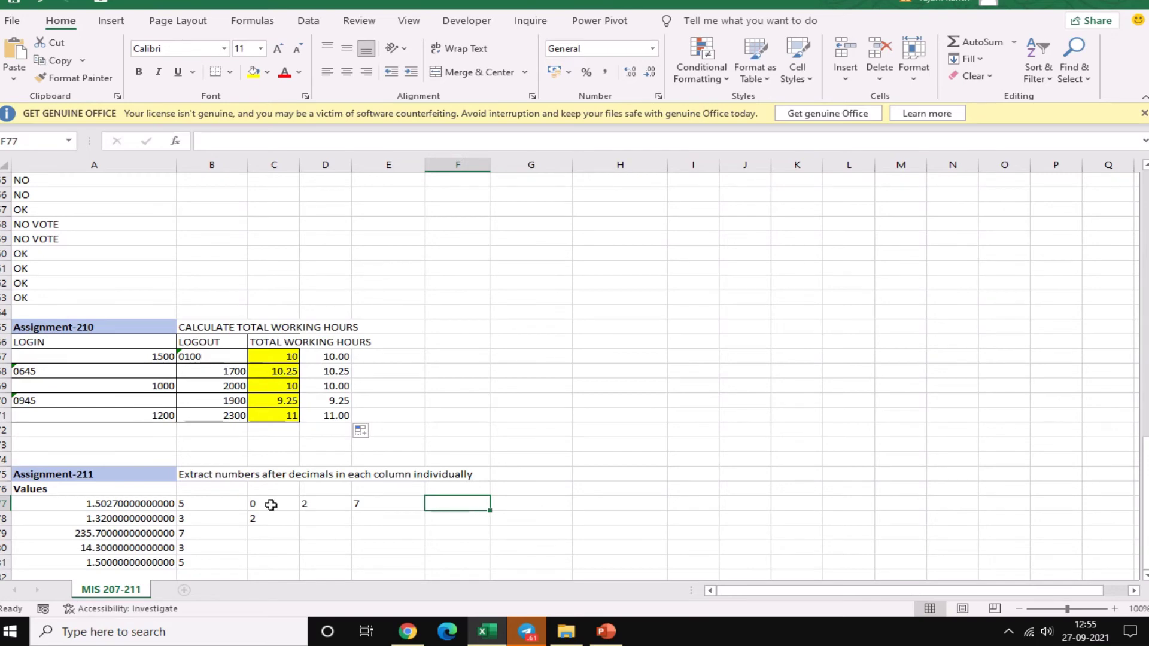
pyautogui.moveTo(272, 505); pyautogui.dragTo(211, 566)
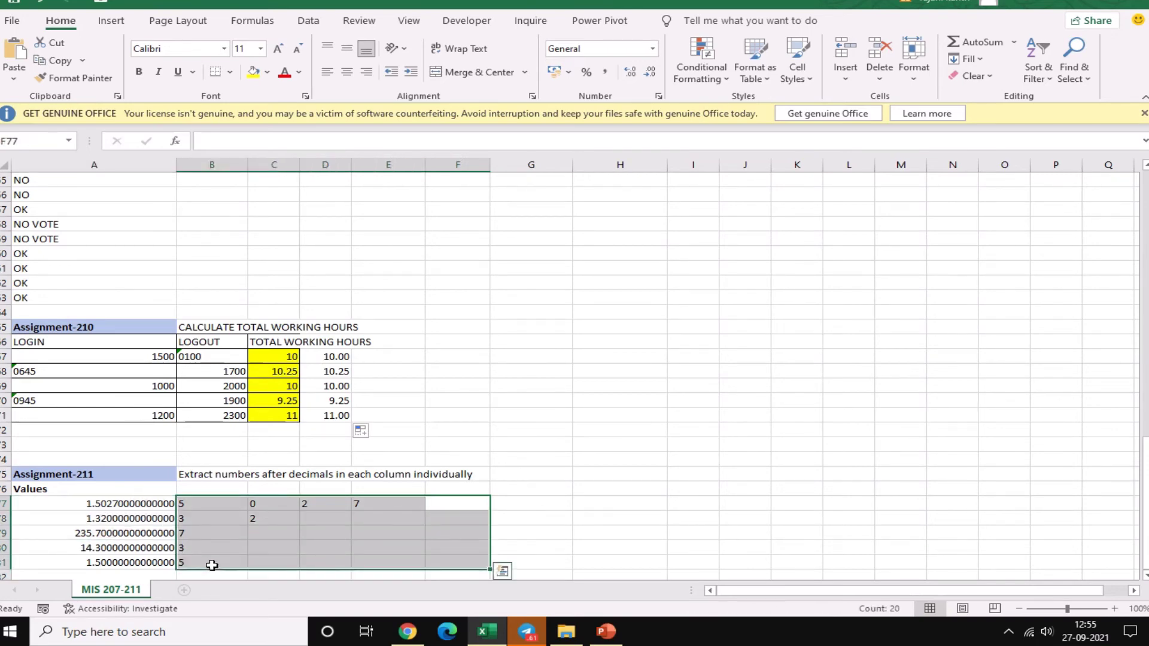
pyautogui.press('Delete')
# Begin a REPLACE formula in B77 that uses A77 as its text
pyautogui.press('Left')
pyautogui.press('Left')
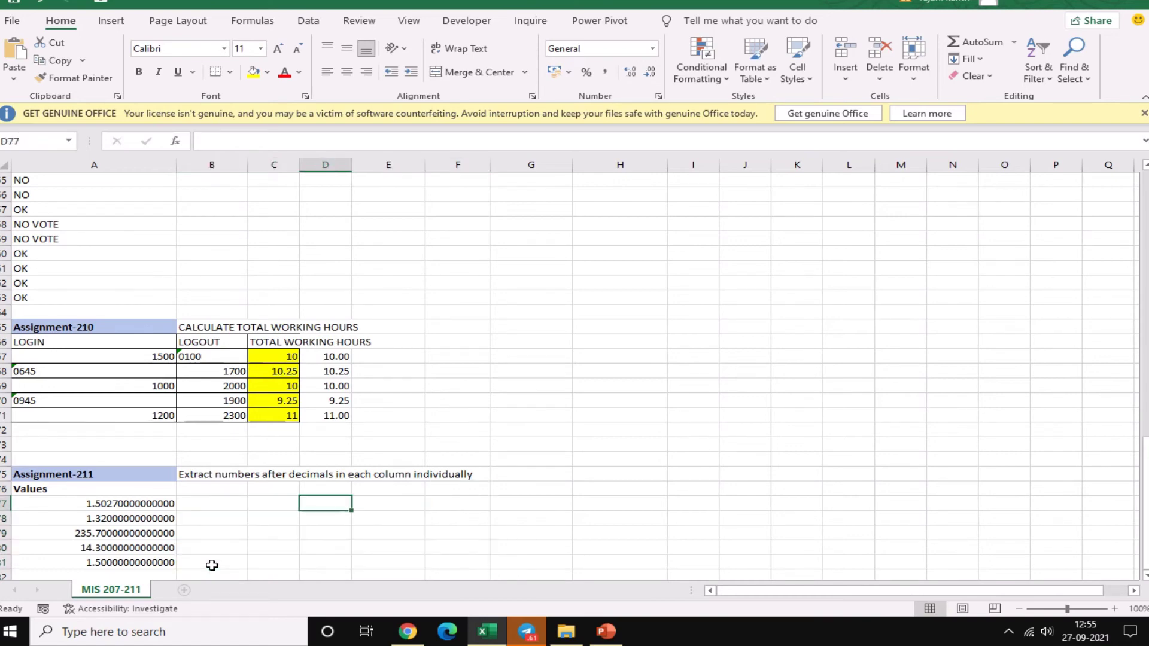
pyautogui.press('Left')
pyautogui.press('Left')
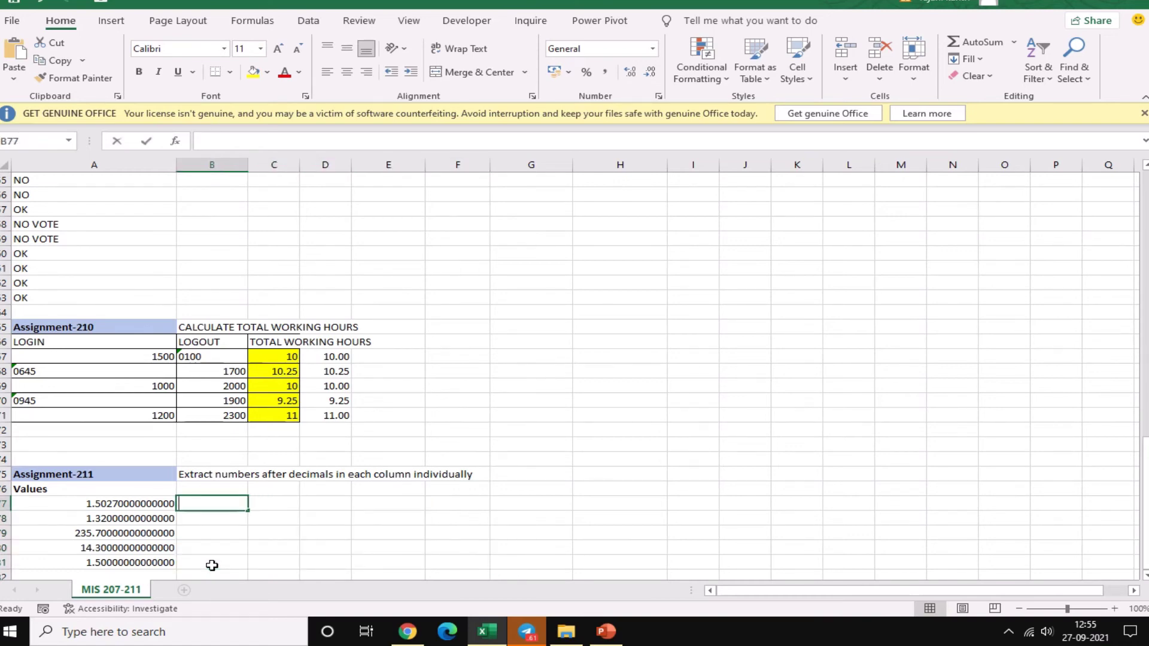
pyautogui.write('=M')
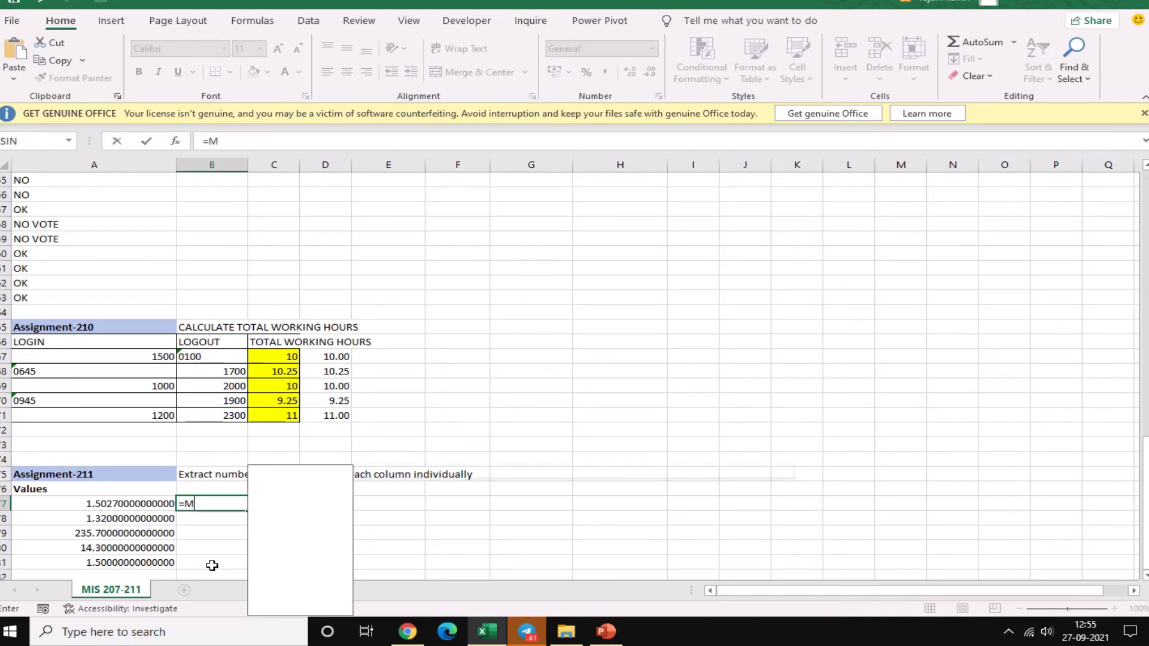
pyautogui.write('ID')
pyautogui.press('BackSpace')
pyautogui.press('BackSpace')
pyautogui.press('BackSpace')
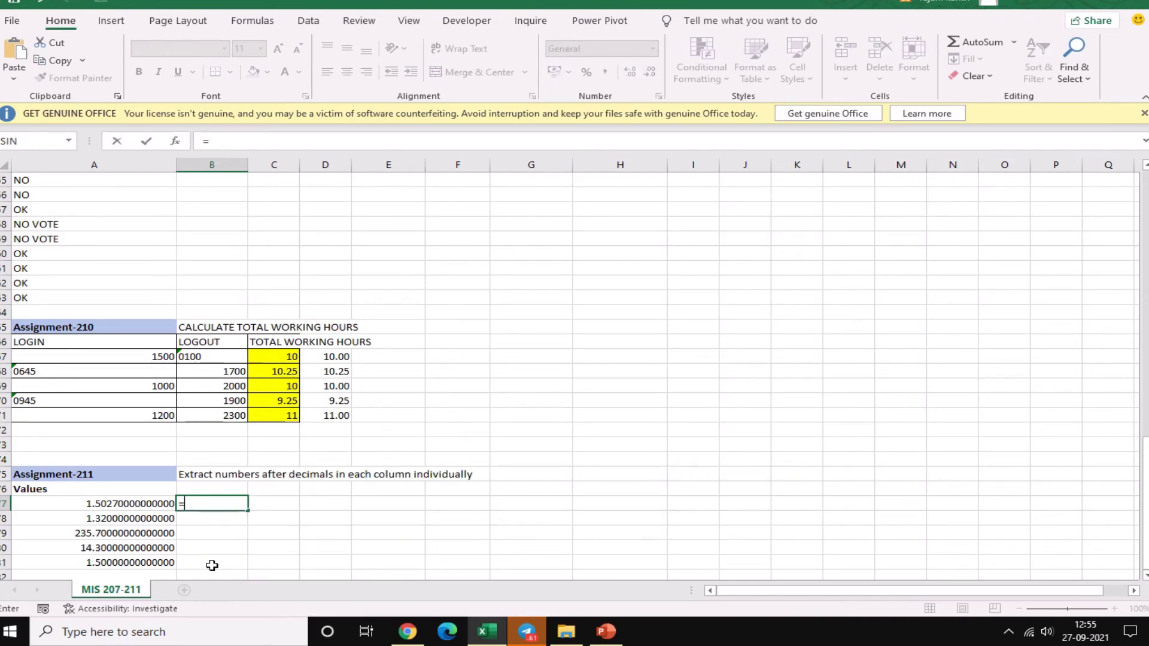
pyautogui.write('REPL')
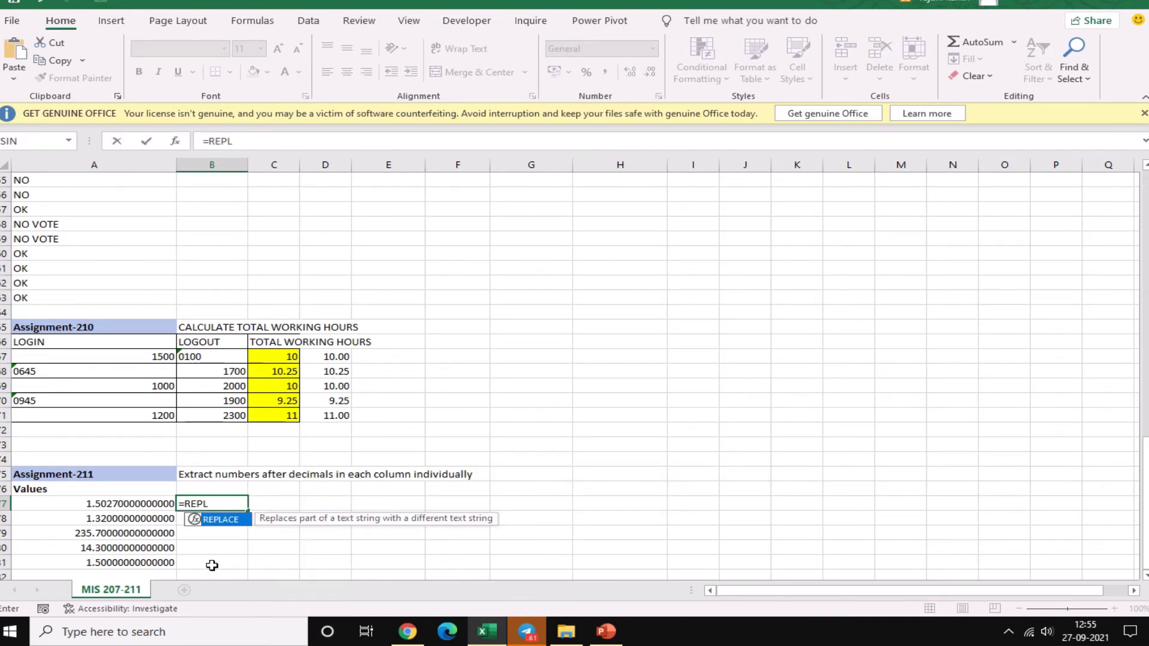
pyautogui.press('Tab')
pyautogui.press('Left')
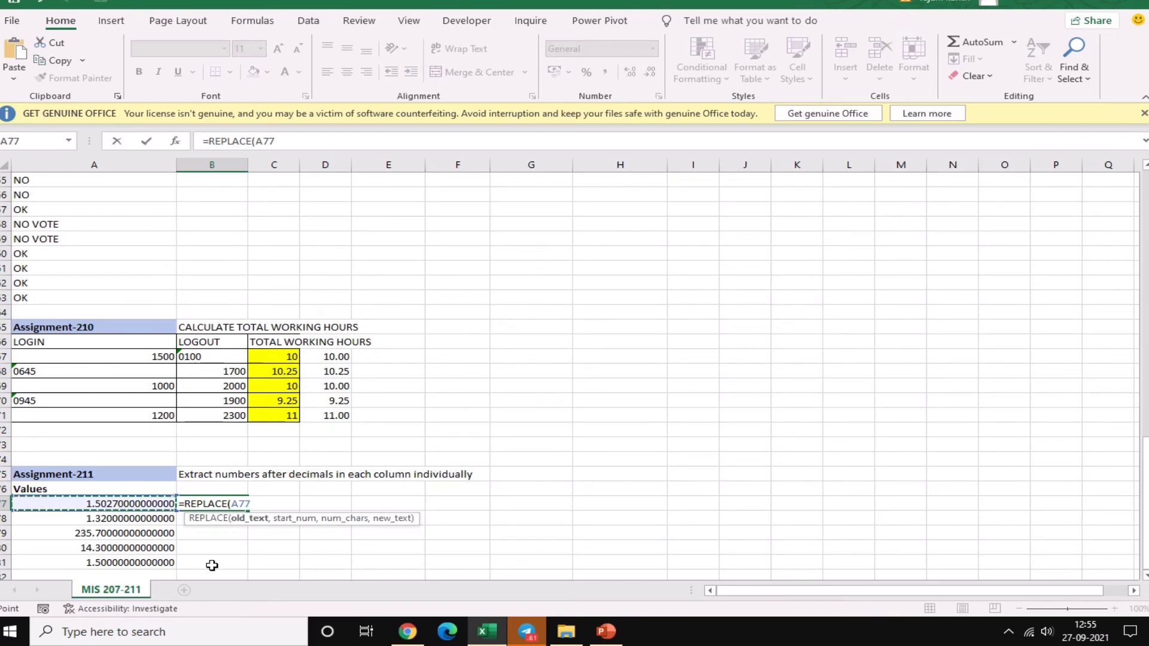
# Complete it as =REPLACE(A77,1,SEARCH(".",A77),"") so B77 shows 5027
pyautogui.write(',1,S')
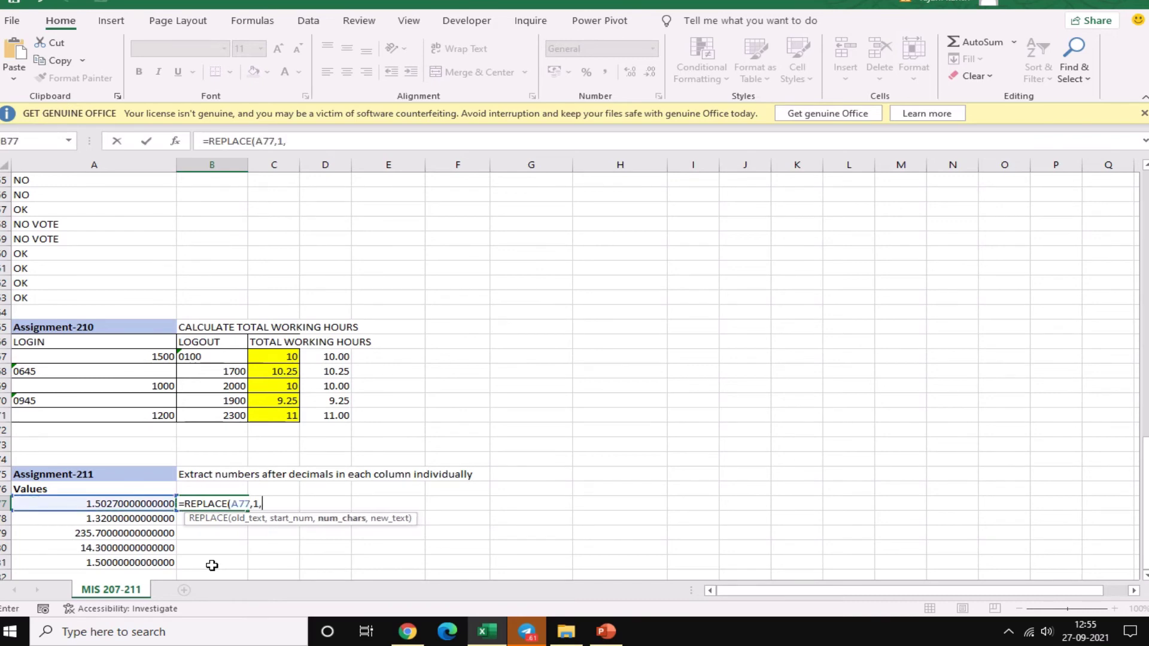
pyautogui.write('ERA')
pyautogui.press('BackSpace')
pyautogui.press('BackSpace')
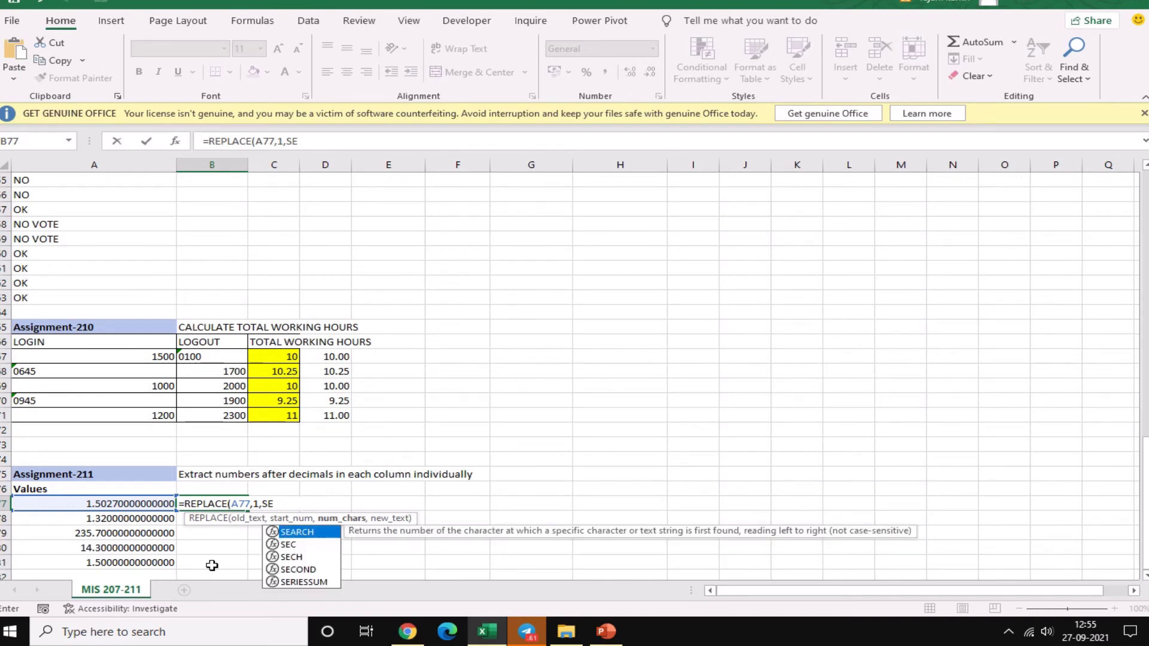
pyautogui.press('Tab')
pyautogui.write('.')
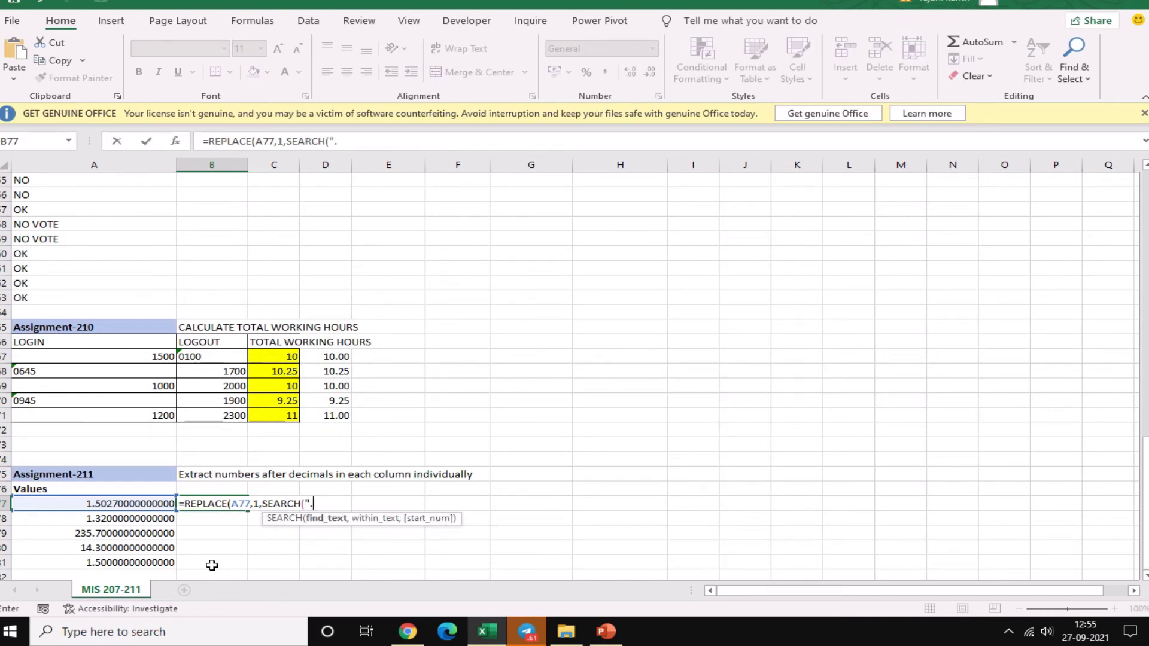
pyautogui.write('",')
pyautogui.press('Left')
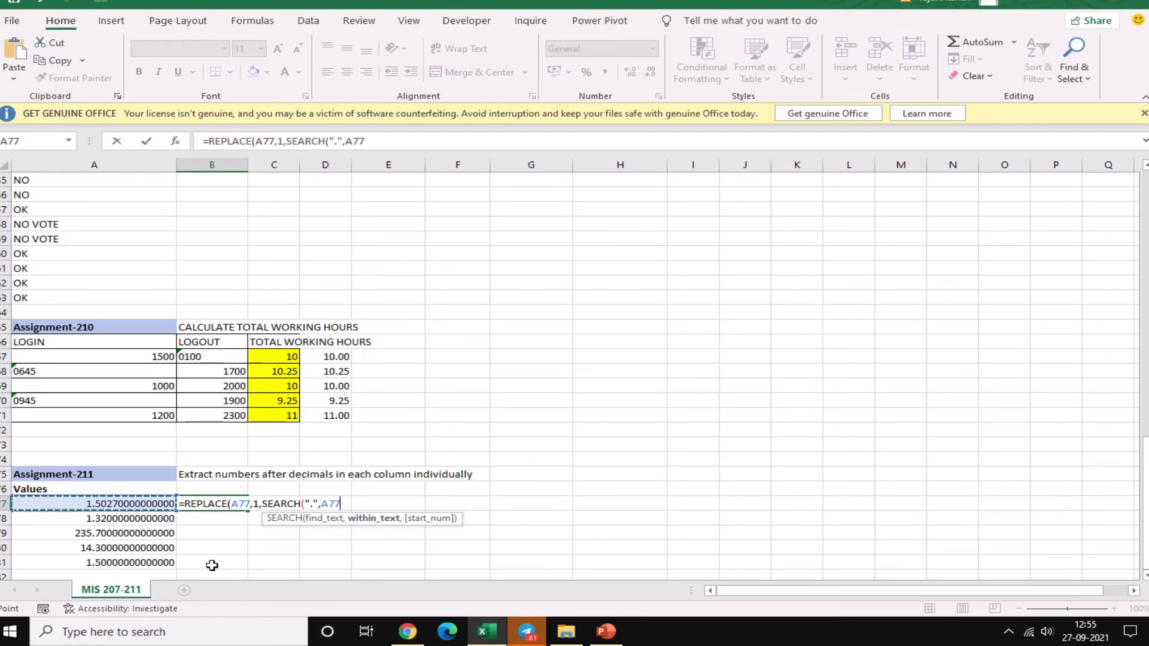
pyautogui.write(')')
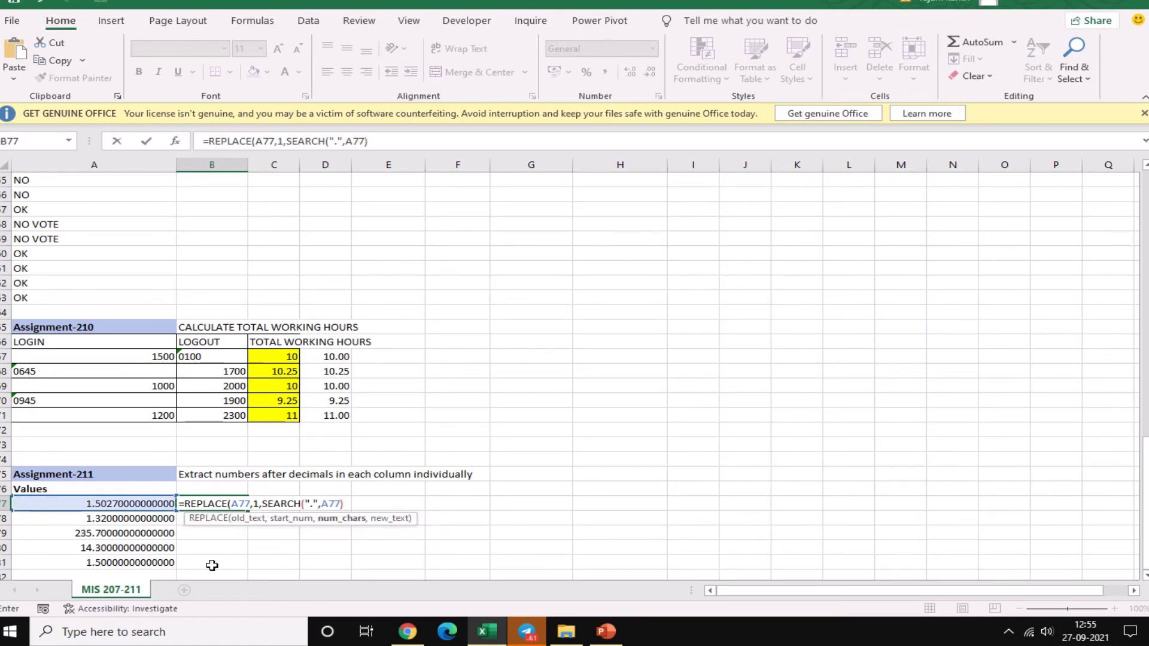
pyautogui.write(',')
pyautogui.write('"")')
pyautogui.hotkey('ctrl', 'Return')
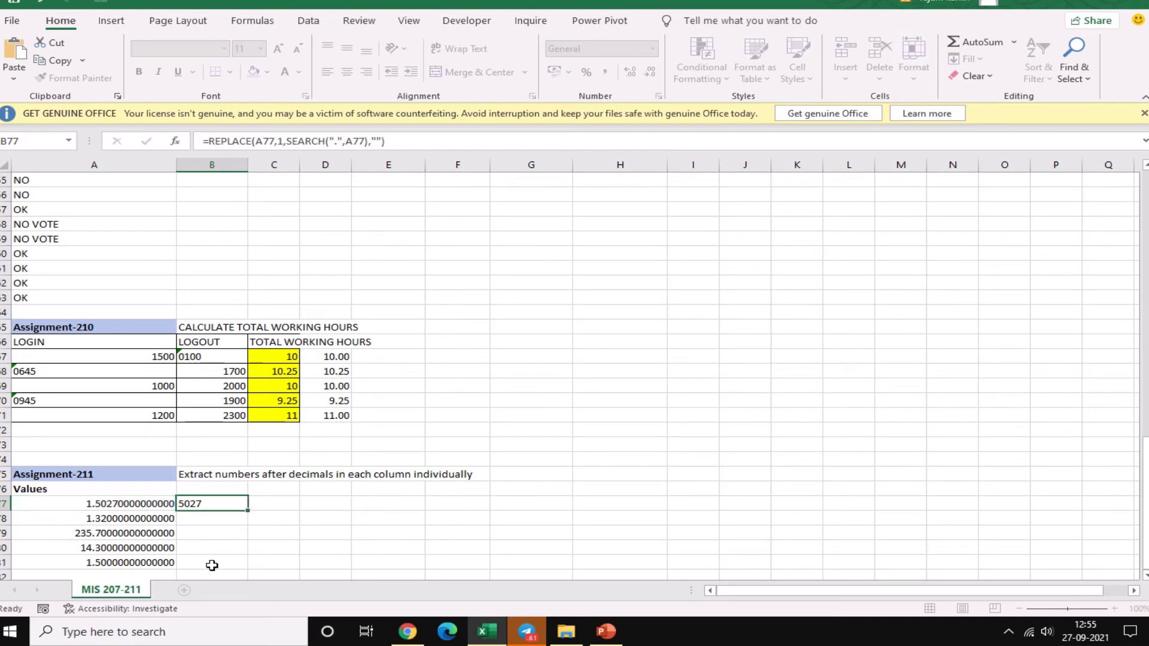
# Fill the formula down to B81, giving 5027, 32, 7, 3, 5, and abandon an attempted MID wrap
pyautogui.doubleClick(249, 510)
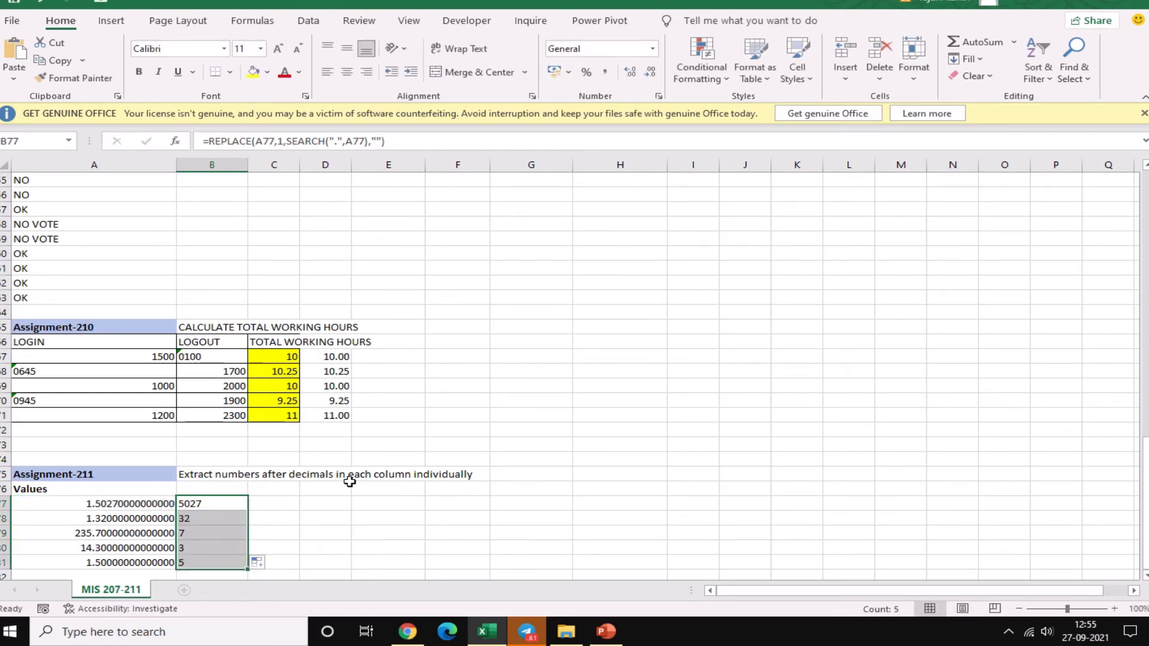
pyautogui.doubleClick(215, 504)
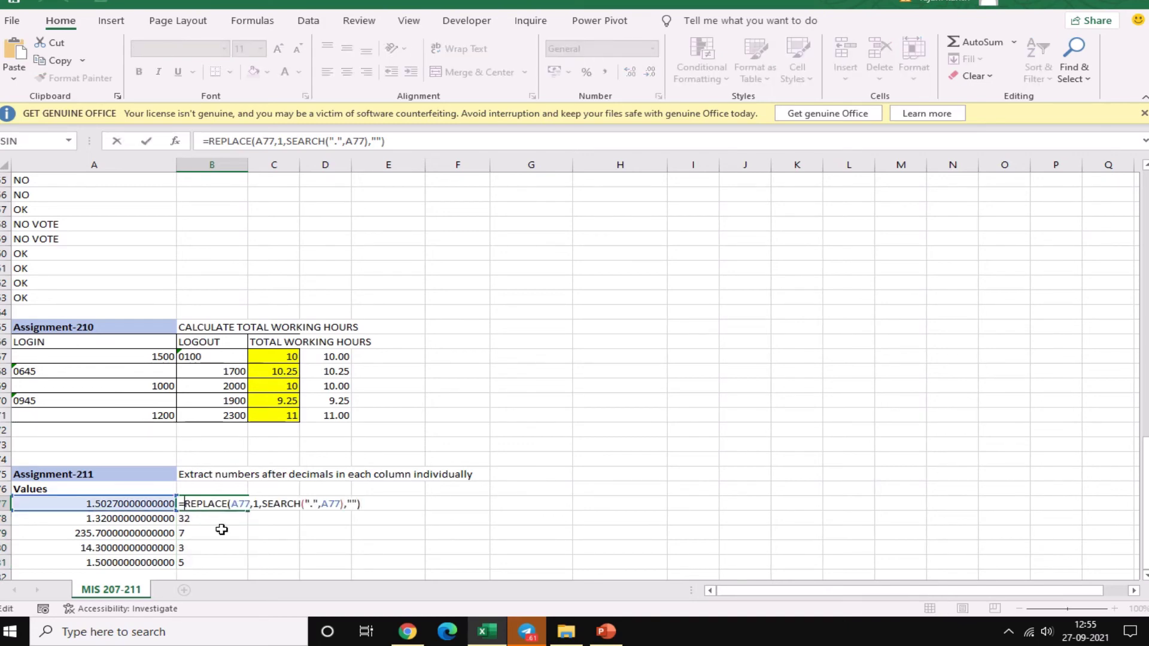
pyautogui.write('MID')
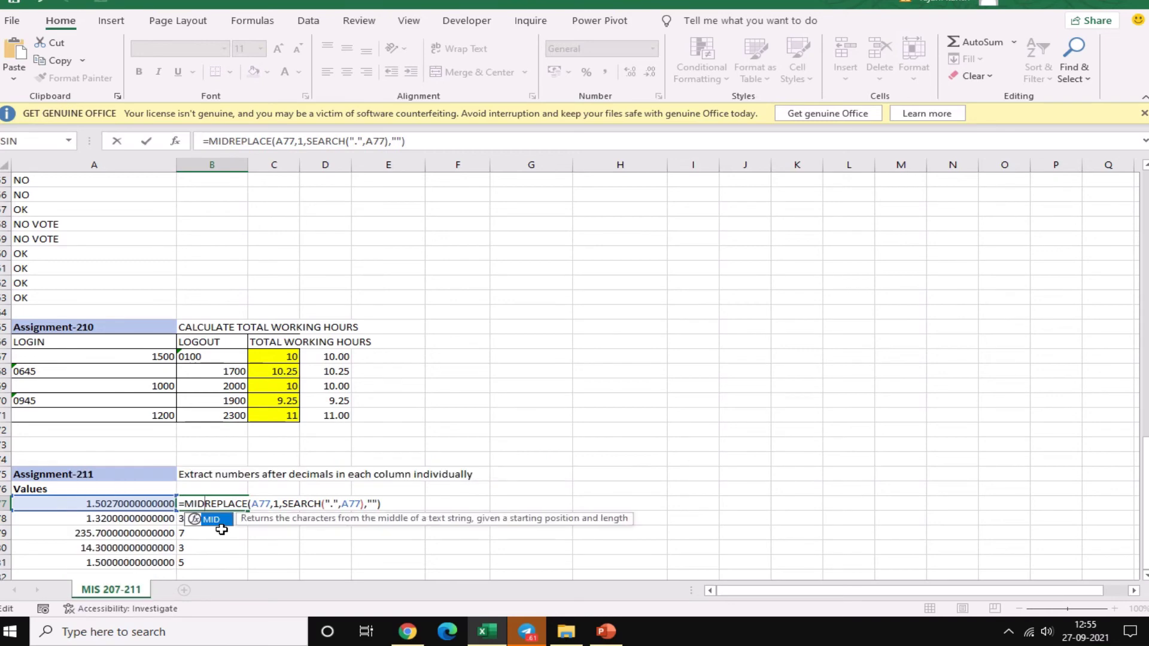
pyautogui.write('(')
pyautogui.press('Left')
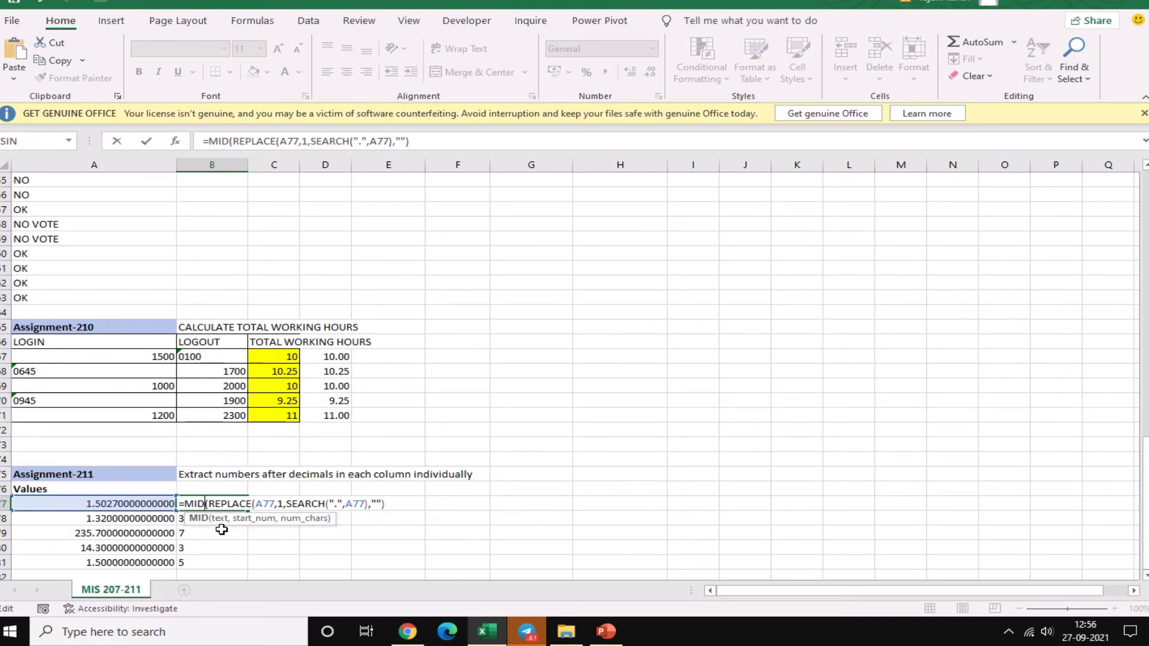
pyautogui.press('Right')
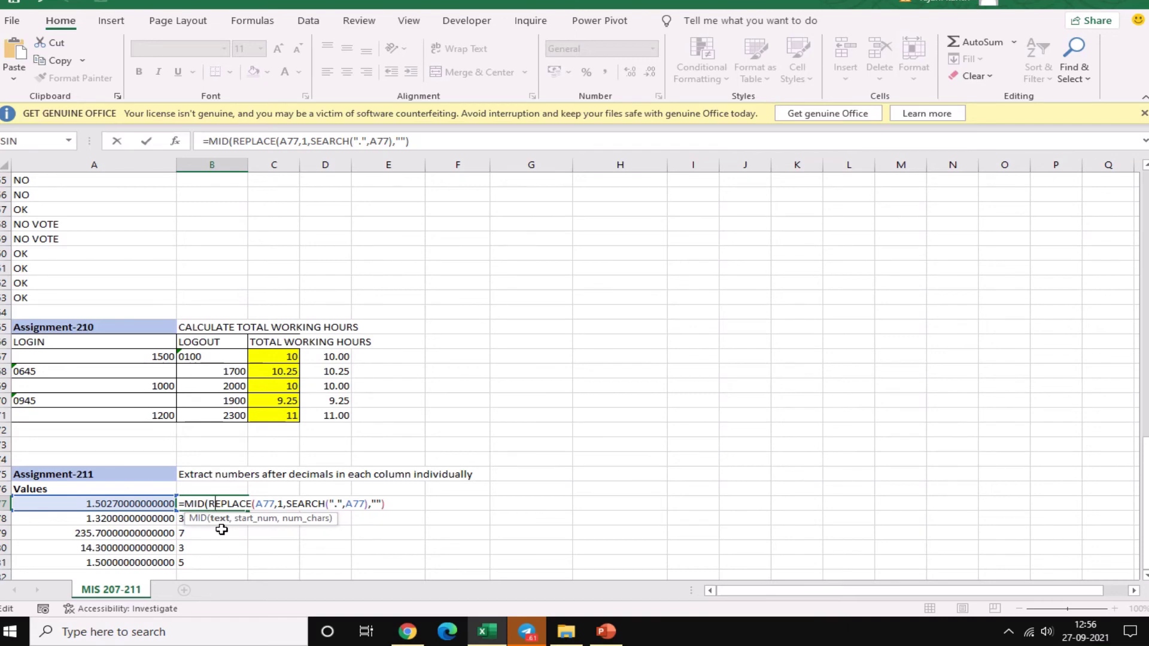
pyautogui.press('End')
pyautogui.write(',')
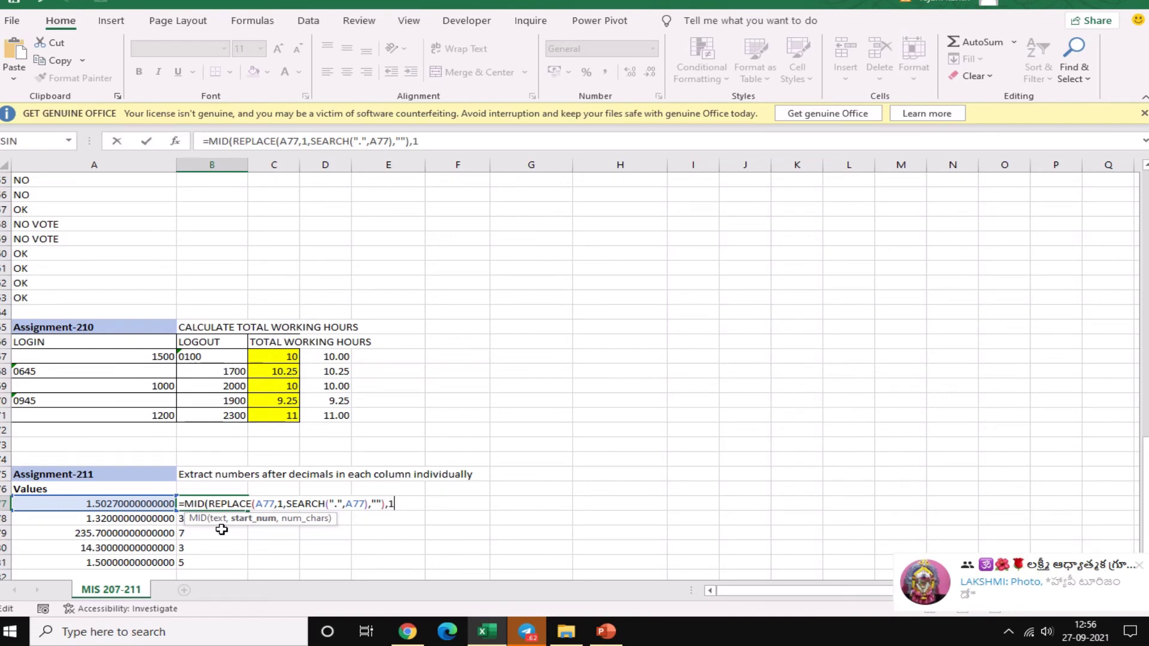
pyautogui.write(',')
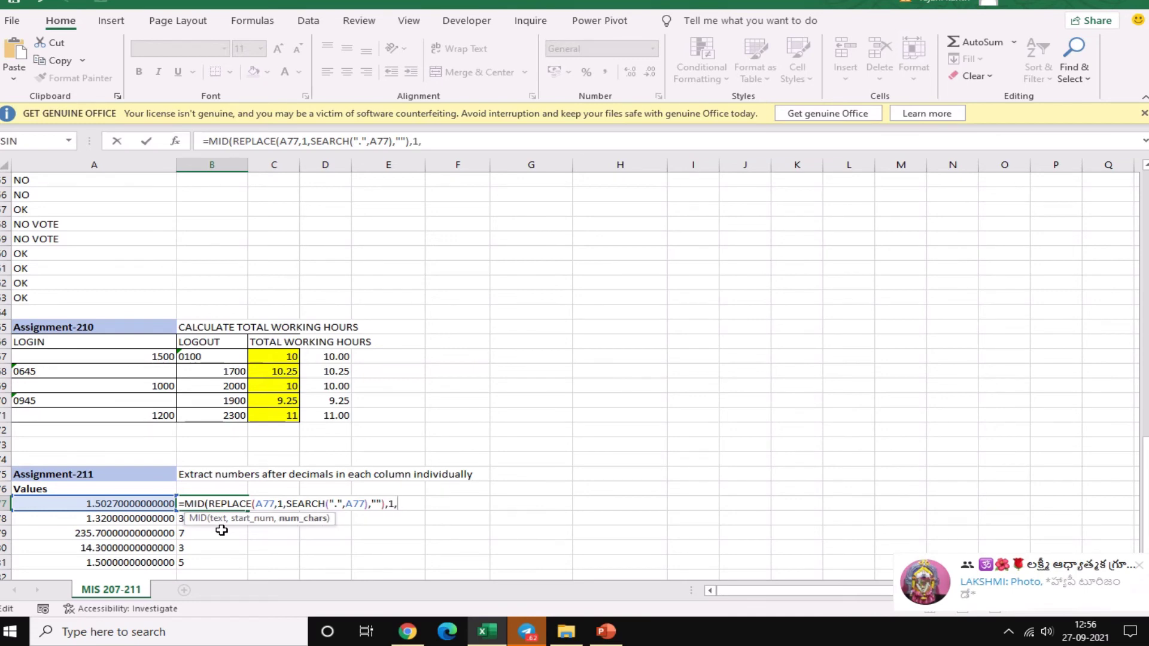
pyautogui.write('COLUM')
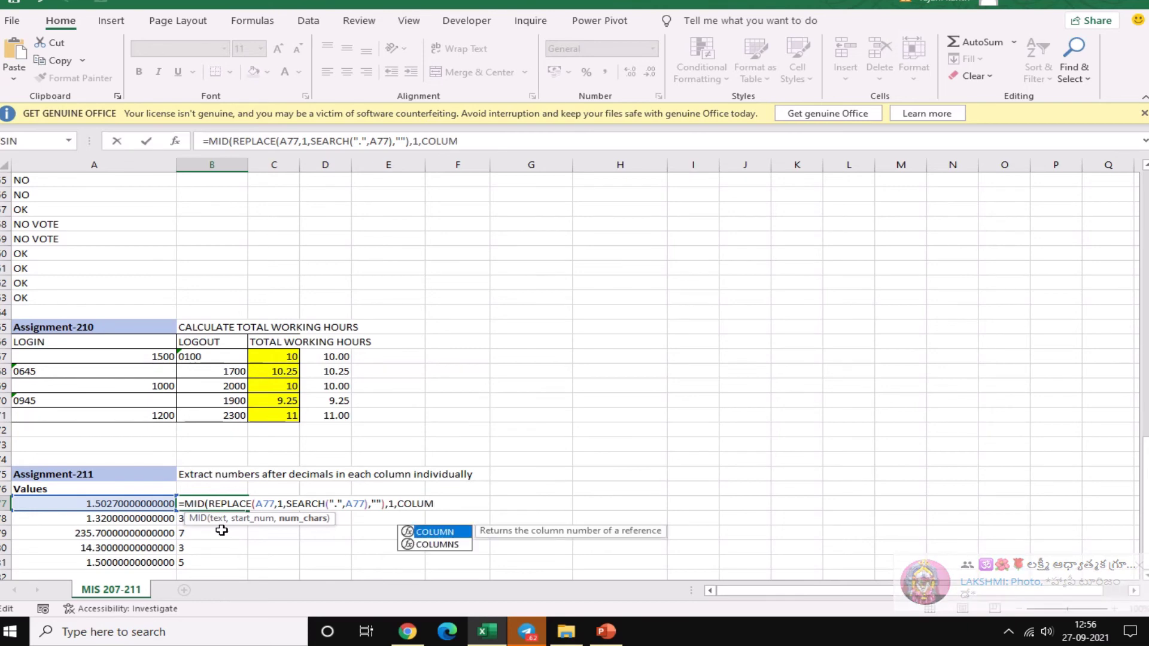
pyautogui.write('NS(')
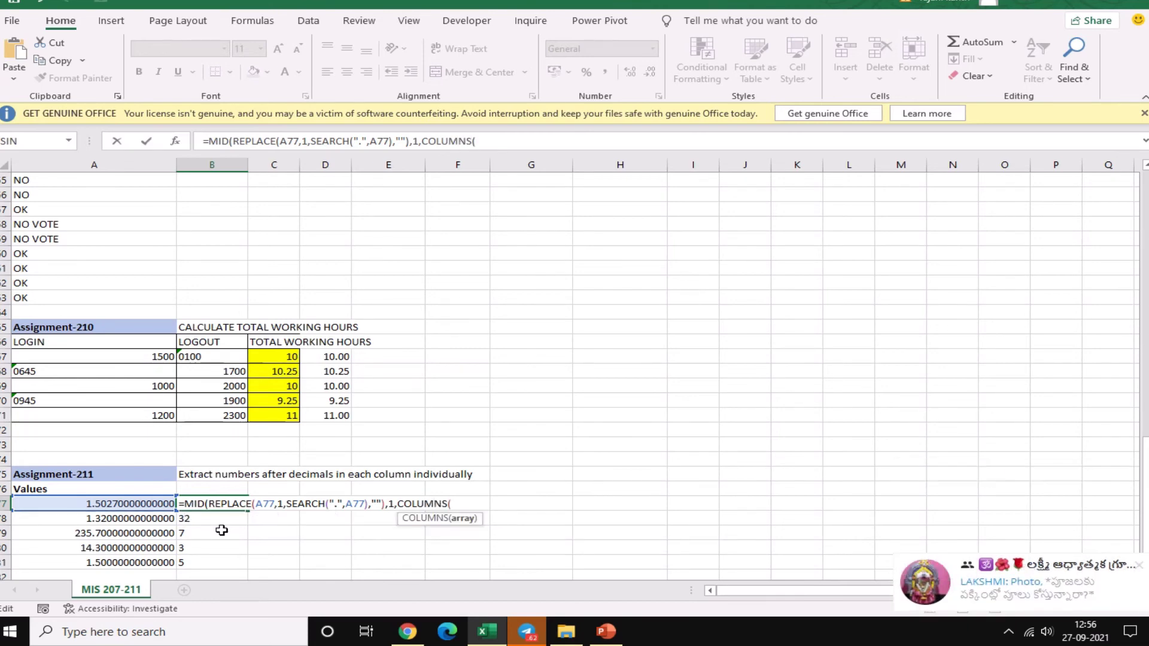
pyautogui.click(1139, 565)
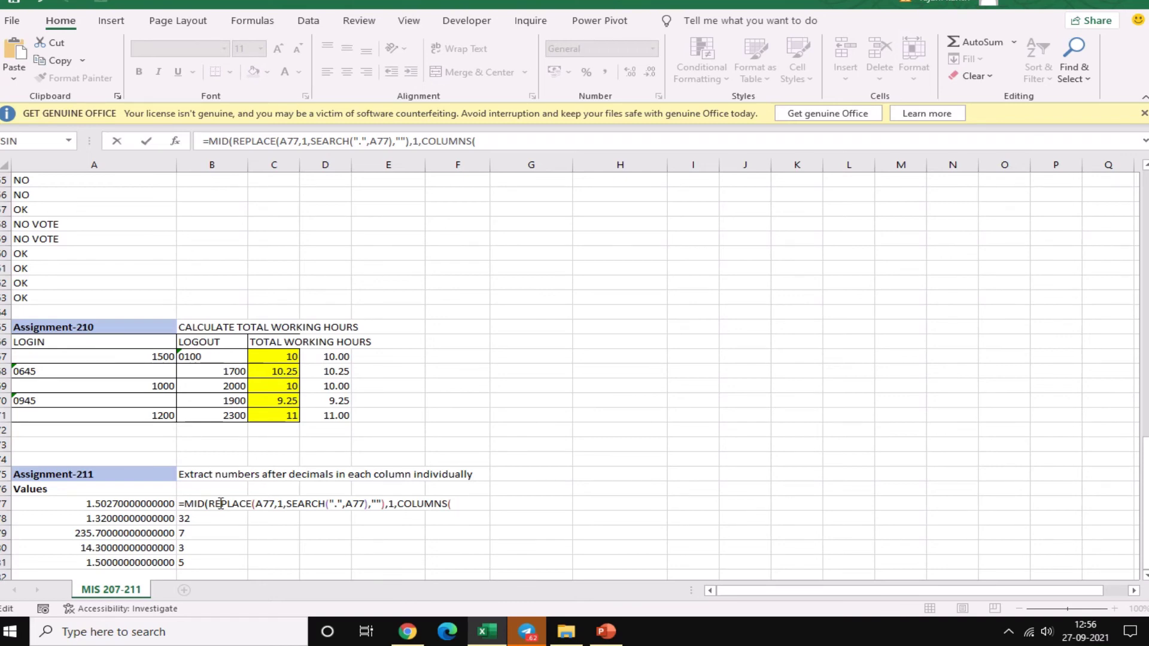
pyautogui.press('Escape')
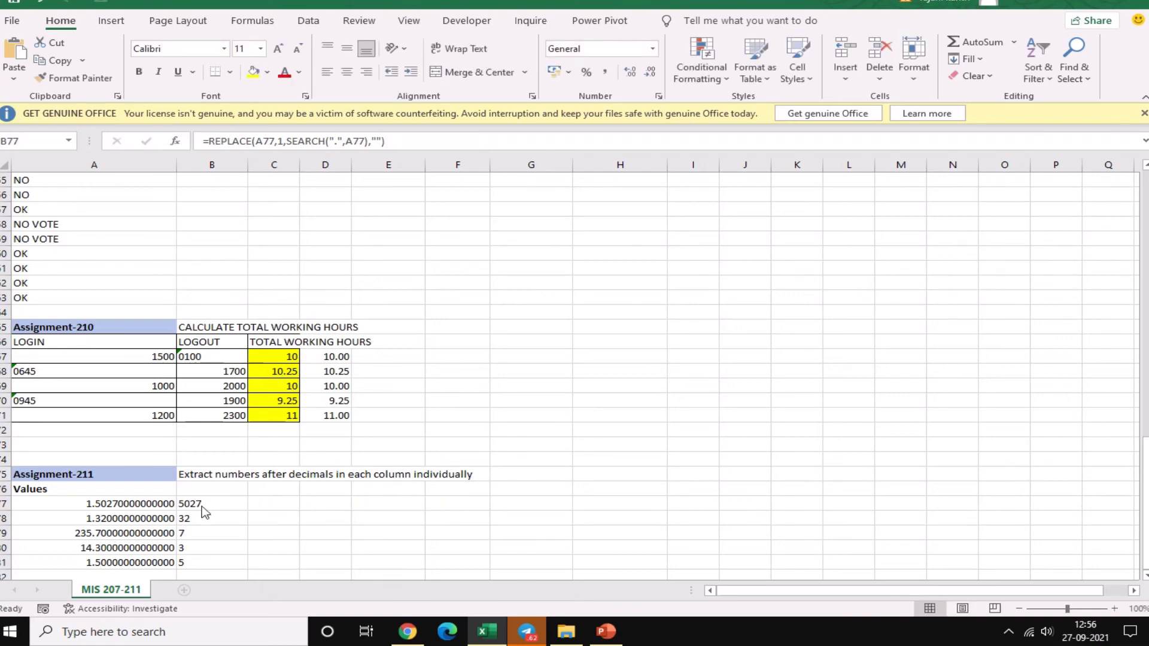
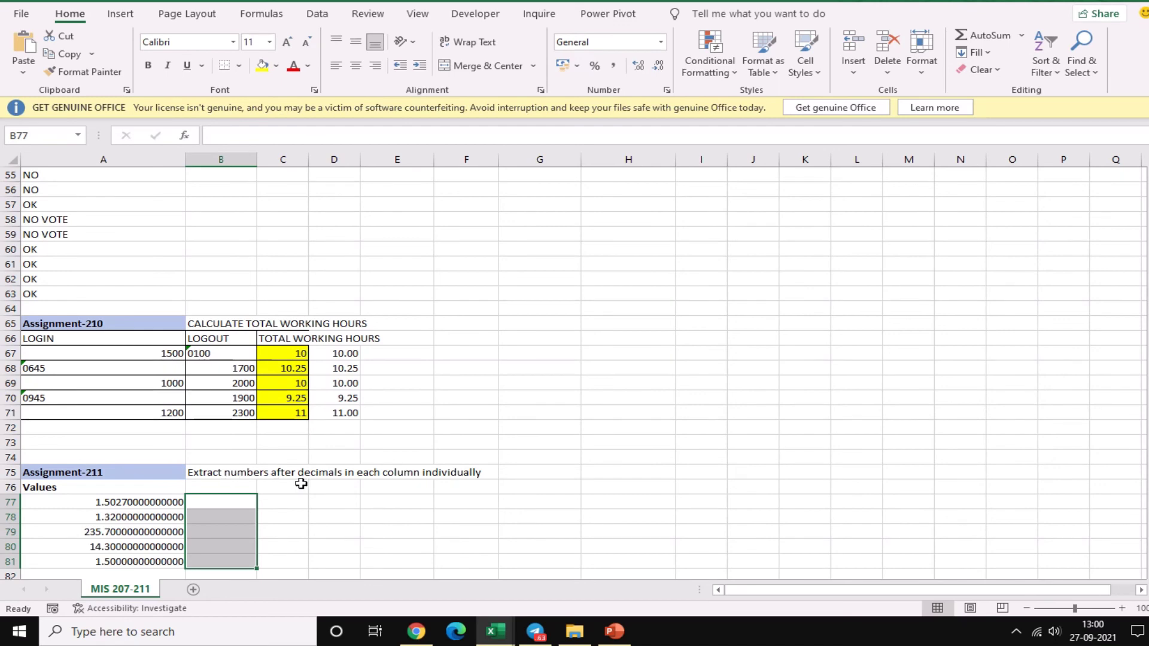
# Enter =REPLACE(A77,1,SEARCH(".",A77),"") in B77 and confirm with F9 that it returns 5027
pyautogui.click(225, 502)
pyautogui.write('=')
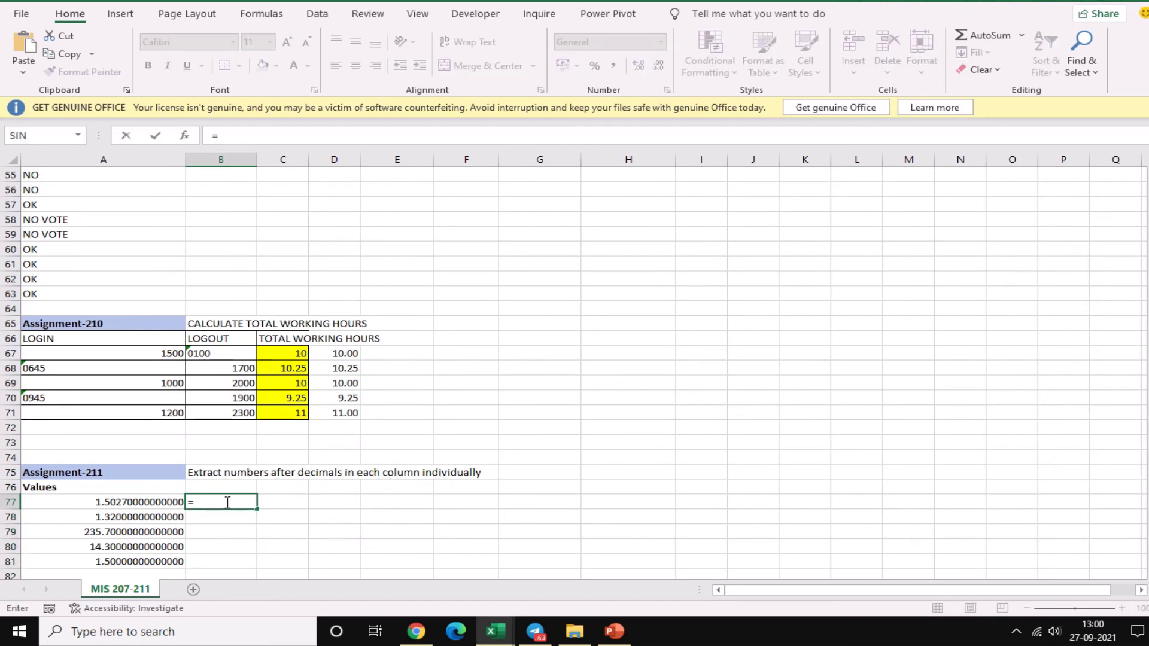
pyautogui.write('REP')
pyautogui.press('Tab')
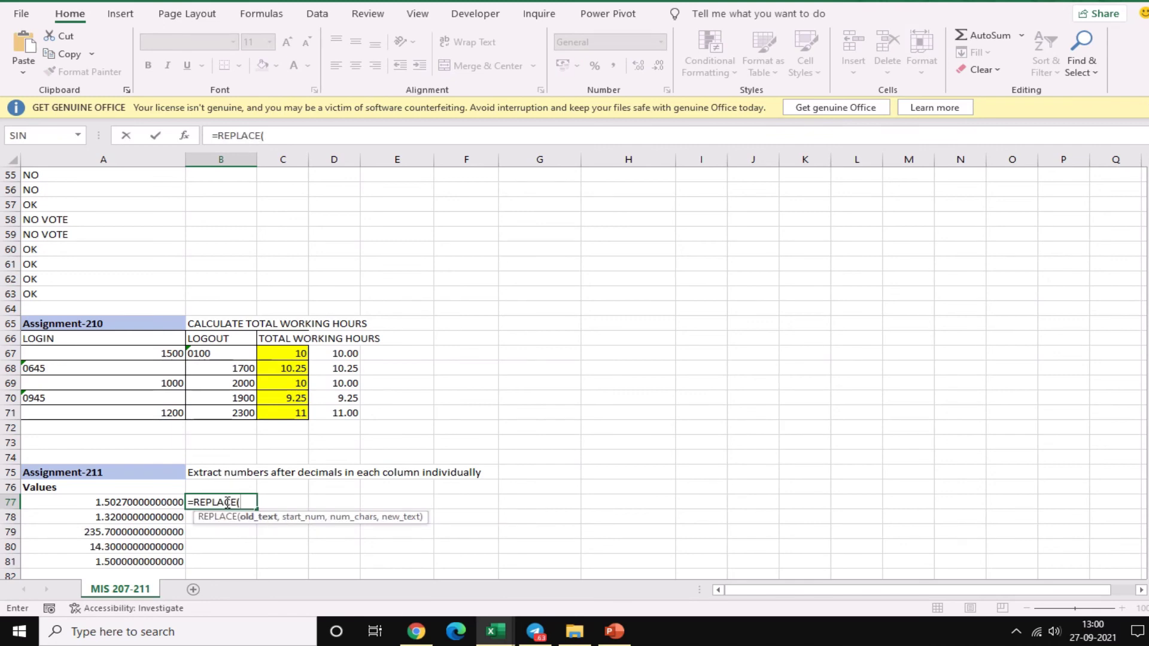
pyautogui.press('Left')
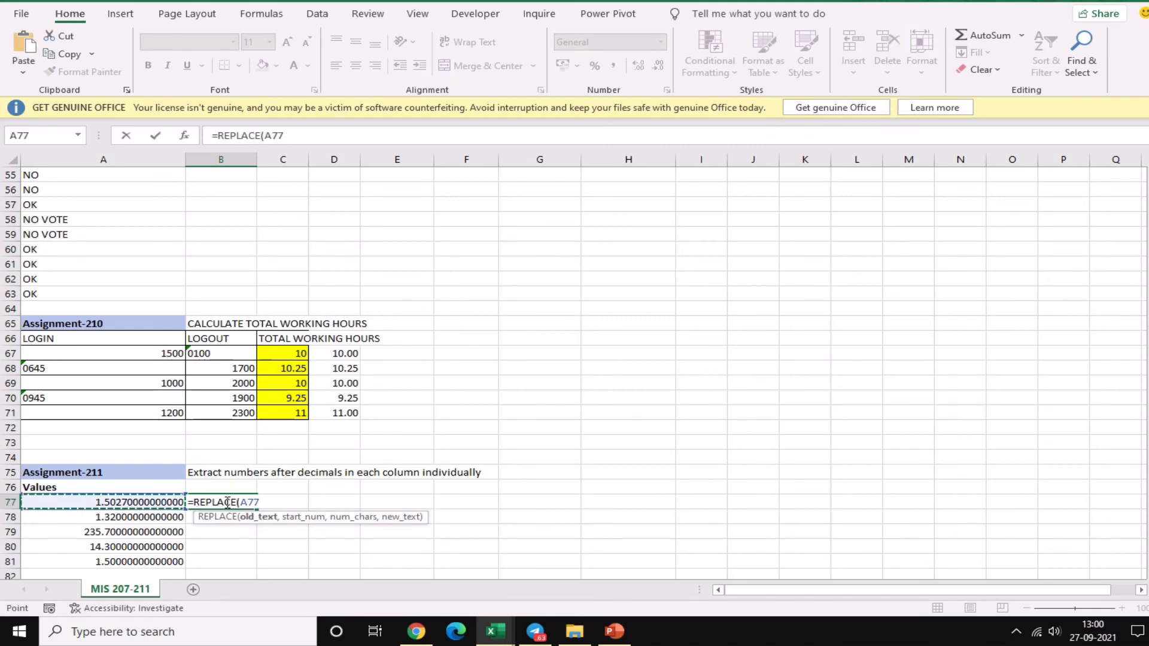
pyautogui.write(',1')
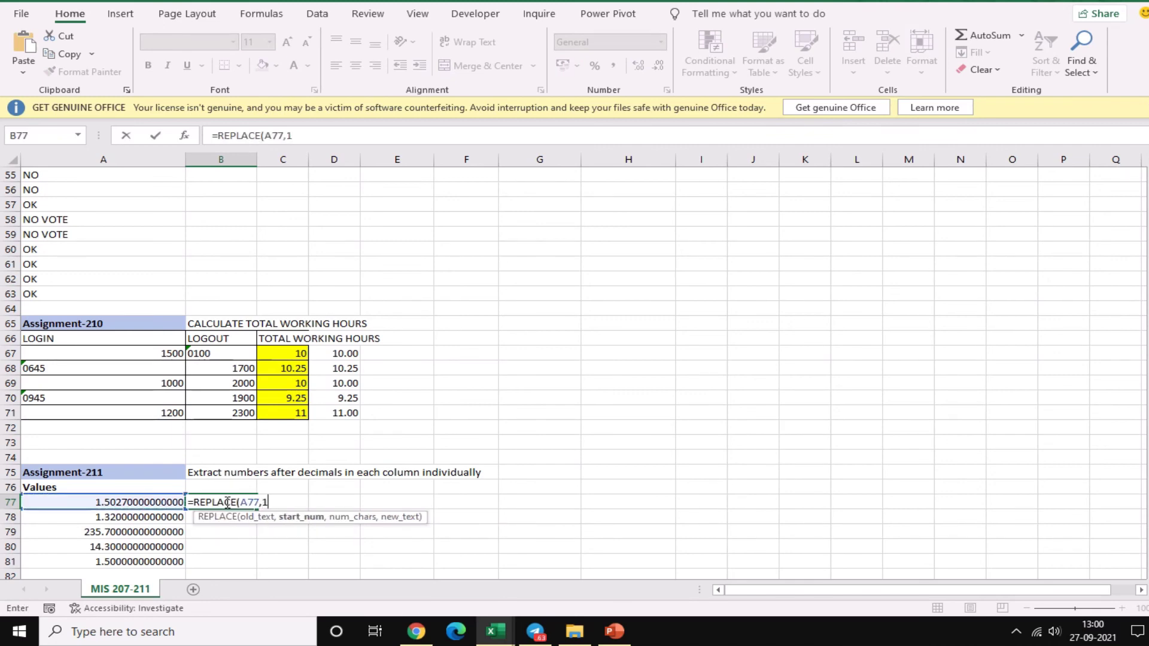
pyautogui.write(',SEARCH')
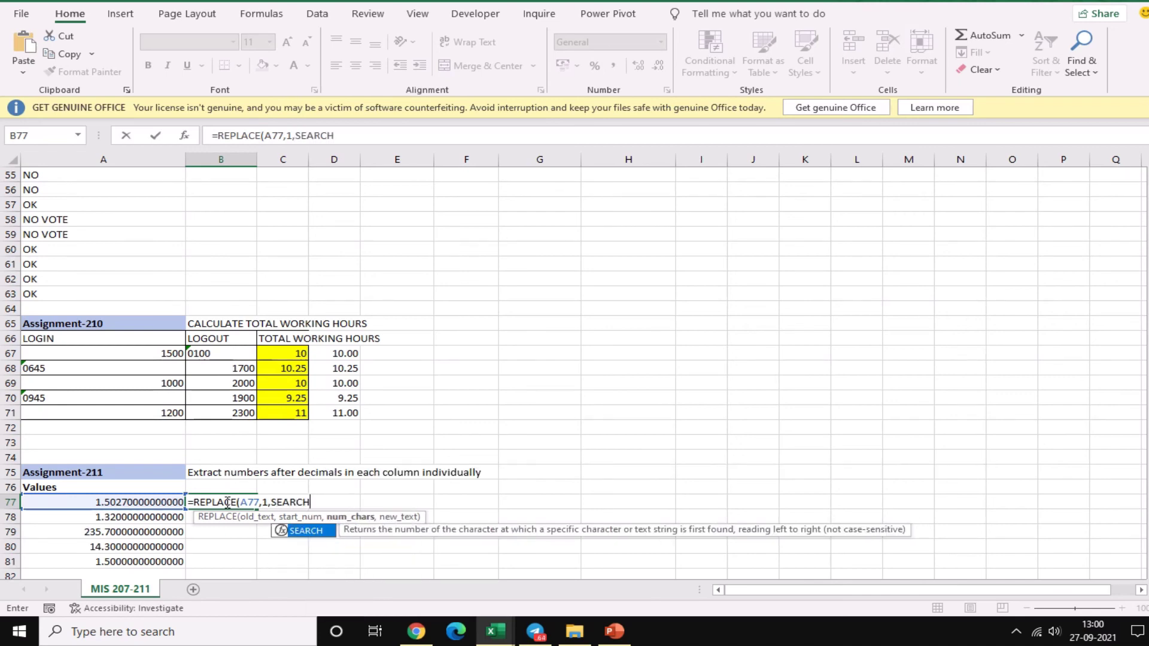
pyautogui.write('(".')
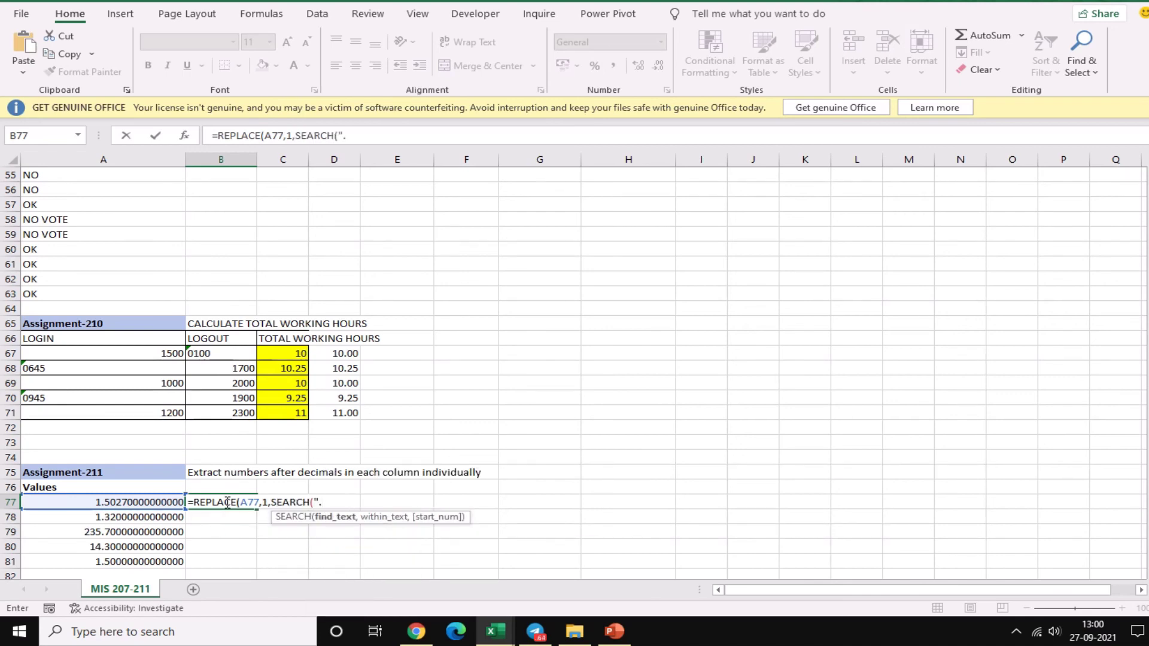
pyautogui.write('",')
pyautogui.press('Left')
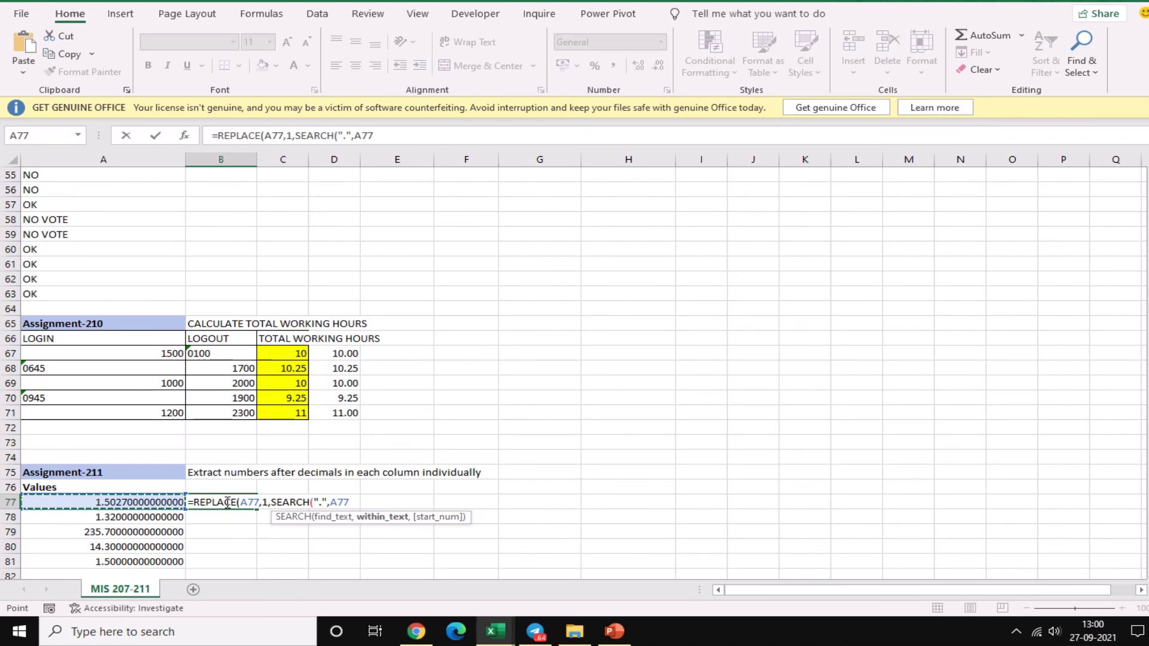
pyautogui.write('),""')
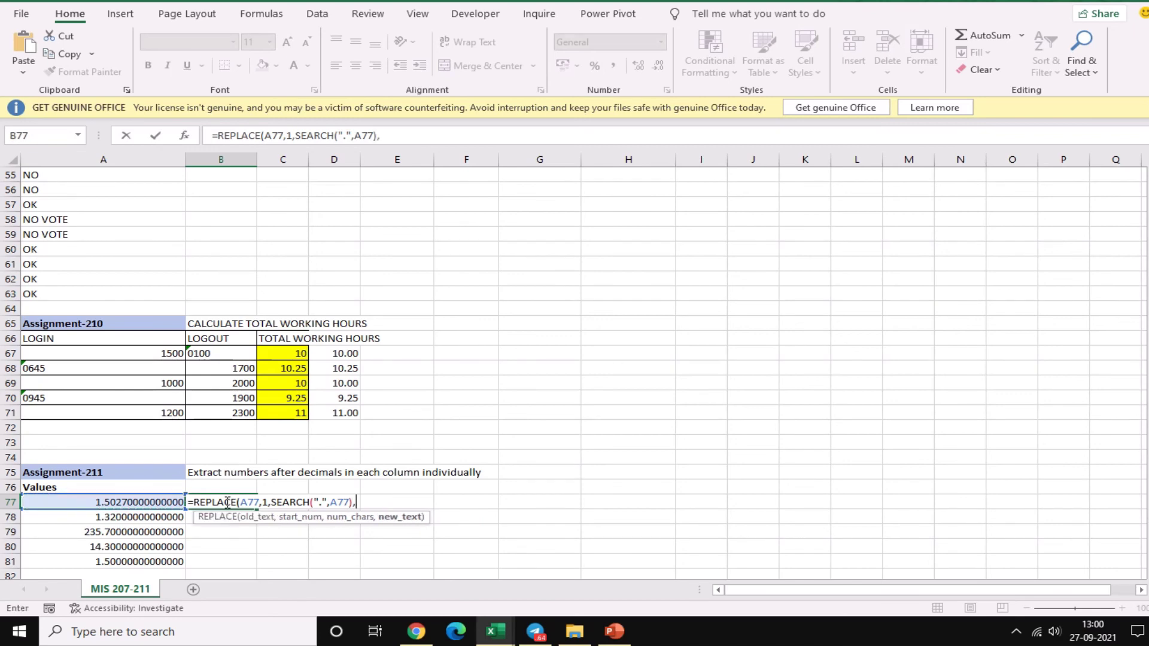
pyautogui.write(')')
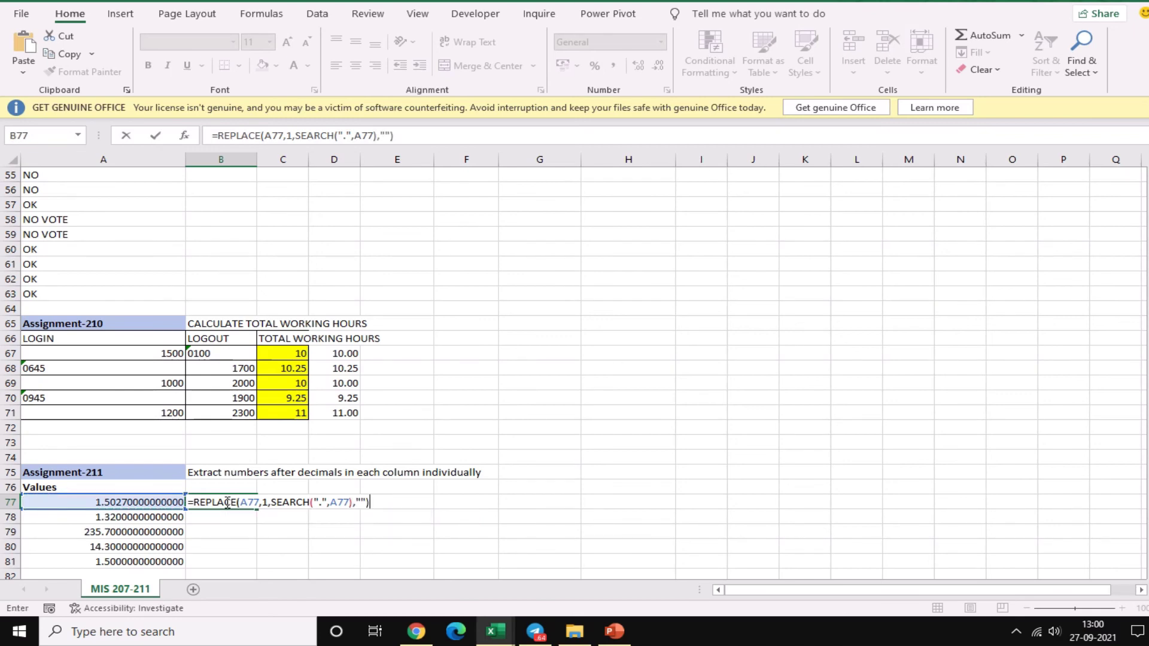
pyautogui.press('F9')
pyautogui.hotkey('ctrl', 'z')
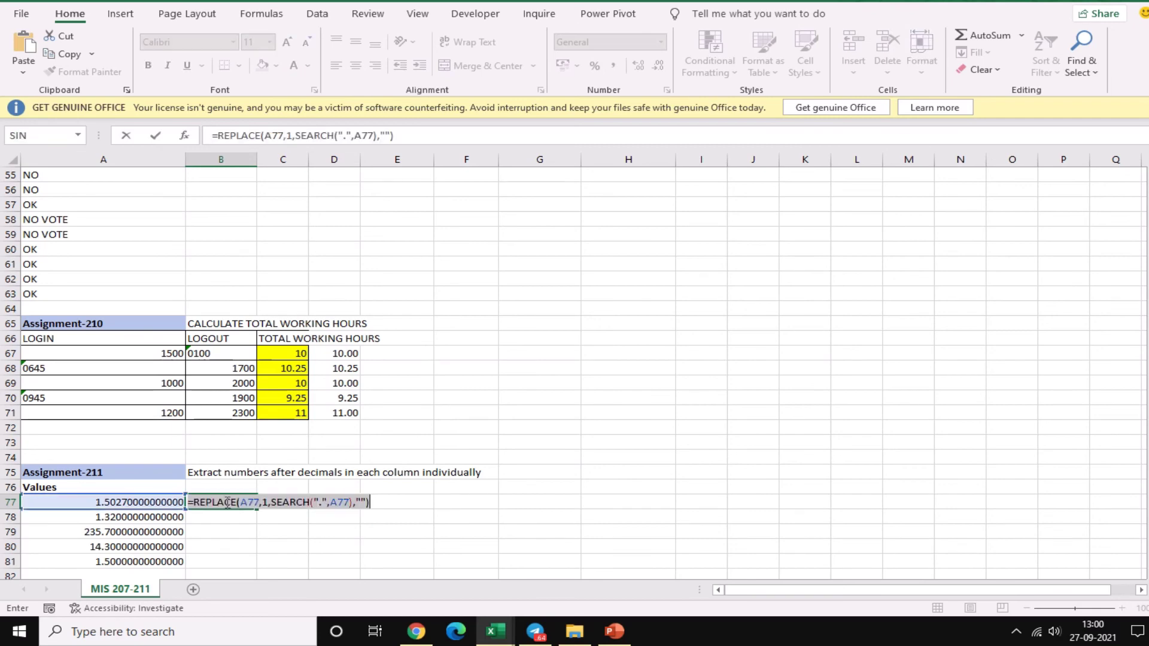
pyautogui.hotkey('ctrl', 'Return')
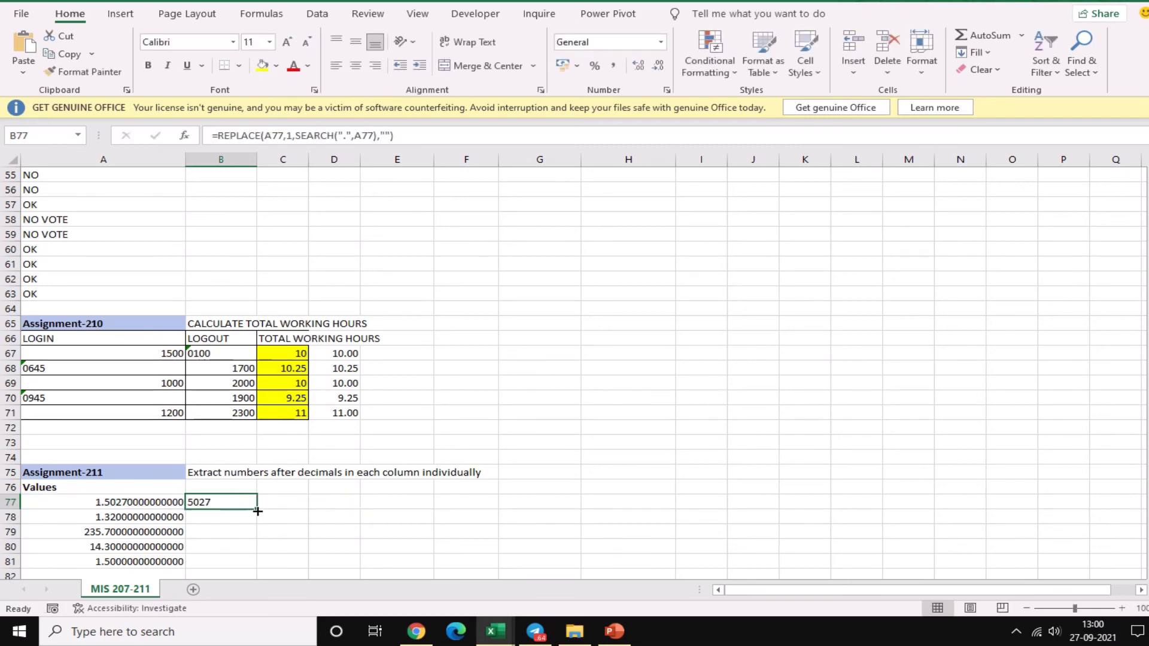
# Fill the formula down to B81, then wrap B77 in MID(...,COLUMNS($B77:B77),1) to return 5
pyautogui.doubleClick(256, 509)
pyautogui.click(238, 502)
pyautogui.press('F2')
pyautogui.click(197, 498)
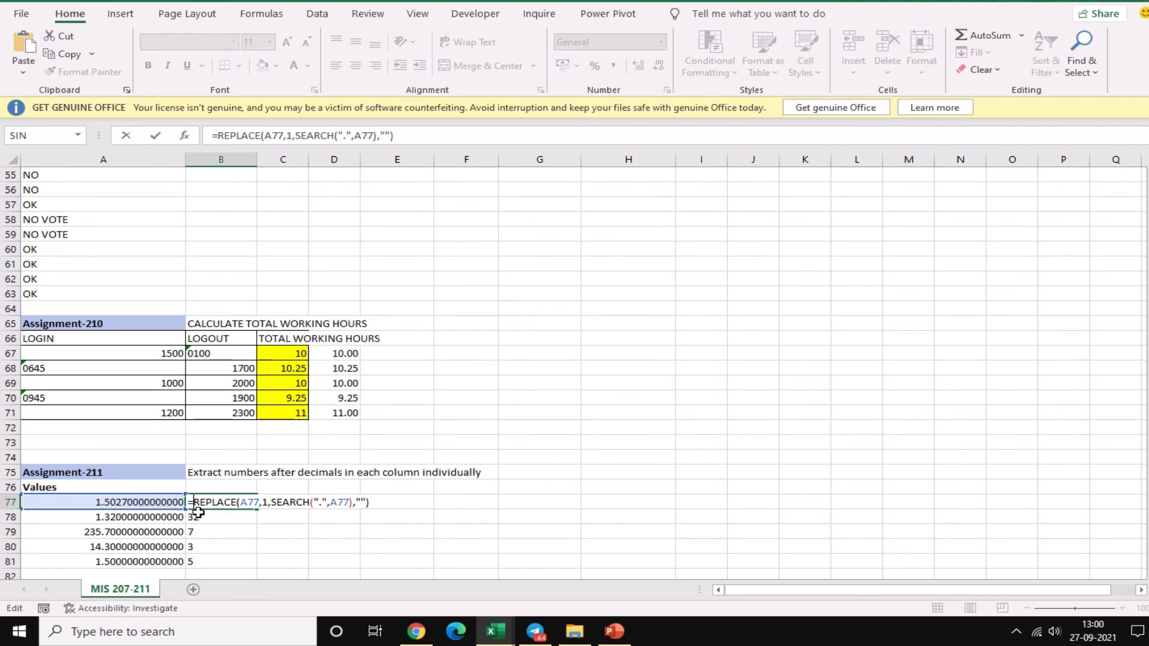
pyautogui.write('MID(')
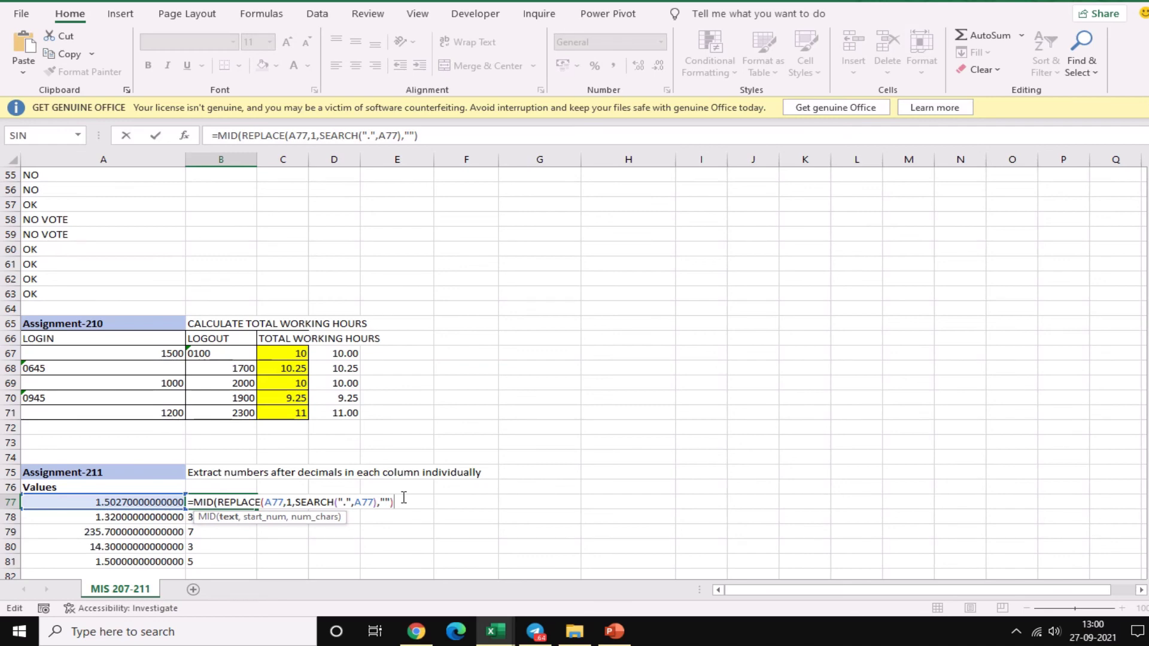
pyautogui.write(',')
pyautogui.write('COLU')
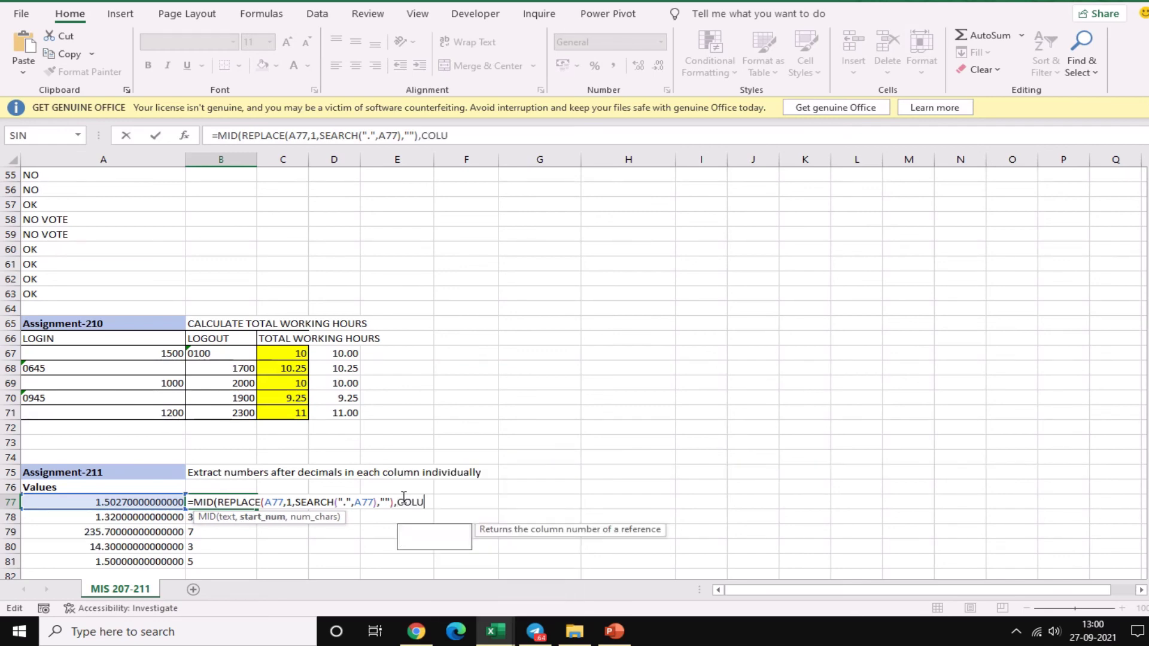
pyautogui.press('Down')
pyautogui.press('Tab')
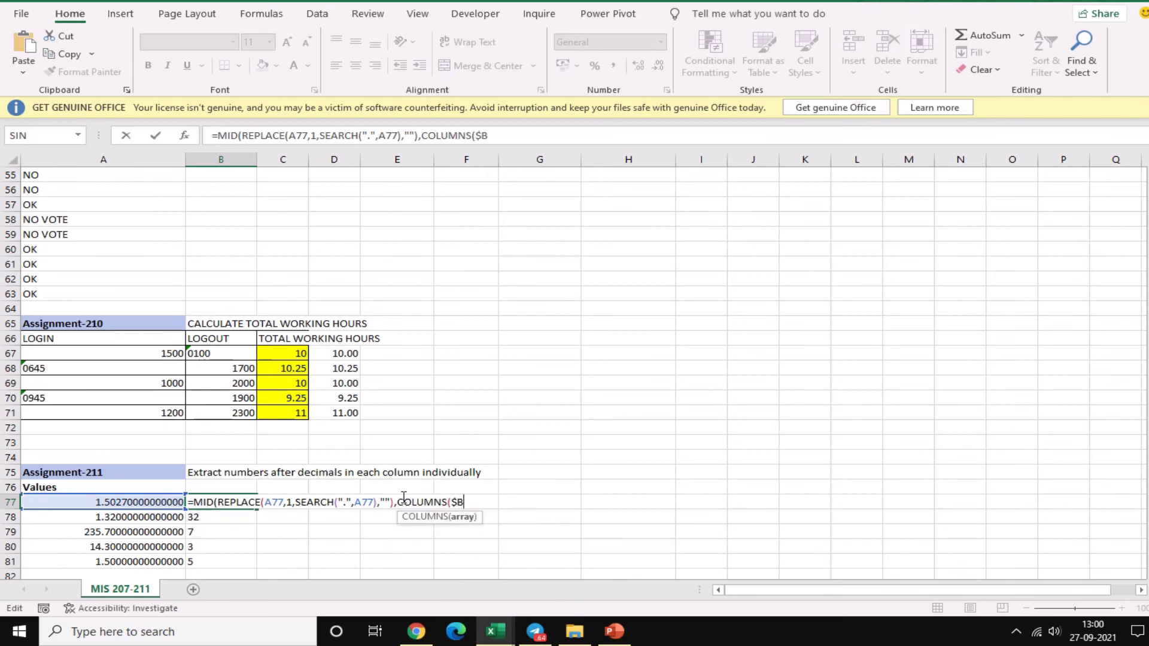
pyautogui.write('77:')
pyautogui.write('B77')
pyautogui.write(')')
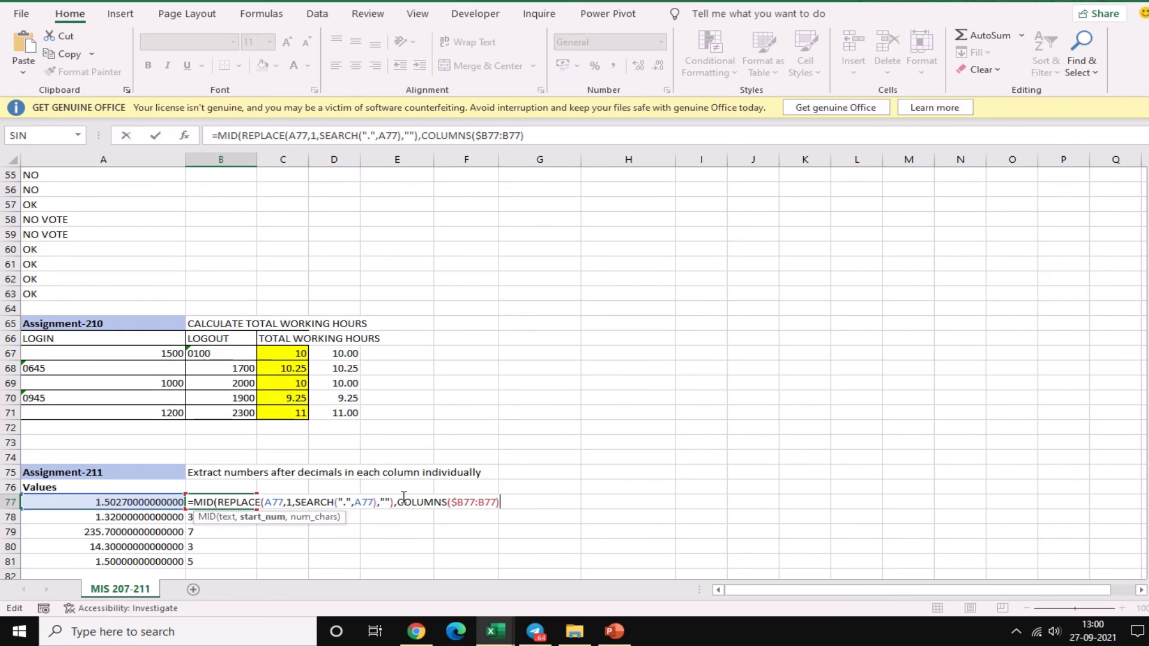
pyautogui.write(',')
pyautogui.write('1)')
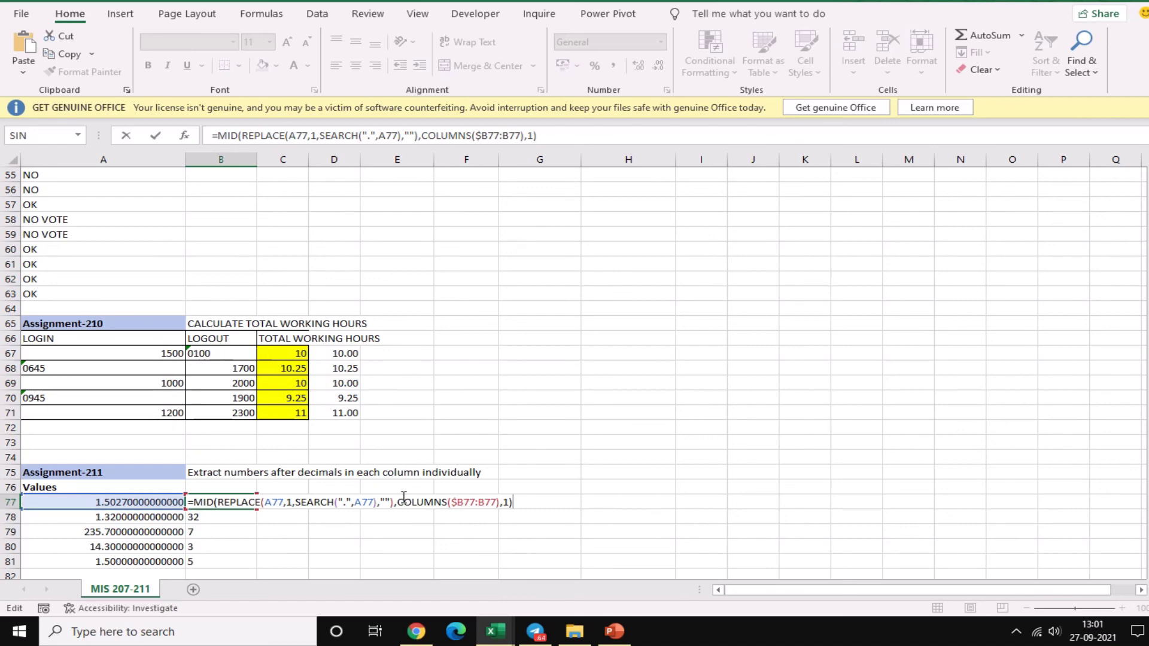
pyautogui.hotkey('ctrl', 'Return')
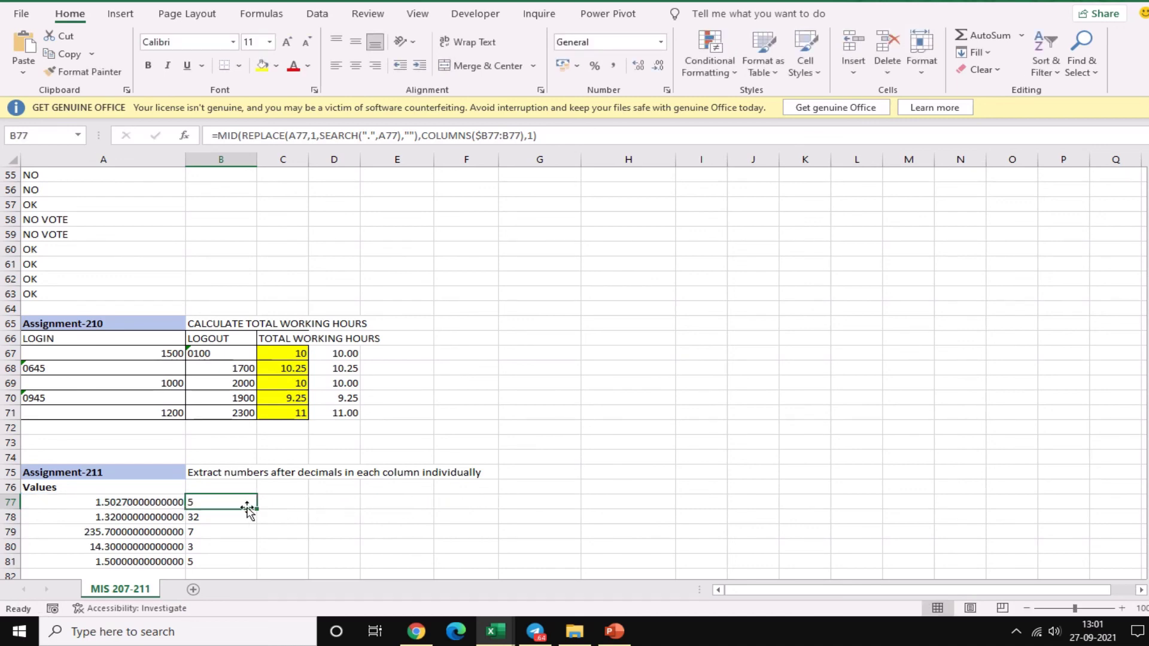
# Change both A77 references in B77's formula to the column-anchored $A77
pyautogui.moveTo(258, 511); pyautogui.dragTo(498, 509)
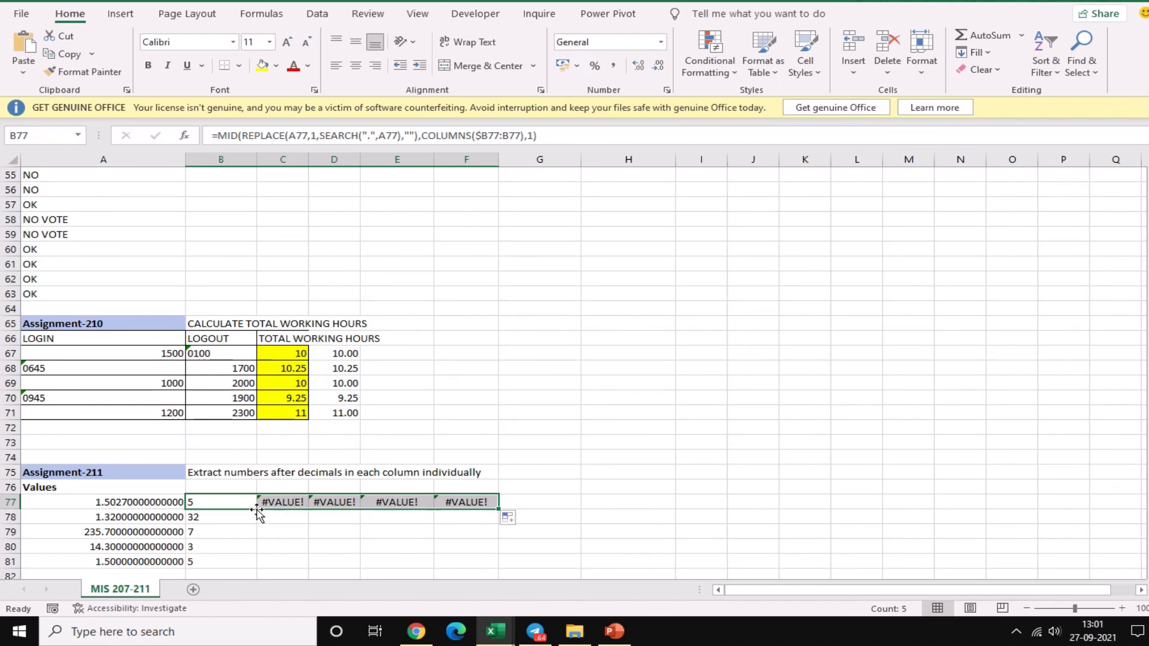
pyautogui.click(214, 504)
pyautogui.doubleClick(214, 503)
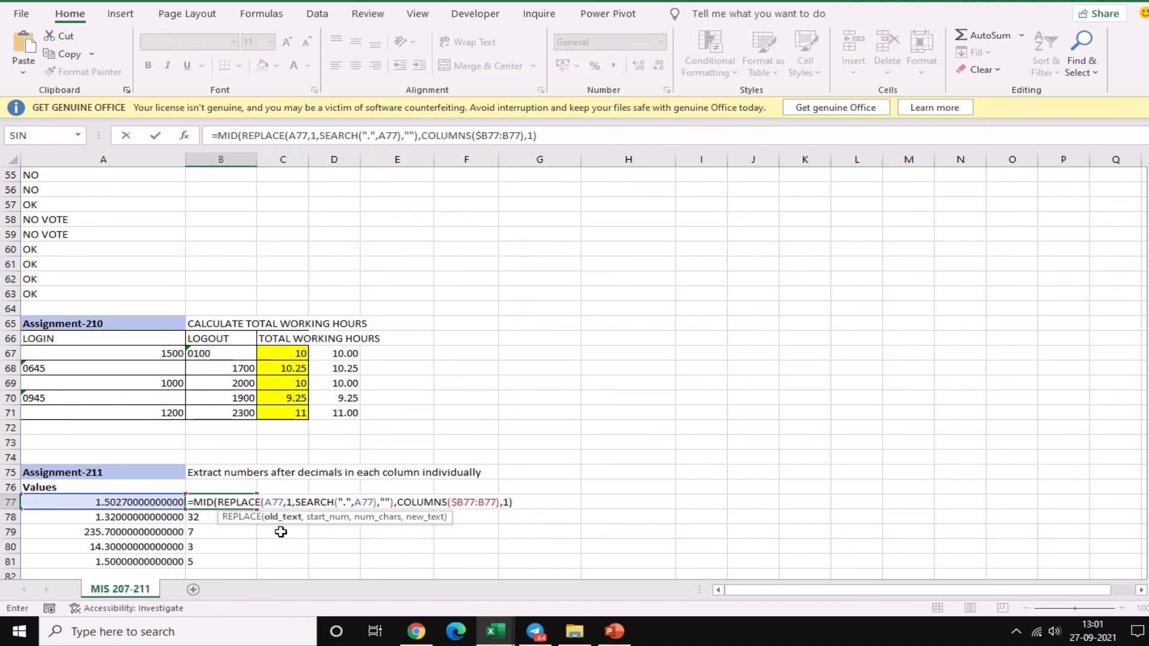
pyautogui.press('F4')
pyautogui.press('F4')
pyautogui.press('F4')
pyautogui.press('F2')
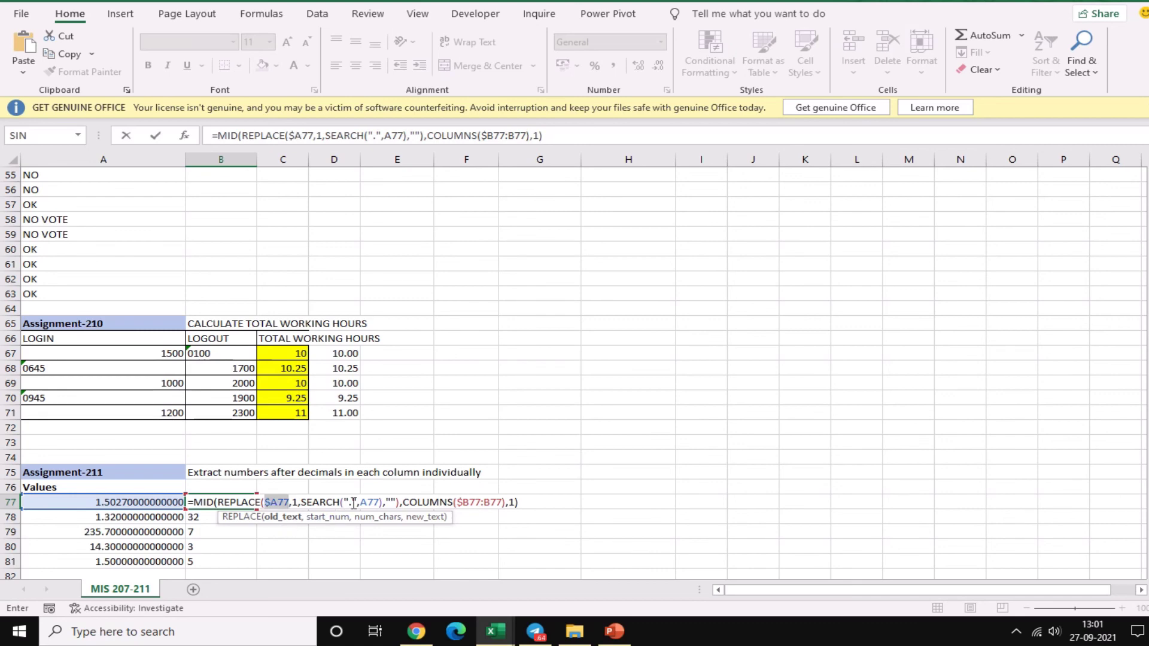
pyautogui.press('Right')
pyautogui.press('Right')
pyautogui.press('Right')
pyautogui.press('F4')
pyautogui.press('F4')
pyautogui.press('F4')
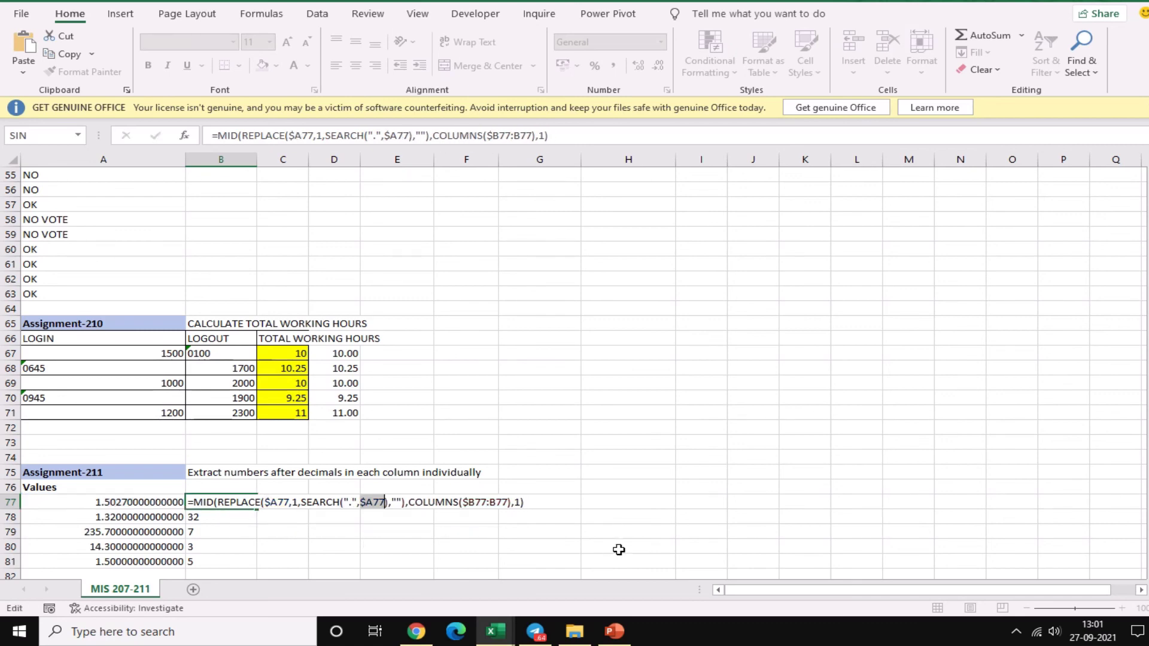
pyautogui.hotkey('ctrl', 'Return')
# Fill the anchored formula across to F77 and down through row 81
pyautogui.moveTo(257, 509); pyautogui.dragTo(484, 511)
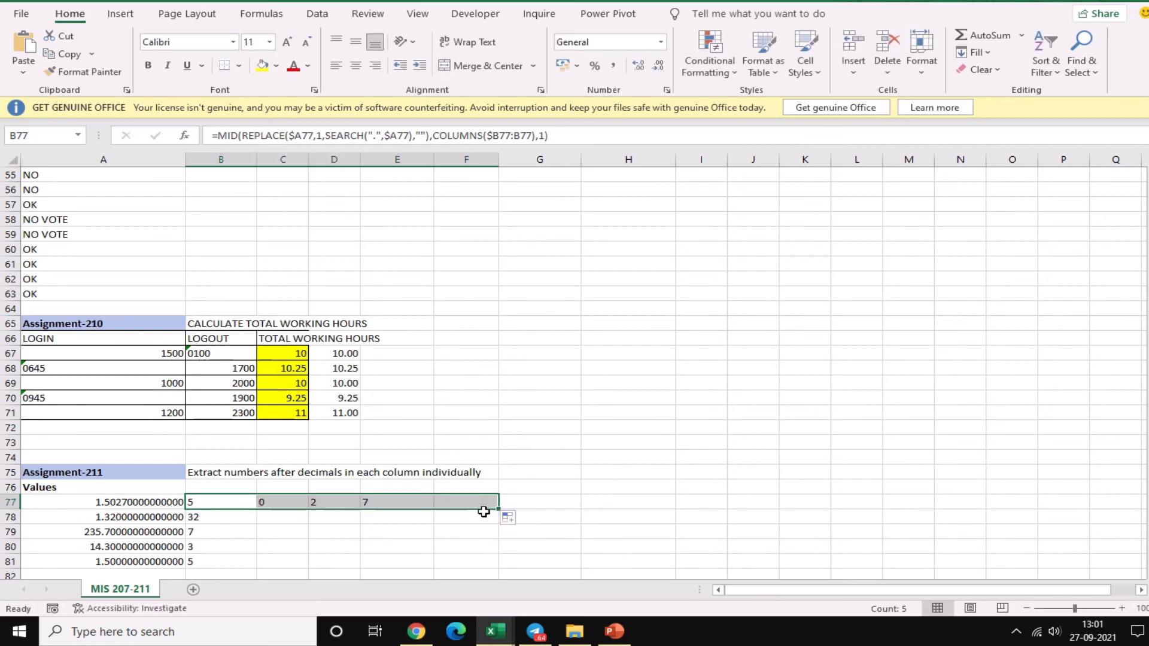
pyautogui.moveTo(499, 511)
pyautogui.mouseDown()
pyautogui.moveTo(496, 528)
pyautogui.moveTo(500, 512)
pyautogui.mouseUp()
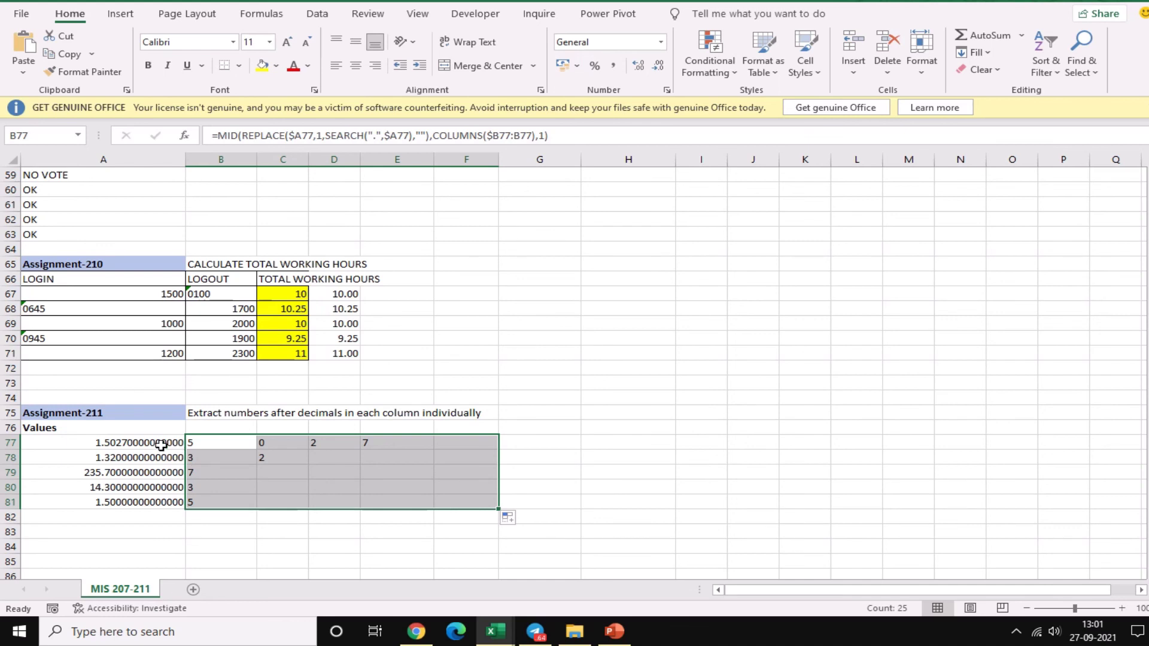
pyautogui.moveTo(159, 446); pyautogui.dragTo(163, 501)
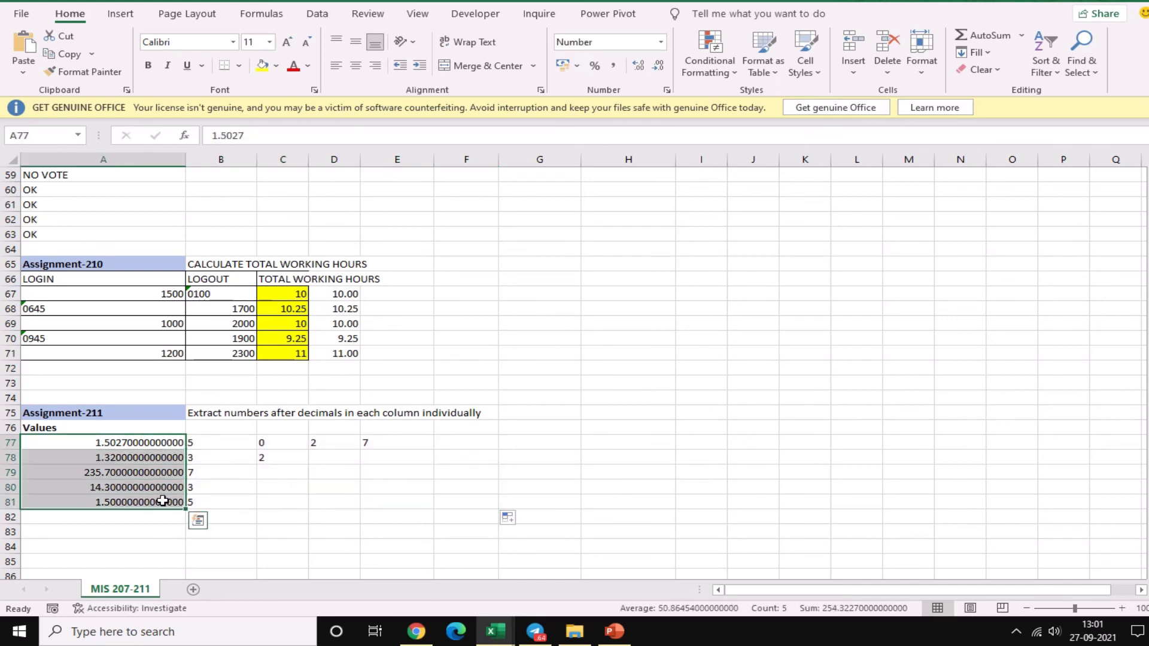
pyautogui.hotkey('ctrl', '1')
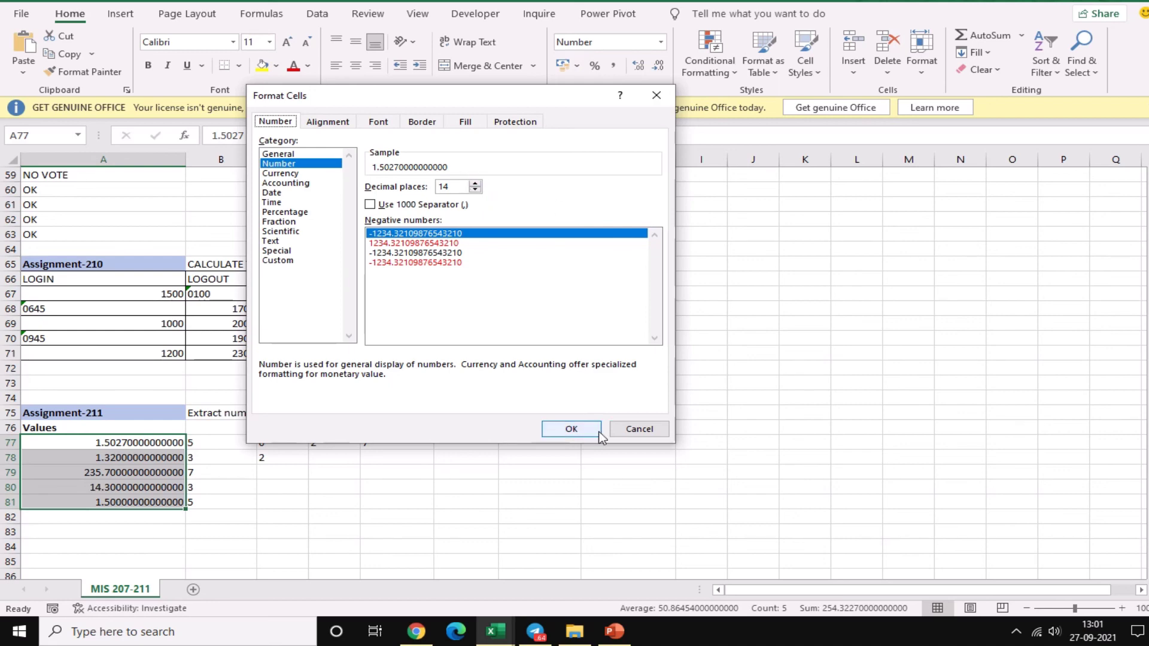
pyautogui.click(638, 429)
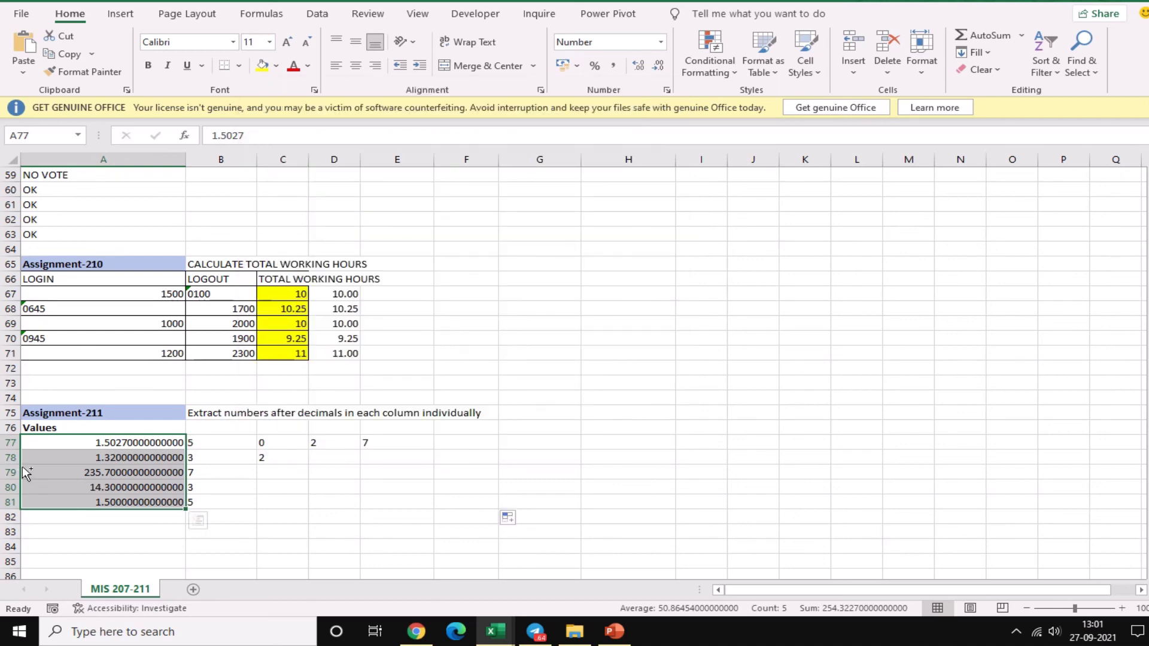
pyautogui.hotkey('ctrl', 'z')
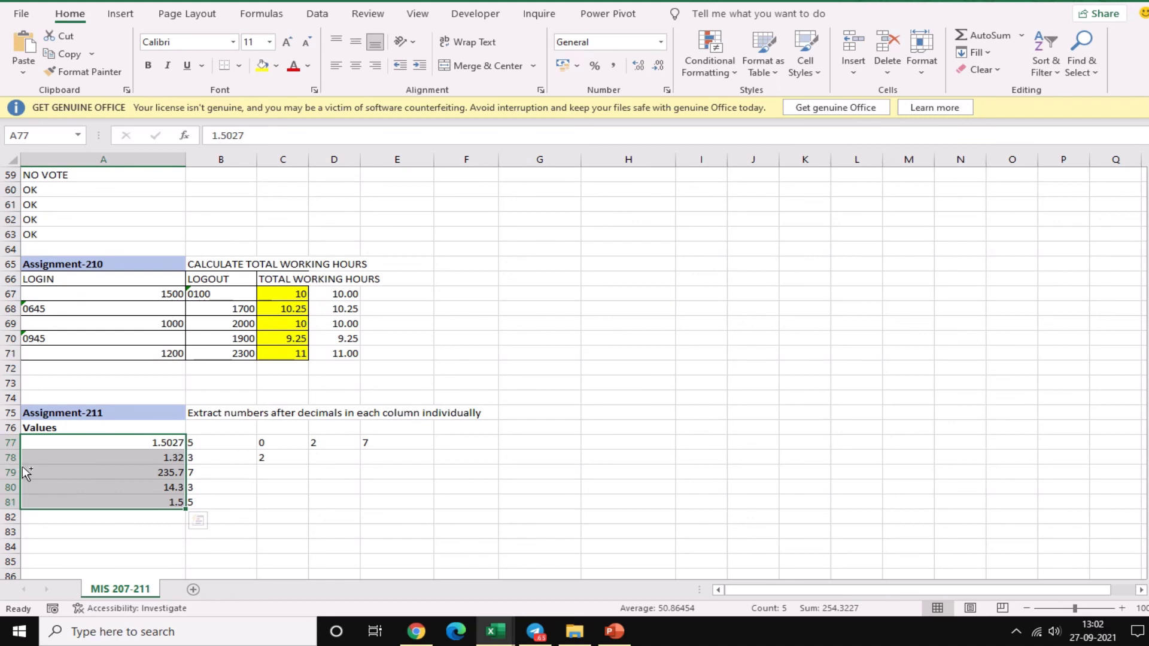
pyautogui.hotkey('ctrl', 'y')
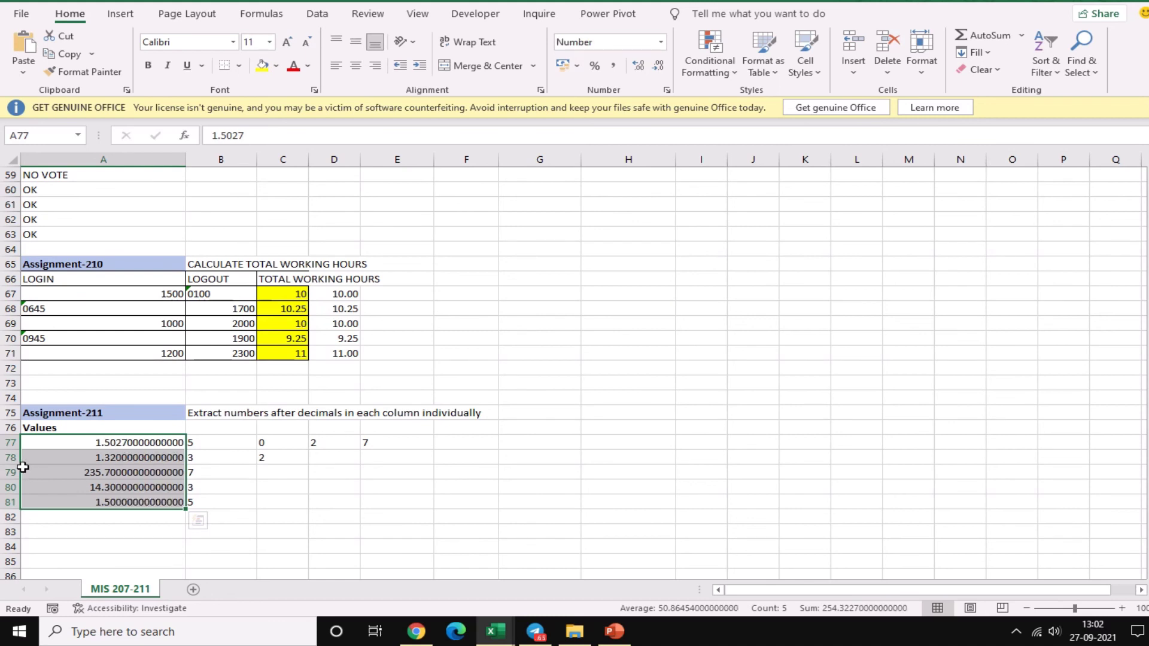